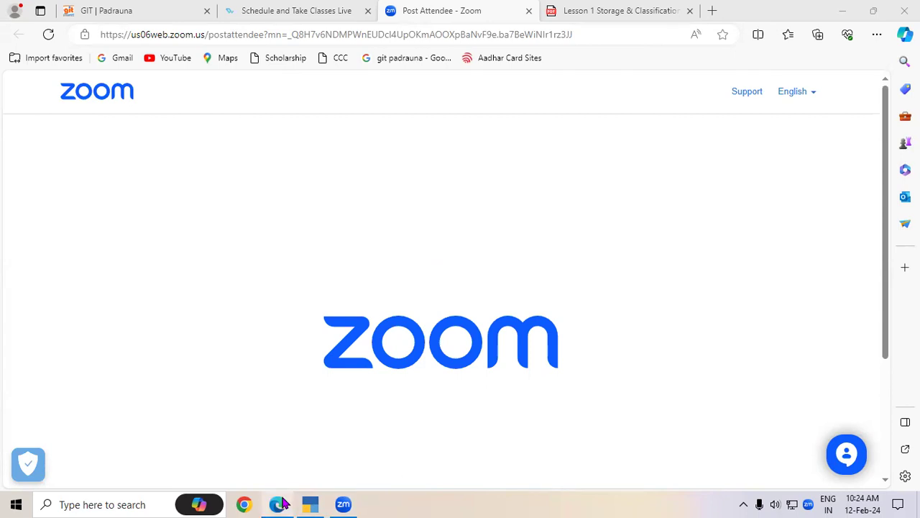
Open the Lesson 1 Storage & Classification of Inventory PDF and examine its List of Stock Items figure
left_click(631, 9)
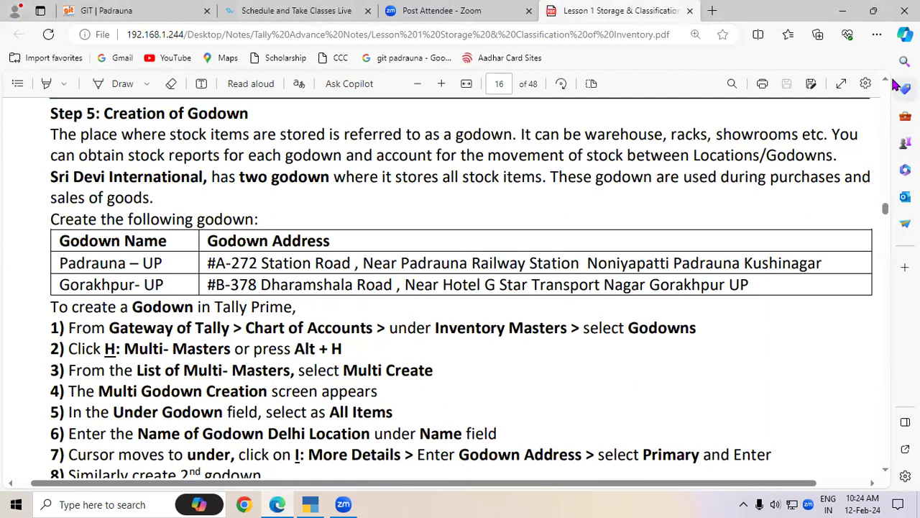
scroll(887, 82, "up", 6)
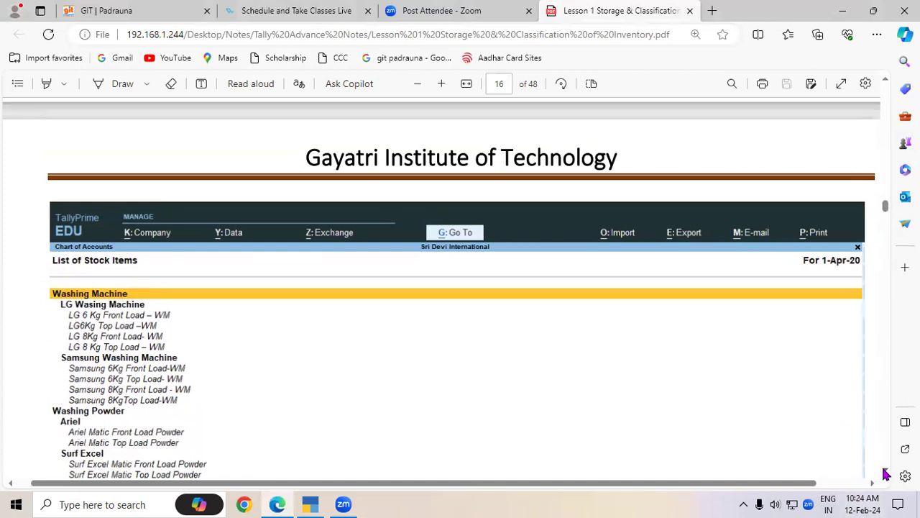
scroll(886, 474, "down", 2)
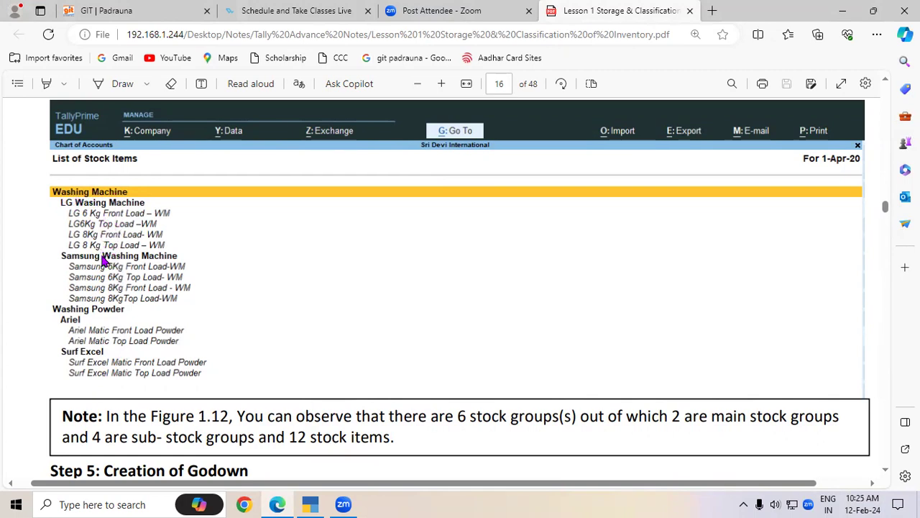
Switch to TallyPrime, shut the company Sri Devi International 10.1 and open GIT Closing Stock 8.2
left_click(307, 503)
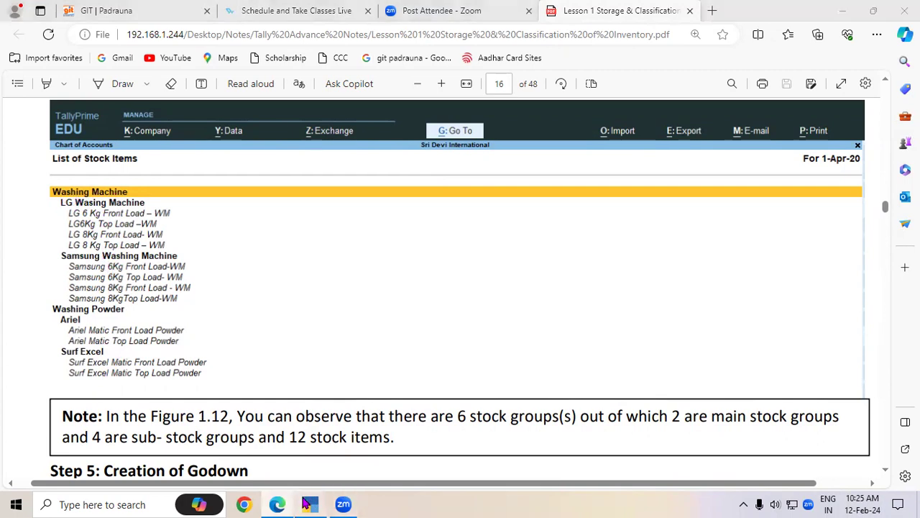
key("Escape")
key("Escape")
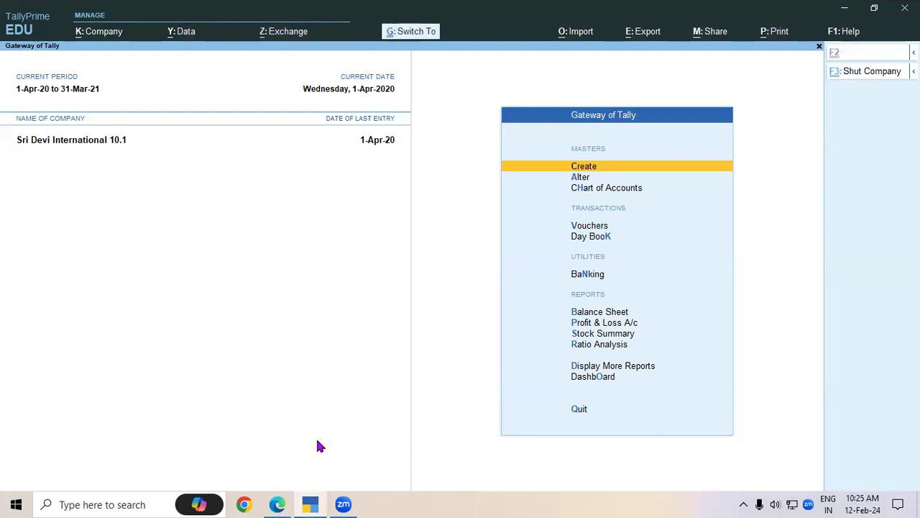
key("alt+F3")
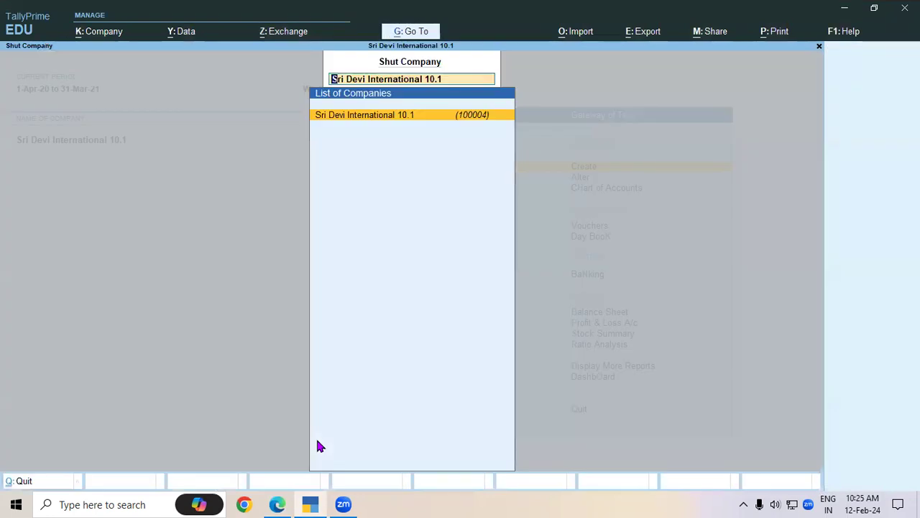
key("Return")
key("Down")
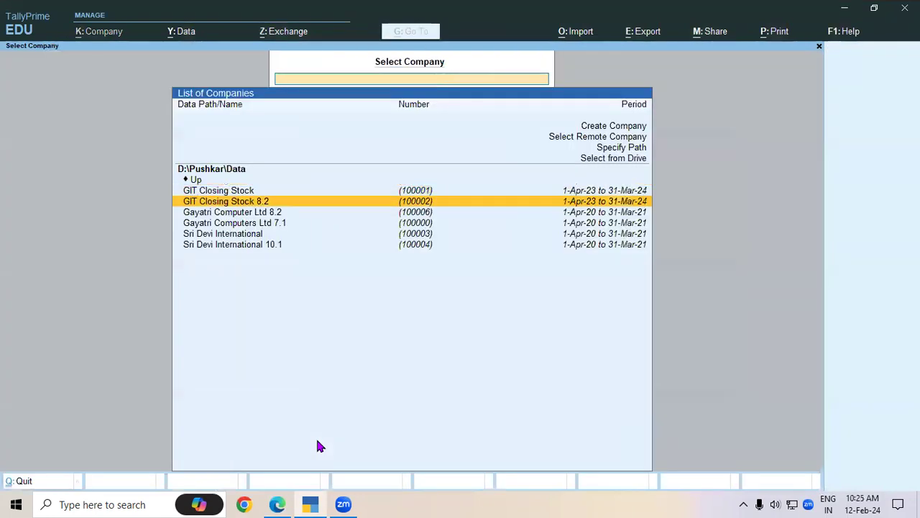
key("Return")
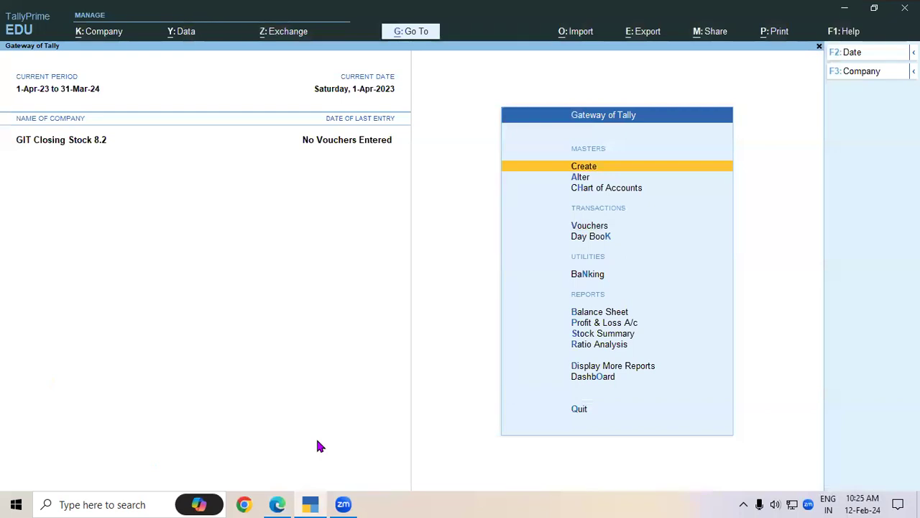
Open the creation form for a new stock group under the inventory masters
key("Return")
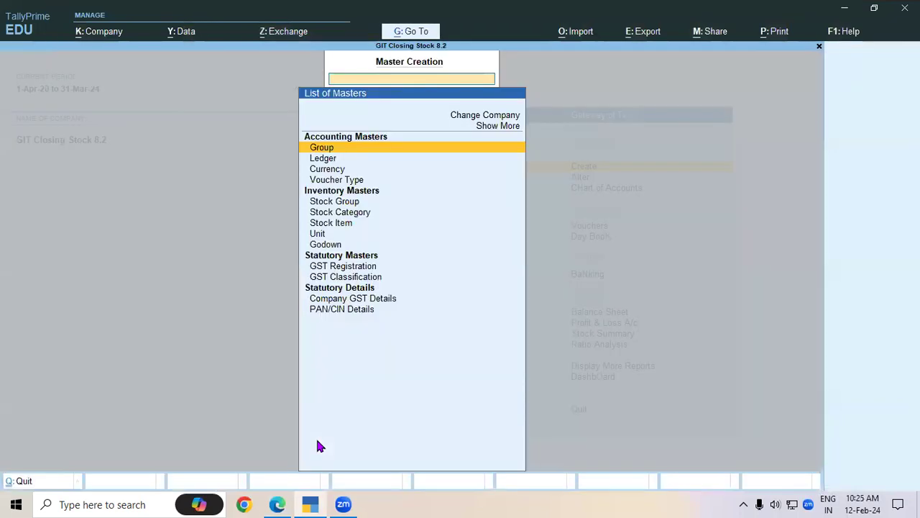
key("Down")
key("Down")
key("Down")
key("Down")
key("Return")
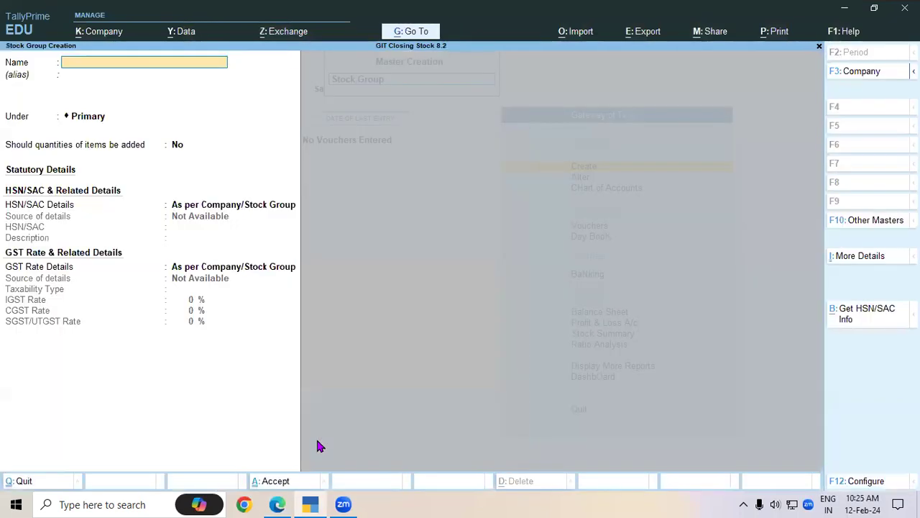
Switch to the lesson PDF in Edge and examine the Non-Perishable Goods table of stock items, groups, categories and units
left_click(279, 504)
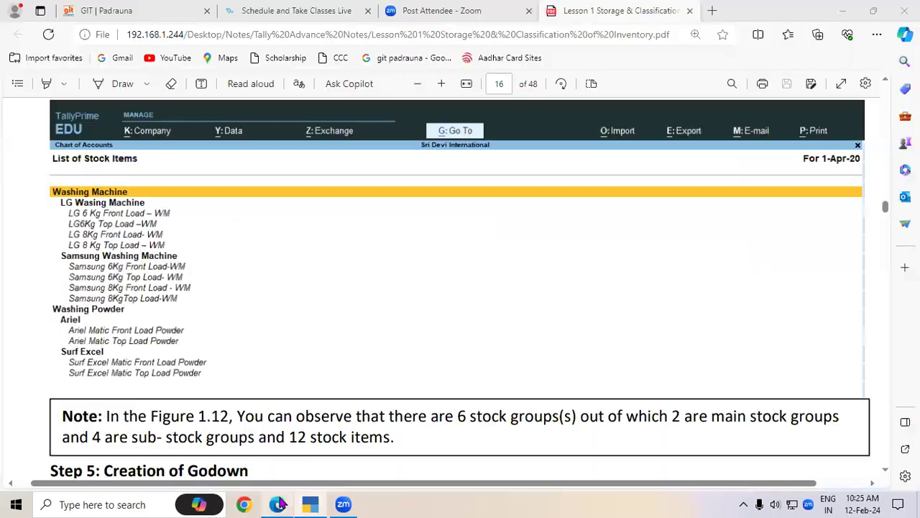
scroll(887, 87, "up", 10)
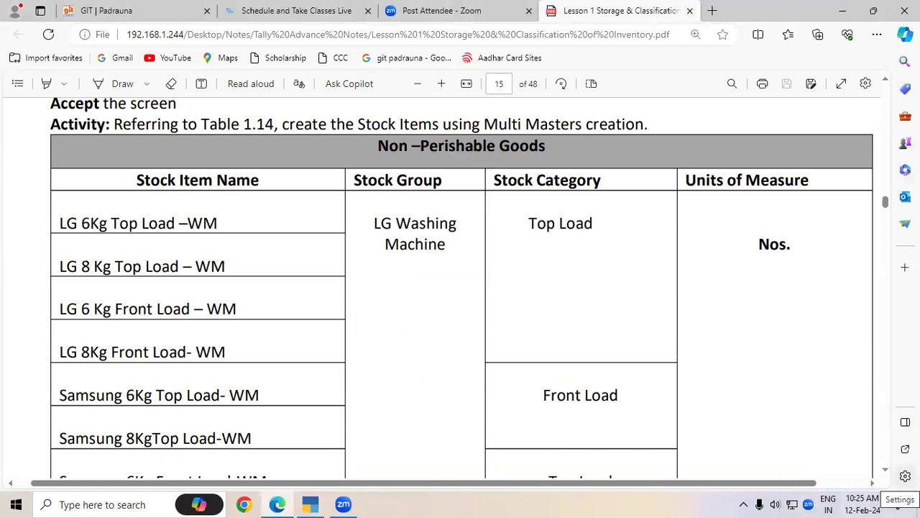
scroll(885, 473, "down", 1)
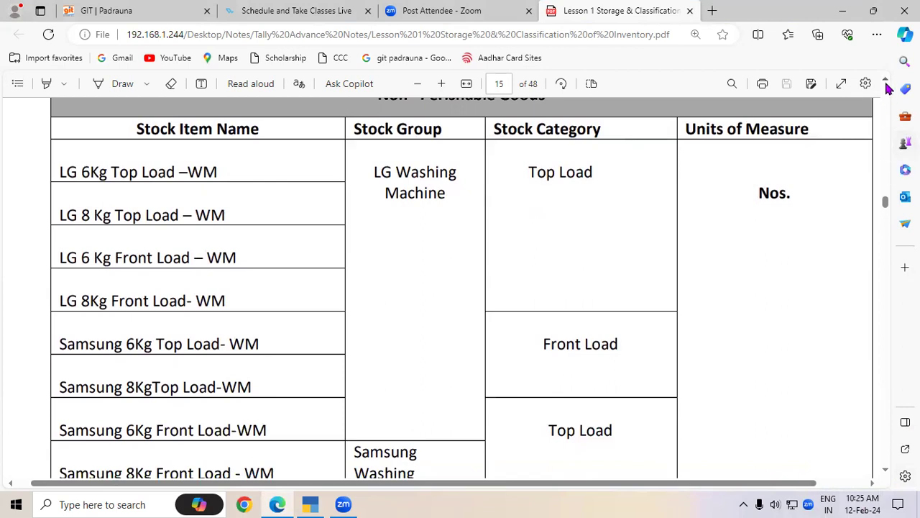
scroll(886, 87, "up", 7)
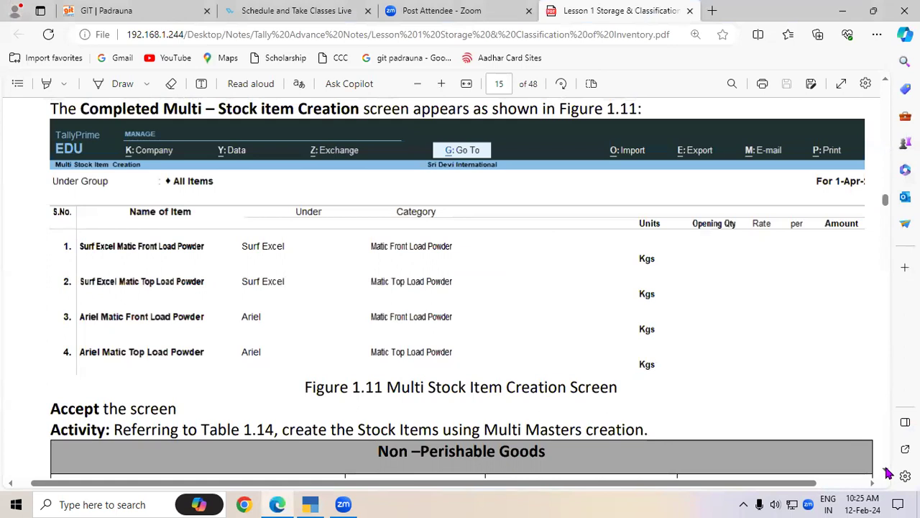
scroll(887, 470, "down", 3)
scroll(887, 473, "down", 4)
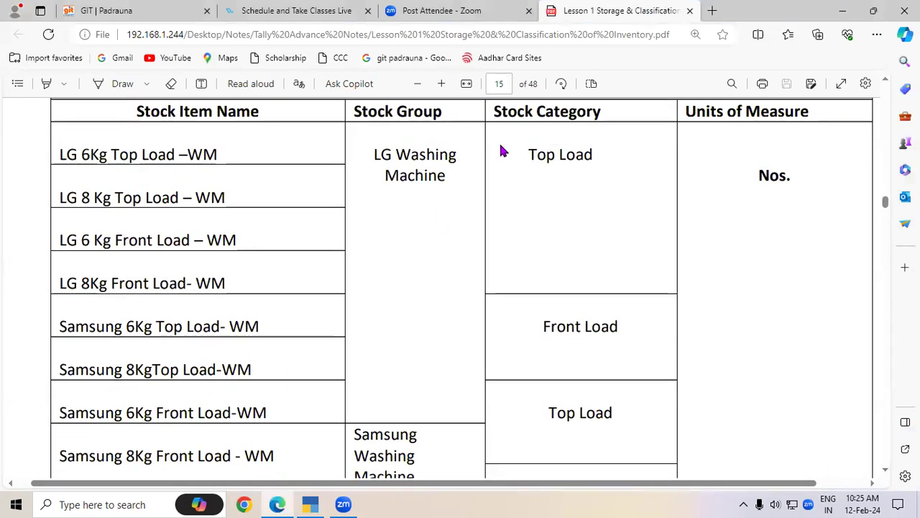
left_click_drag(137, 112, 260, 113)
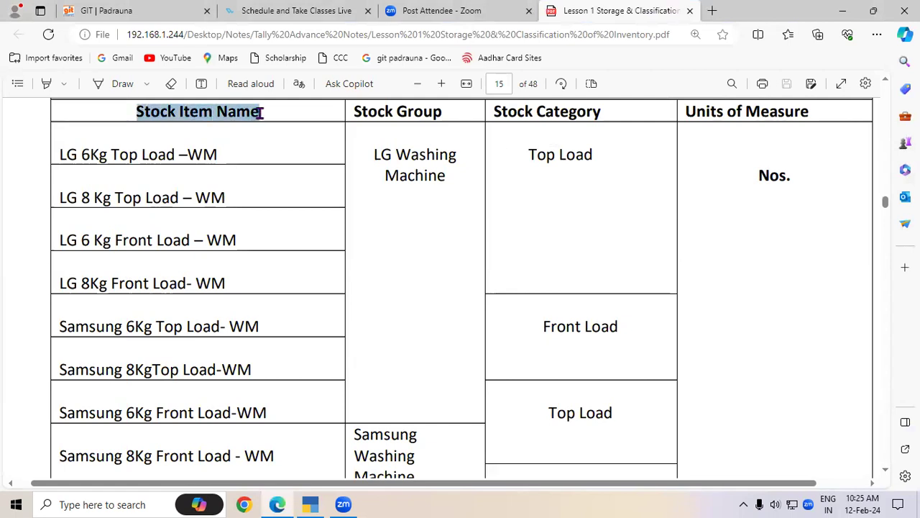
left_click(397, 123)
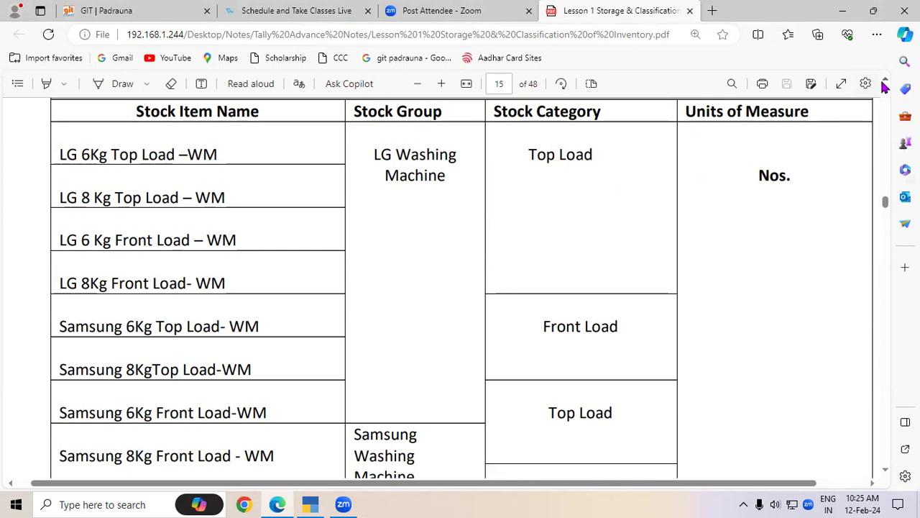
Examine the earlier lesson pages on creating multiple stock items, main stock groups and sub stock groups
scroll(885, 86, "up", 6)
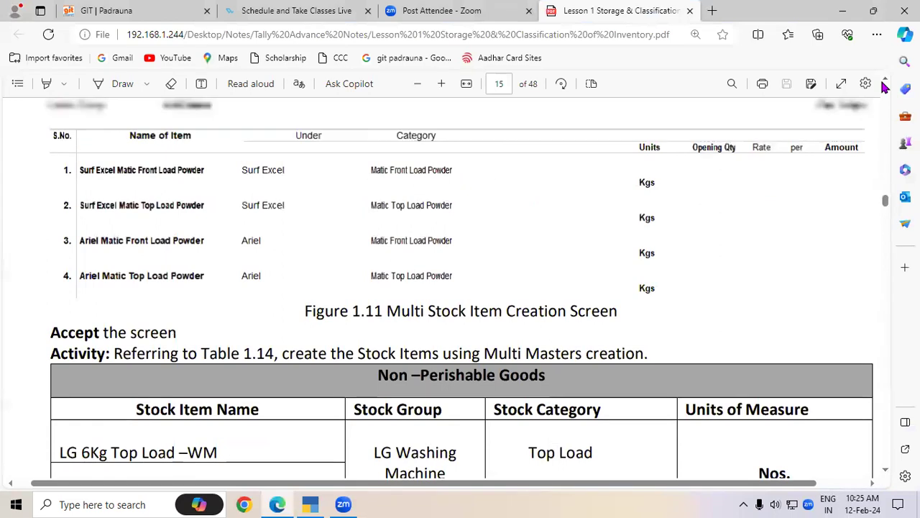
scroll(885, 85, "up", 4)
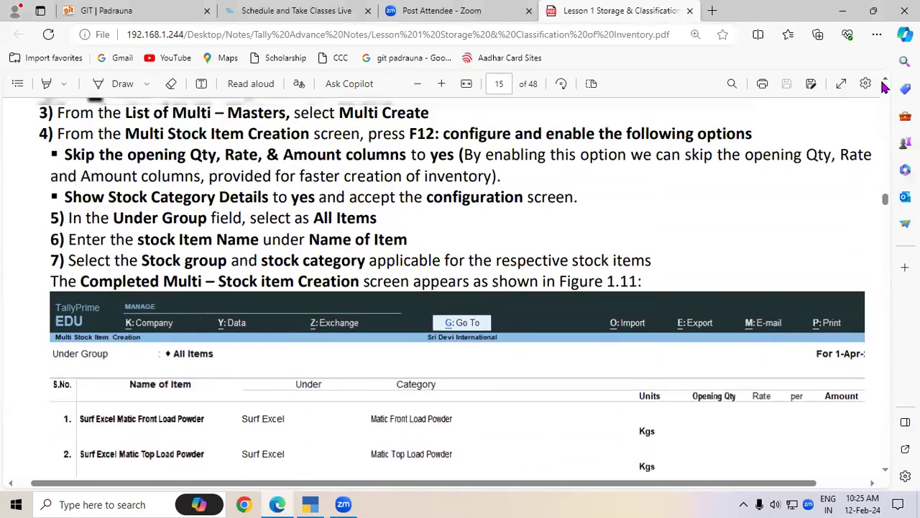
scroll(885, 85, "up", 3)
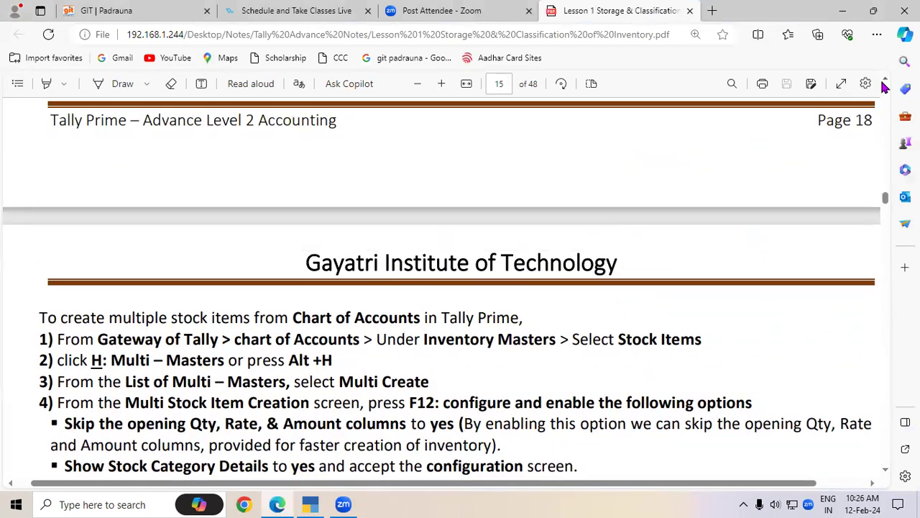
scroll(885, 85, "up", 6)
scroll(885, 85, "up", 10)
scroll(885, 85, "up", 12)
scroll(885, 85, "up", 10)
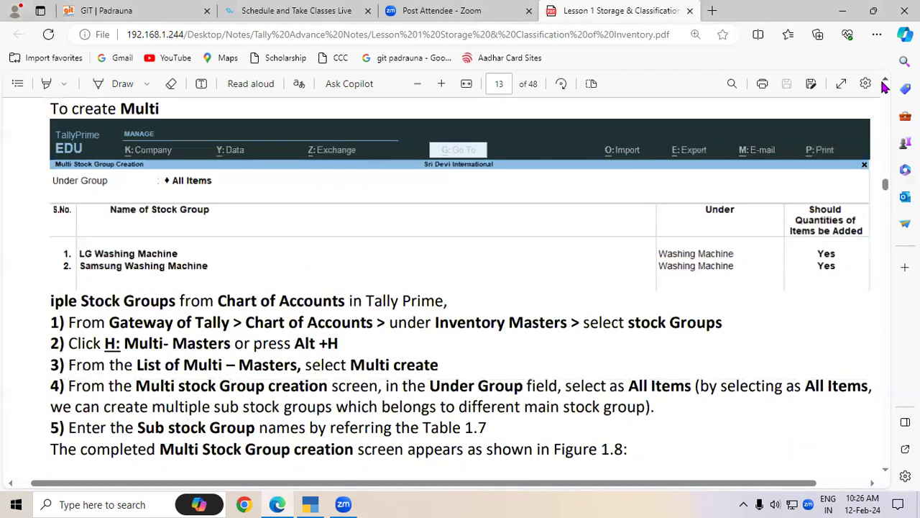
scroll(885, 86, "up", 6)
scroll(885, 85, "up", 4)
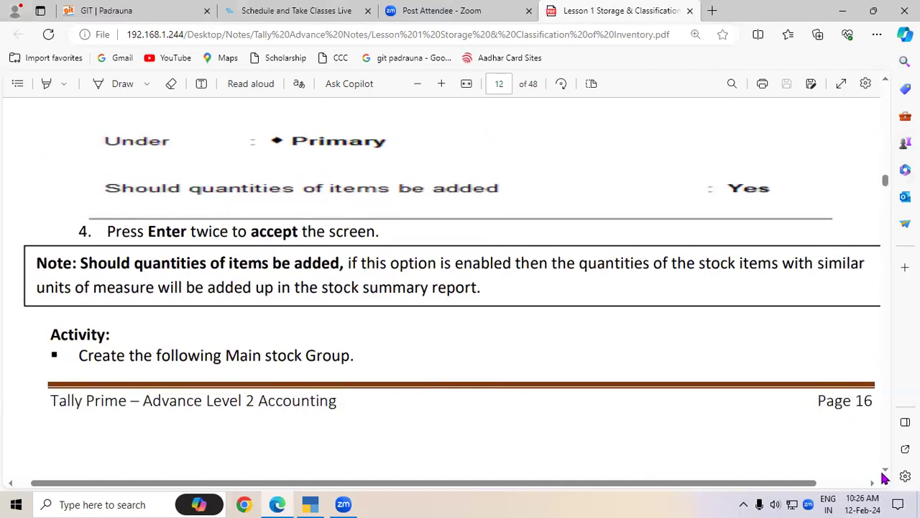
scroll(883, 478, "down", 7)
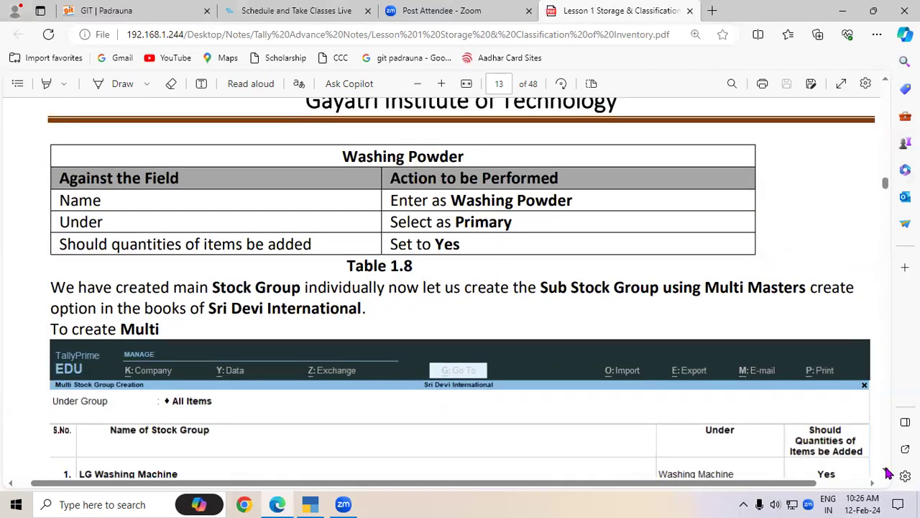
scroll(887, 474, "down", 5)
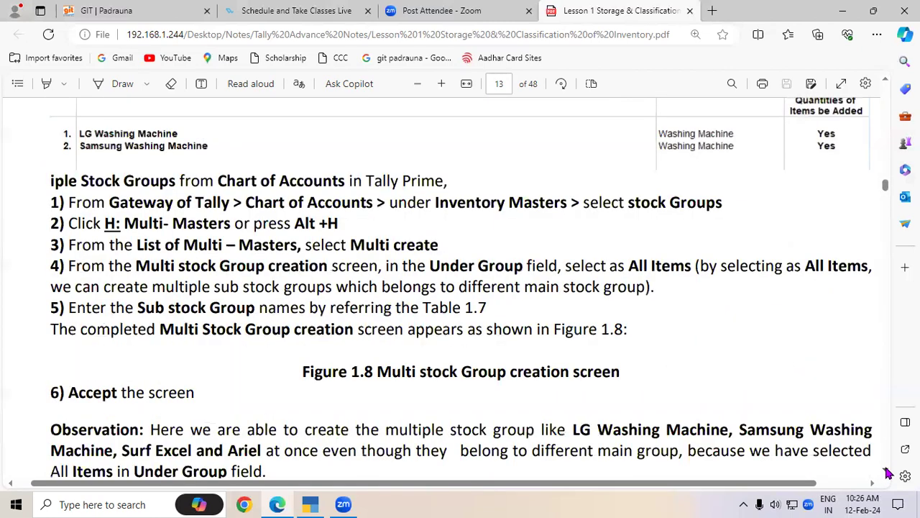
scroll(885, 86, "up", 2)
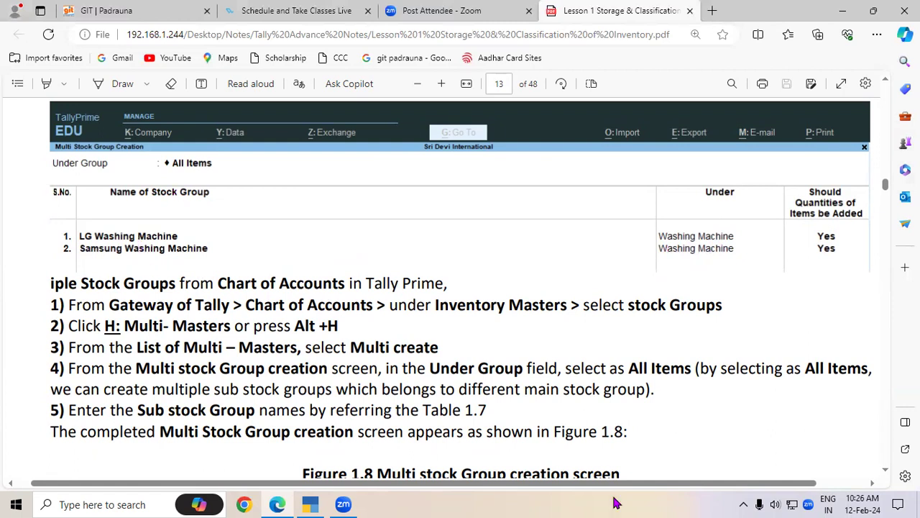
Examine the Non-Perishable Goods chart and inventory masters table on page 11, highlighting the main stock group Washing Machine
left_click(885, 469)
scroll(885, 475, "down", 3)
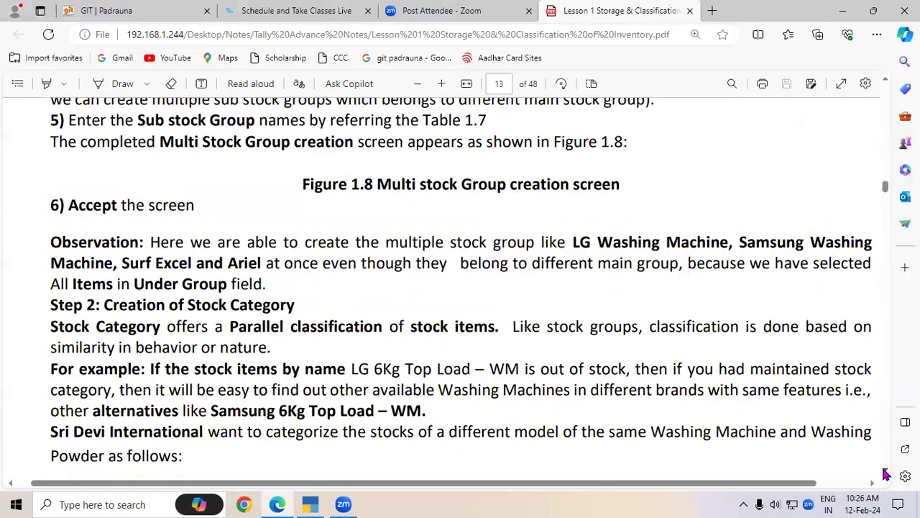
scroll(888, 81, "up", 7)
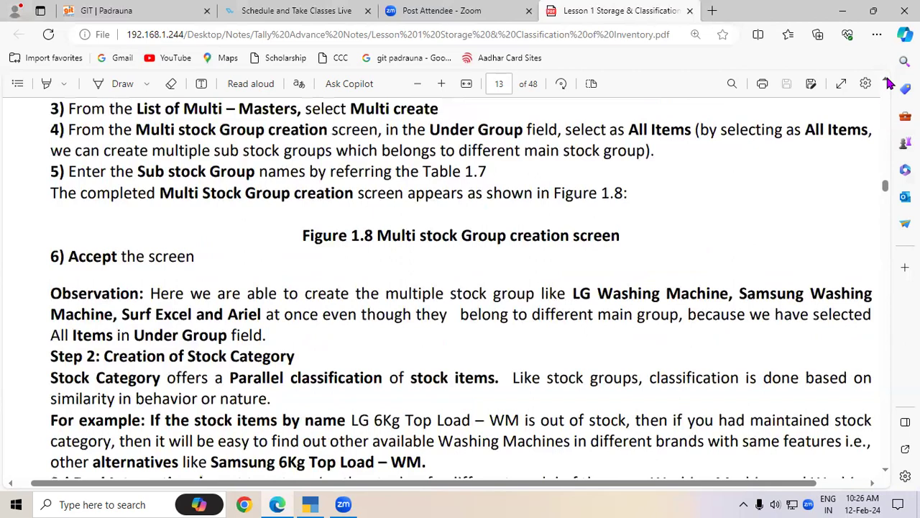
scroll(889, 83, "up", 10)
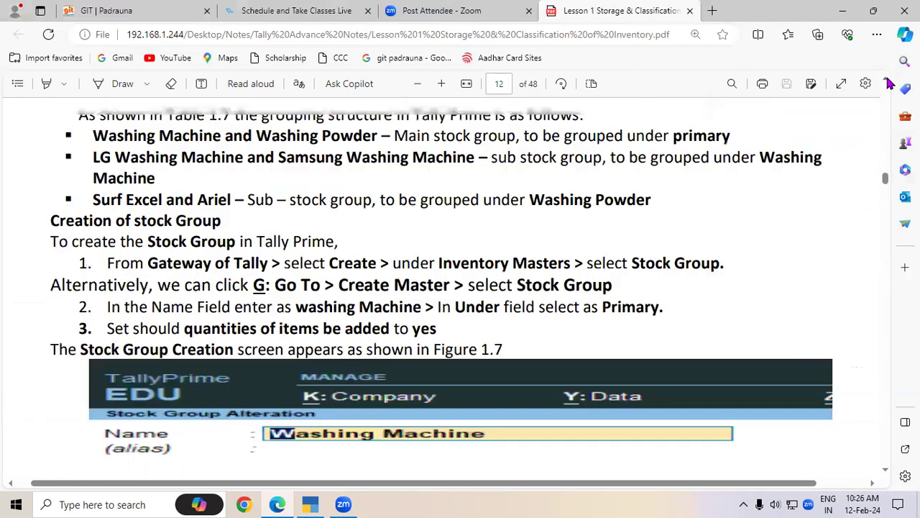
scroll(889, 83, "up", 10)
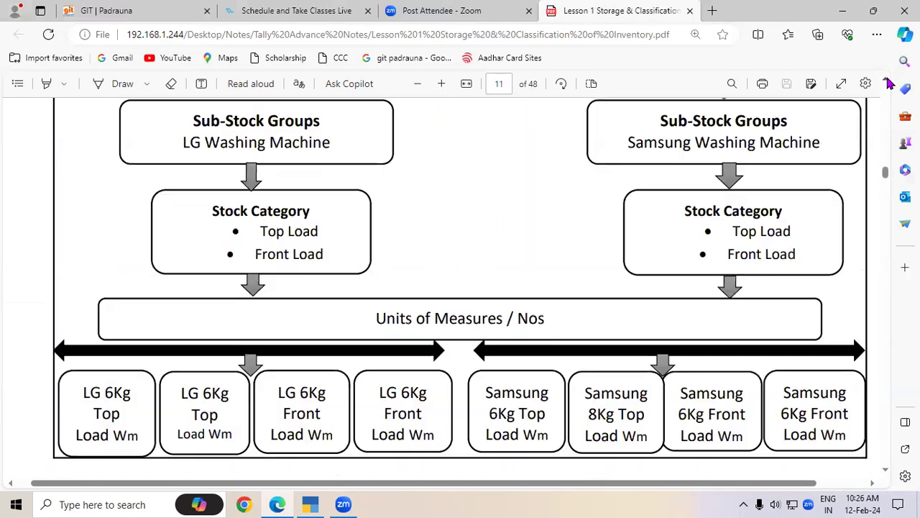
scroll(889, 84, "up", 3)
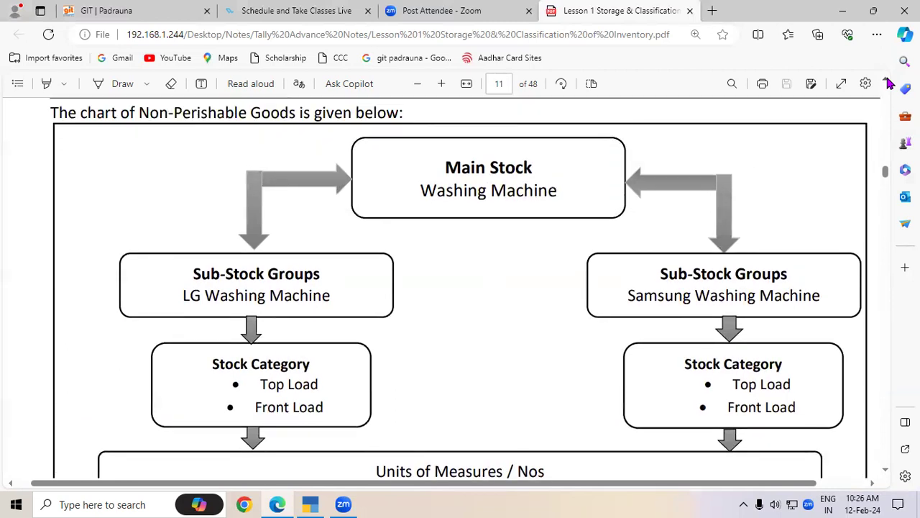
scroll(888, 84, "up", 8)
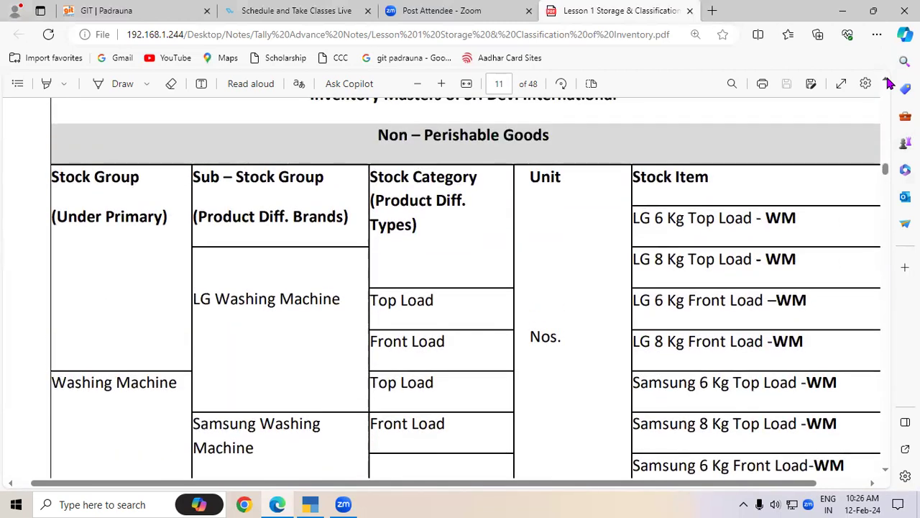
left_click(886, 471)
left_click(886, 473)
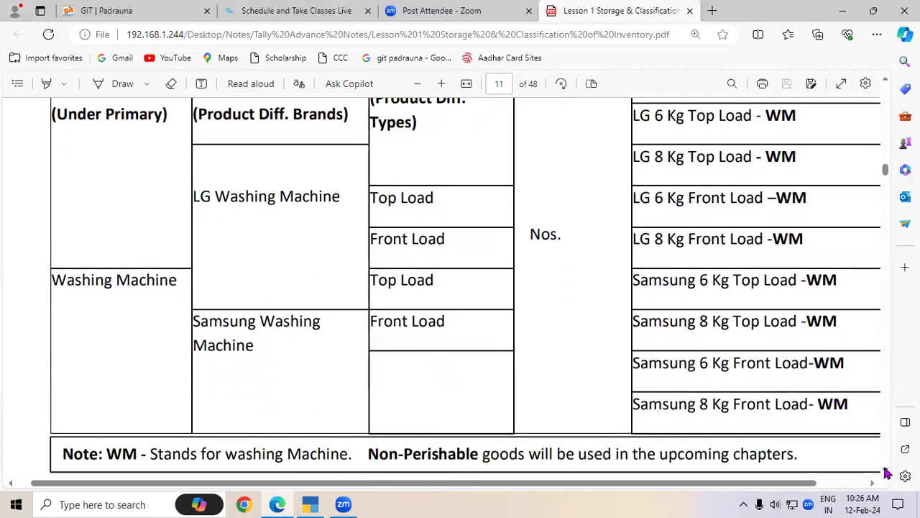
left_click_drag(57, 281, 174, 284)
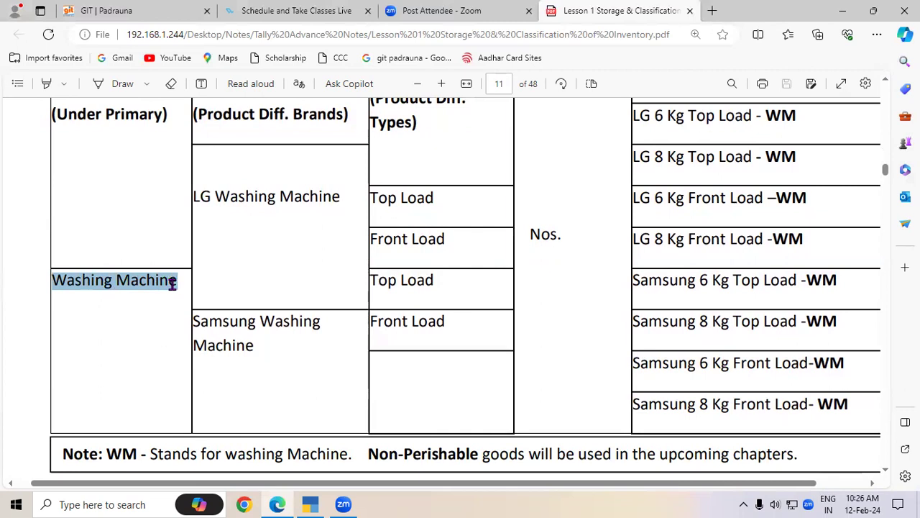
Return to TallyPrime and leave the Stock Group creation form for the list of masters
left_click(316, 504)
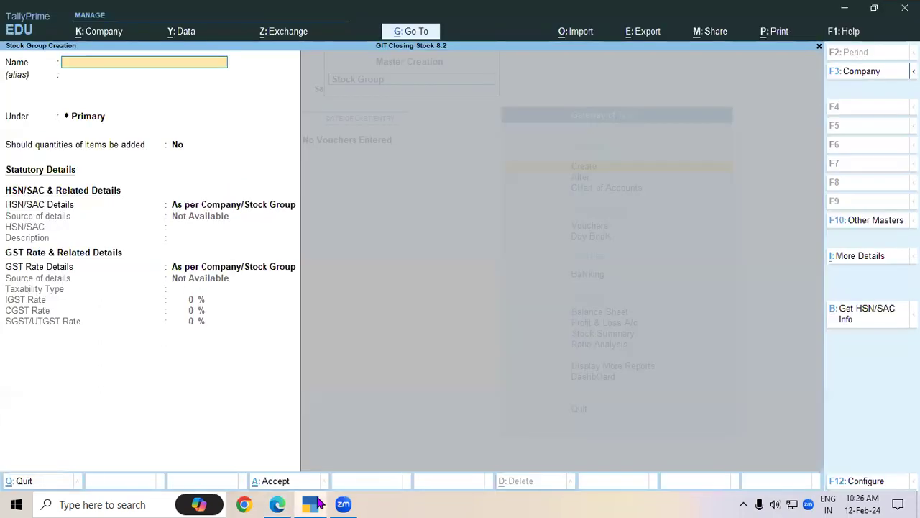
key("Escape")
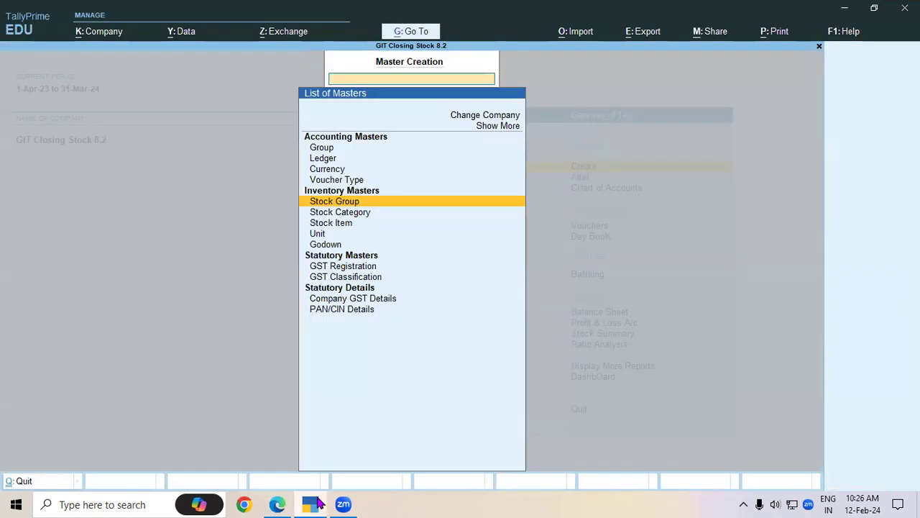
Start a new stock group and name it Washing Machine
key("Return")
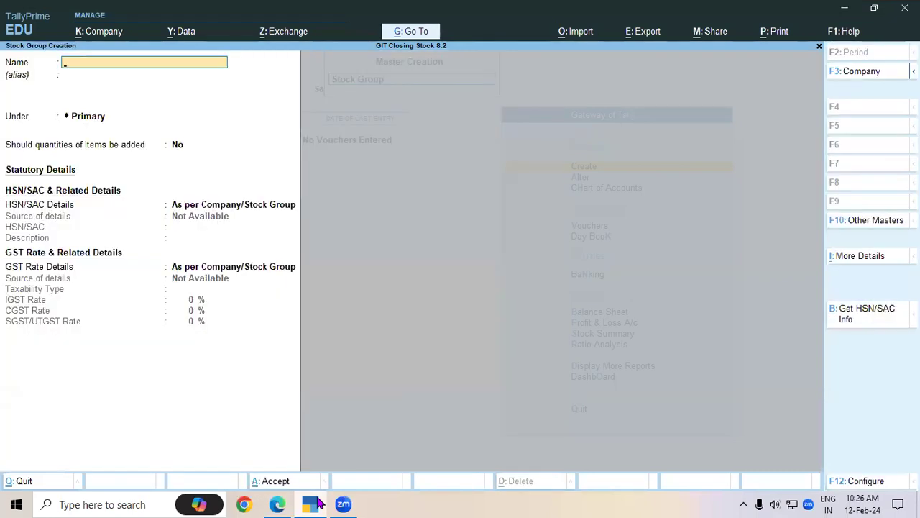
type("Washing Machine")
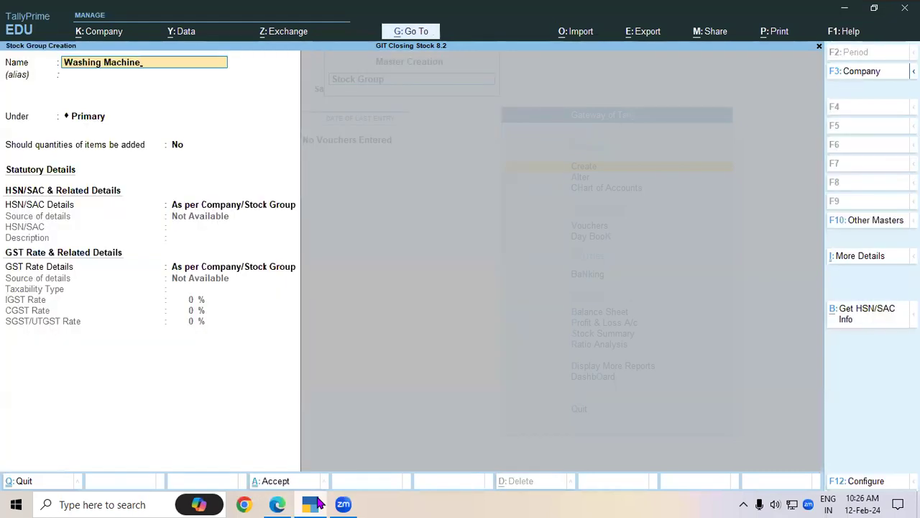
key("Return")
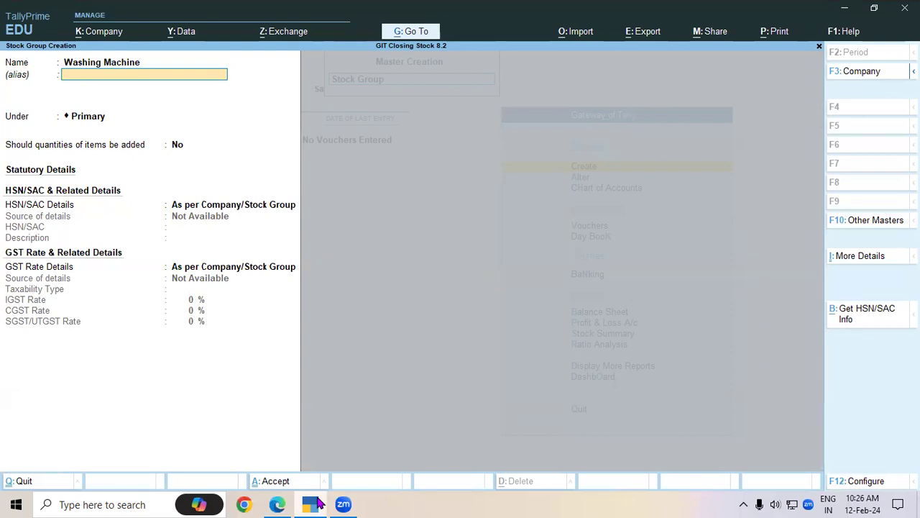
Disable Goods and Services Tax (GST) in the company features and save the change
key("F11")
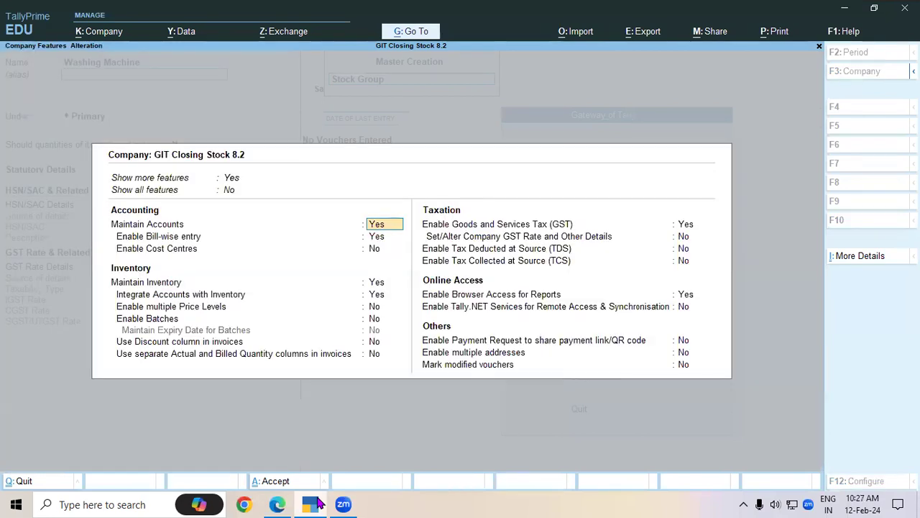
left_click(687, 226)
type("n")
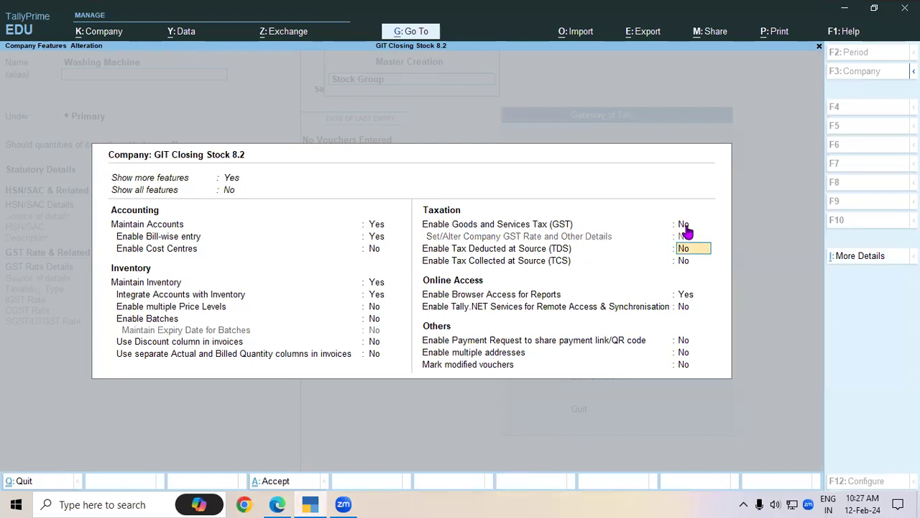
key("ctrl+a")
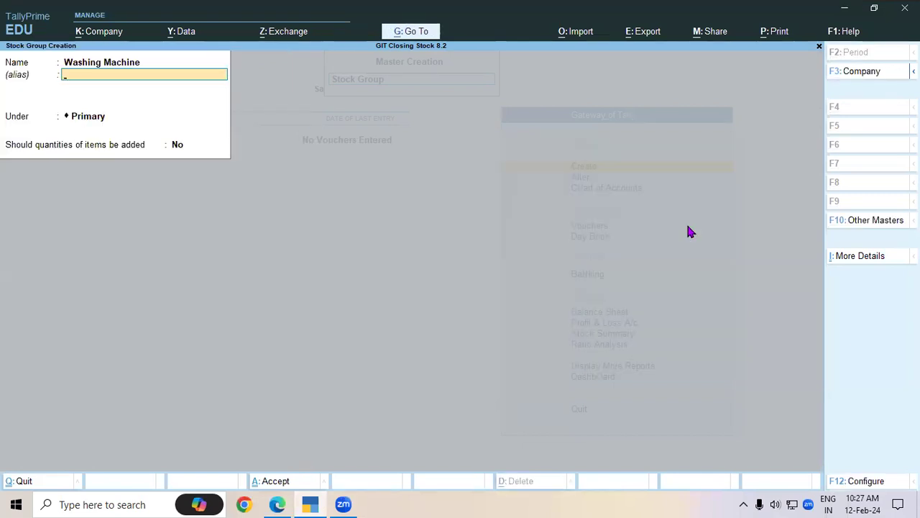
Keep Washing Machine under Primary without adding item quantities, and save the stock group
key("Return")
key("Return")
key("Return")
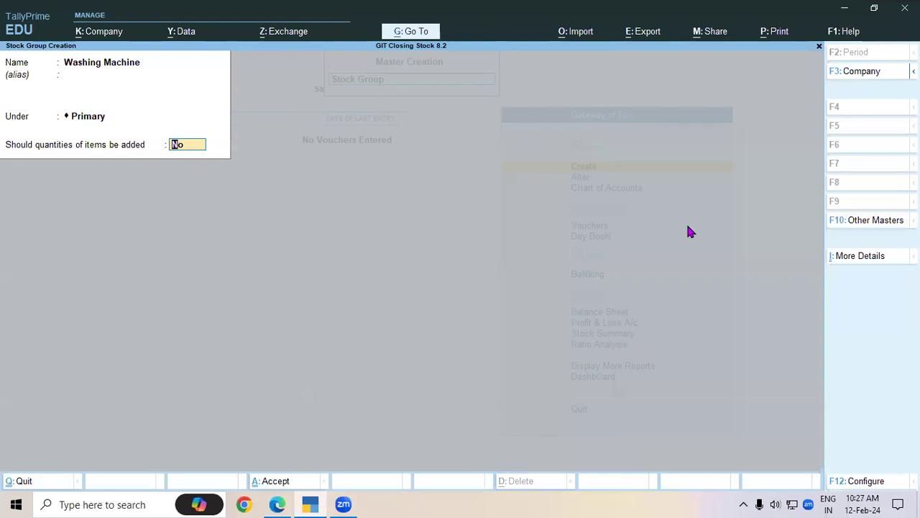
key("Return")
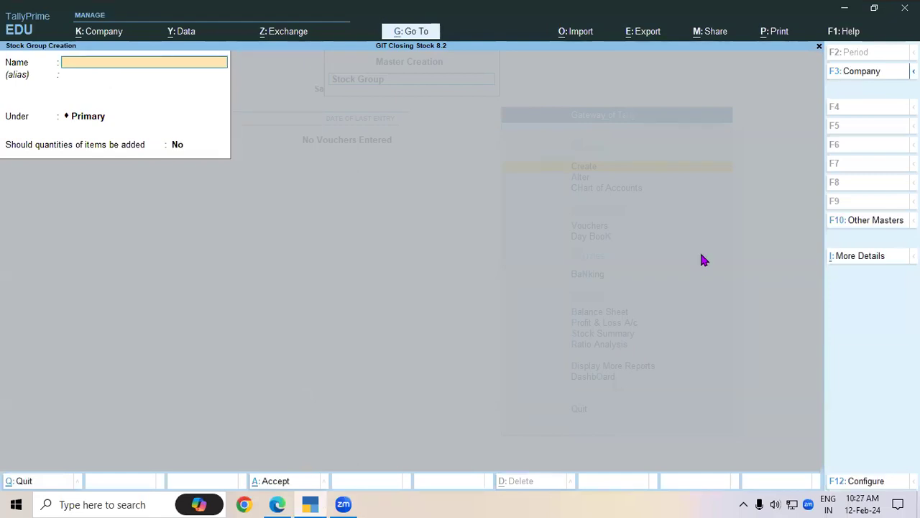
Copy the sub stock group name LG Washing Machine from the lesson PDF into the new stock group's name in TallyPrime
left_click(278, 504)
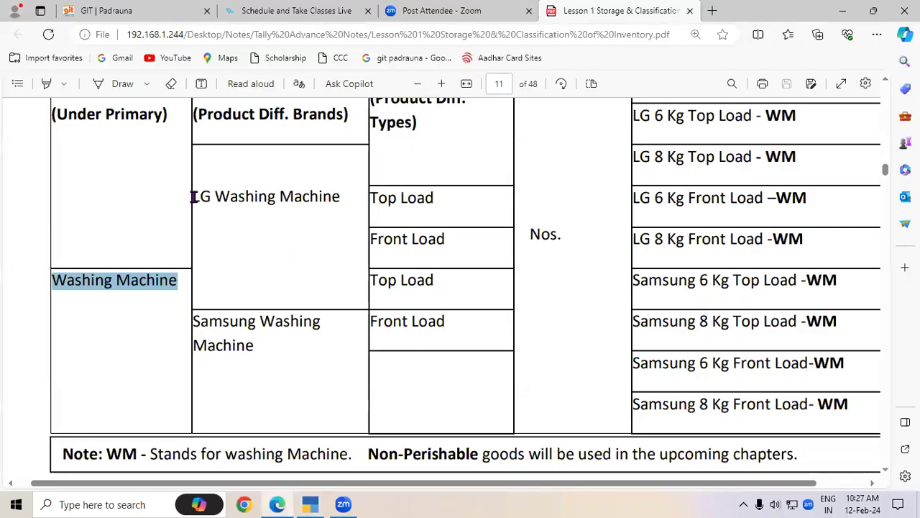
left_click_drag(193, 195, 337, 195)
key("ctrl+c")
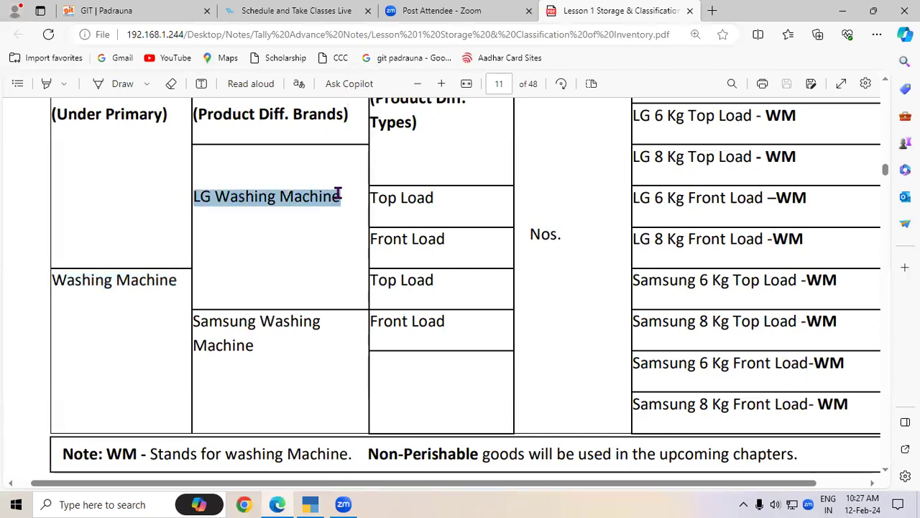
left_click(309, 504)
key("ctrl+v")
key("Return")
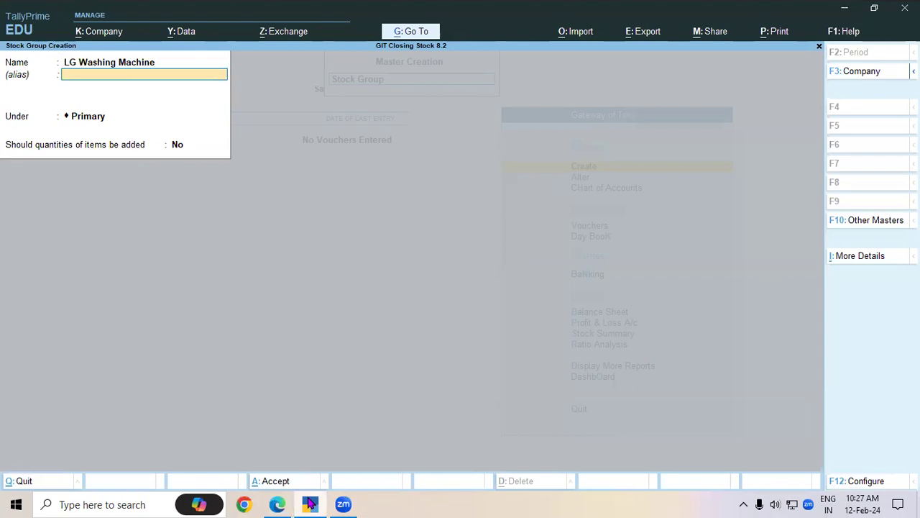
Place LG Washing Machine under the Washing Machine group and save it
key("Return")
key("Down")
key("Down")
key("Down")
key("Down")
key("Down")
key("Down")
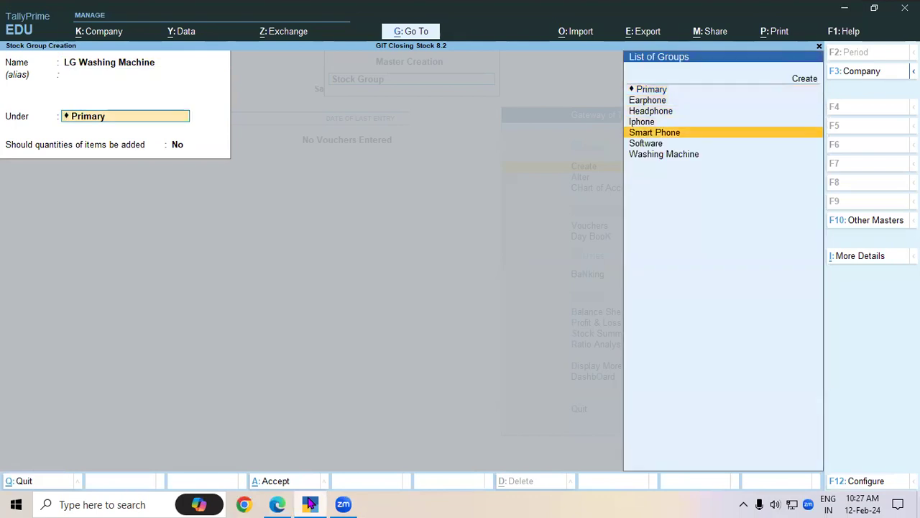
key("Return")
key("Return")
key("Return")
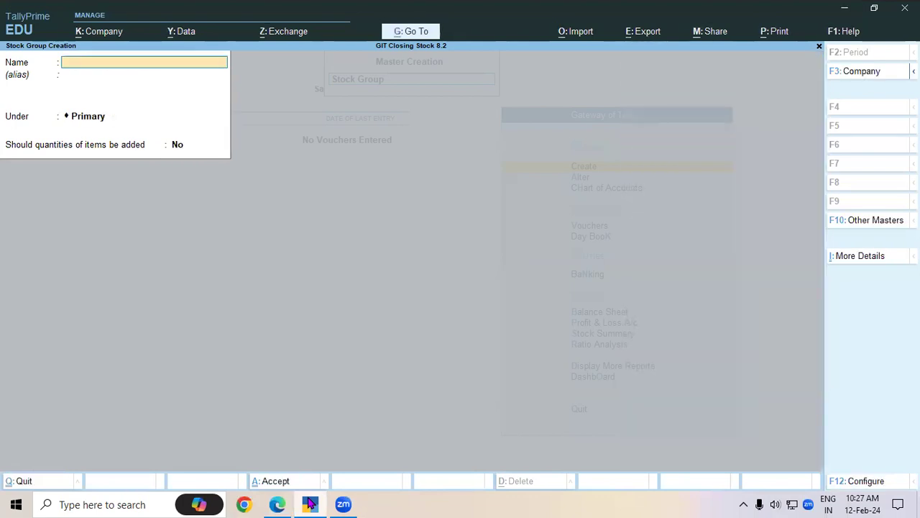
Copy the name Samsung Washing Machine from the lesson PDF into the next new stock group in TallyPrime
left_click(310, 504)
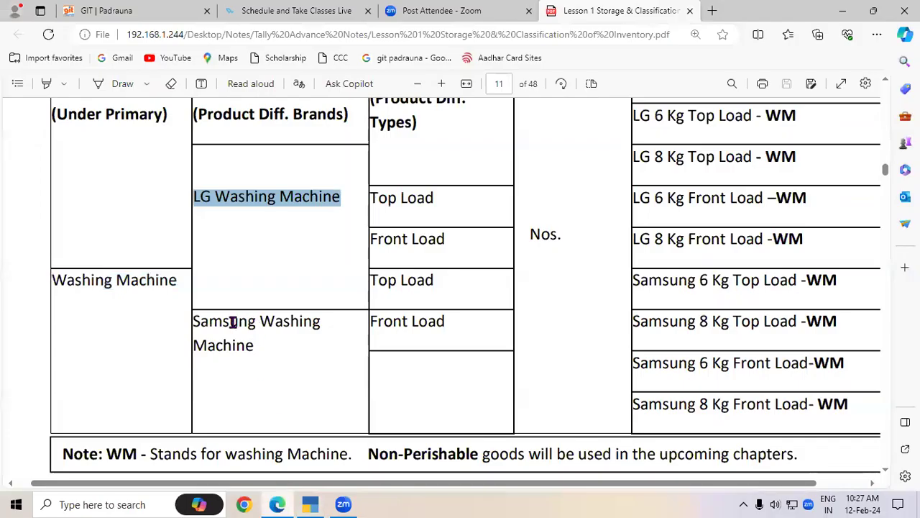
left_click_drag(195, 321, 255, 348)
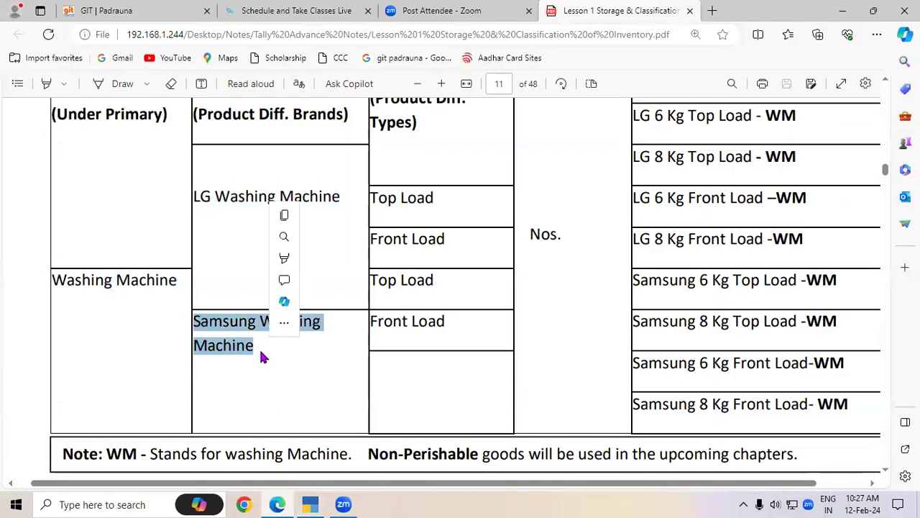
key("ctrl+c")
left_click(310, 504)
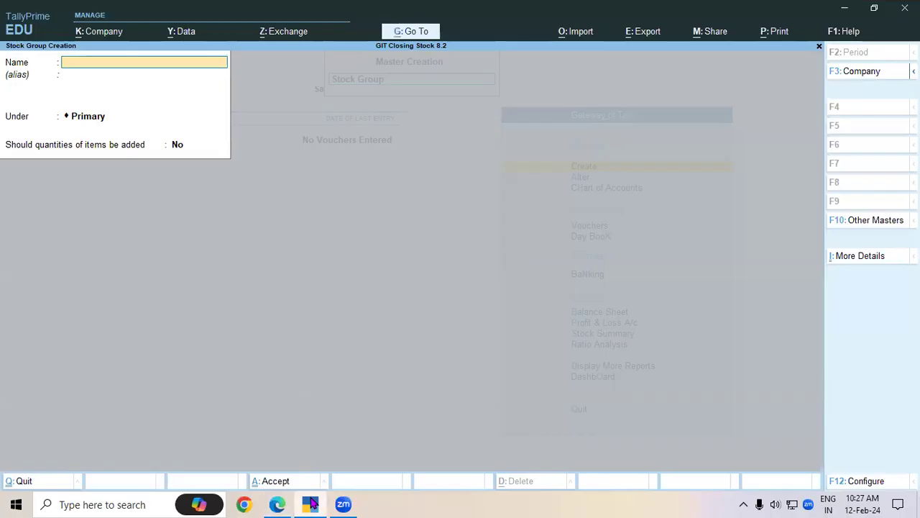
key("ctrl+v")
key("Return")
key("Return")
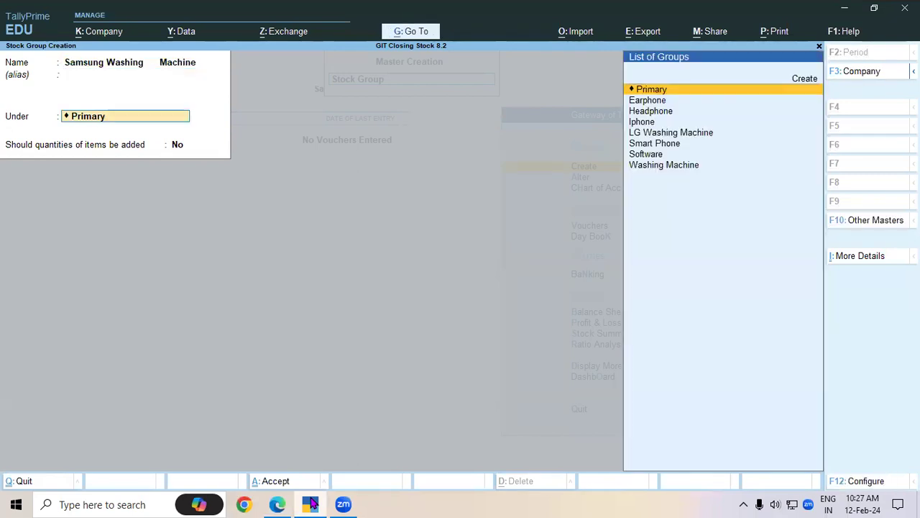
Place Samsung Washing Machine under the Washing Machine group and save it
key("Down")
key("Down")
key("Down")
key("Down")
key("Down")
key("Down")
key("Down")
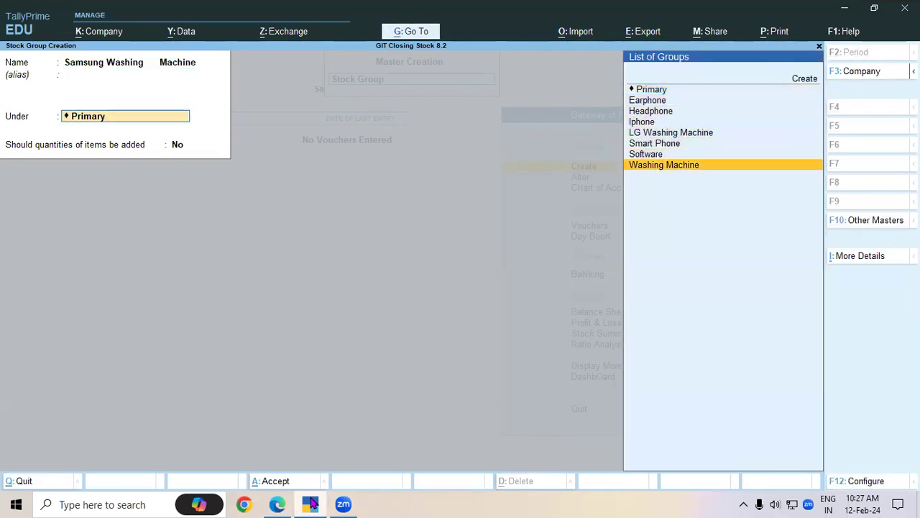
key("Return")
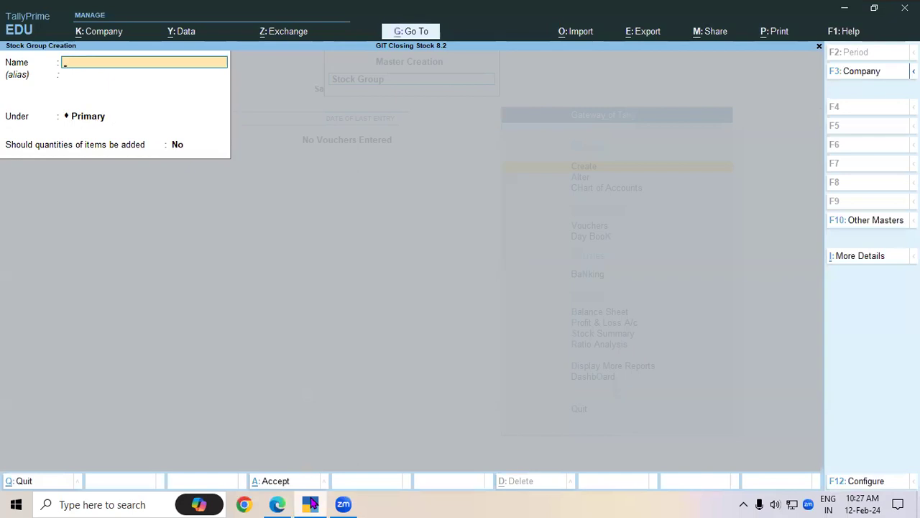
Create a stock category under Primary in TallyPrime, copying its name Top Load from the Stock Category column of the lesson PDF
left_click(310, 504)
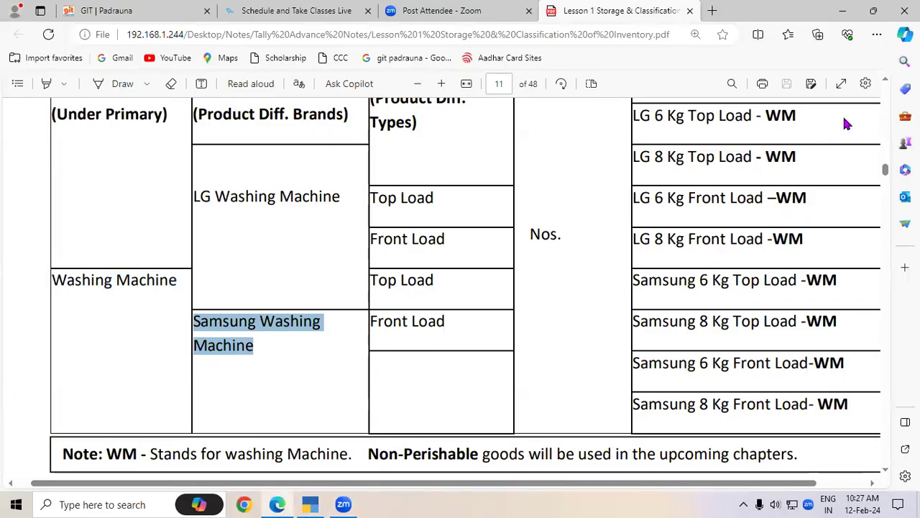
left_click(886, 85)
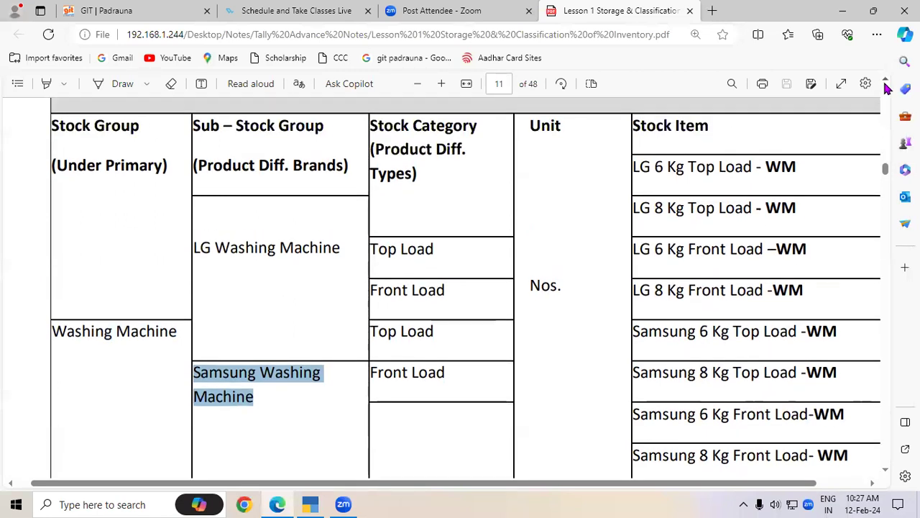
left_click_drag(372, 249, 435, 249)
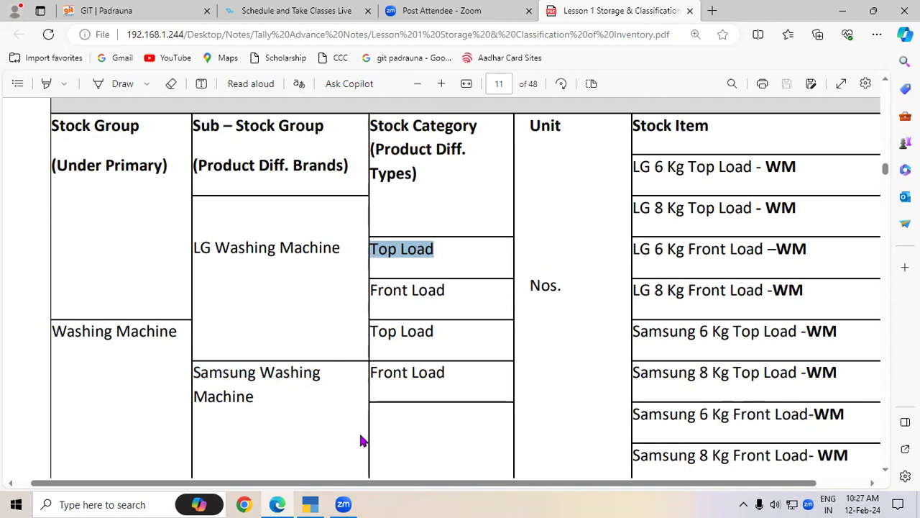
left_click(307, 504)
key("Escape")
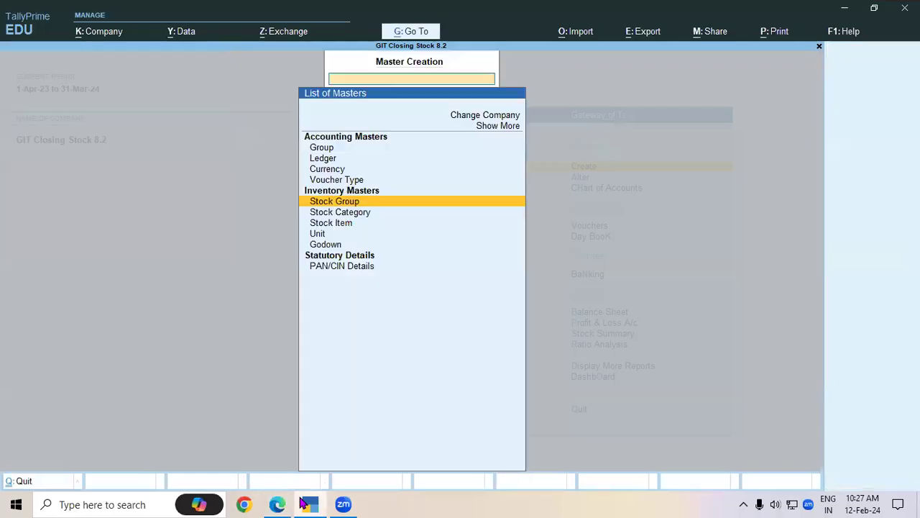
key("Down")
key("Return")
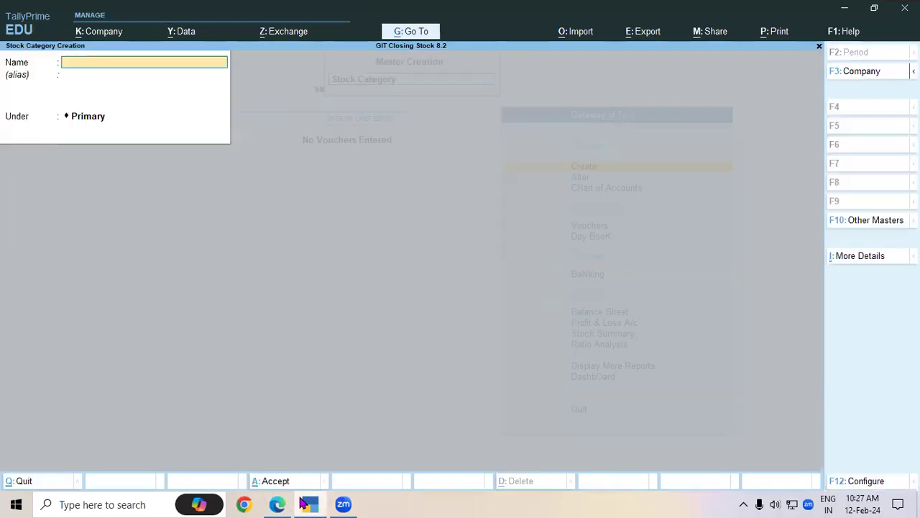
key("ctrl+v")
key("Return")
key("Return")
key("Return")
Create a second stock category named Front Load under Primary
type("Front Load")
key("Return")
key("Return")
key("Return")
key("Return")
Check the unit in the lesson PDF, then create a simple unit with symbol Nos and 0 decimal places in TallyPrime
key("alt+Tab")
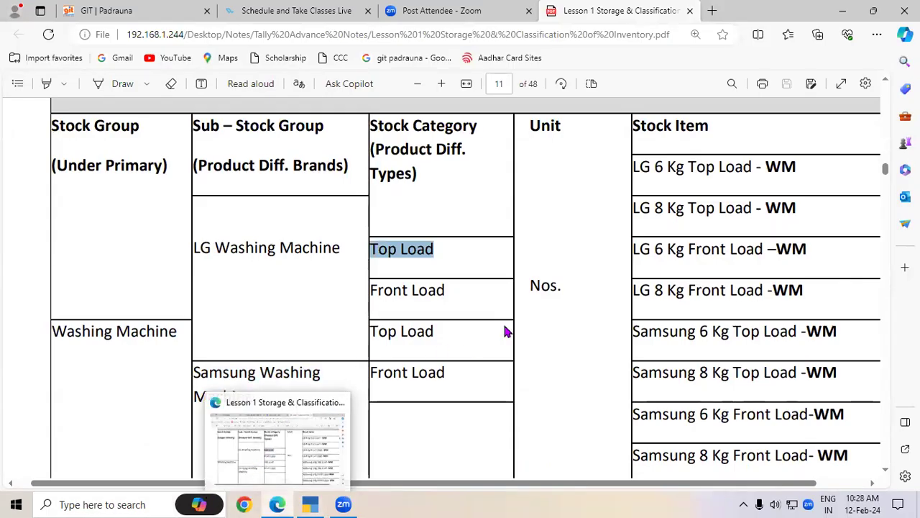
left_click_drag(530, 288, 560, 287)
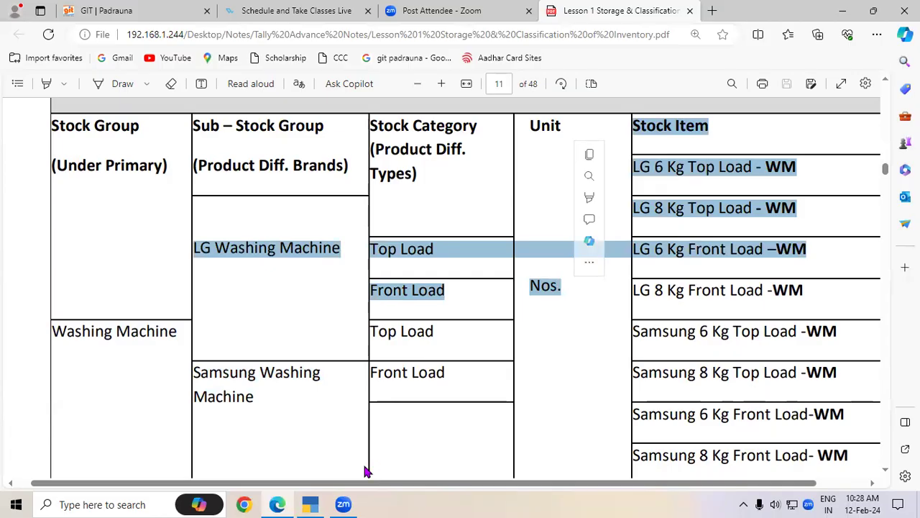
left_click(311, 504)
key("Escape")
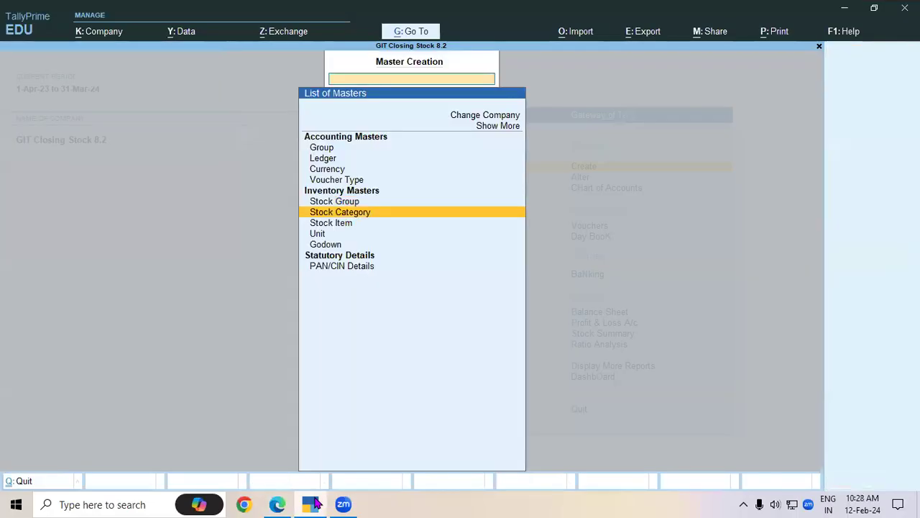
key("Down")
key("Down")
key("Return")
type("Nos")
key("Return")
key("Return")
key("Return")
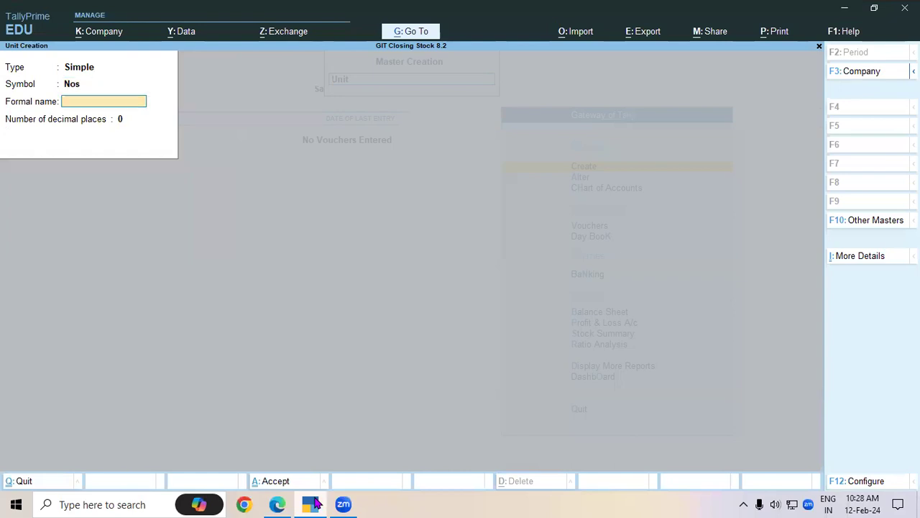
key("Return")
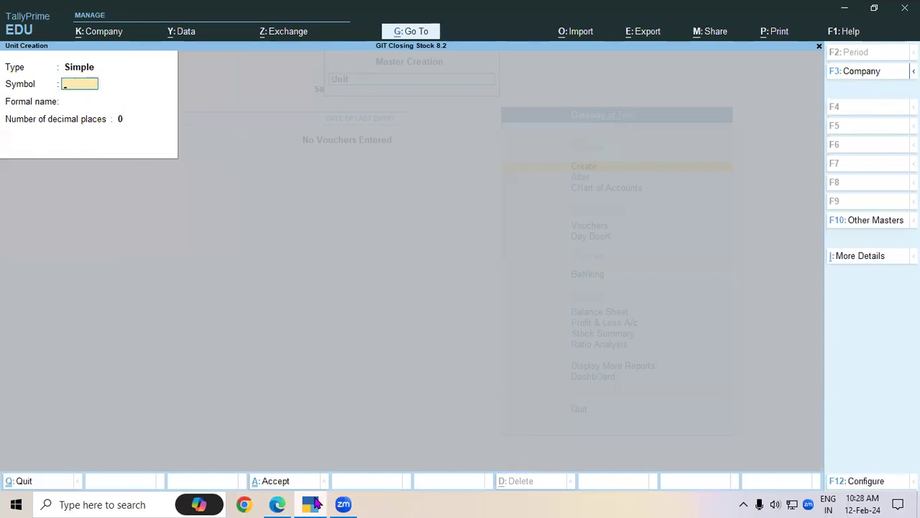
Start a new stock item and name it LG 6 Kg Top Load - WM, copying the name from the lesson PDF
key("Escape")
key("Up")
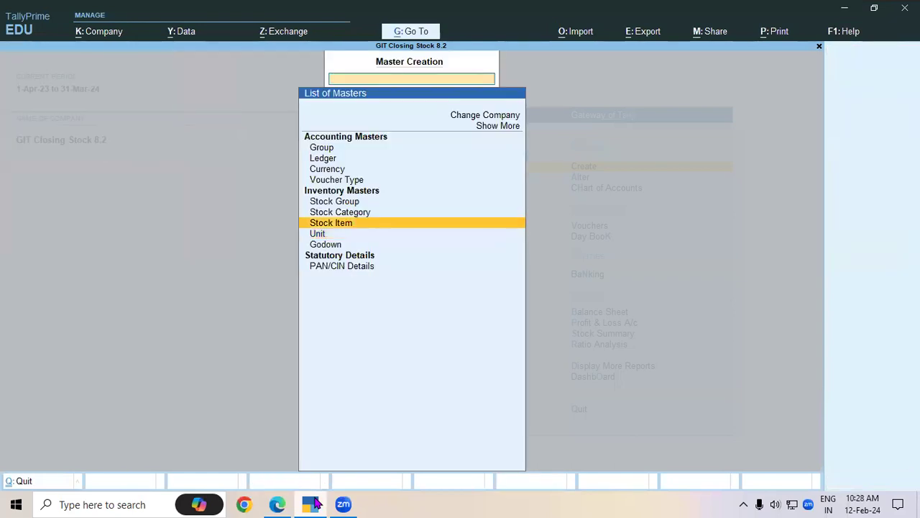
key("Return")
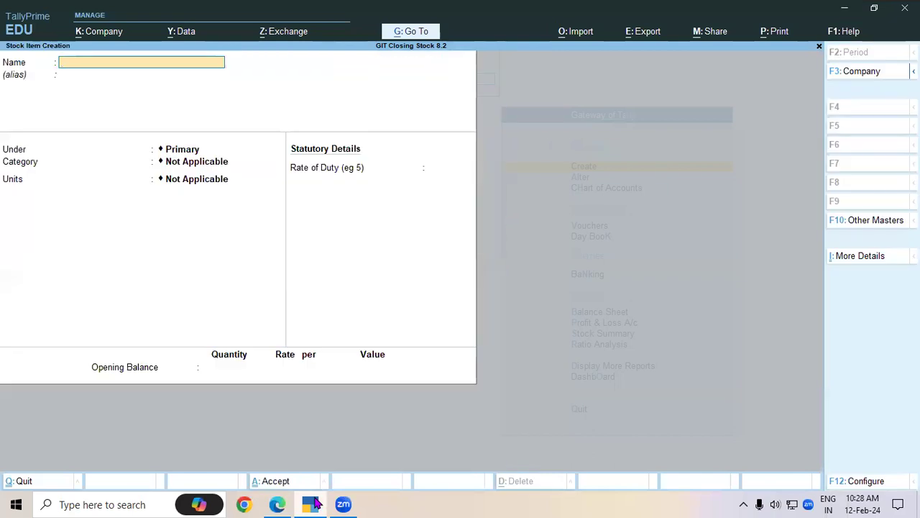
left_click(276, 504)
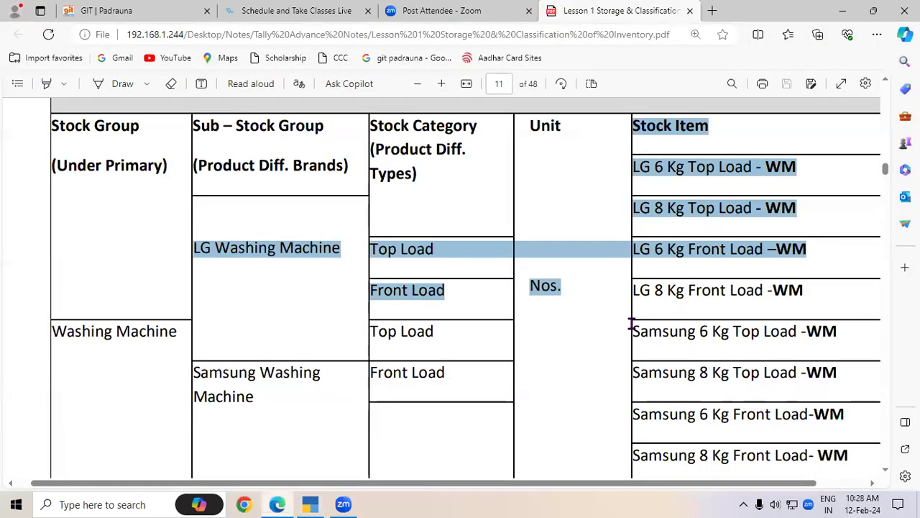
left_click(676, 180)
left_click_drag(633, 166, 799, 168)
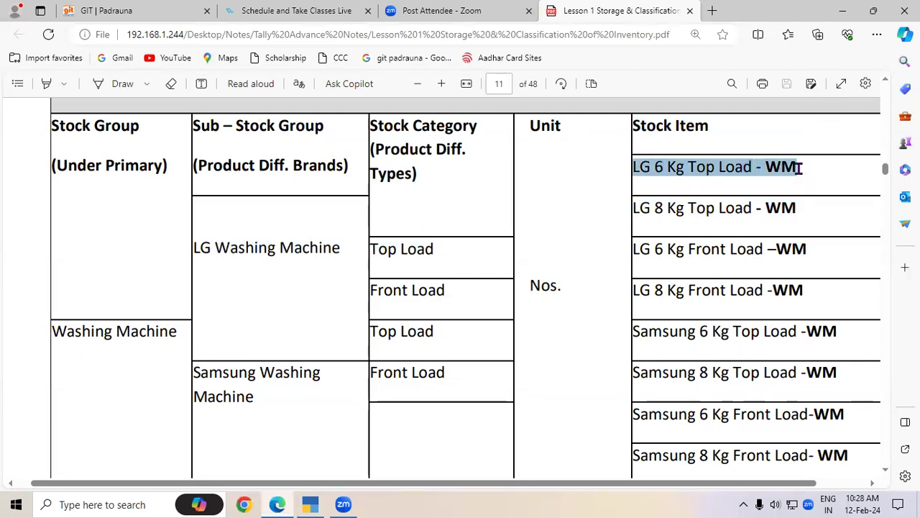
left_click(311, 504)
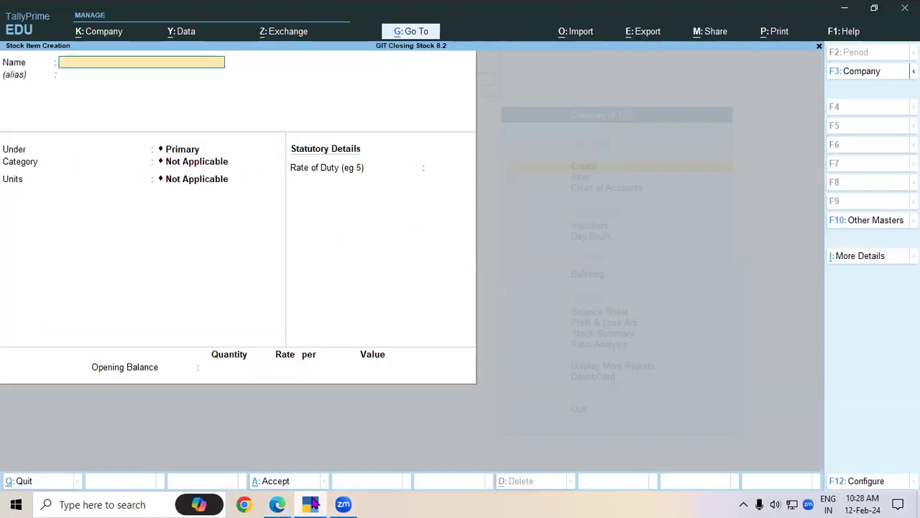
key("ctrl+alt+v")
key("Return")
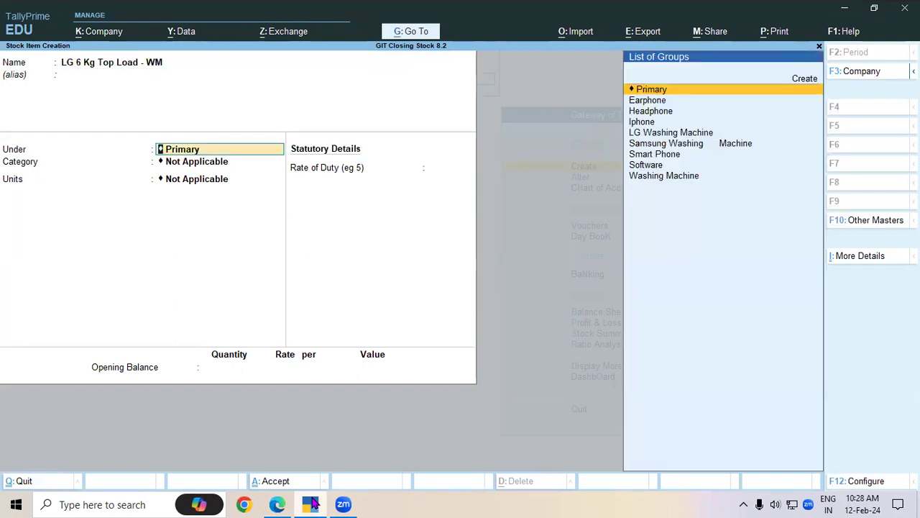
Place the stock item LG 6 Kg Top Load - WM under the LG Washing Machine group and in the Top Load category
key("Down")
key("Down")
key("Down")
key("Down")
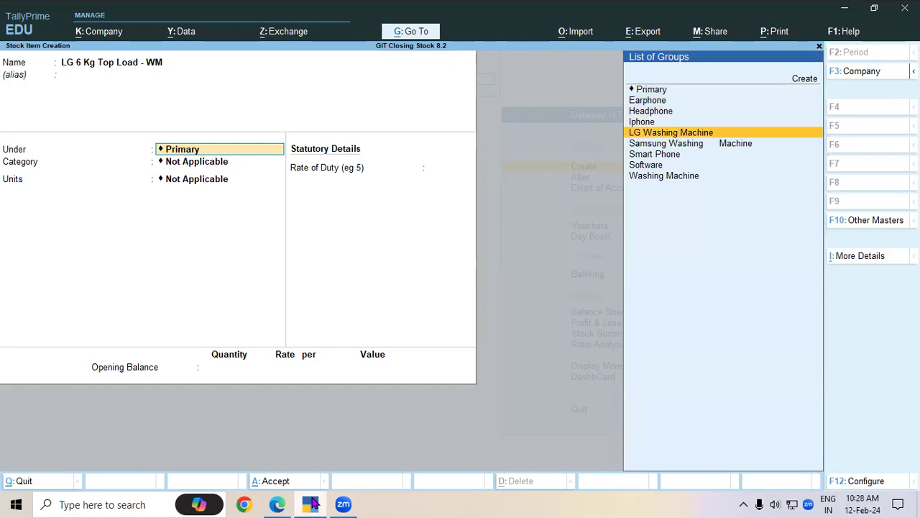
key("Return")
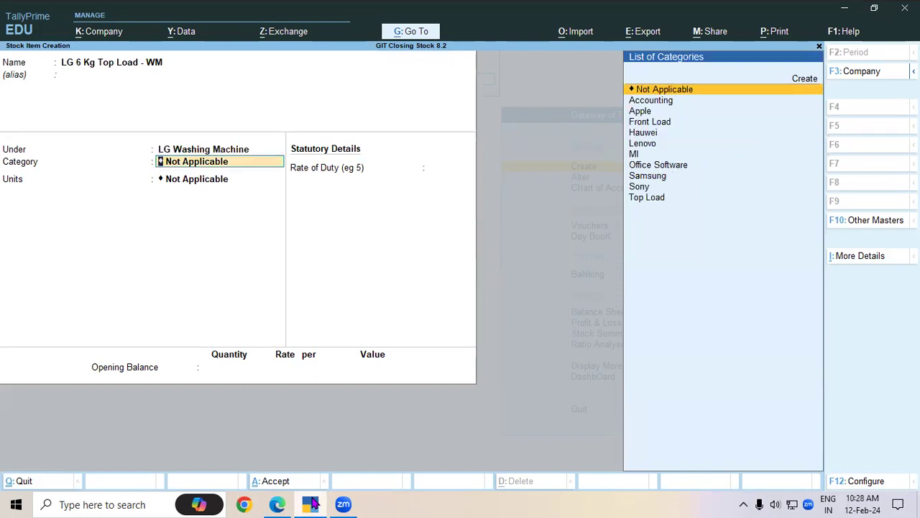
key("Down")
key("Down")
key("Down")
key("Down")
key("Down")
key("Down")
key("Down")
key("Down")
key("Down")
key("Down")
key("Return")
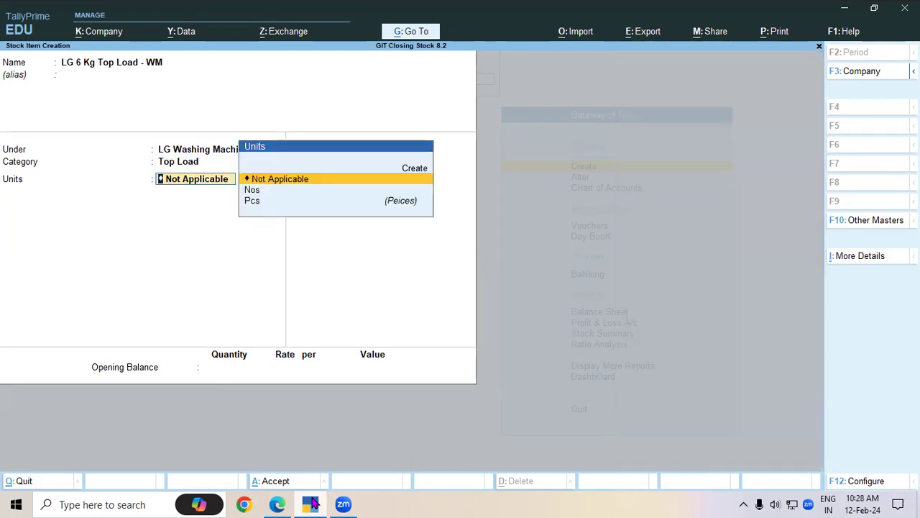
Set the unit of LG 6 Kg Top Load - WM to Nos and save the item without an opening balance
key("Down")
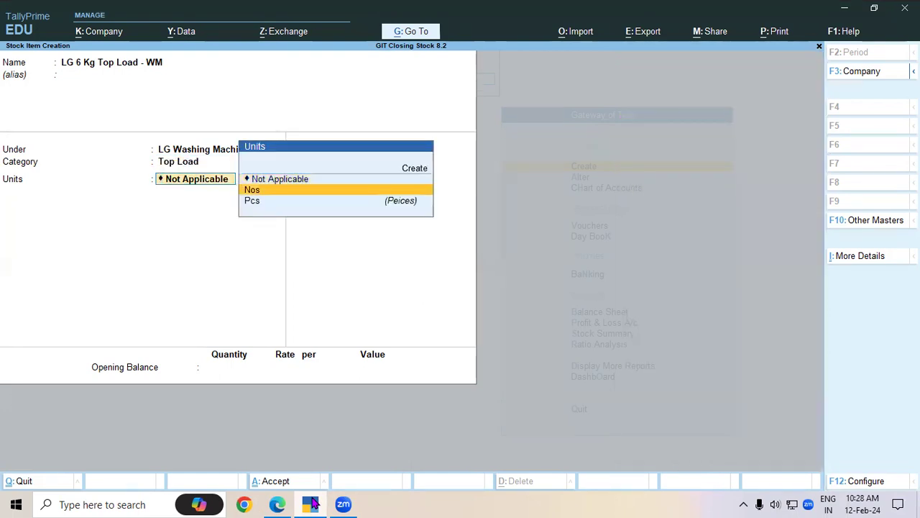
key("Return")
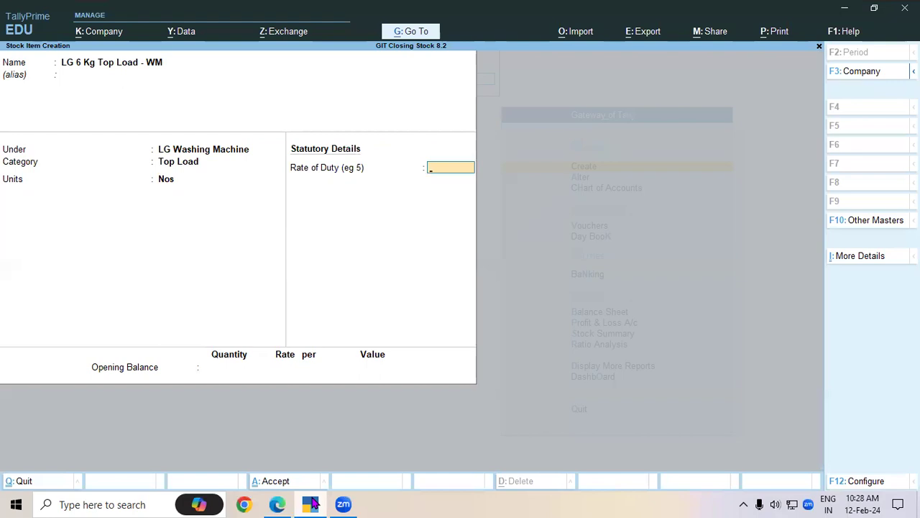
key("Return")
key("Return")
key("Return")
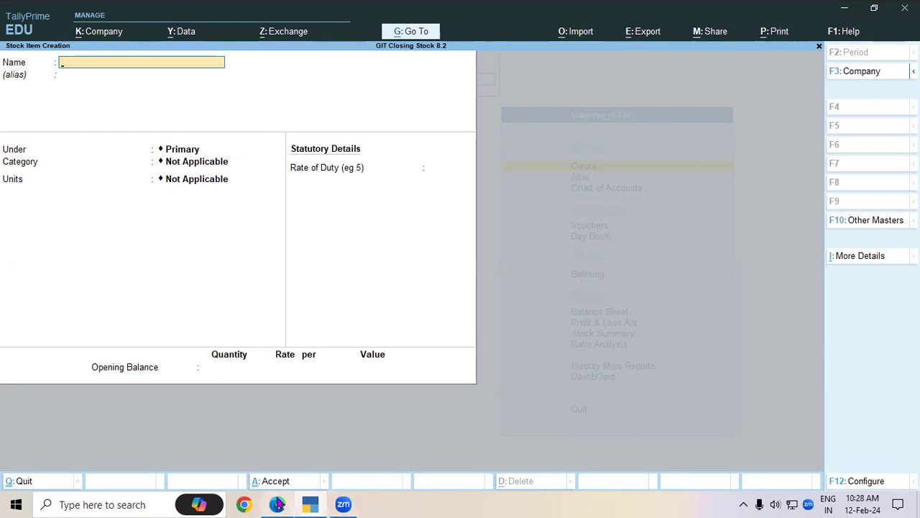
Name a new stock item LG 8 Kg Top Load - WM in TallyPrime, copying the name from the lesson PDF
left_click(277, 504)
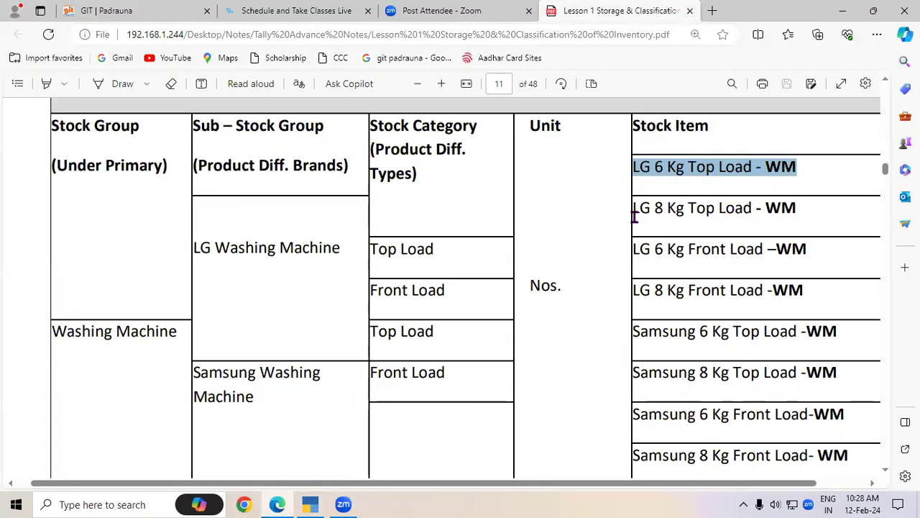
left_click_drag(634, 208, 793, 208)
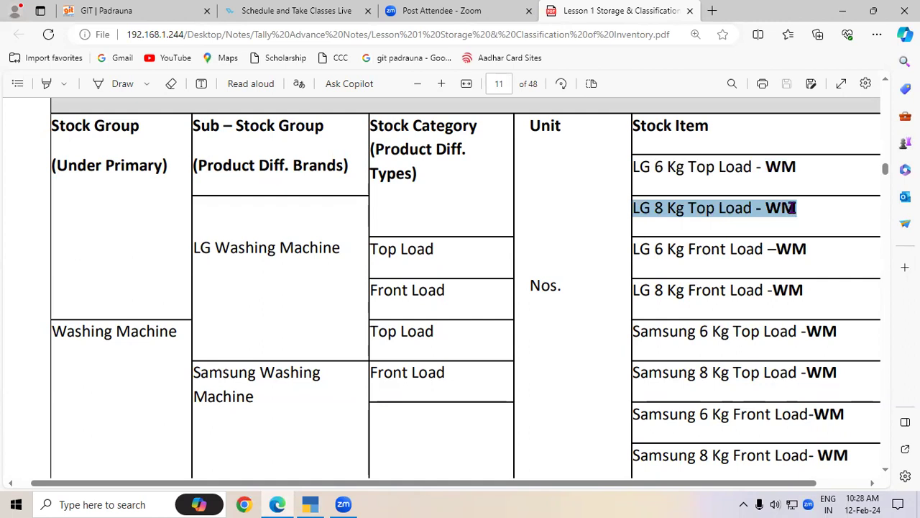
key("ctrl+c")
left_click(312, 504)
key("ctrl+v")
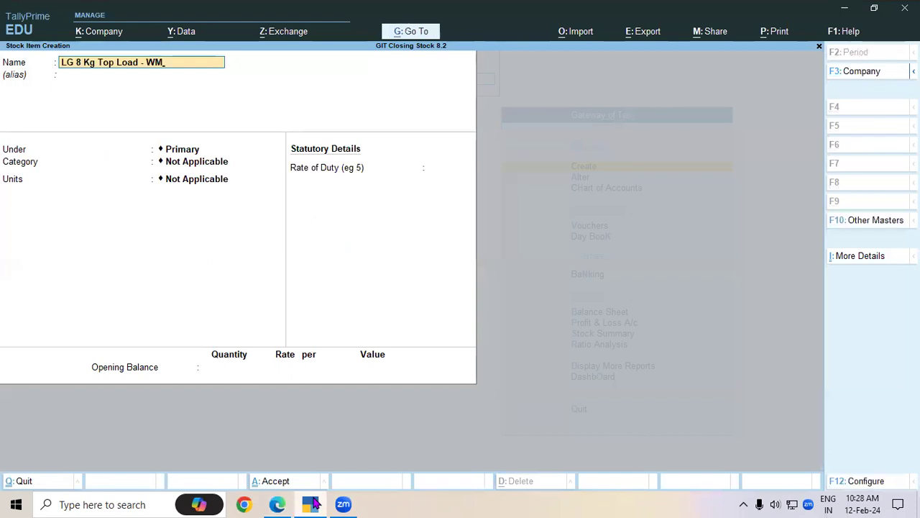
key("Return")
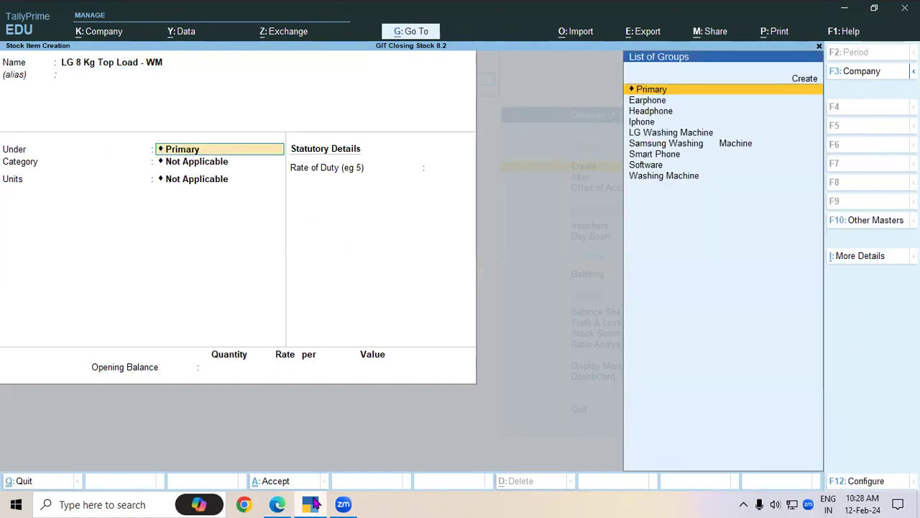
Place the stock item LG 8 Kg Top Load - WM under the LG Washing Machine group and in the Top Load category
key("Down")
key("Down")
key("Down")
key("Down")
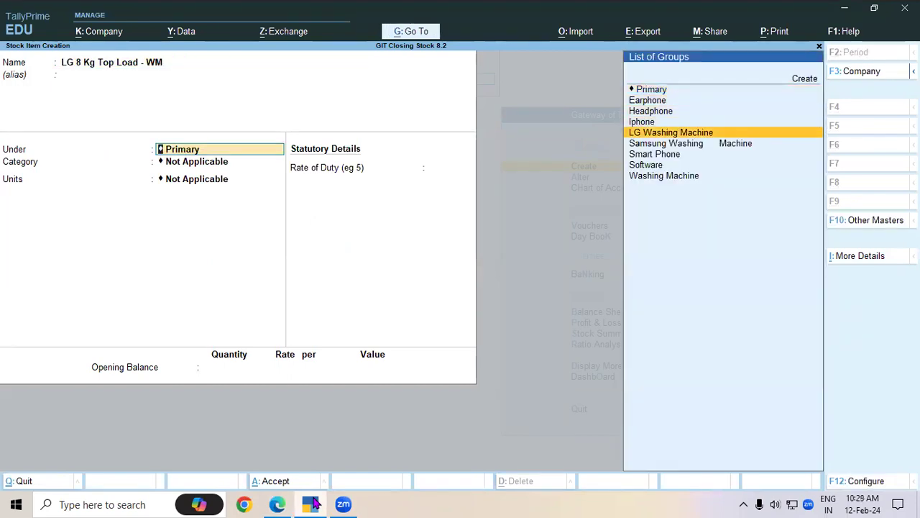
key("Return")
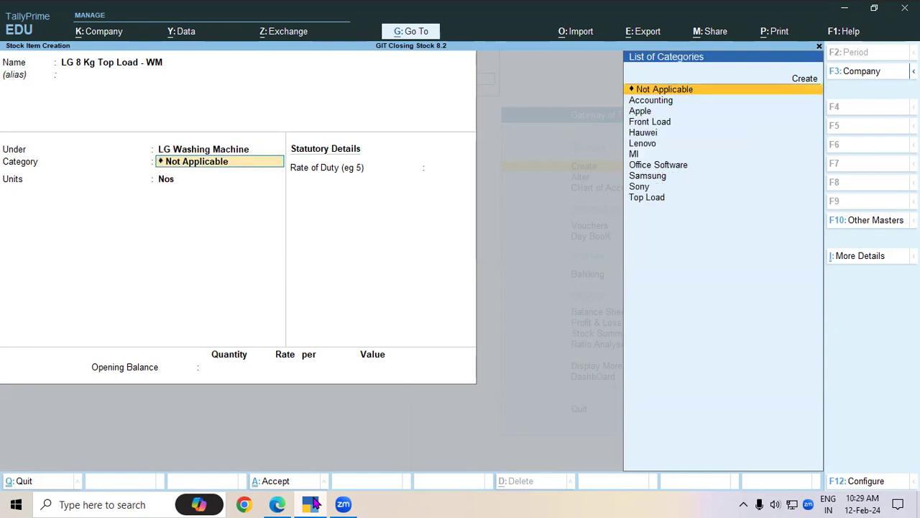
key("Down")
key("Down")
key("Down")
key("Down")
key("Down")
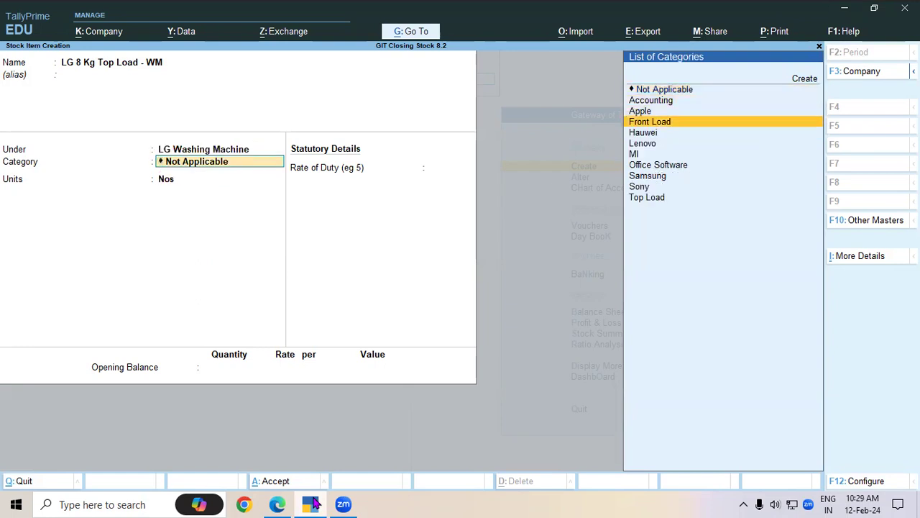
key("Down")
key("Down")
key("Down")
key("Down")
key("Down")
key("Return")
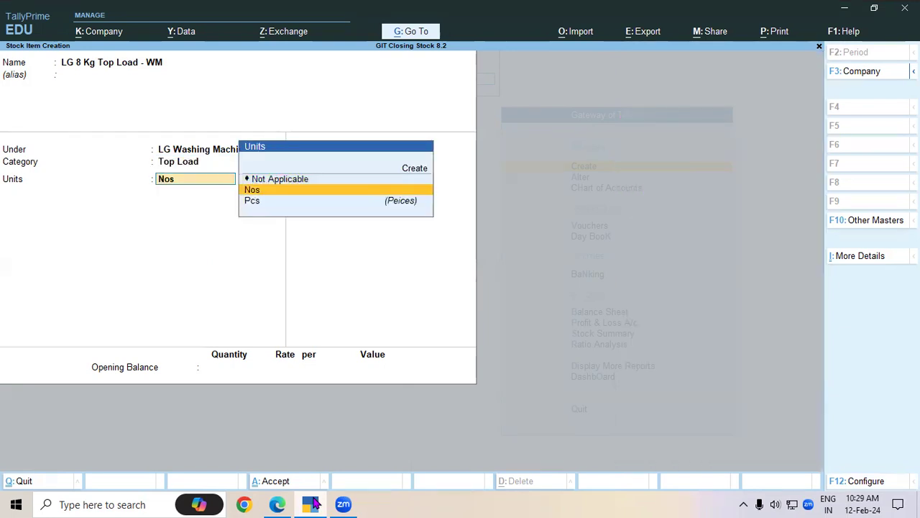
Keep Nos as the unit of LG 8 Kg Top Load - WM and save the item without an opening balance
key("Return")
key("Return")
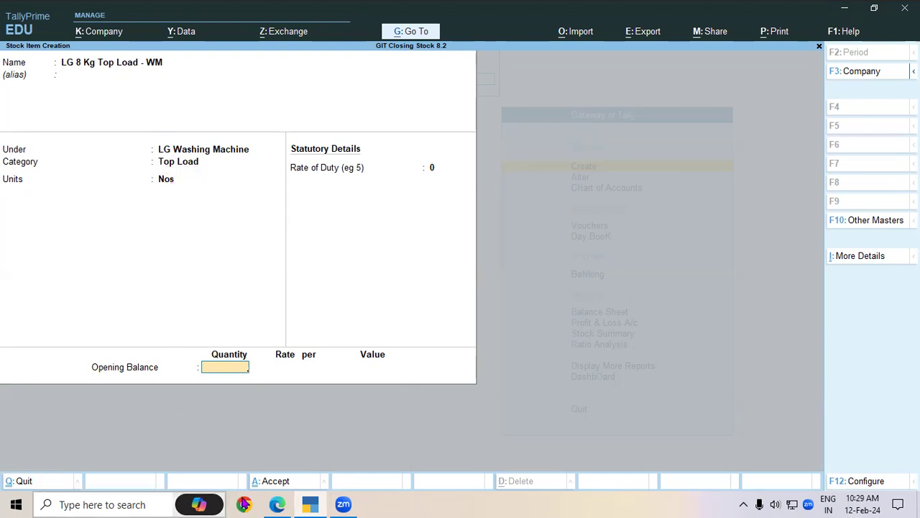
left_click(261, 486)
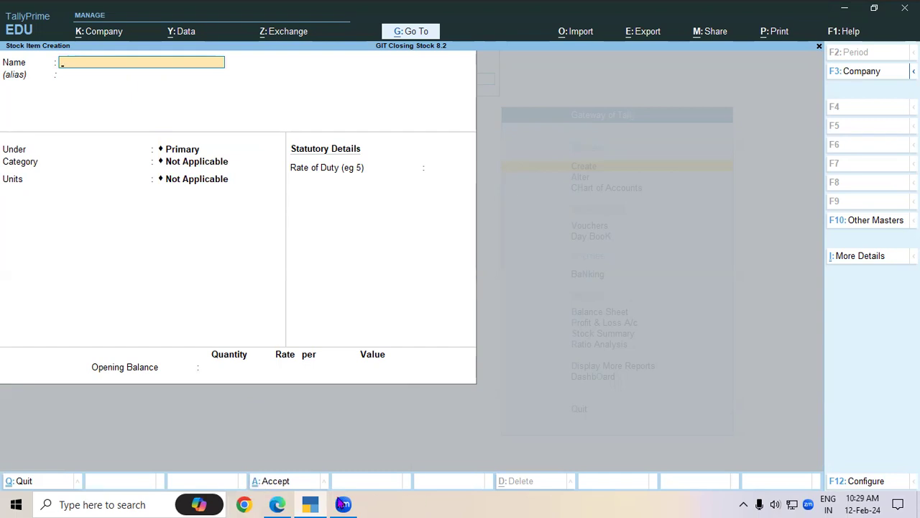
Switch to the lesson PDF and review the stock group, sub-group, category and unit columns of the washing machine table
left_click(278, 504)
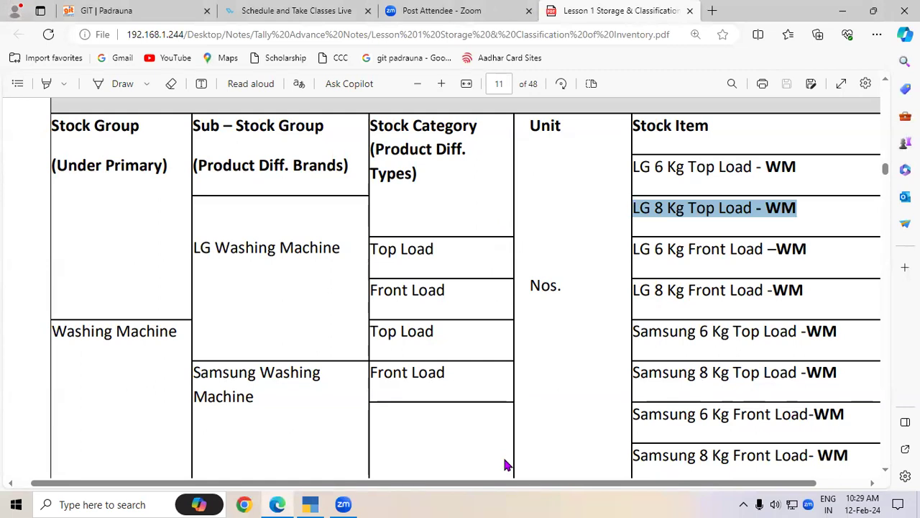
left_click_drag(76, 332, 152, 339)
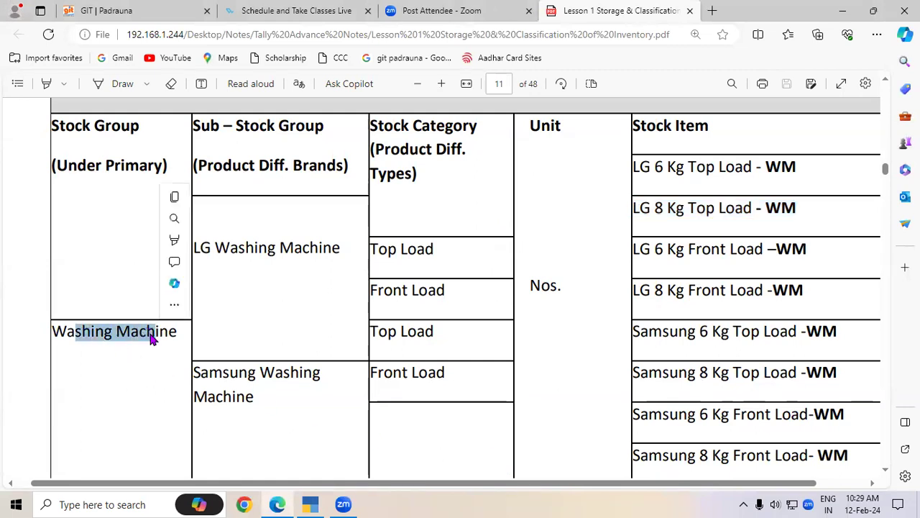
left_click_drag(303, 249, 407, 251)
left_click_drag(378, 293, 430, 299)
left_click(549, 285)
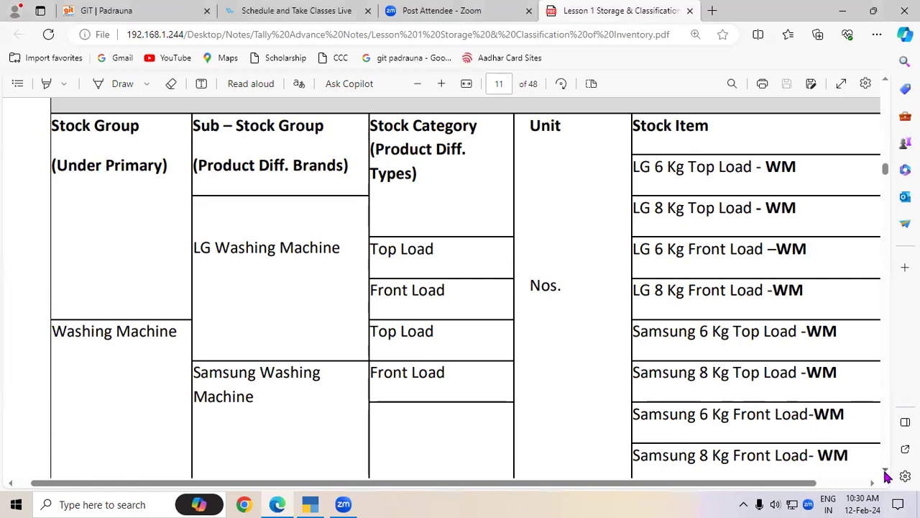
Read on in the lesson PDF to Step 5: Creation of Godown and examine the names of the godowns to create
scroll(887, 476, "down", 10)
scroll(887, 476, "down", 15)
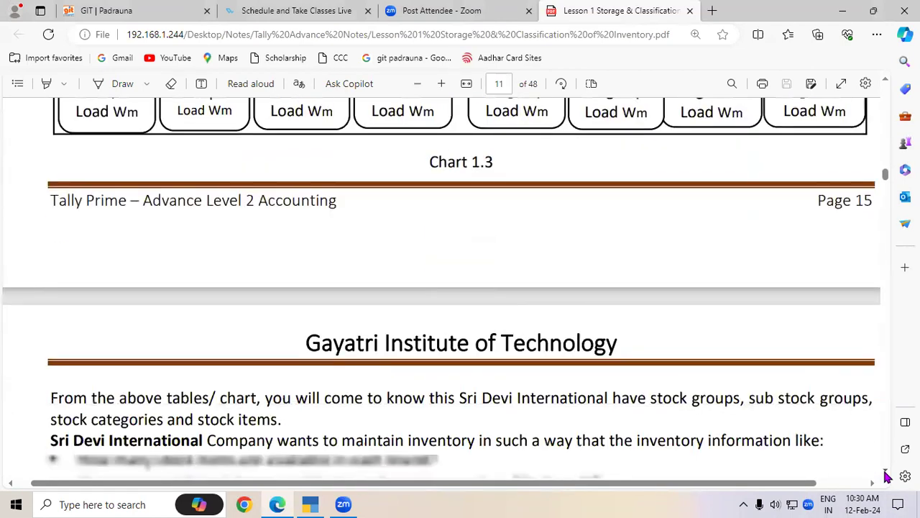
scroll(887, 476, "down", 15)
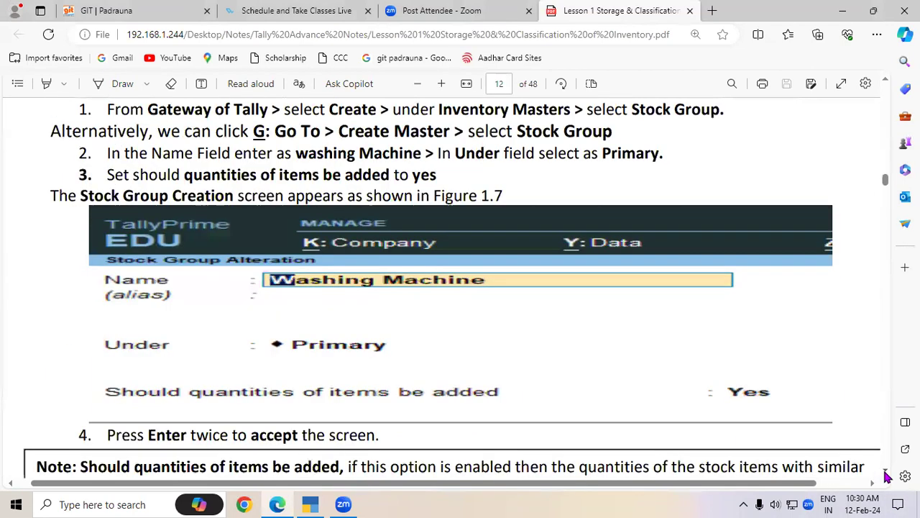
scroll(886, 476, "down", 8)
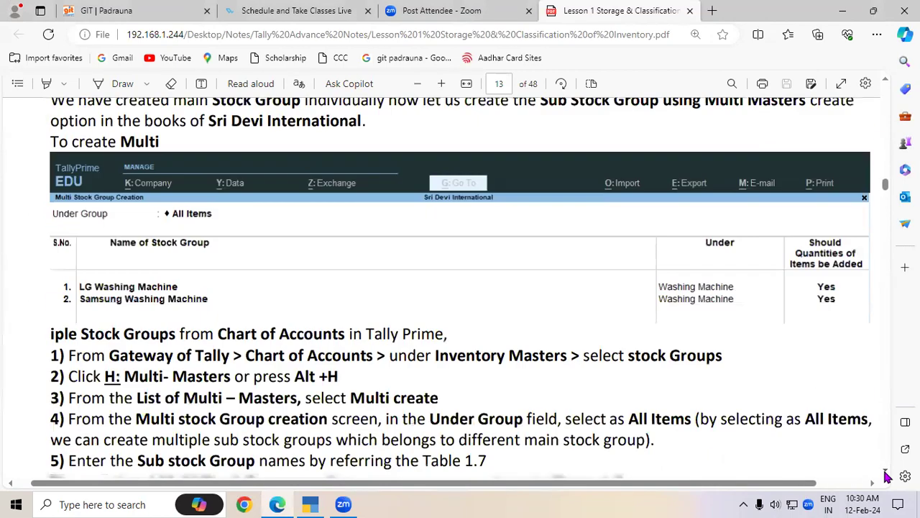
scroll(887, 476, "down", 15)
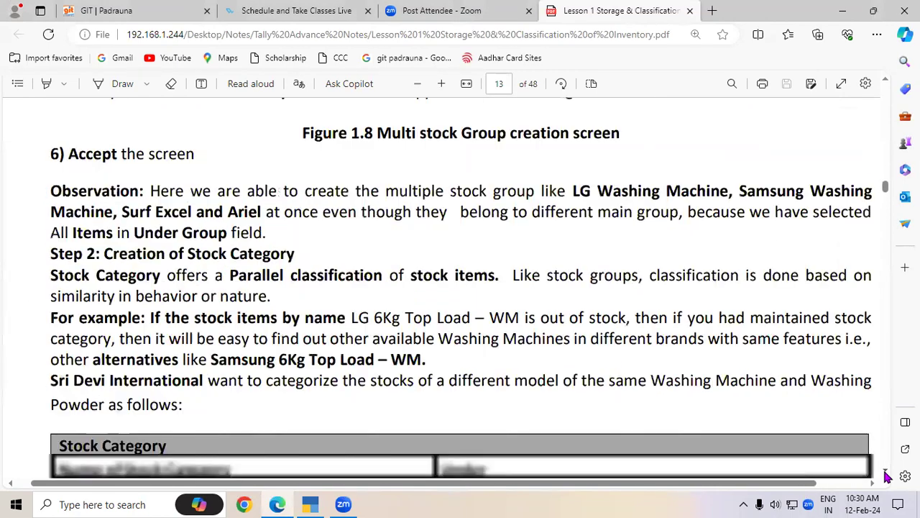
scroll(886, 476, "down", 12)
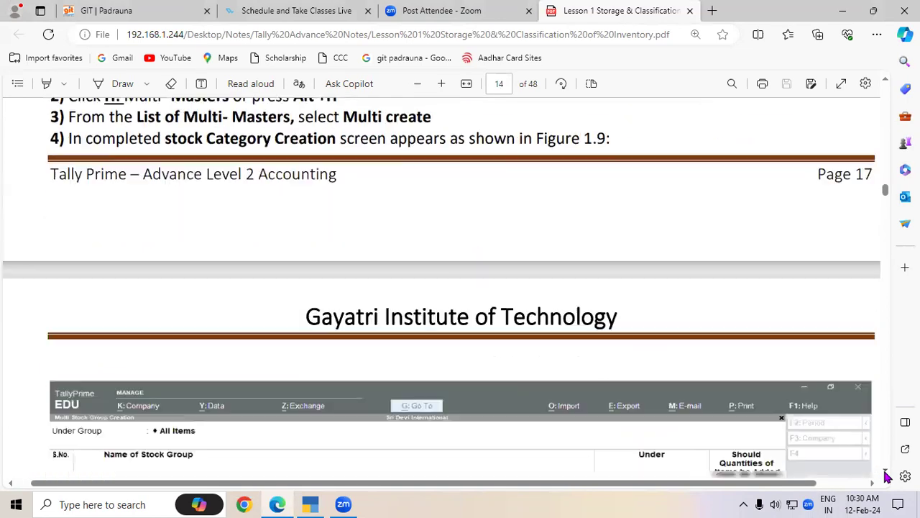
scroll(887, 476, "down", 12)
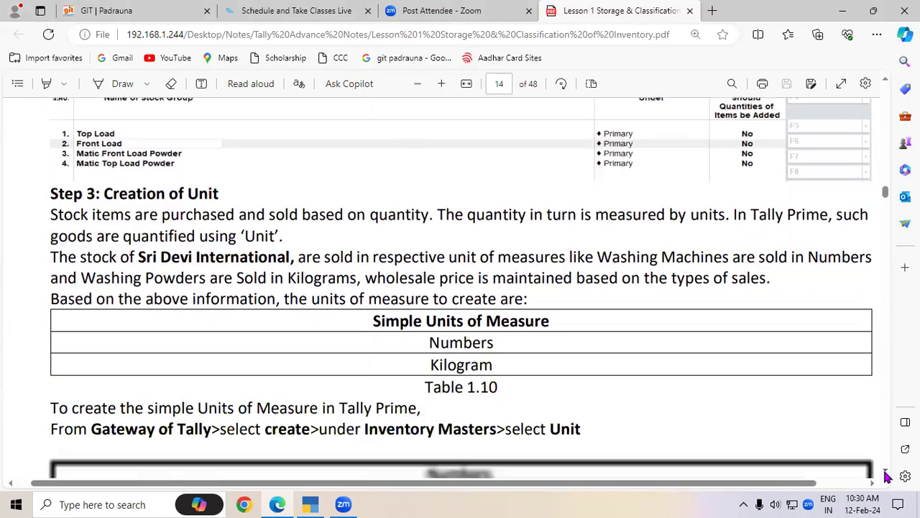
scroll(886, 476, "down", 12)
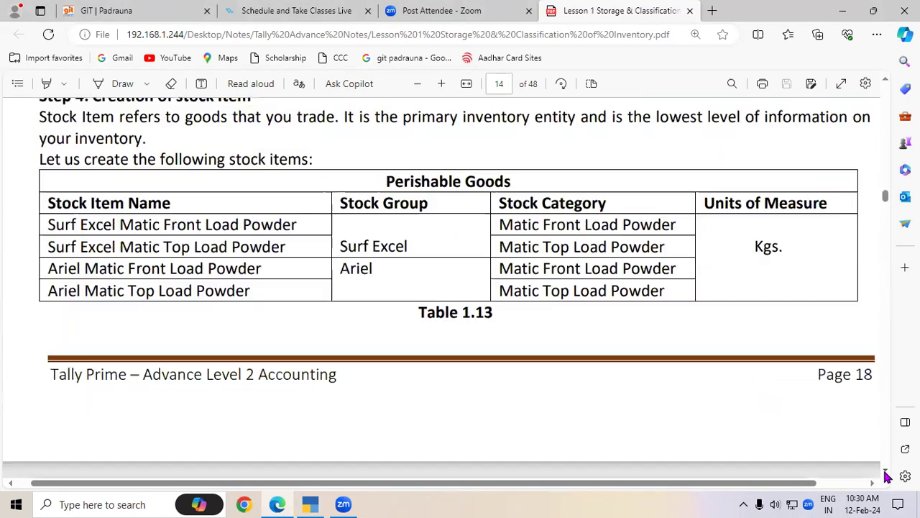
scroll(886, 476, "down", 15)
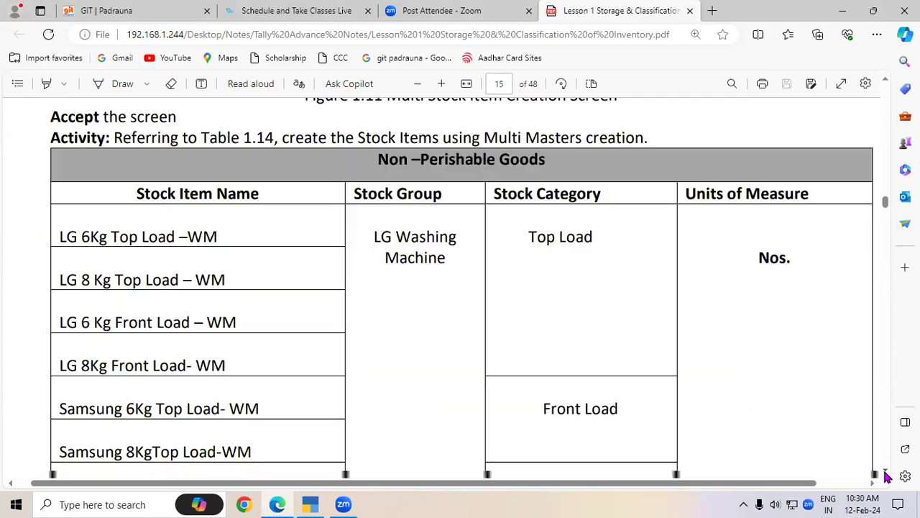
scroll(886, 476, "down", 10)
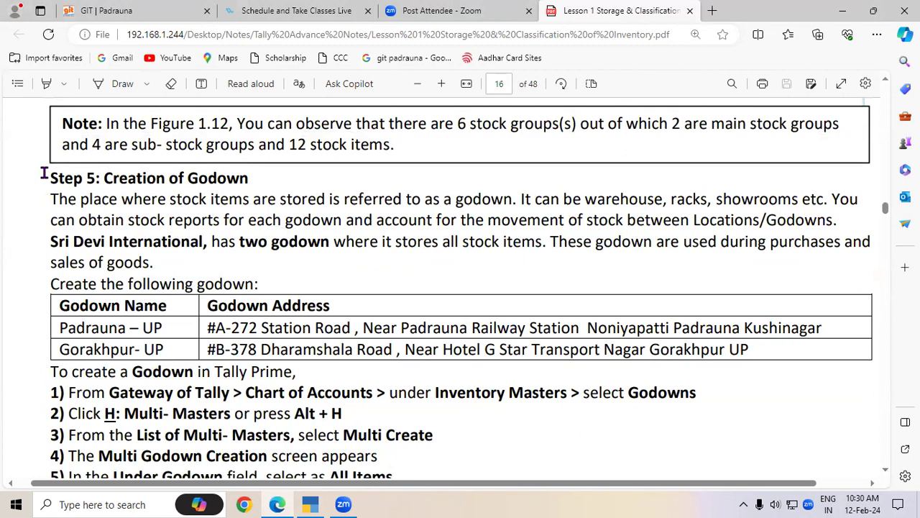
left_click_drag(105, 178, 257, 182)
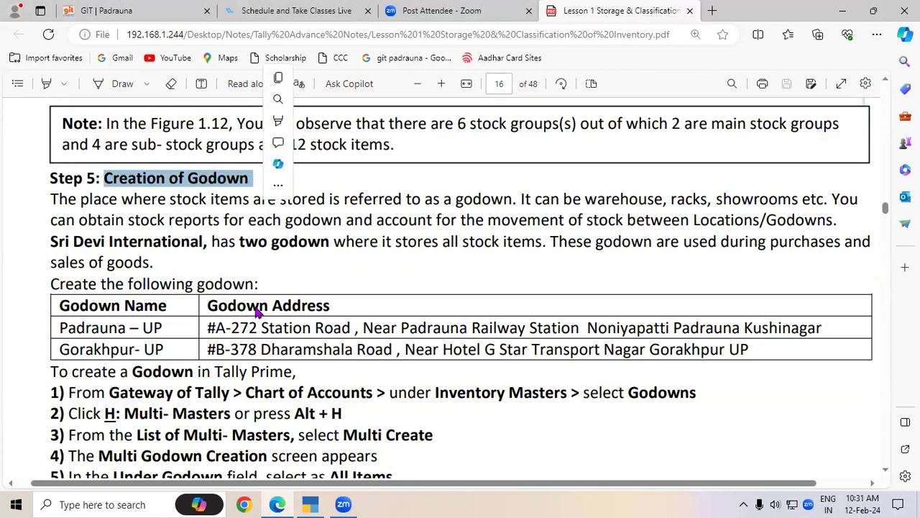
left_click_drag(60, 327, 161, 330)
left_click_drag(61, 350, 162, 349)
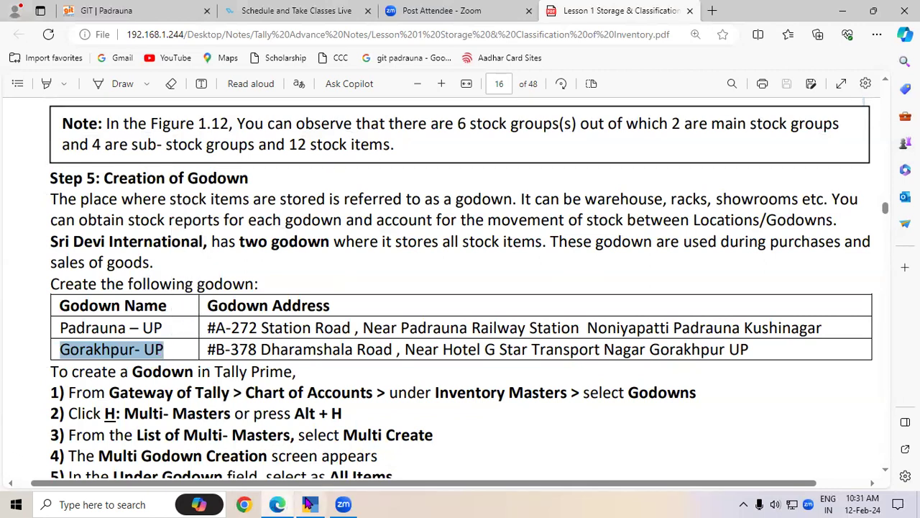
Switch back to TallyPrime, leave master creation and shut the company GIT Closing Stock 8.2
left_click(310, 504)
key("Escape")
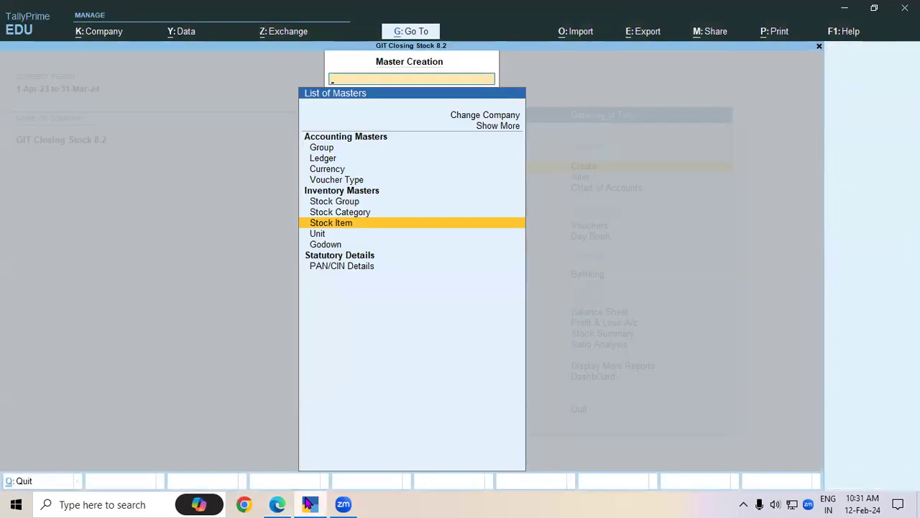
key("Escape")
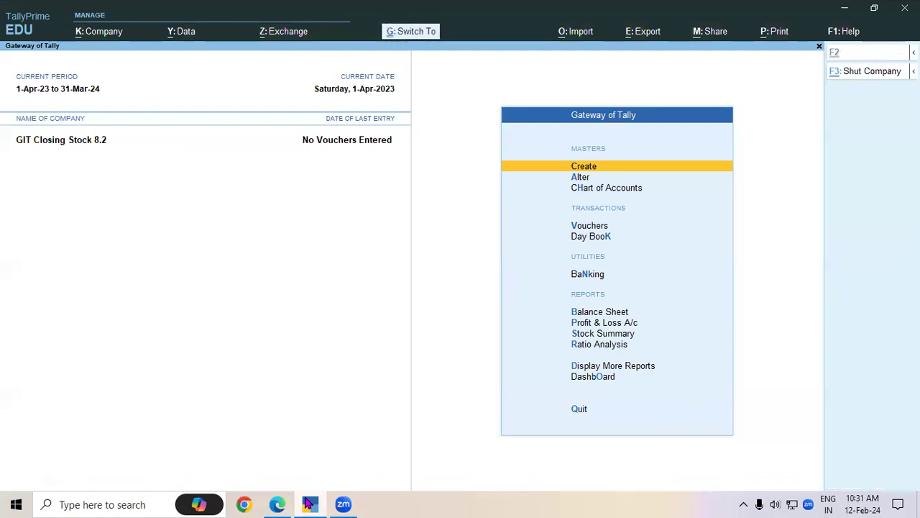
key("ctrl+F3")
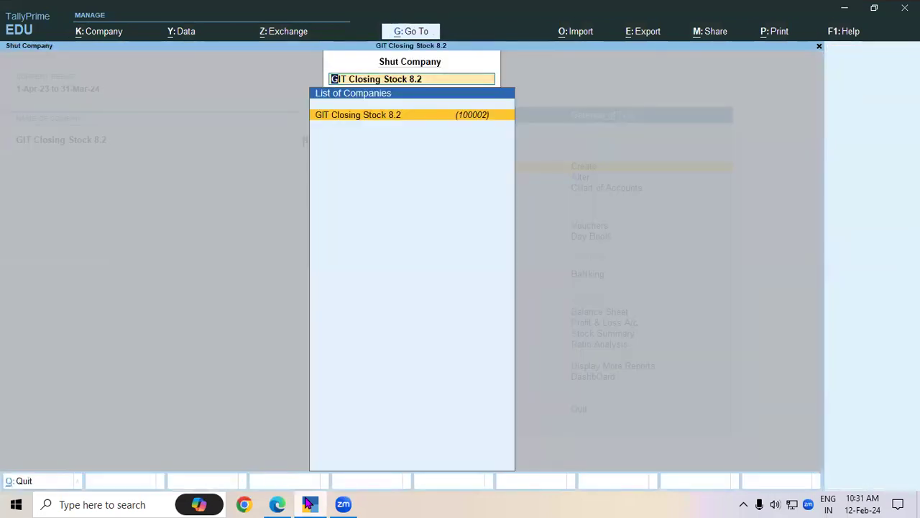
key("Return")
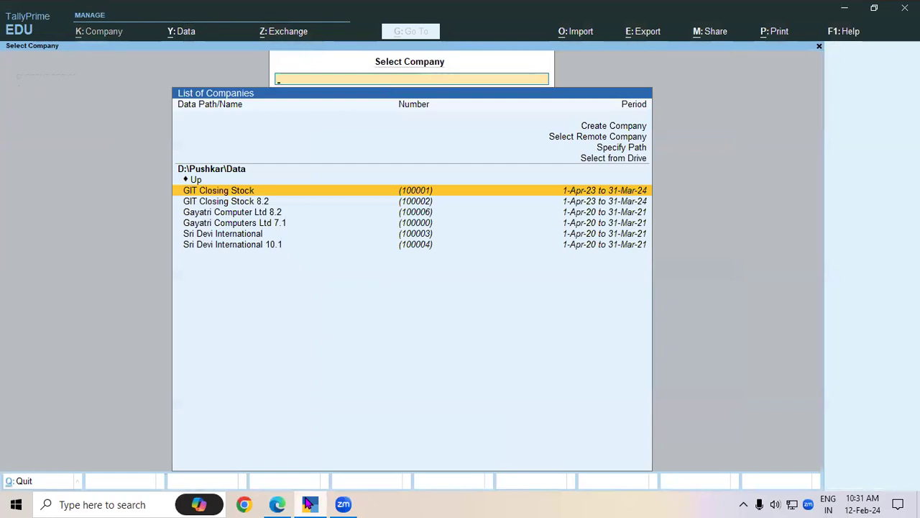
Open the company Sri Devi International from the data folder's company list
key("Down")
key("Down")
key("Down")
key("Down")
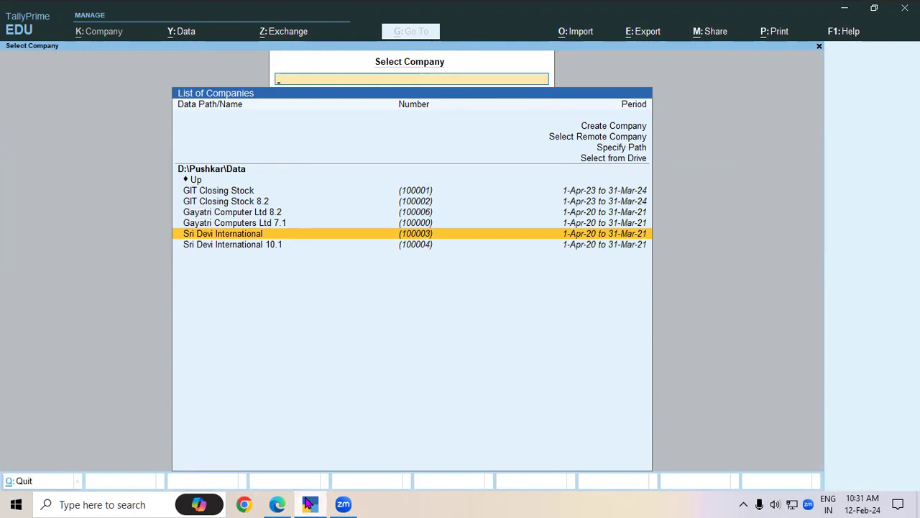
key("Return")
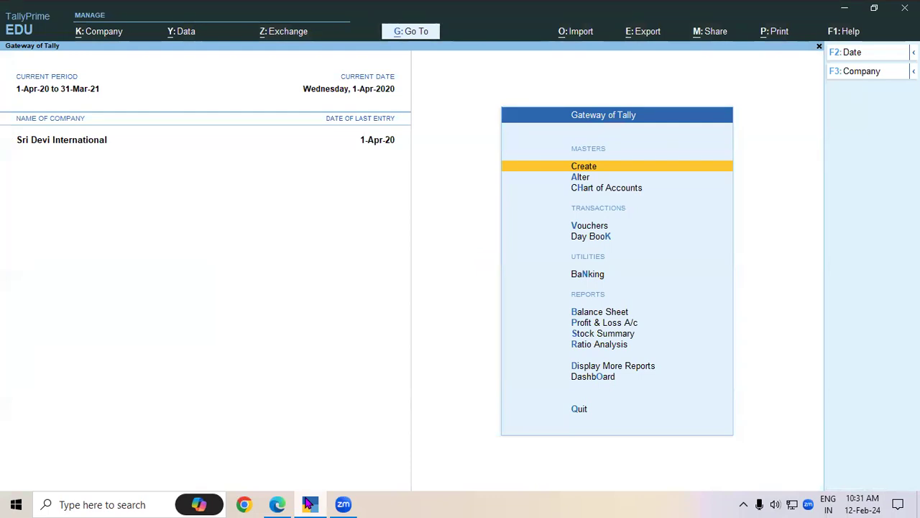
Start creating a godown master and choose to alter the existing Main Location instead of making a new one
key("Return")
key("Down")
key("Down")
key("Down")
key("Down")
key("Down")
key("Down")
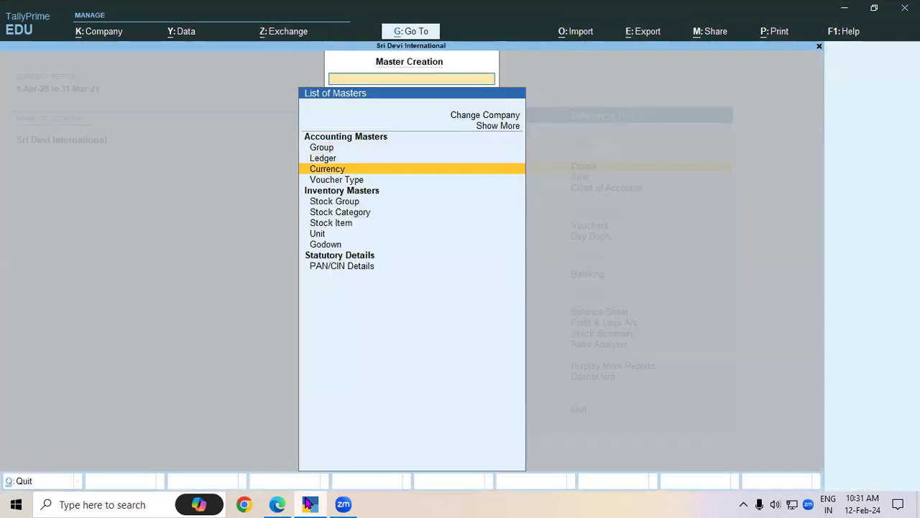
key("Down")
key("Down")
key("Down")
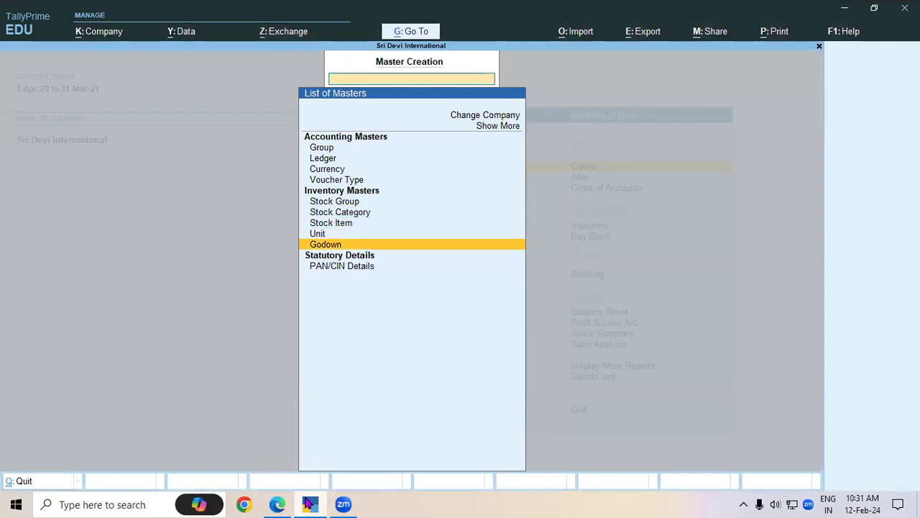
key("Return")
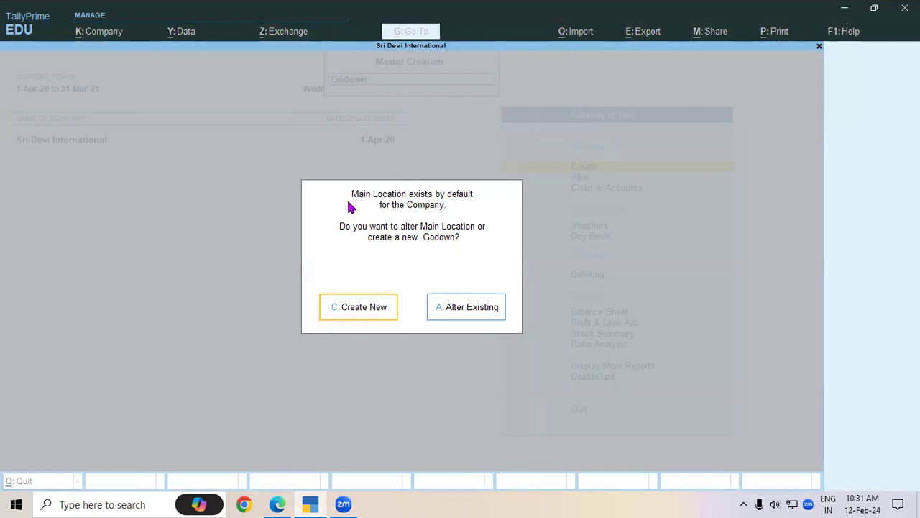
left_click(453, 309)
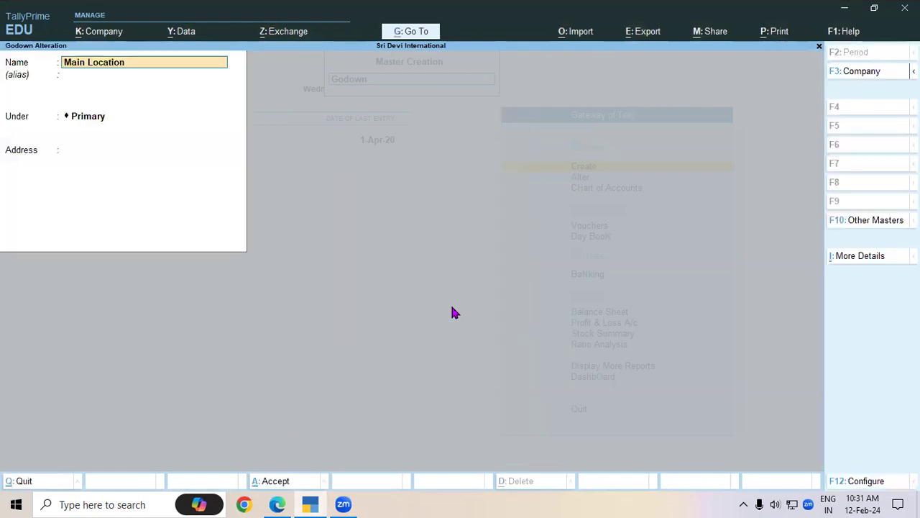
Rename the Main Location godown as Padrauna – UP with the name copied from the lesson PDF, keeping it without alias under Primary
left_click(277, 502)
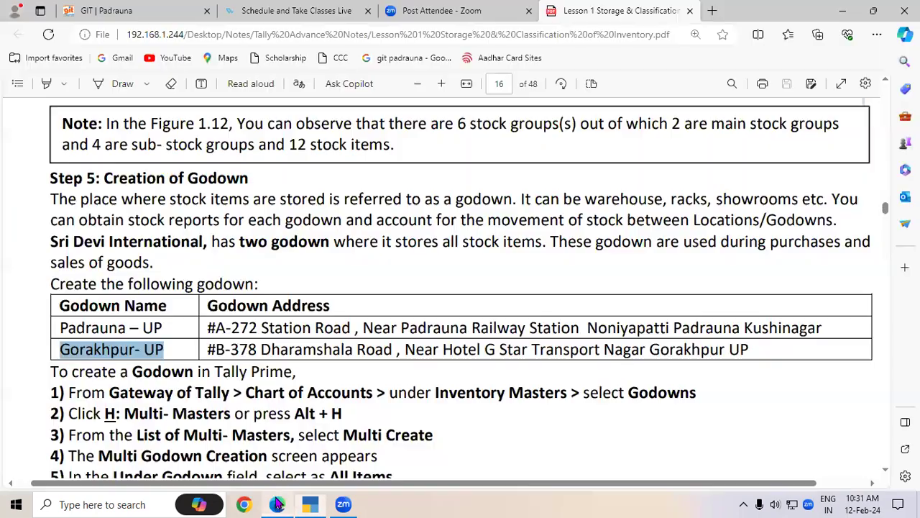
left_click(84, 328)
left_click_drag(61, 328, 164, 329)
key("ctrl+c")
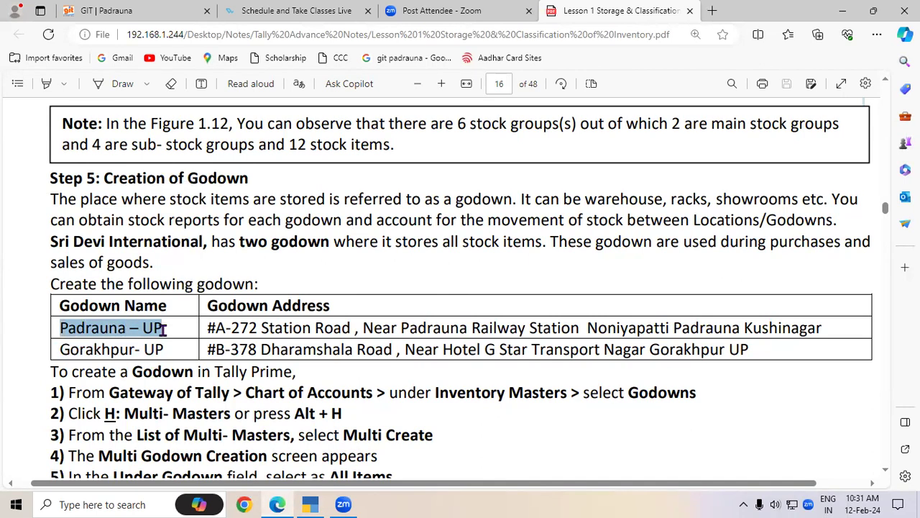
key("alt+Tab")
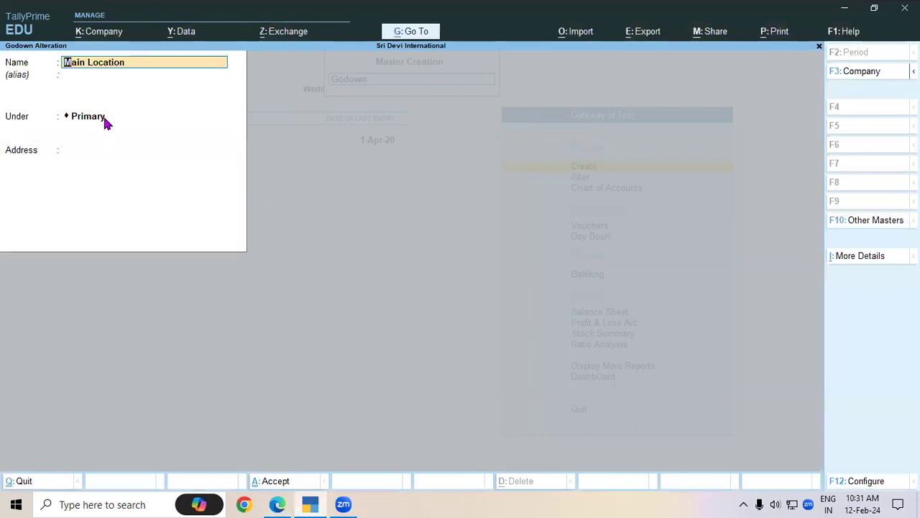
key("ctrl+v")
key("Return")
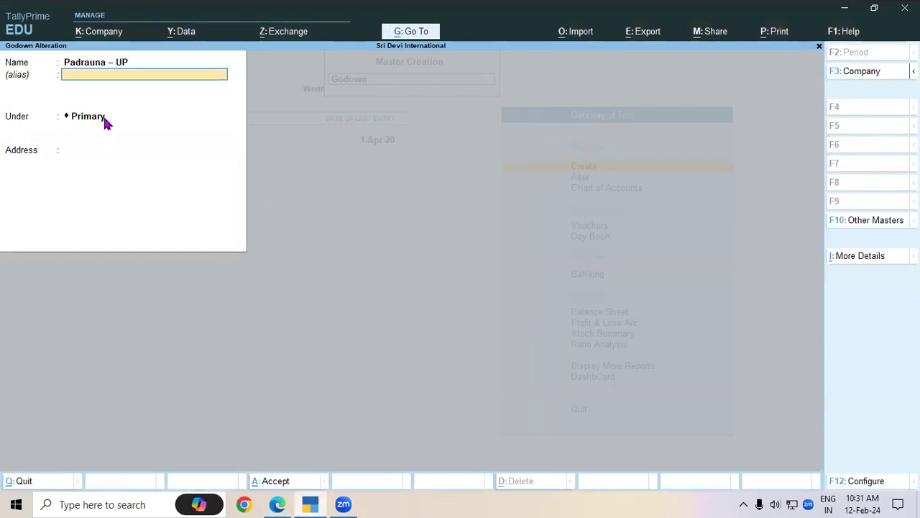
key("Return")
key("Return")
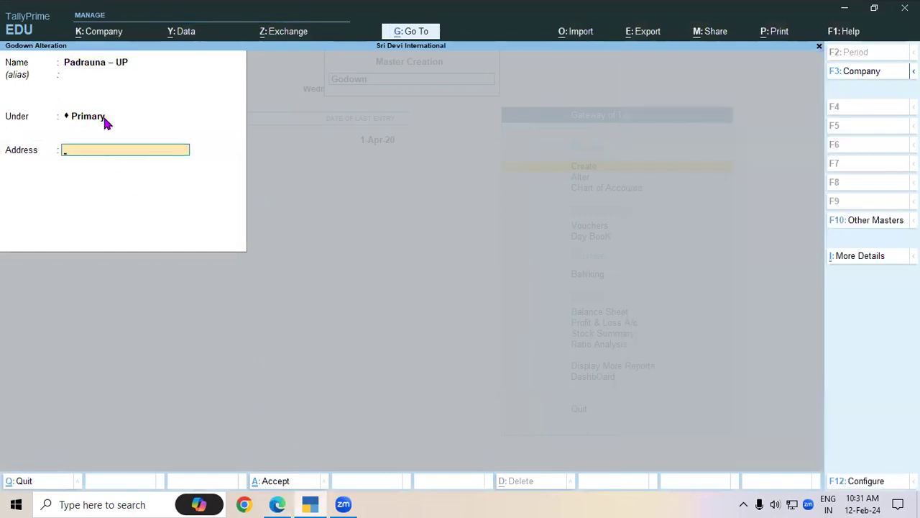
Copy the house number and road of the Padrauna godown from the lesson PDF into the first address line in TallyPrime
key("alt+Tab")
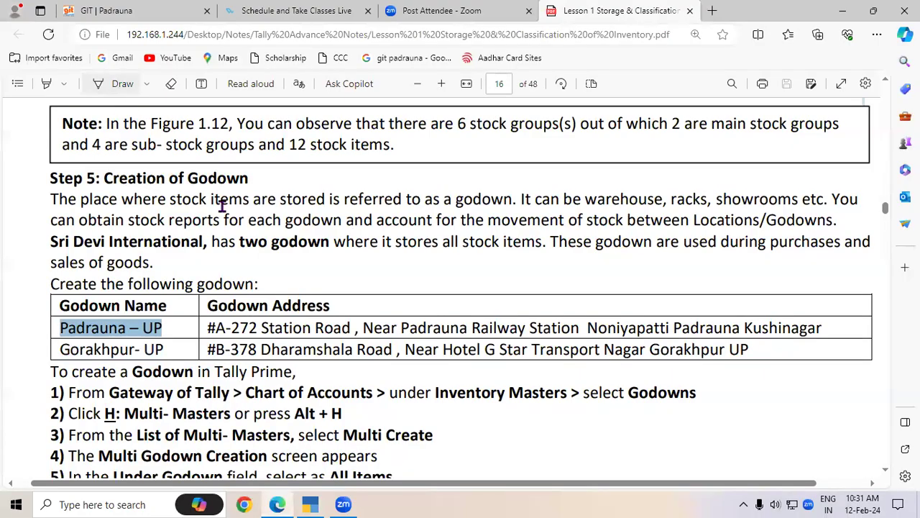
left_click_drag(216, 329, 354, 328)
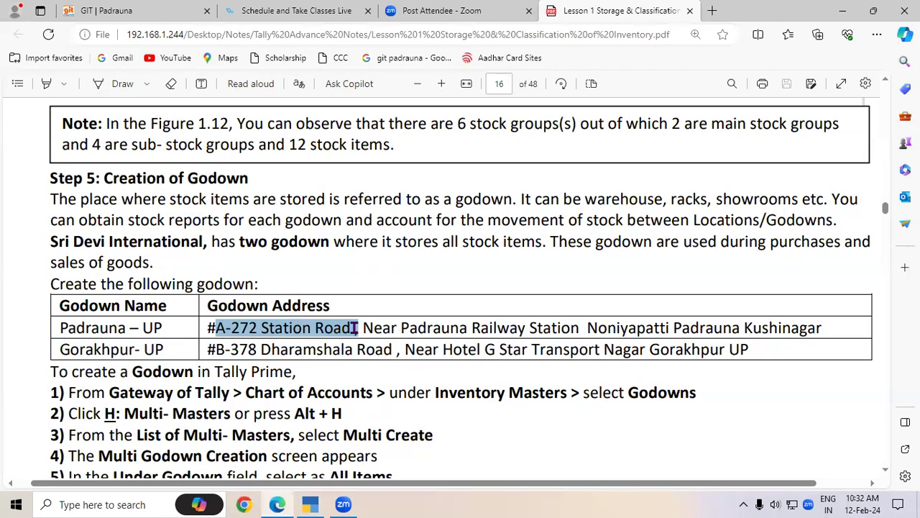
left_click(310, 503)
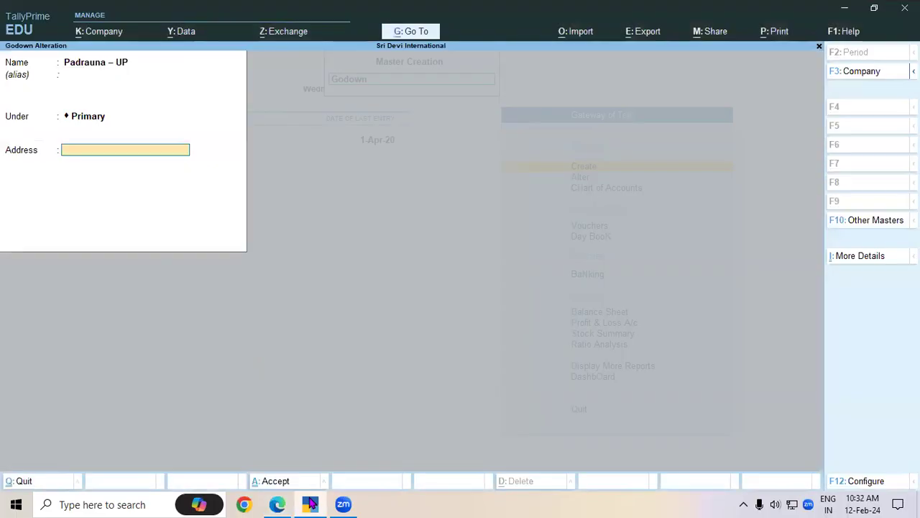
key("ctrl+alt+v")
key("Return")
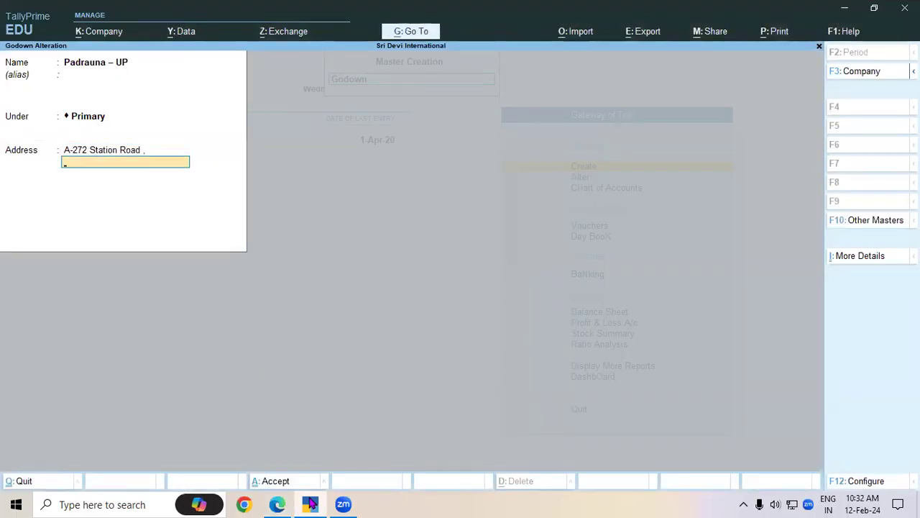
Copy the landmark part of the Padrauna godown's address from the lesson PDF into the second address line in TallyPrime
left_click(277, 504)
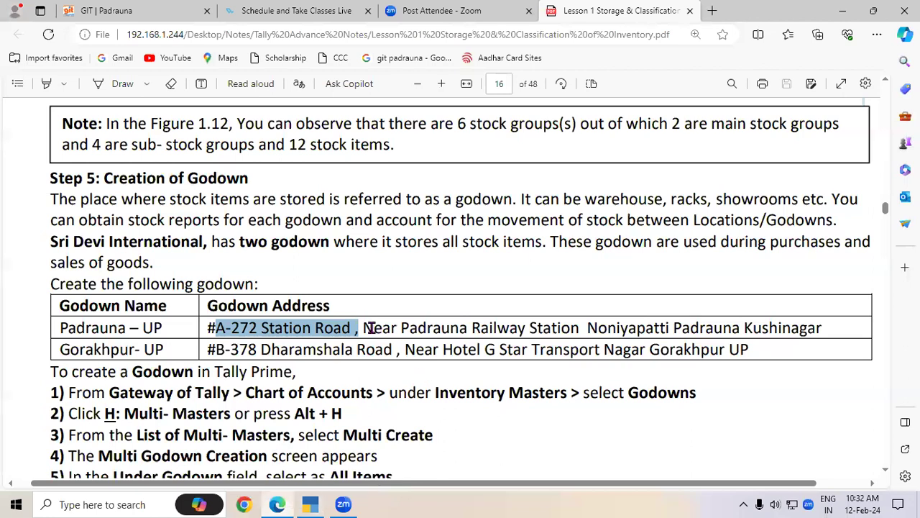
left_click_drag(364, 327, 581, 335)
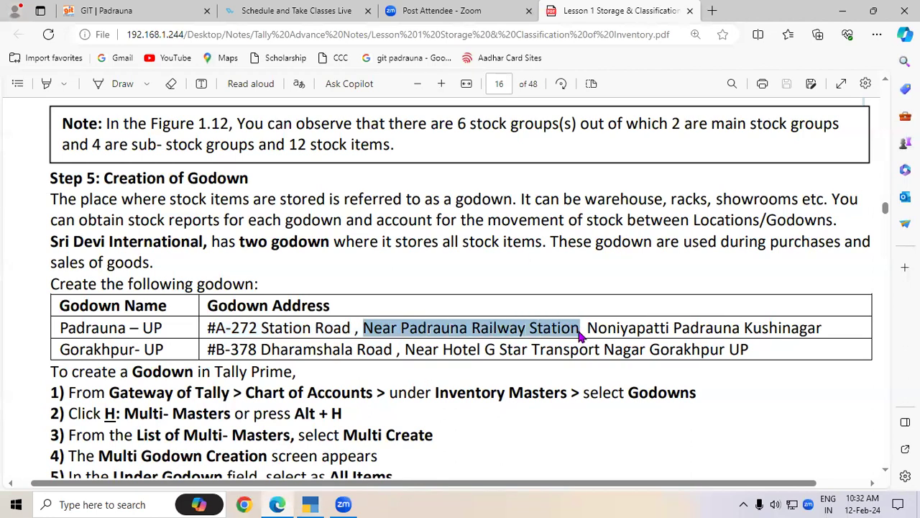
left_click(310, 504)
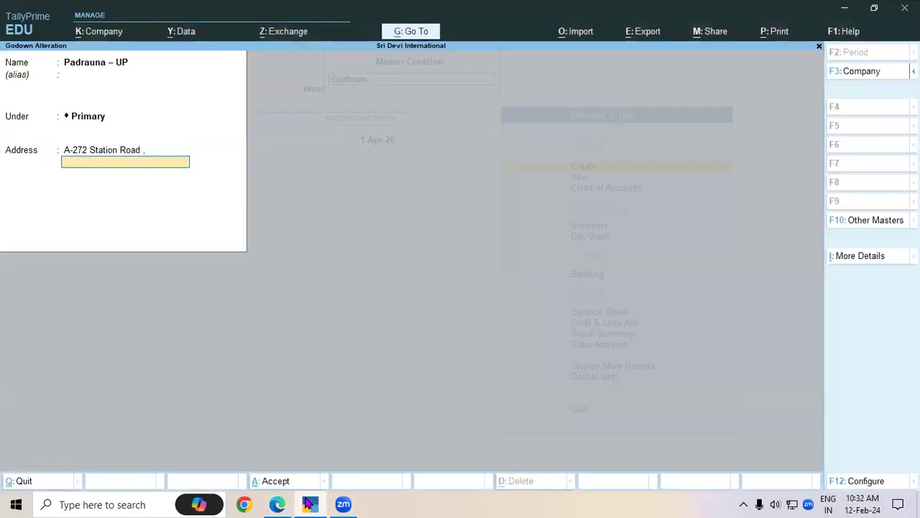
key("ctrl+alt+v")
key("Return")
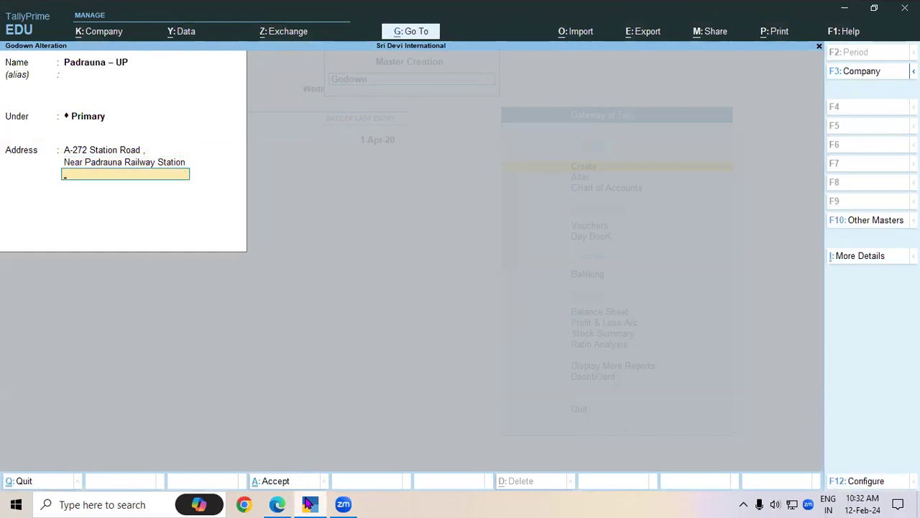
Copy the locality and district of the Padrauna godown from the lesson PDF into the third address line in TallyPrime
left_click(309, 504)
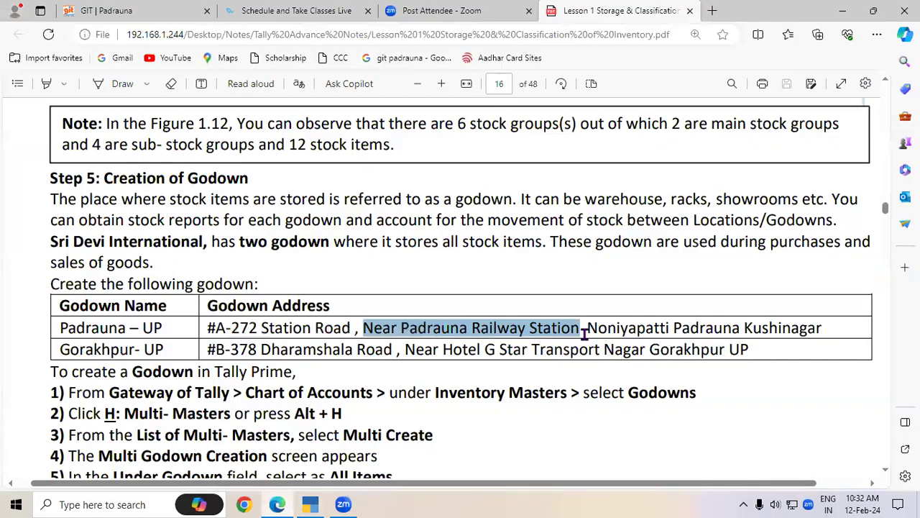
left_click(591, 328)
left_click_drag(591, 328, 819, 325)
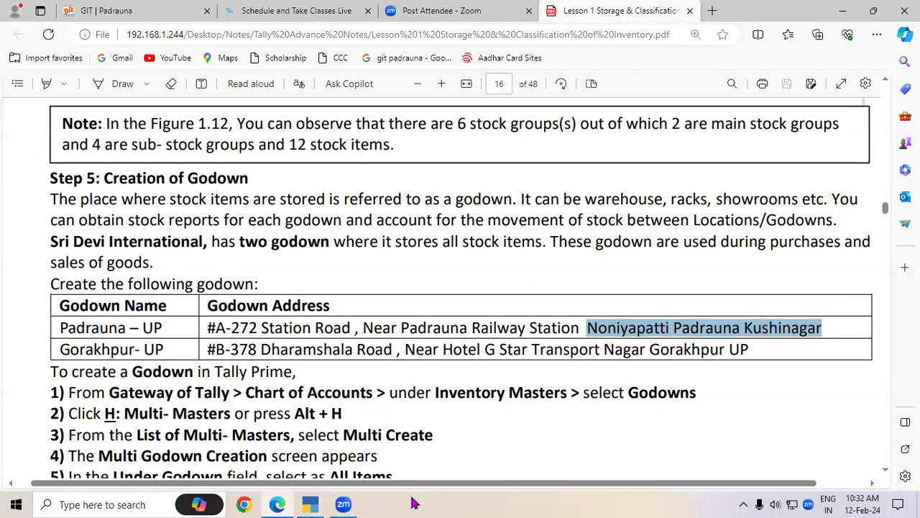
left_click(310, 504)
key("ctrl+alt+v")
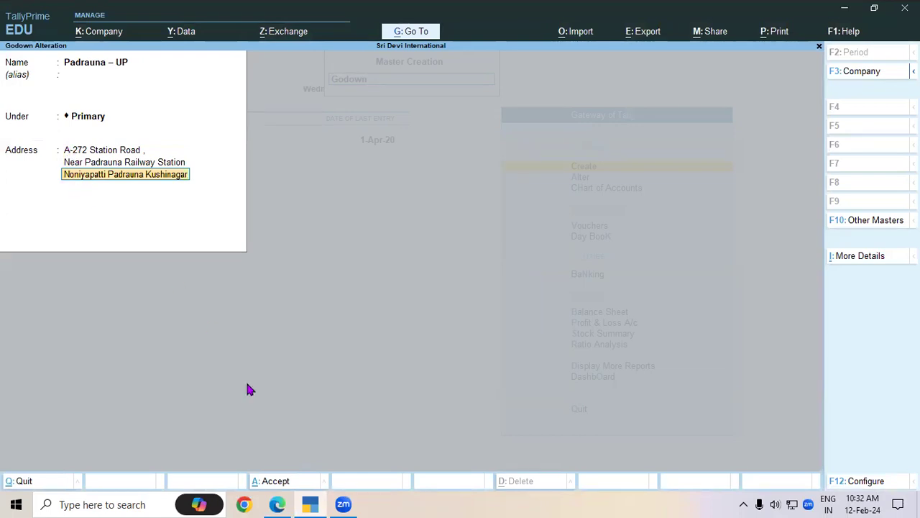
Set Use address for Godowns to No in the godown configuration and accept it
left_click(843, 483)
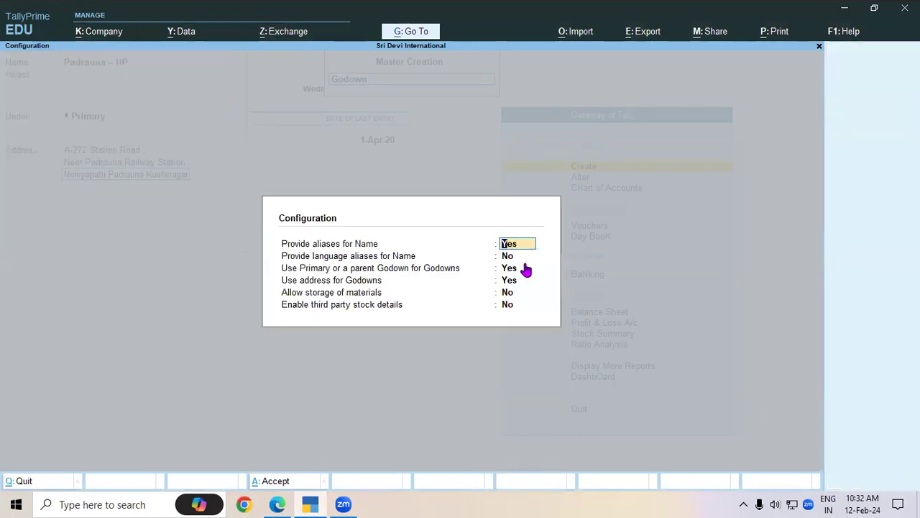
left_click(508, 283)
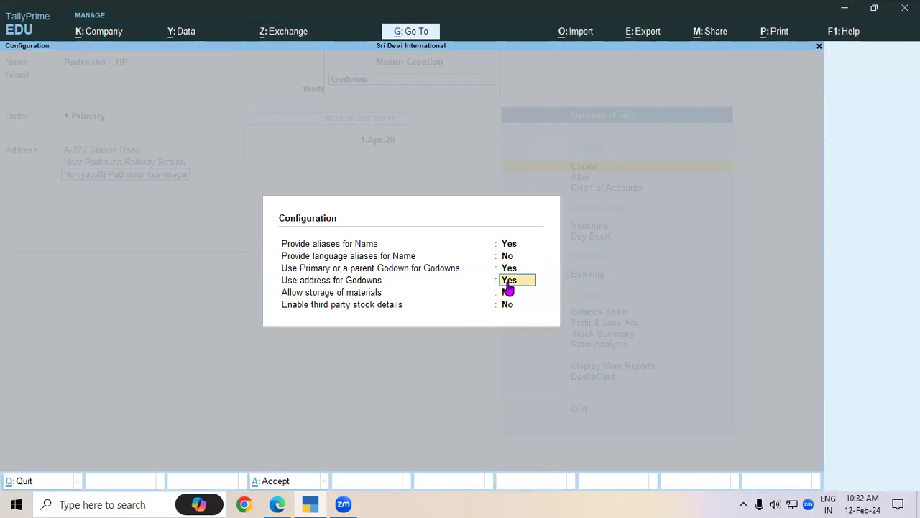
key("Return")
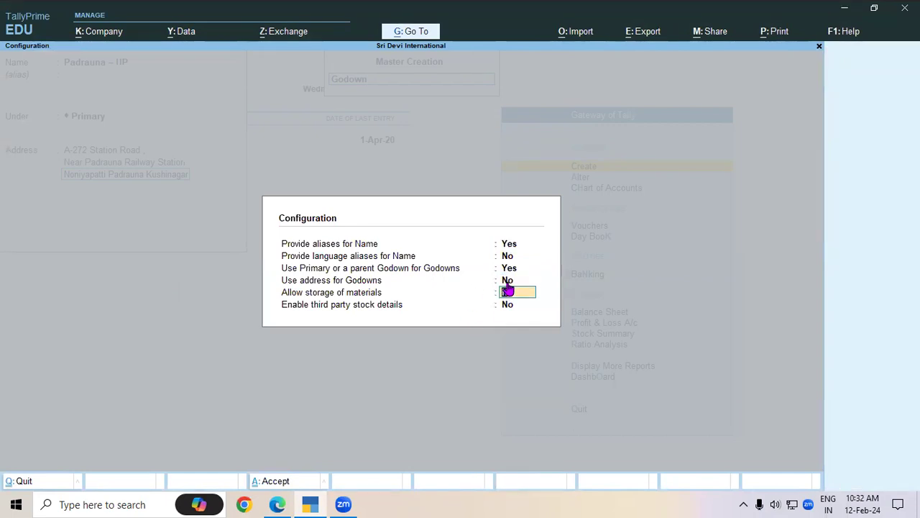
key("ctrl+a")
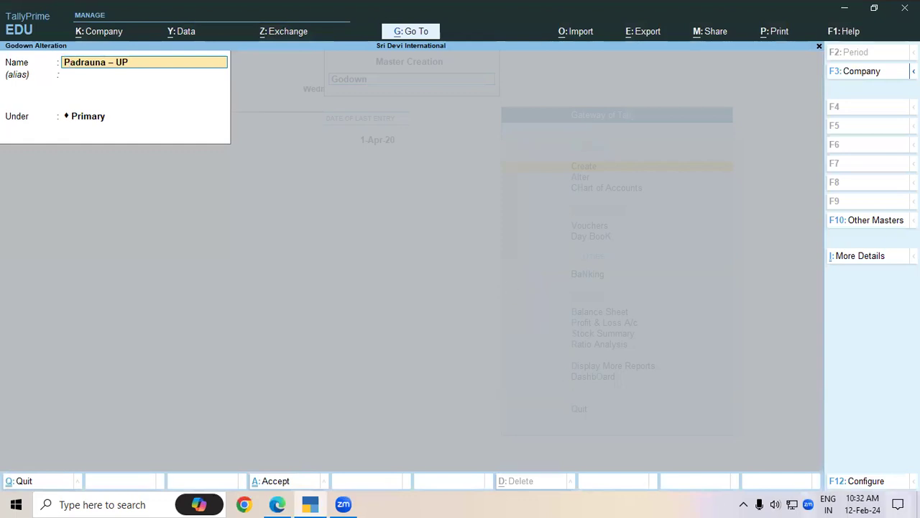
Set Use address for Godowns back to Yes in the godown configuration and accept it
left_click(866, 481)
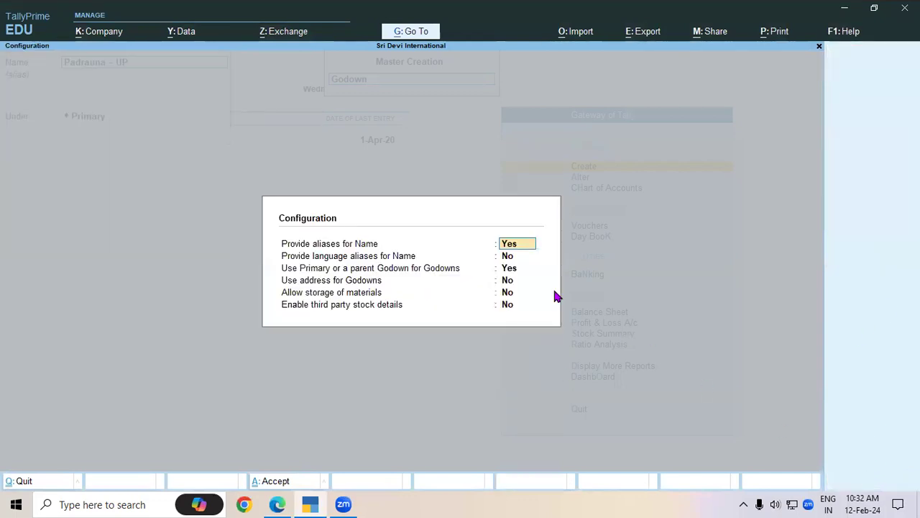
left_click(507, 282)
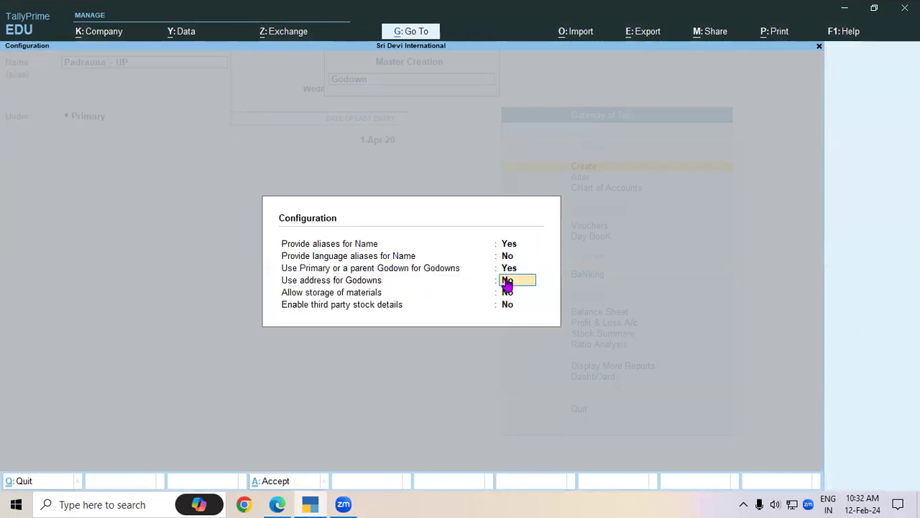
key("y")
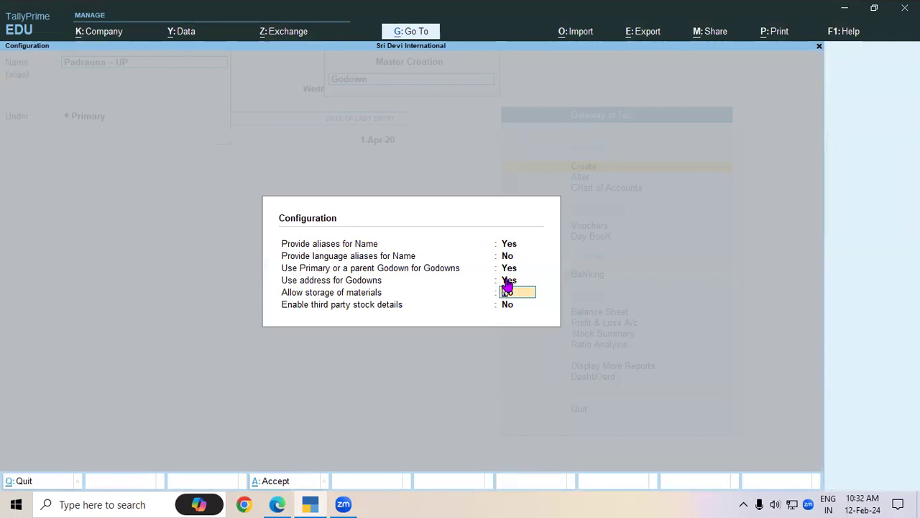
key("ctrl+a")
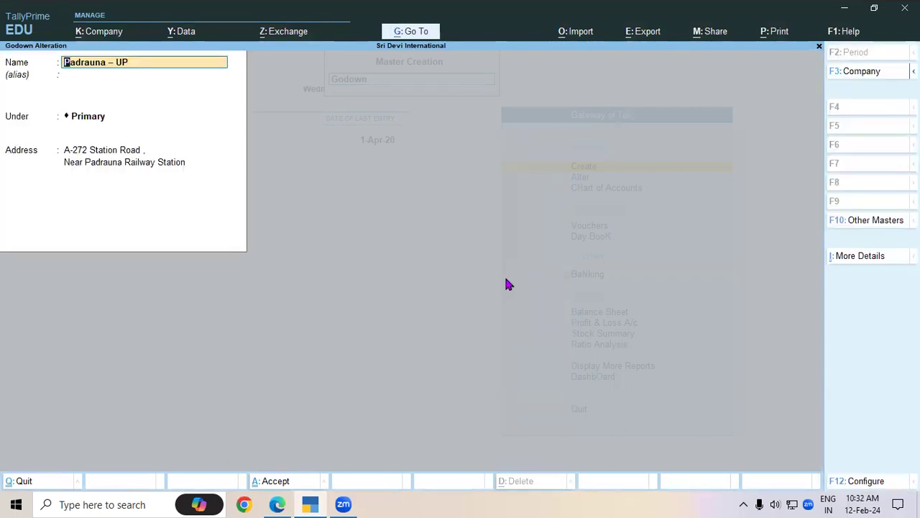
Enter the locality and district from the lesson PDF again as the third address line of Padrauna – UP and save the godown
key("Return")
key("Return")
key("Return")
key("Return")
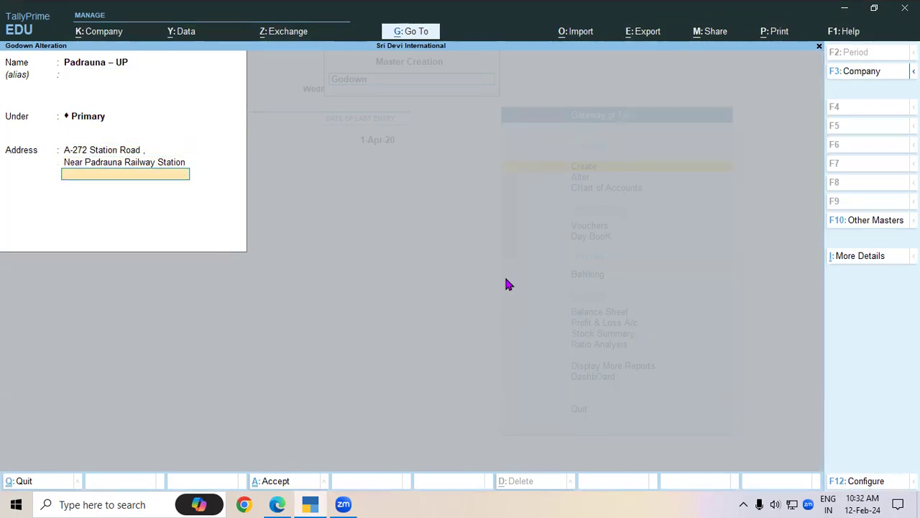
left_click(277, 504)
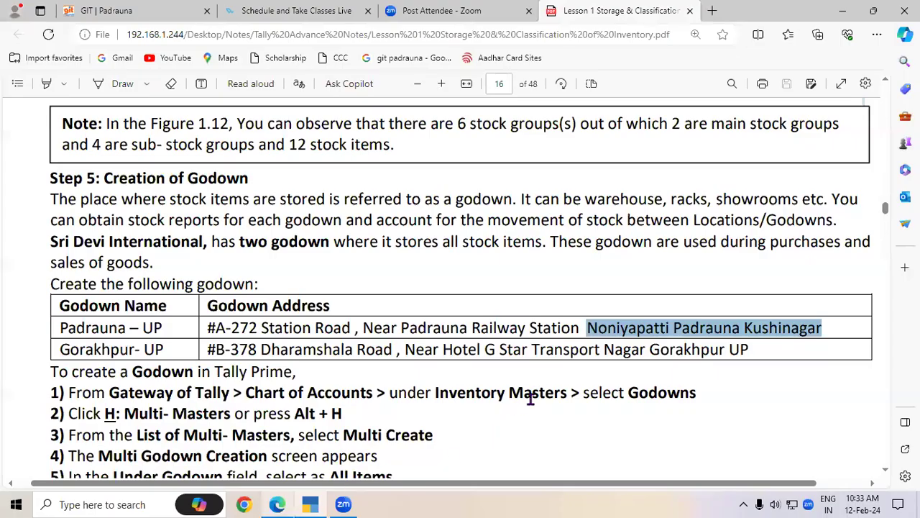
right_click(645, 333)
left_click(640, 140)
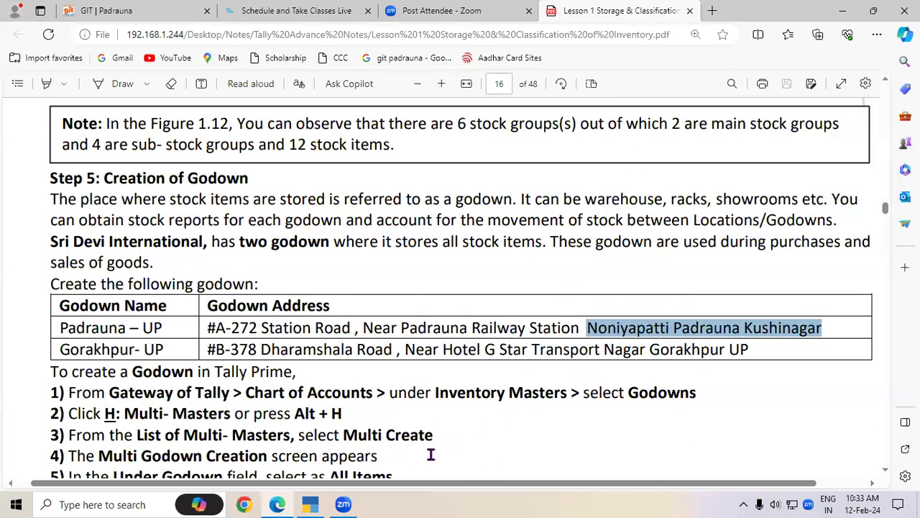
left_click(310, 504)
key("ctrl+alt+v")
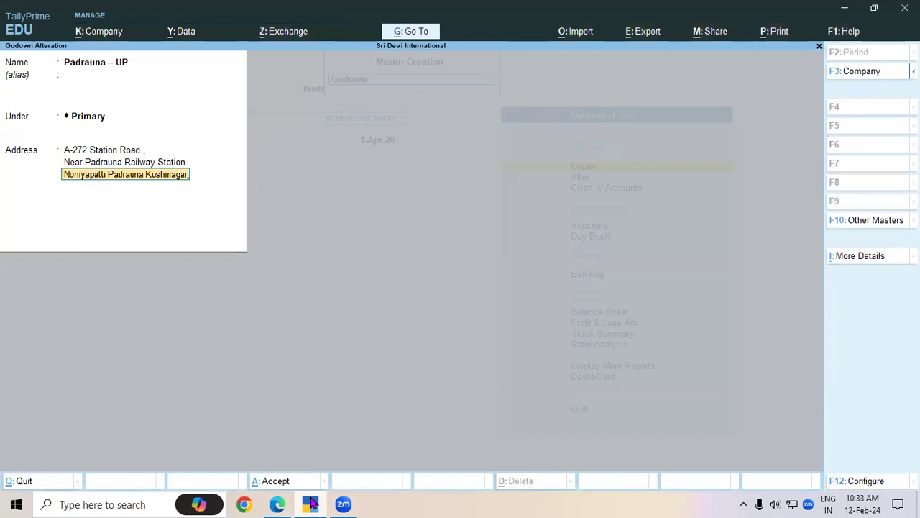
key("Return")
key("Return")
key("Return")
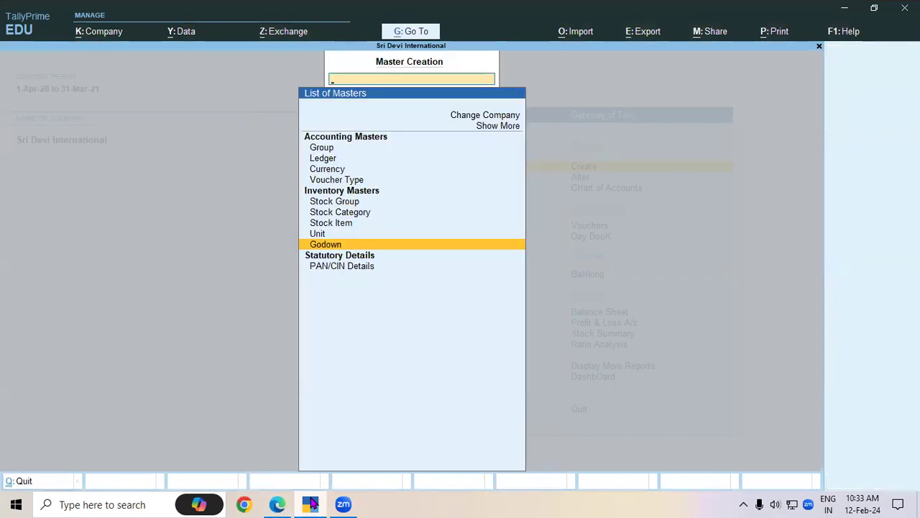
Start a new godown in TallyPrime under Primary, using the name Gorakhpur- UP copied from the lesson PDF
left_click(310, 504)
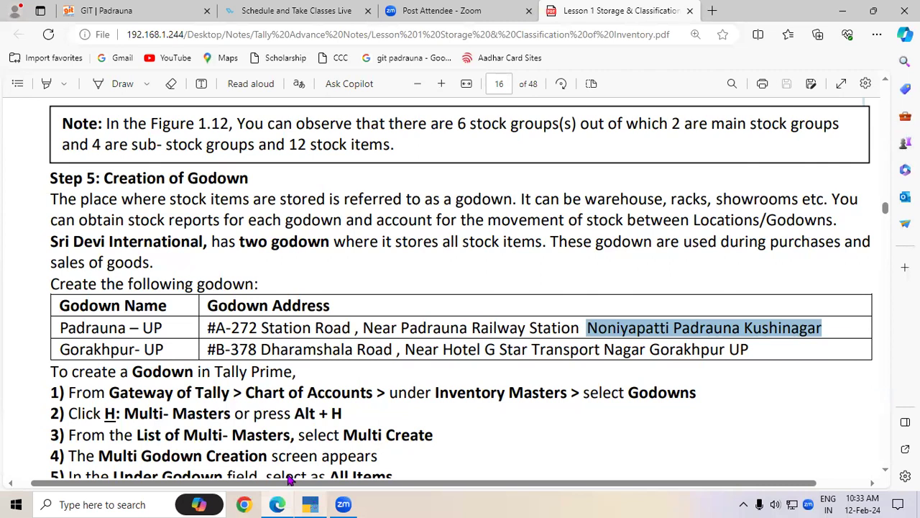
left_click_drag(60, 350, 160, 353)
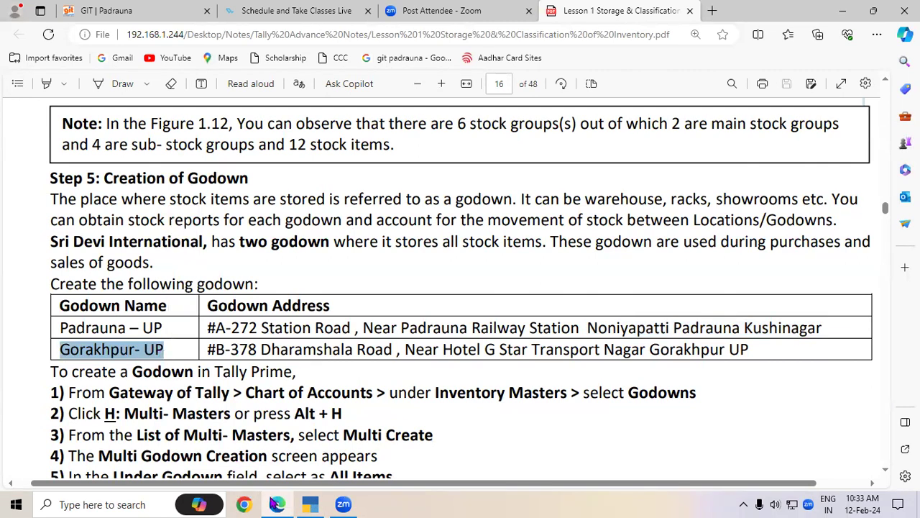
left_click(310, 504)
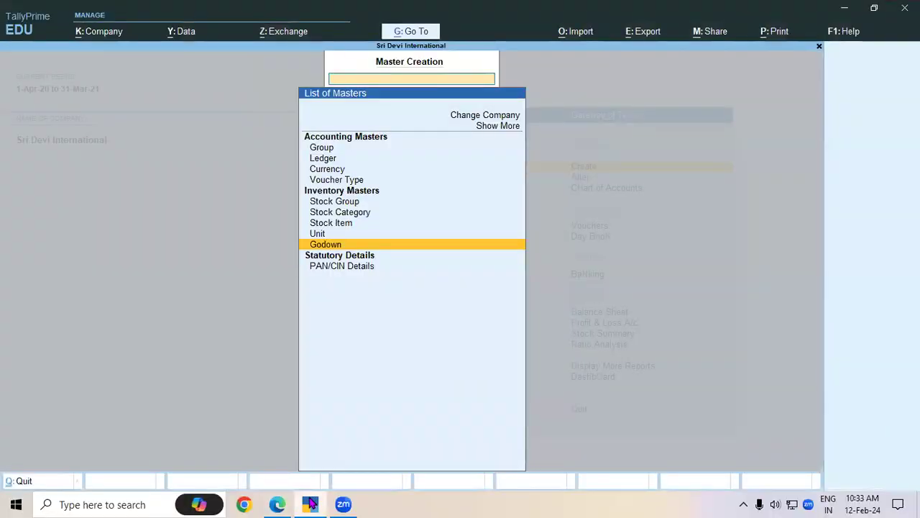
key("Return")
key("Return")
key("ctrl+v")
key("Return")
key("Return")
key("Return")
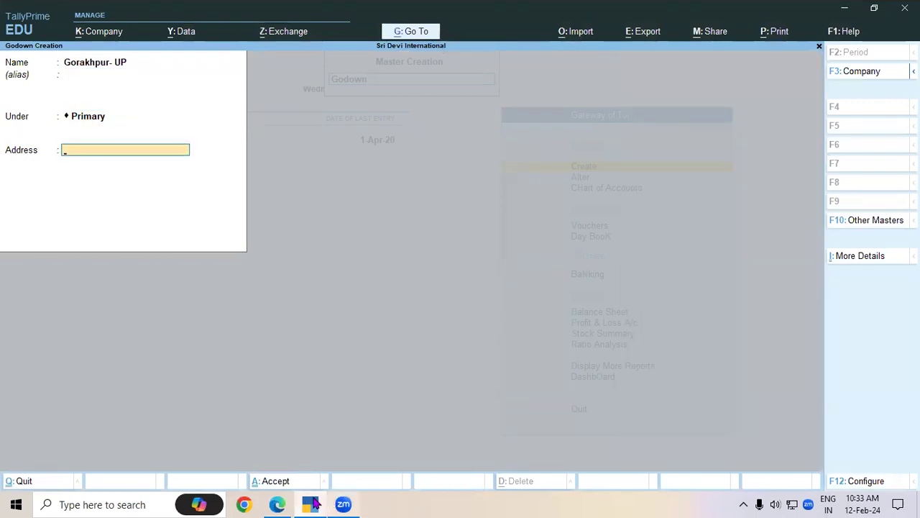
Copy the plot number and road of the Gorakhpur godown from the lesson PDF into the first address line in TallyPrime
left_click(277, 504)
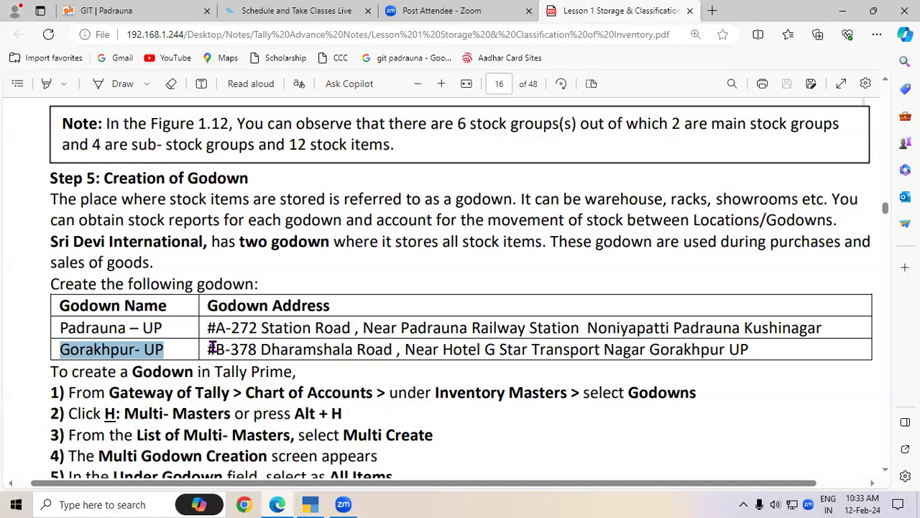
left_click_drag(209, 348, 386, 345)
key("ctrl+c")
left_click(312, 504)
key("ctrl+alt+v")
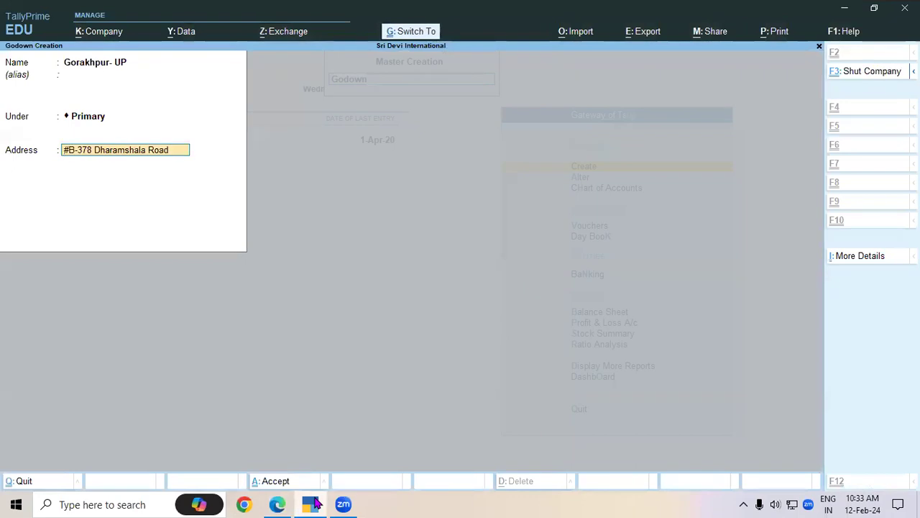
key("Return")
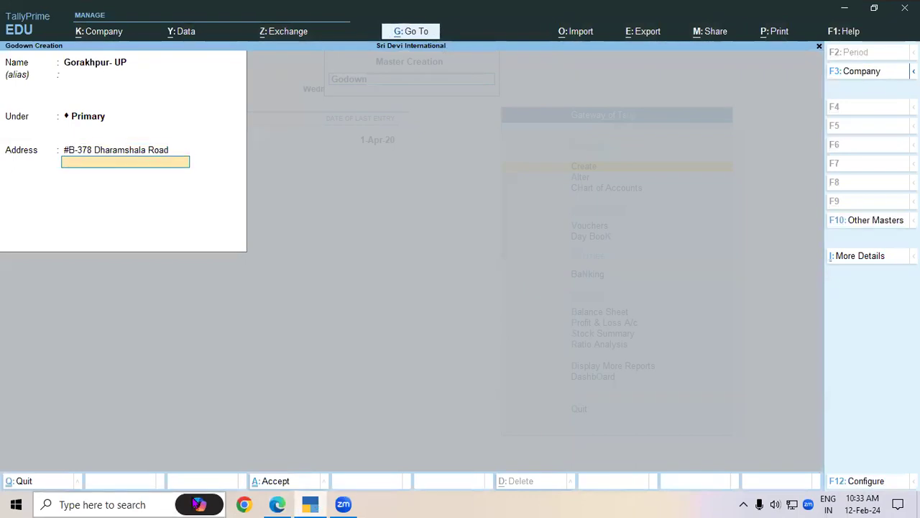
Copy the landmark part of the Gorakhpur godown's address from the lesson PDF into the second address line in TallyPrime
left_click(277, 504)
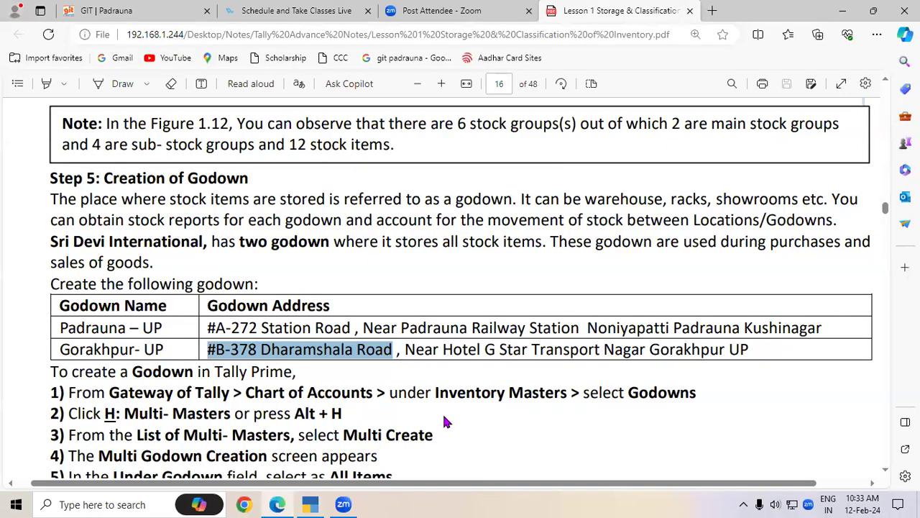
left_click_drag(405, 350, 530, 347)
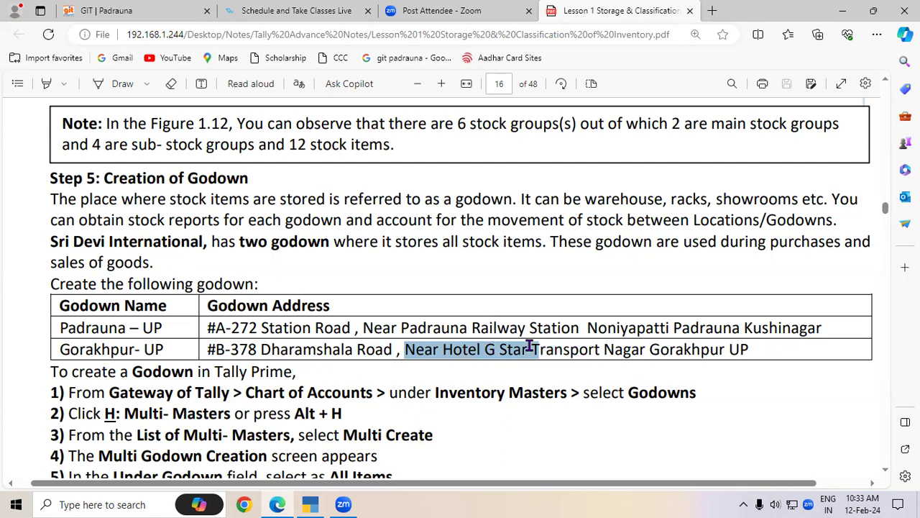
key("ctrl+c")
left_click(310, 504)
key("ctrl+alt+v")
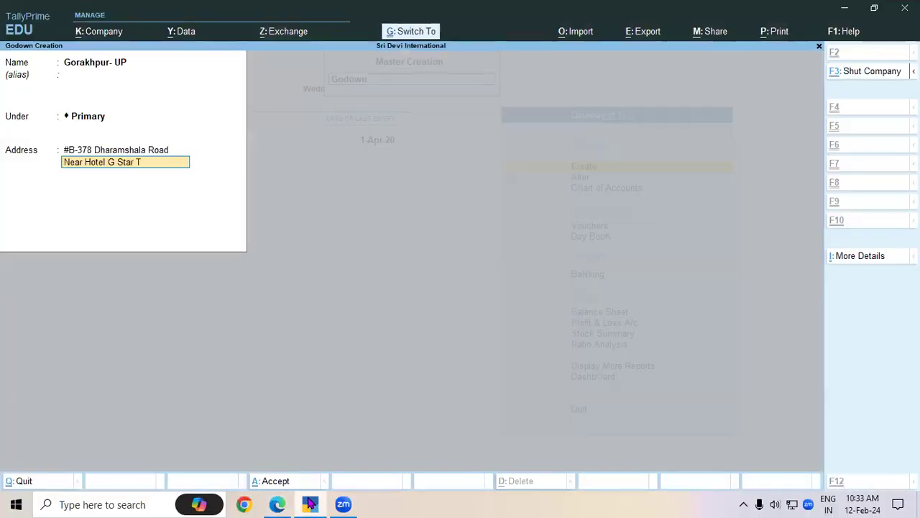
key("Return")
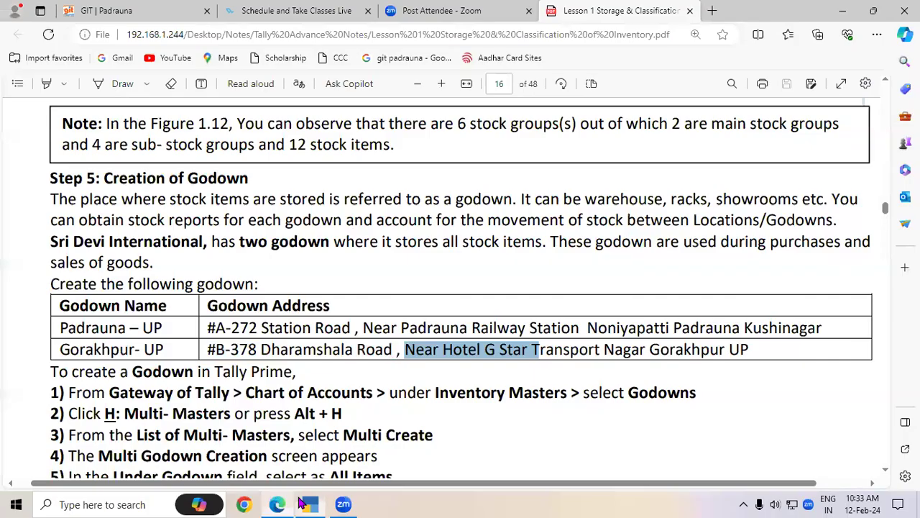
Copy the locality and city of the Gorakhpur godown from the lesson PDF into the third address line and save the godown in TallyPrime
left_click(278, 504)
left_click_drag(534, 350, 749, 349)
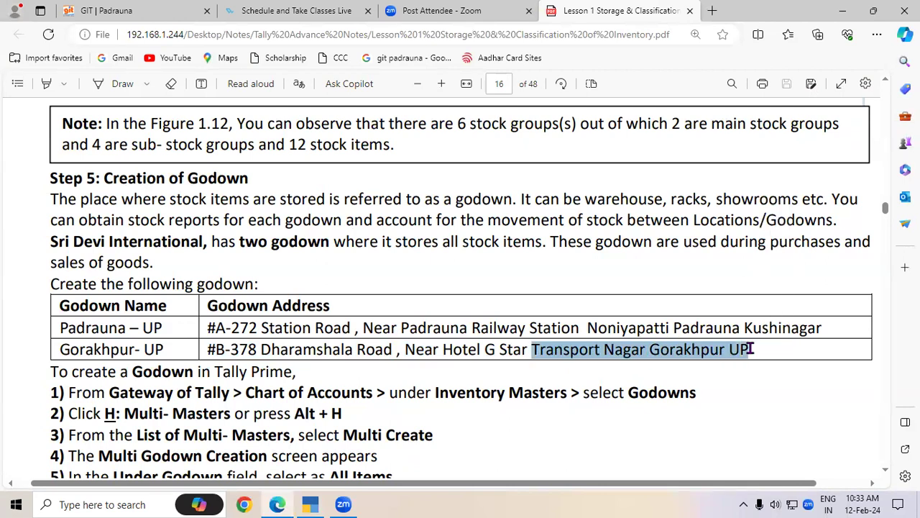
left_click(309, 504)
key("ctrl+v")
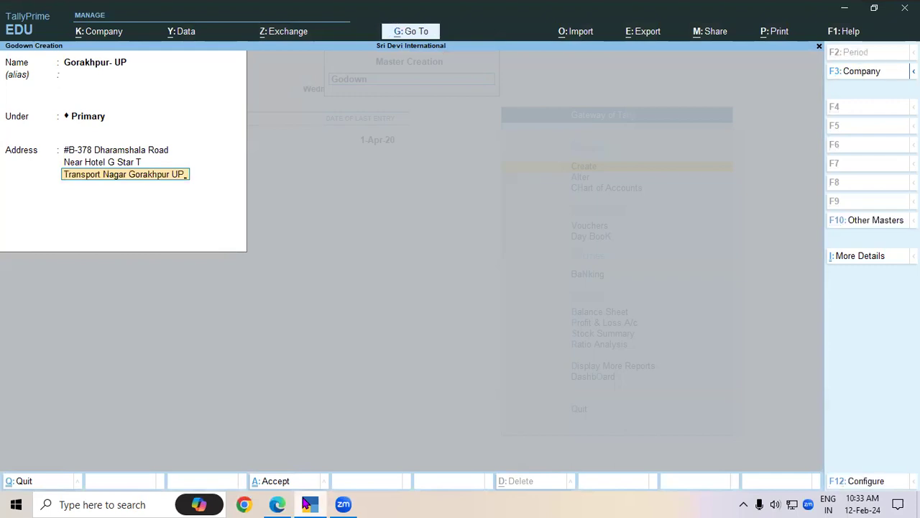
key("Return")
key("Return")
key("Return")
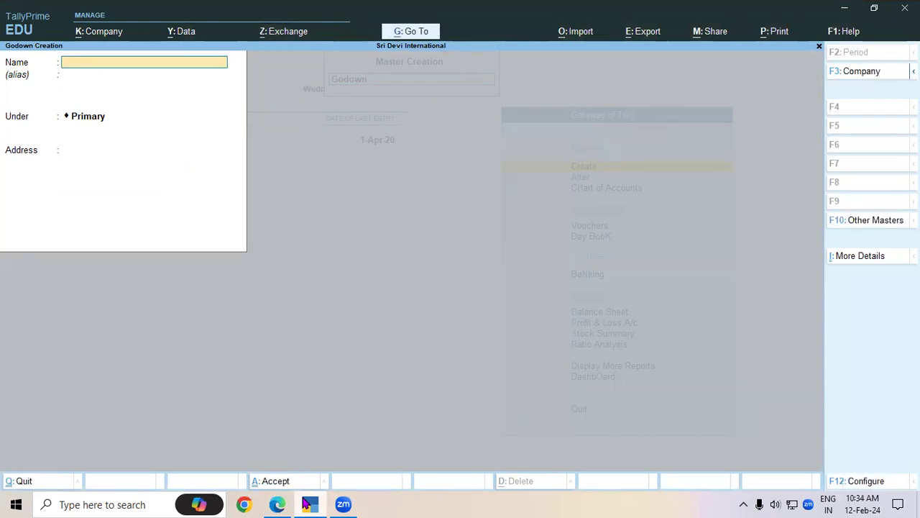
key("Escape")
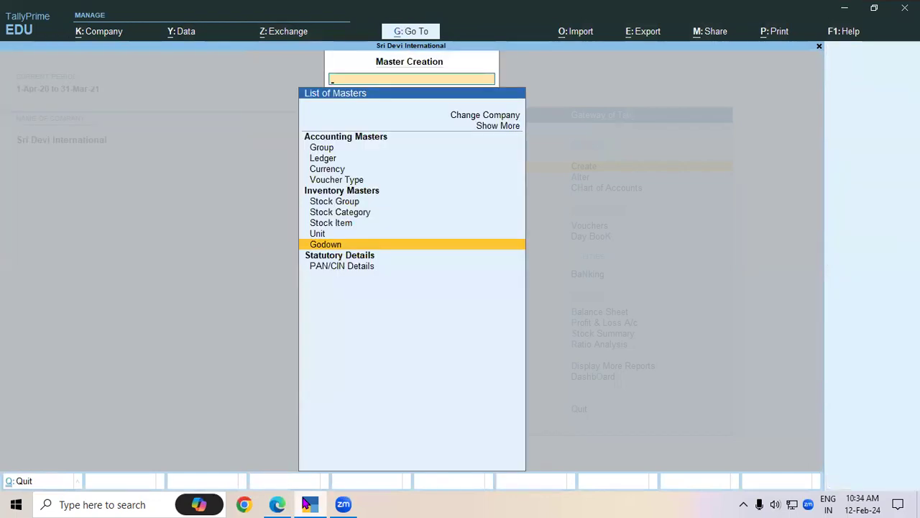
Check the created godowns in the master alteration list and return to the Gateway of Tally
key("Escape")
key("Down")
key("Return")
key("Down")
key("Down")
key("Down")
key("Down")
key("Down")
key("Down")
key("Down")
key("Down")
key("Return")
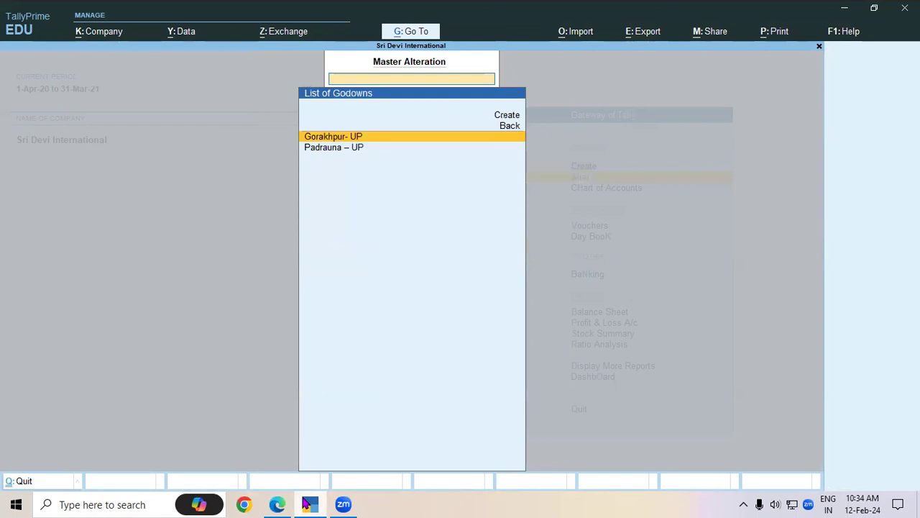
key("Down")
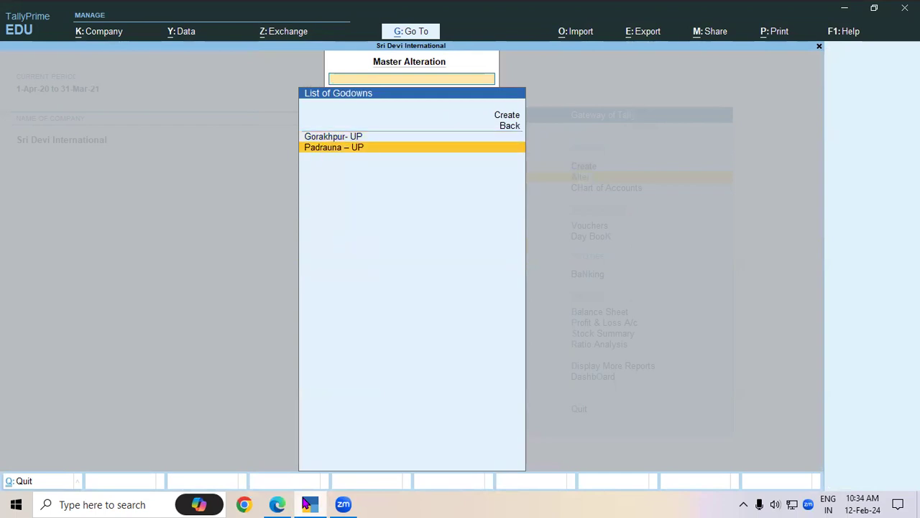
key("Escape")
key("Escape")
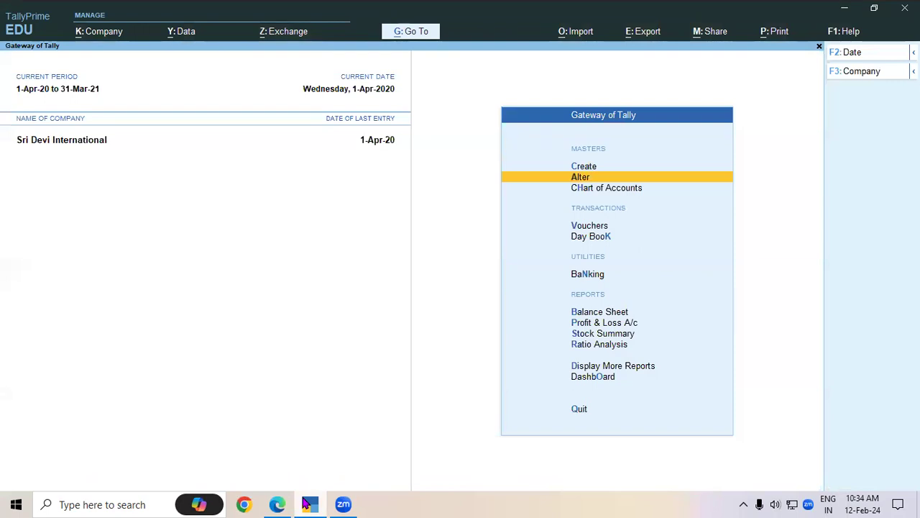
Switch to the lesson PDF and consult the Statistics report example in Figure 1.14 on page 17
left_click(306, 503)
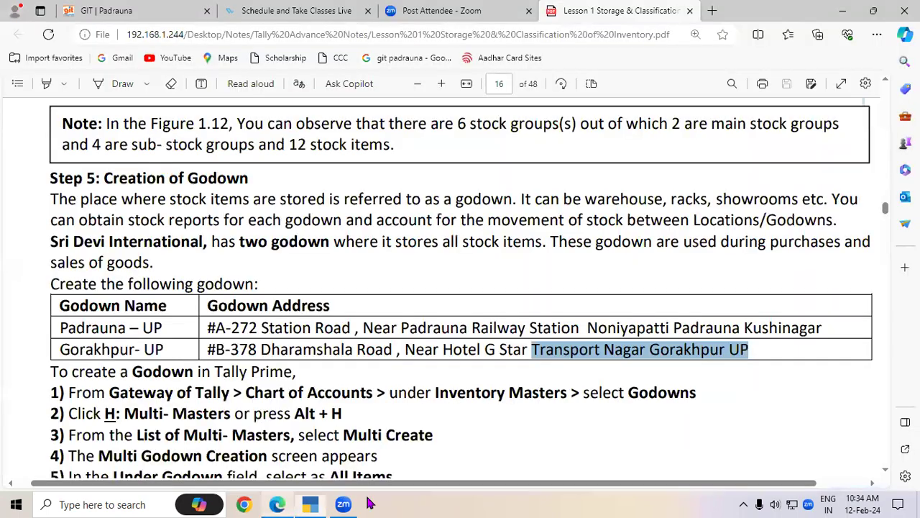
left_click(885, 466)
scroll(887, 470, "down", 7)
scroll(887, 470, "down", 6)
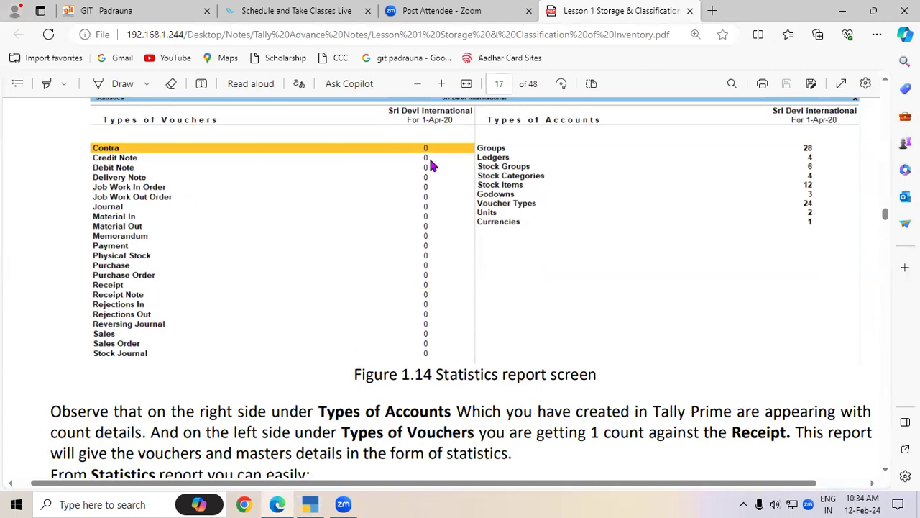
Switch to TallyPrime and open the Statistics report for Sri Devi International
left_click(310, 504)
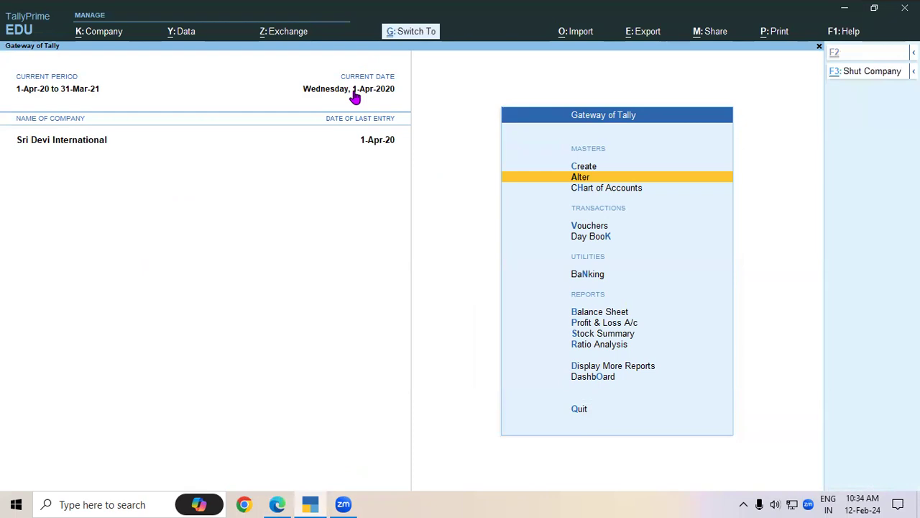
key("ctrl+g")
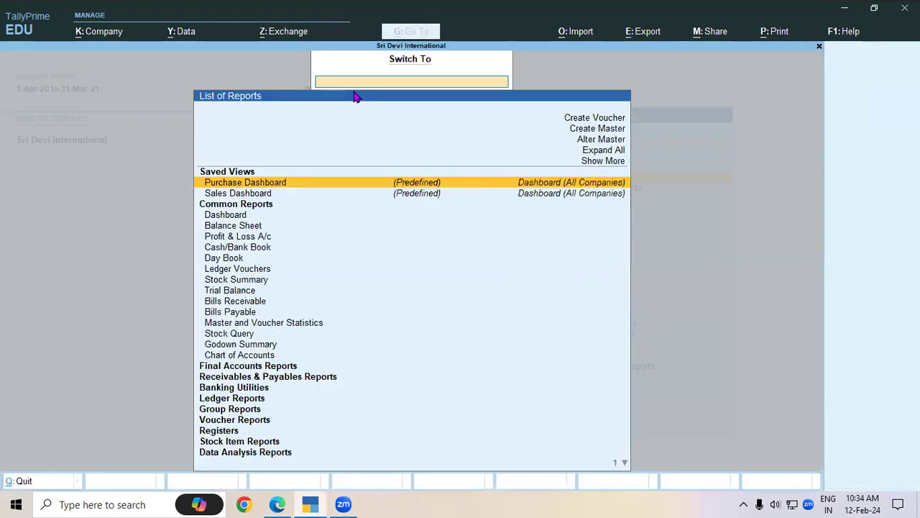
type("Sta")
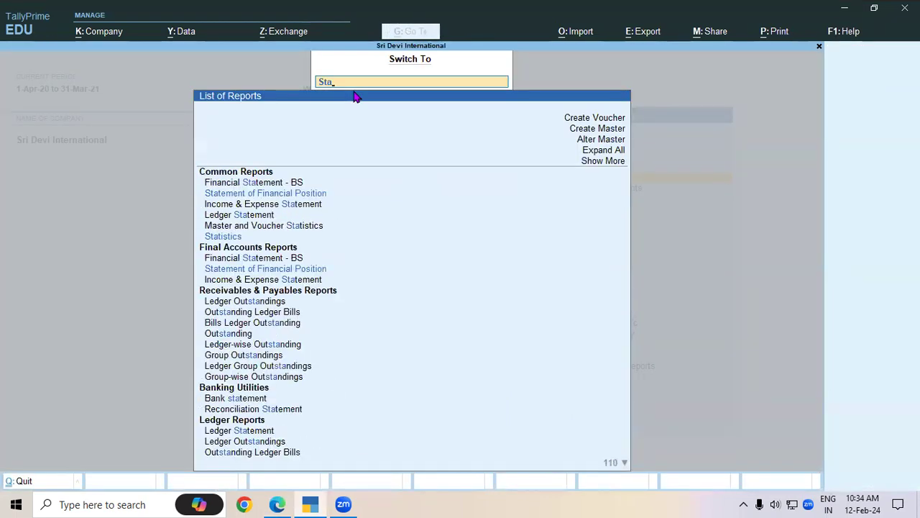
key("Down")
key("Down")
key("Down")
key("Down")
key("Down")
key("Return")
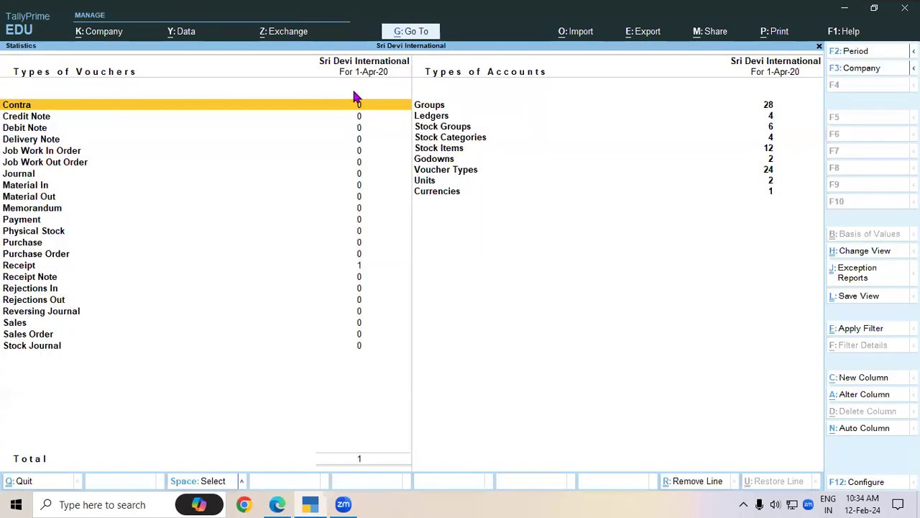
Review the count of each master type under Types of Accounts, from Groups down to Currencies
left_click(432, 108)
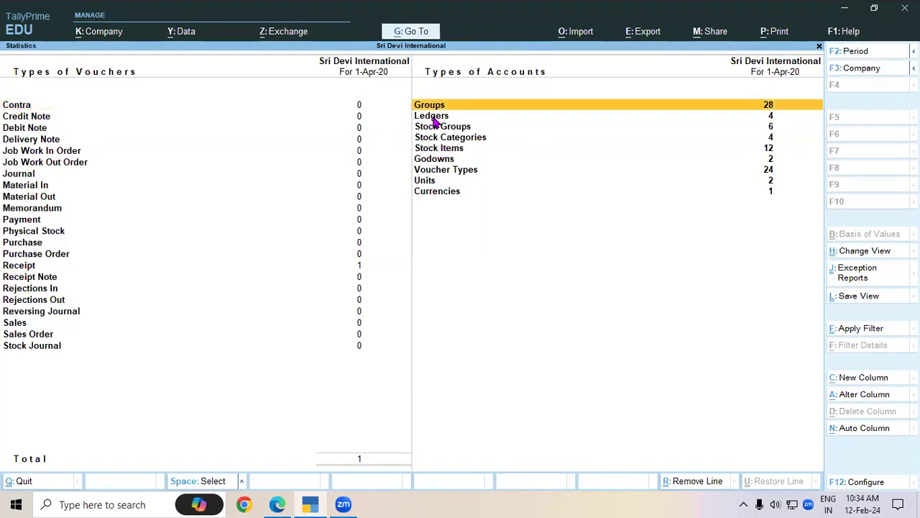
left_click(434, 117)
left_click(435, 128)
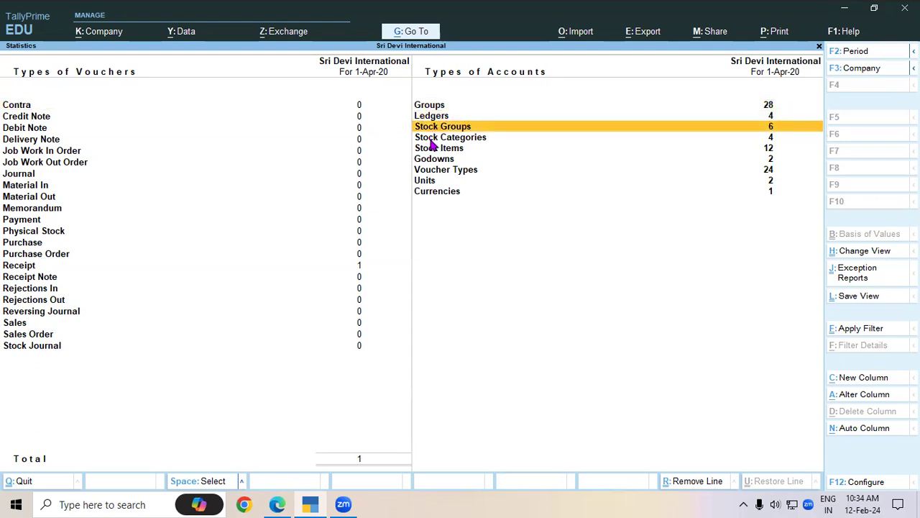
left_click(432, 142)
left_click(433, 149)
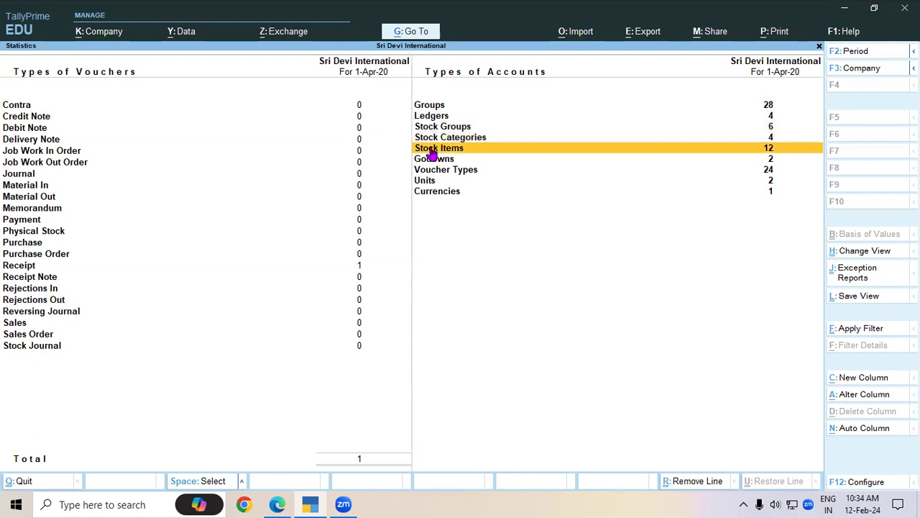
left_click(433, 166)
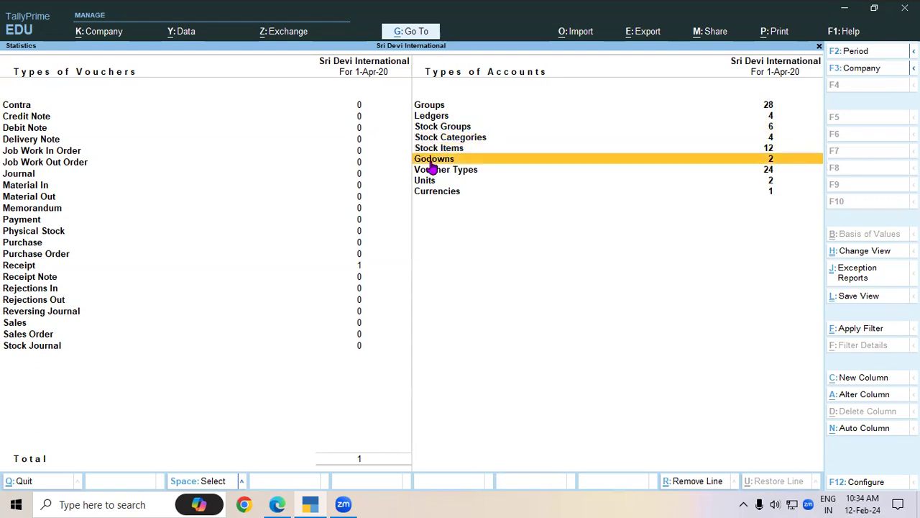
left_click(430, 175)
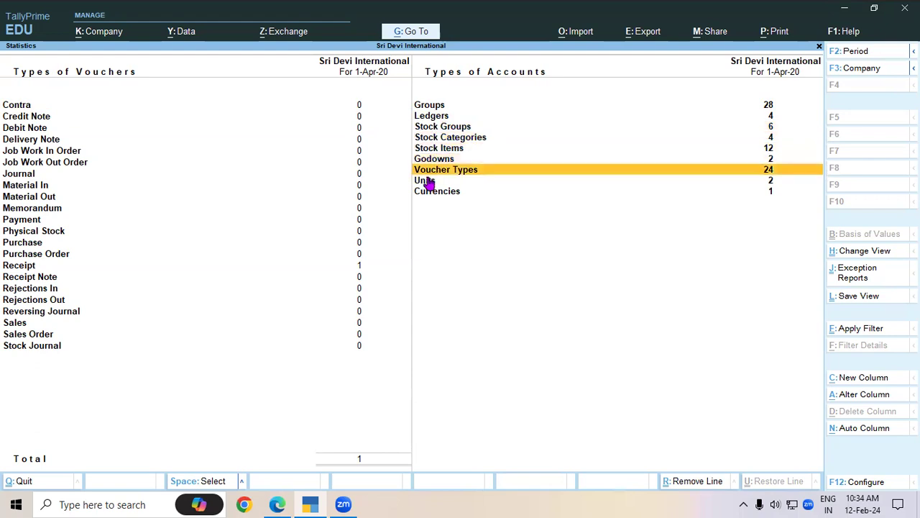
left_click(425, 181)
left_click(425, 200)
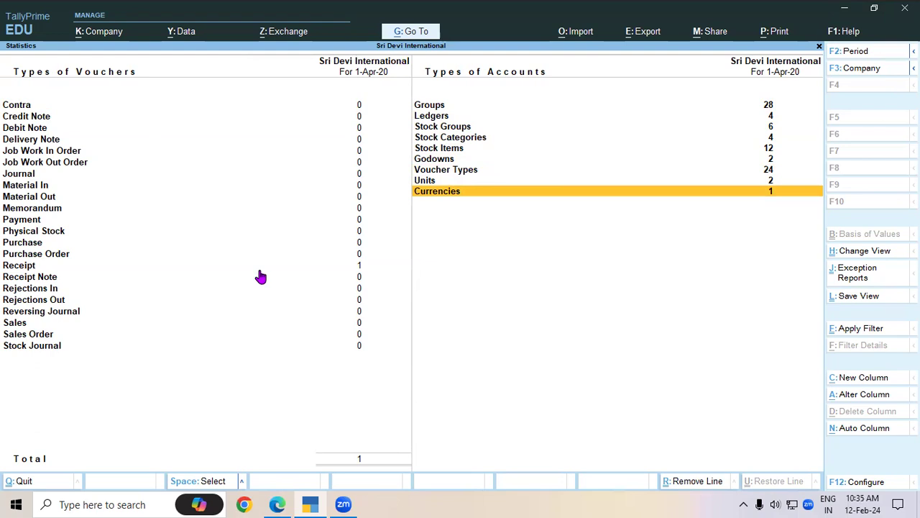
Switch to the lesson PDF and underline "Tracking" and "Movements of Goods" in the section 1.5 heading with the Draw tool
left_click(278, 504)
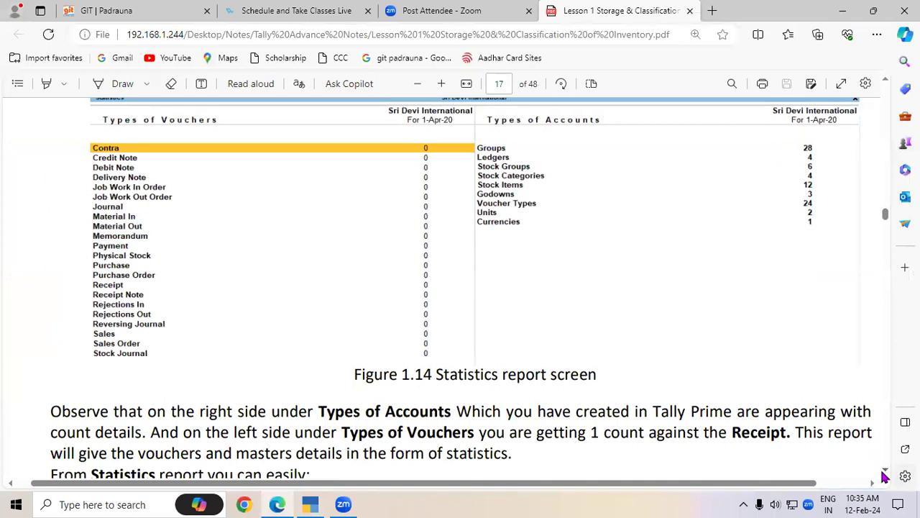
scroll(884, 476, "down", 5)
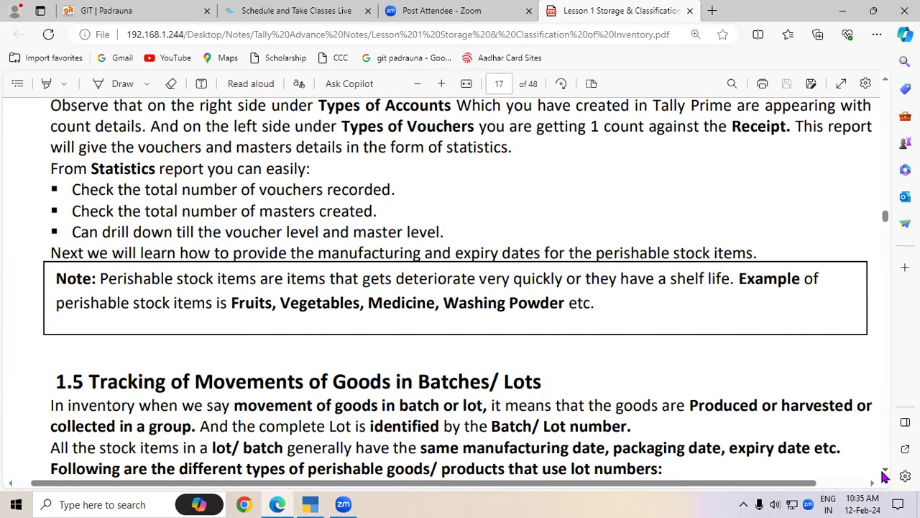
scroll(885, 476, "down", 4)
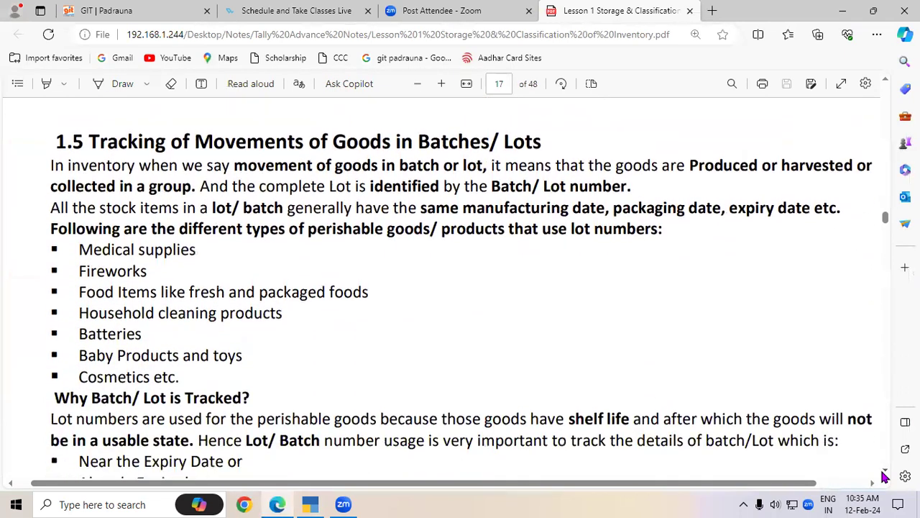
left_click(113, 83)
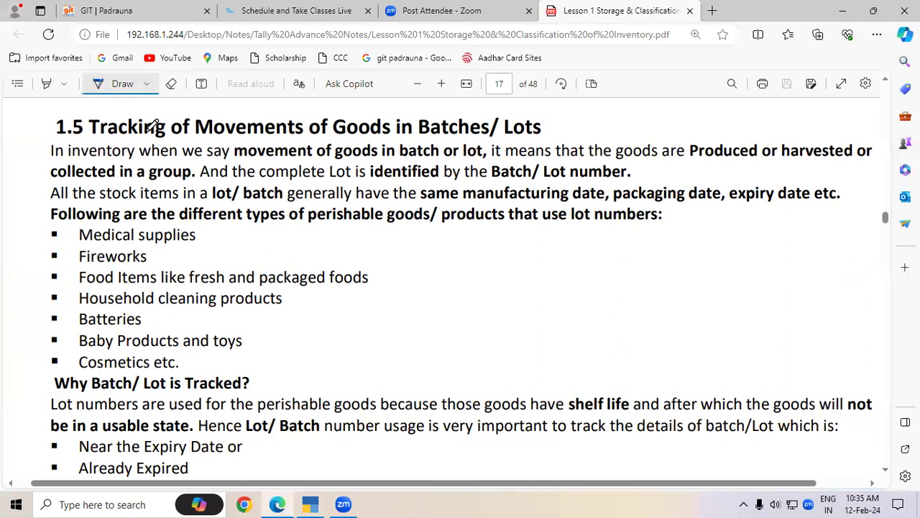
left_click_drag(124, 136, 368, 137)
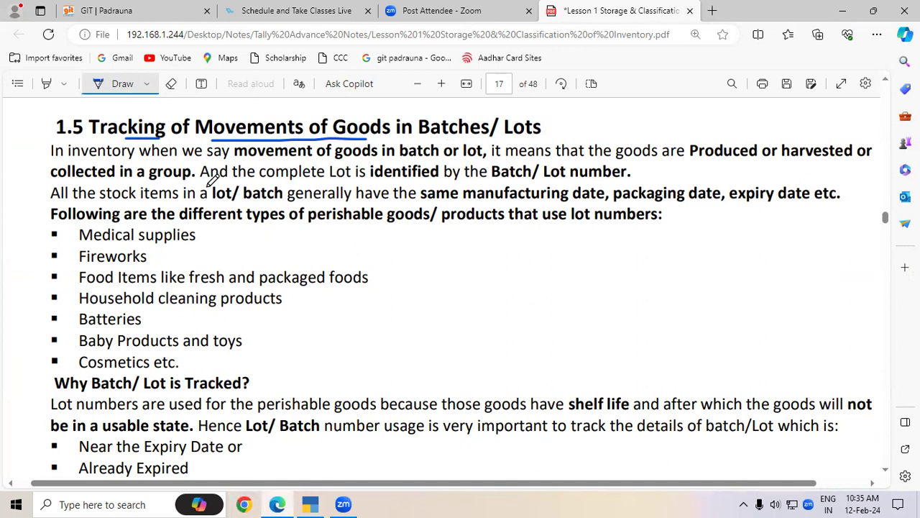
Underline the key terms in section 1.5's first sentences, from "inventory" and "movement of goods in batch or lot" to "identified" and "Batch/ Lot number"
left_click_drag(87, 156, 134, 157)
left_click_drag(242, 161, 475, 161)
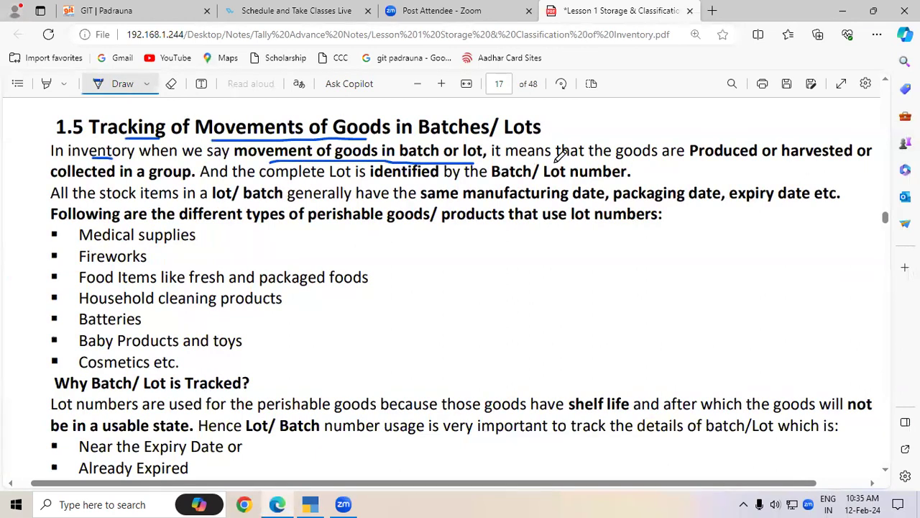
left_click_drag(695, 164, 848, 162)
left_click_drag(80, 184, 126, 183)
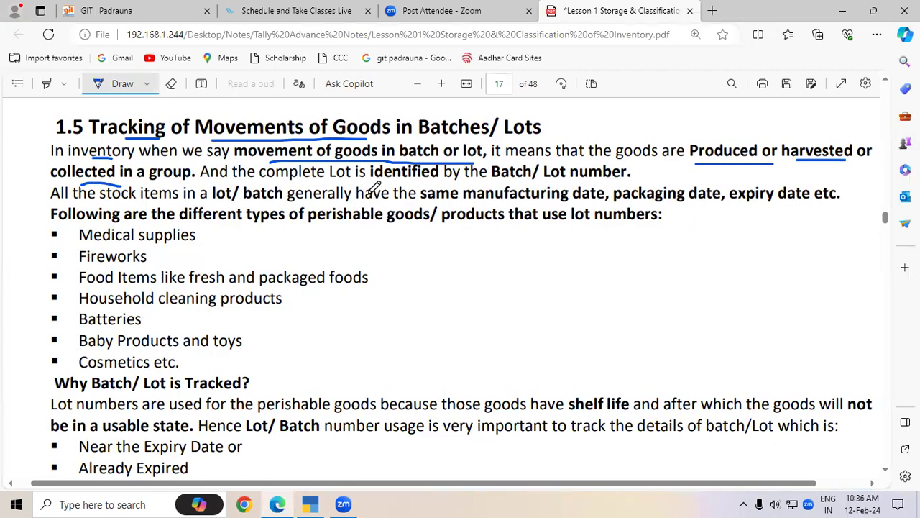
left_click_drag(393, 182, 436, 182)
left_click_drag(496, 182, 627, 182)
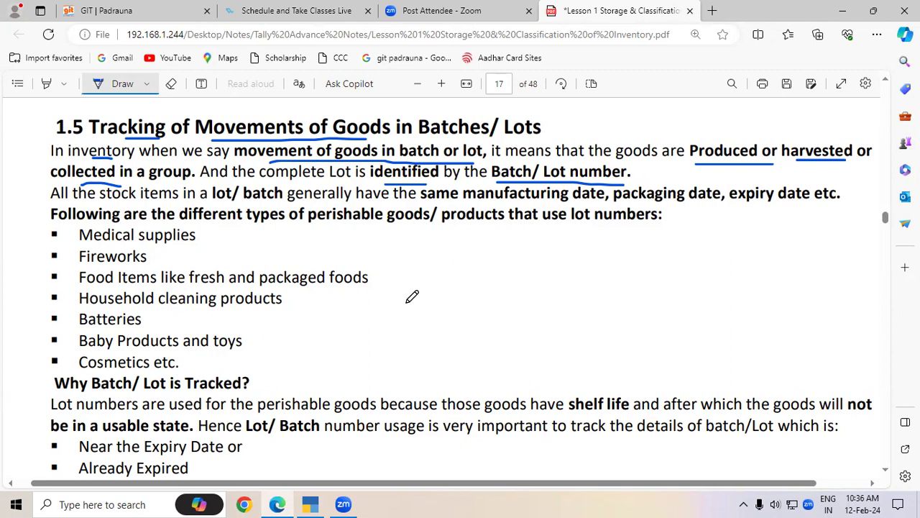
Underline "lot/ batch", the manufacturing, packaging and expiry date terms, and "different types", "perishable goods" and "products" in the two lines above the bullet list
left_click_drag(214, 206, 271, 207)
left_click_drag(421, 203, 796, 210)
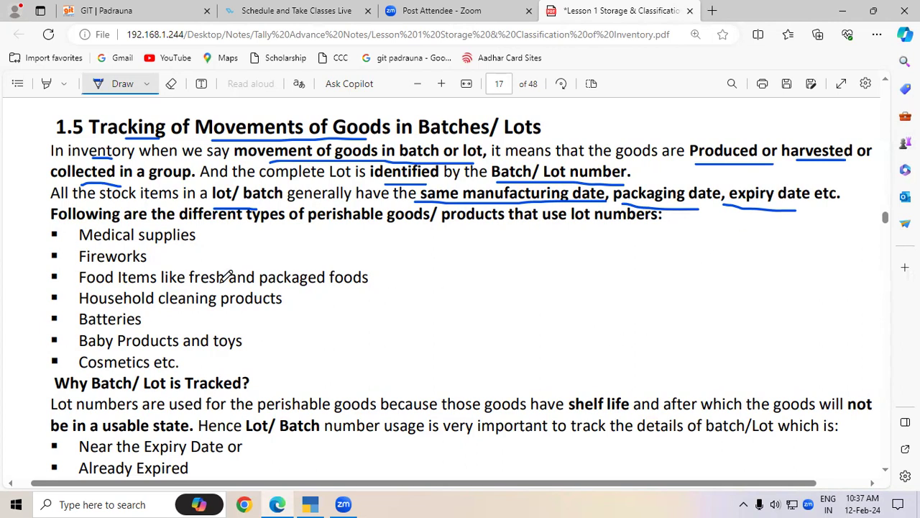
left_click_drag(213, 228, 484, 224)
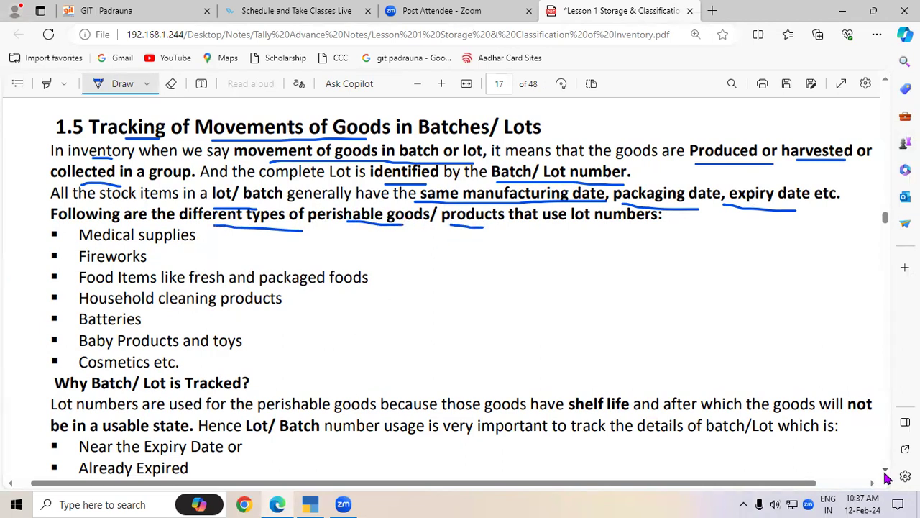
Underline each perishable product type from Medical supplies to Cosmetics, and draw brackets around both sides of the list
scroll(885, 475, "down", 1)
left_click_drag(139, 202, 180, 199)
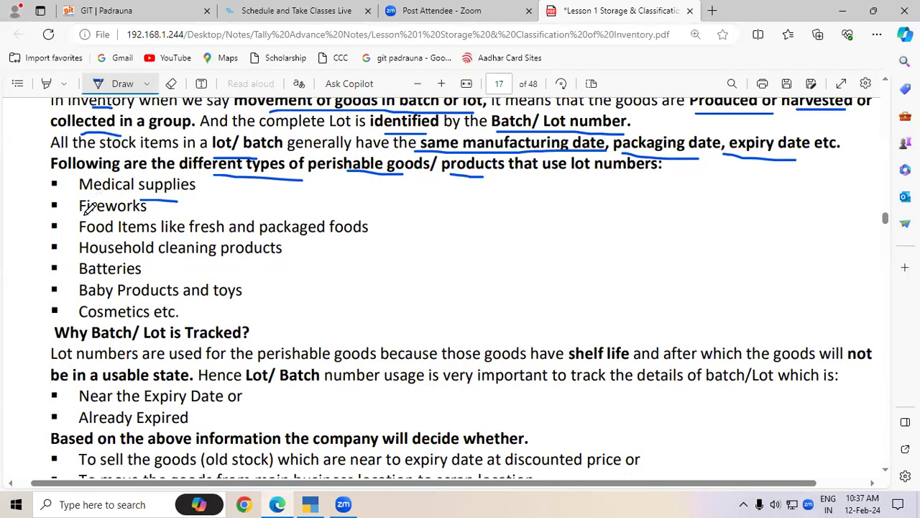
mouse_move(92, 214)
left_mouse_down()
mouse_move(133, 213)
mouse_move(138, 234)
mouse_move(124, 256)
mouse_move(136, 255)
mouse_move(123, 277)
mouse_move(151, 298)
left_mouse_up()
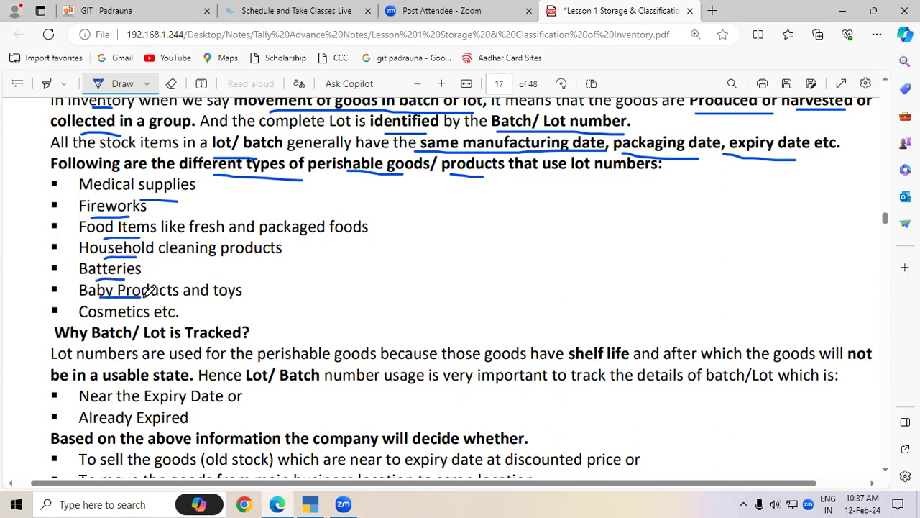
left_click_drag(94, 324, 148, 324)
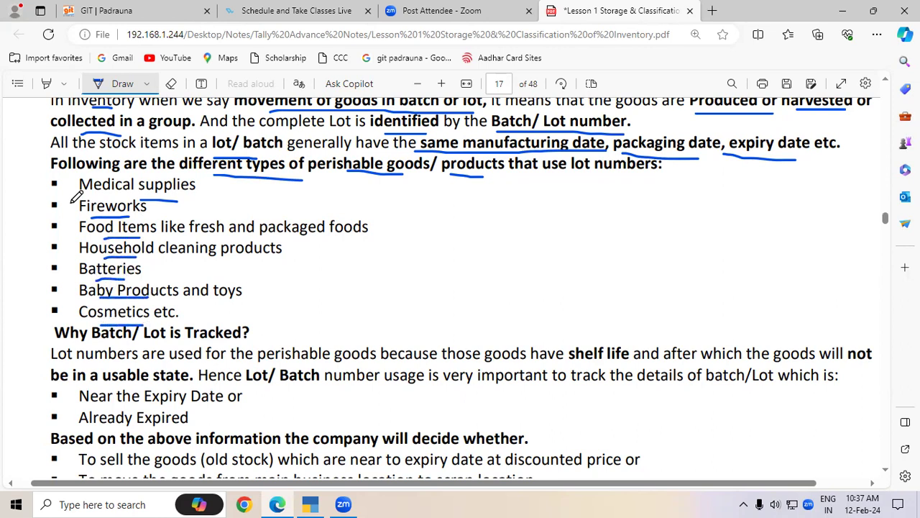
mouse_move(44, 260)
left_mouse_down()
mouse_move(47, 309)
mouse_move(63, 310)
left_mouse_up()
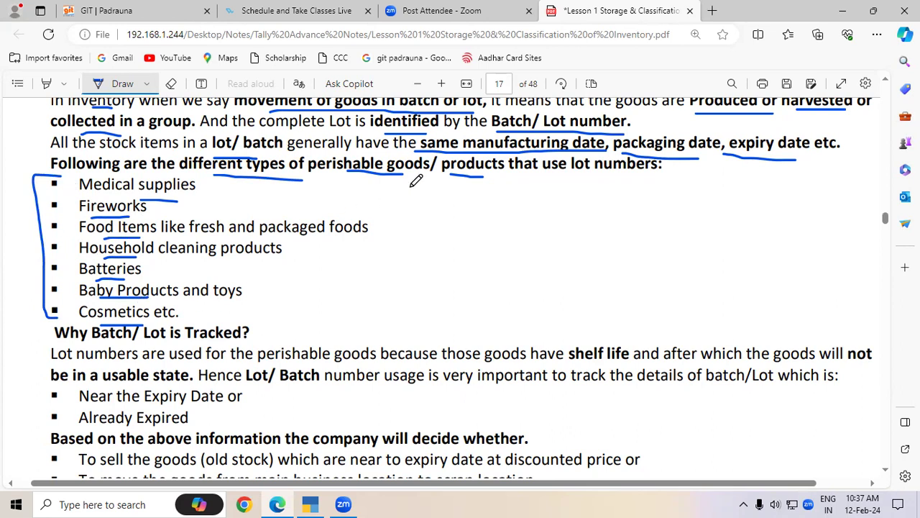
mouse_move(384, 181)
left_mouse_down()
mouse_move(400, 219)
mouse_move(399, 320)
mouse_move(357, 327)
left_mouse_up()
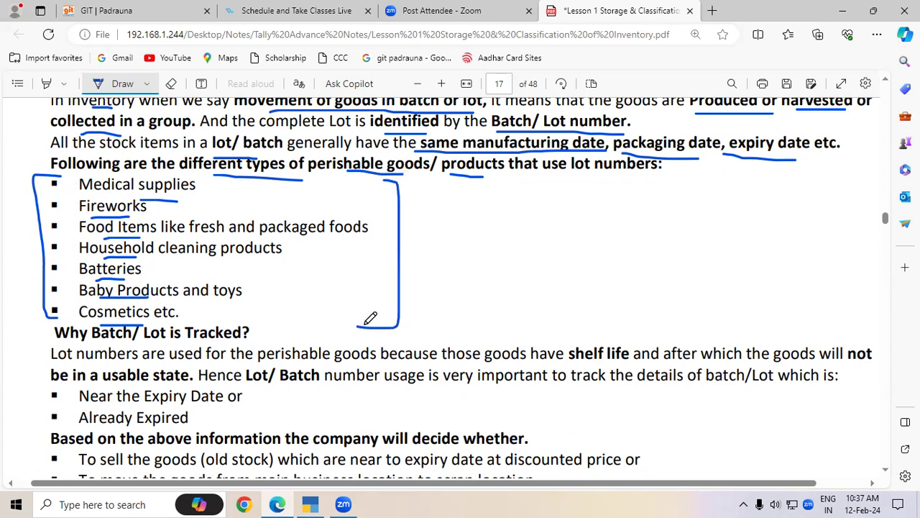
Underline the "Why Batch/ Lot is Tracked?" heading, the key words in its paragraph, and the "Near the Expiry Date" and "Already Expired" points
scroll(888, 471, "down", 3)
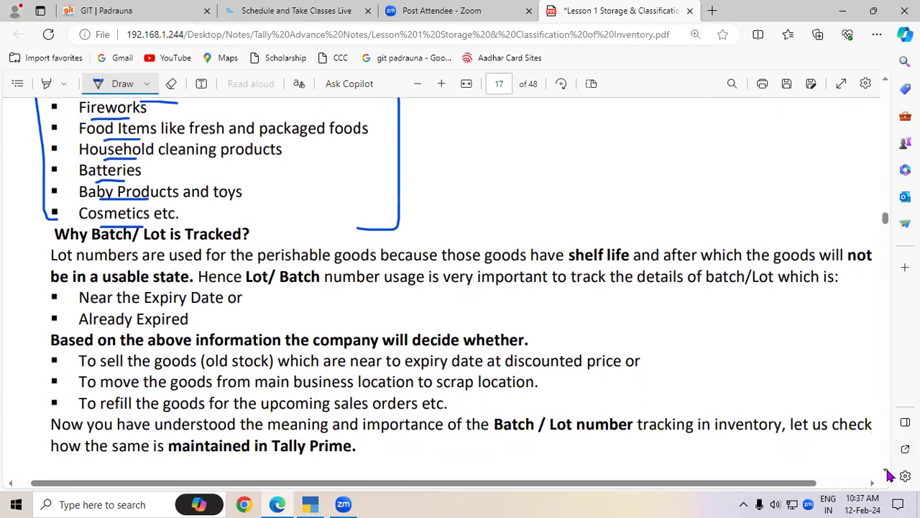
left_click_drag(53, 240, 236, 239)
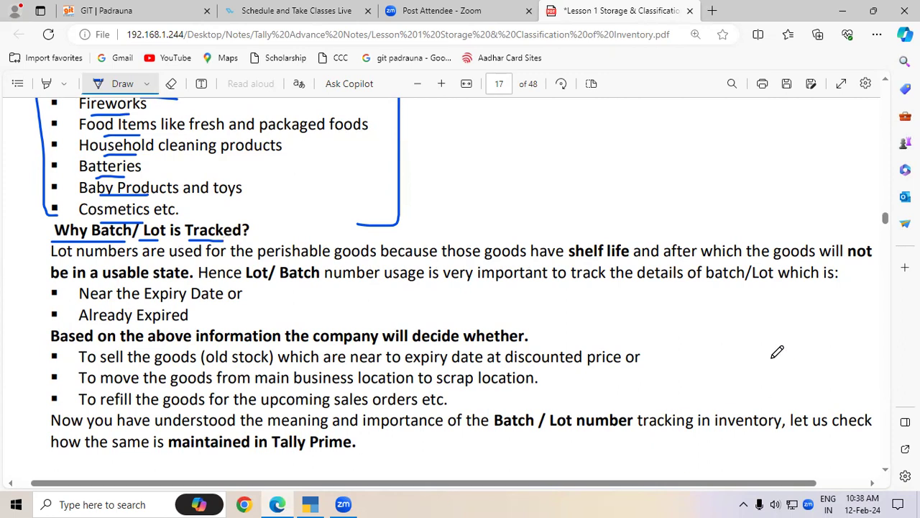
left_click_drag(850, 267, 875, 265)
left_click_drag(258, 284, 289, 283)
left_click_drag(466, 285, 504, 287)
left_click_drag(652, 285, 759, 287)
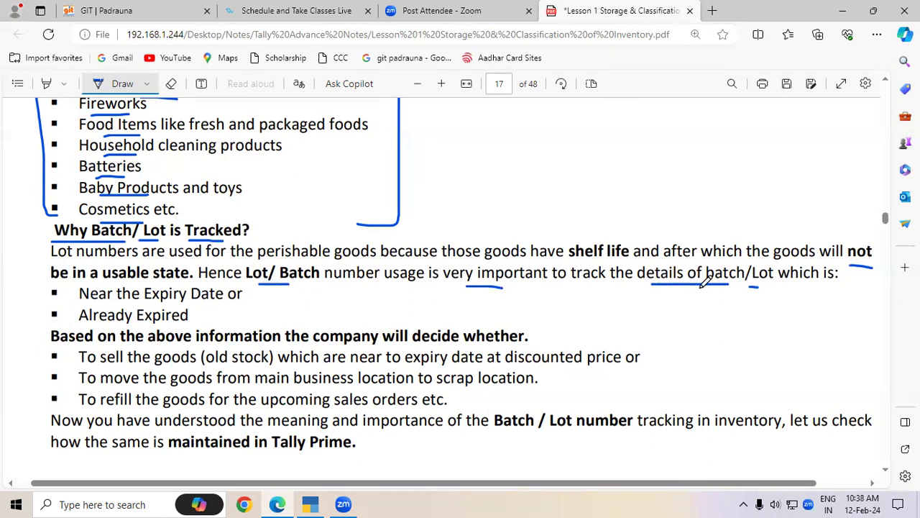
left_click_drag(77, 299, 214, 298)
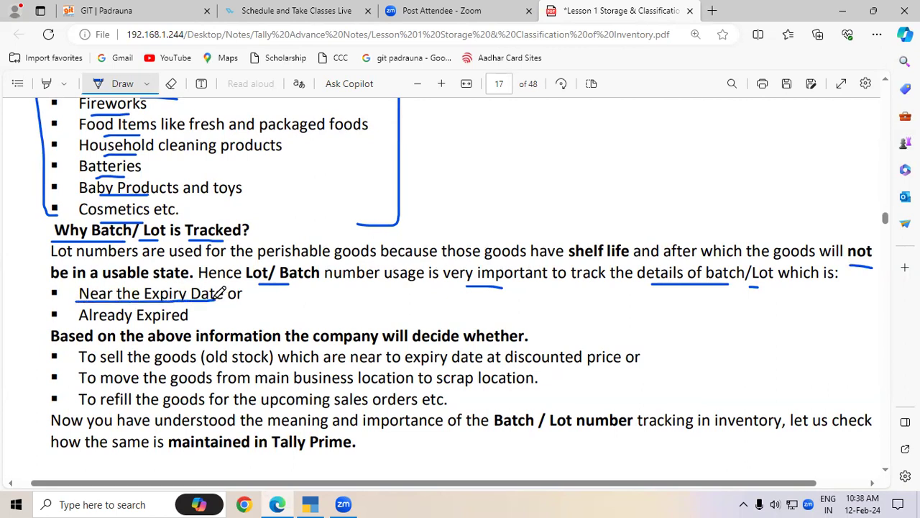
left_click_drag(75, 324, 183, 323)
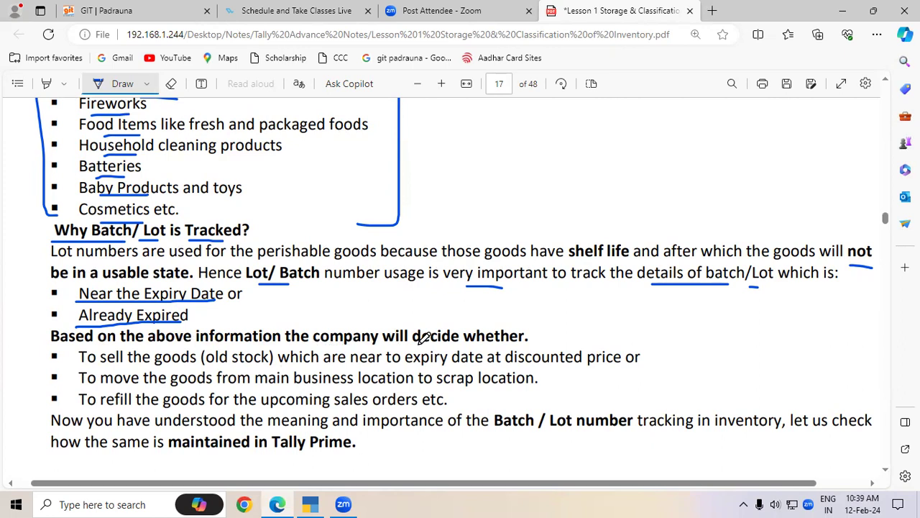
Underline "To sell the goods", "old stock", "to expiry date" and "discounted price" in the first company decision point, going over them a second time
left_click_drag(86, 370, 192, 369)
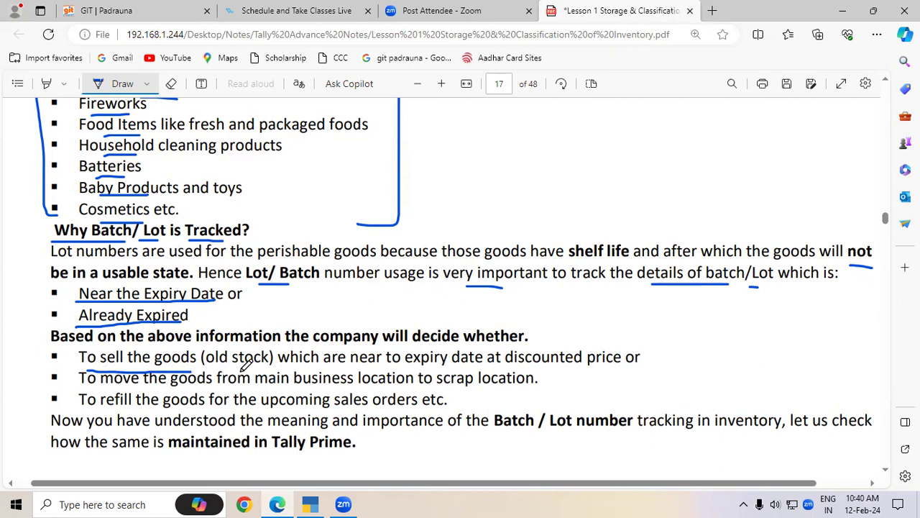
left_click_drag(229, 370, 250, 370)
left_click_drag(394, 367, 639, 366)
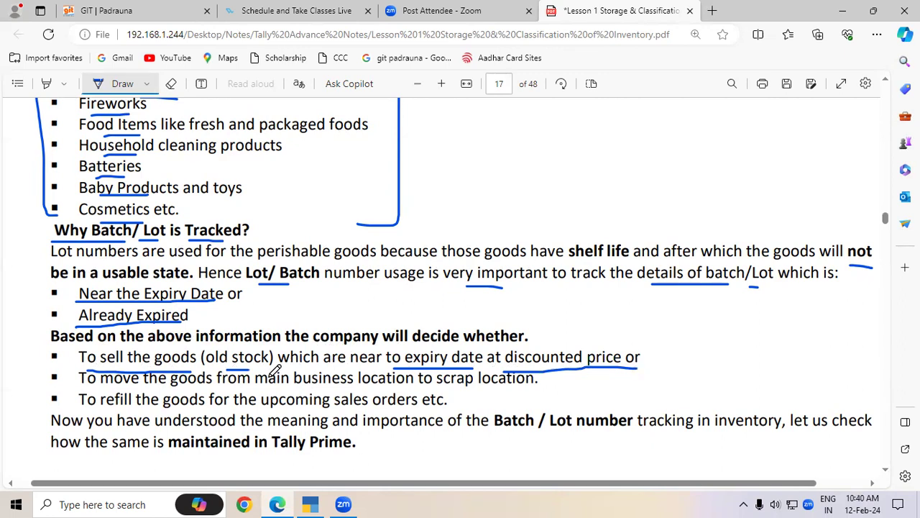
left_click_drag(99, 368, 191, 358)
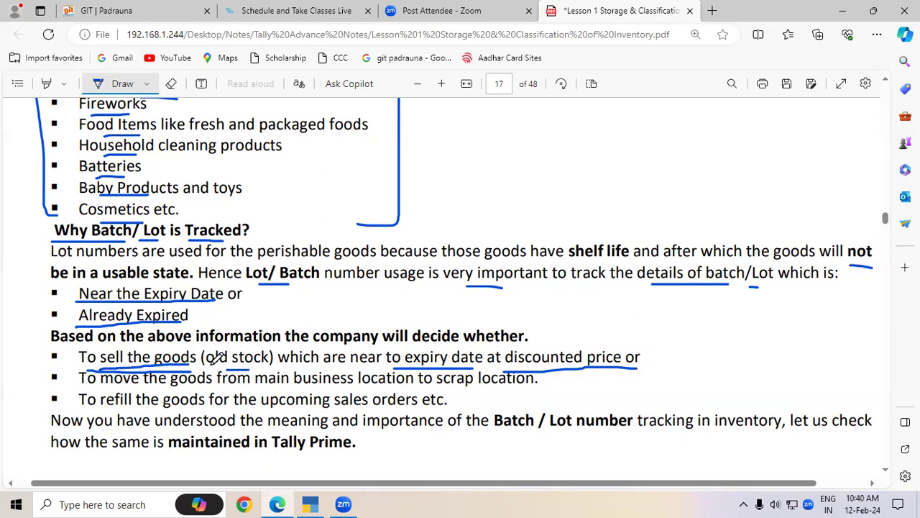
left_click_drag(204, 365, 273, 364)
left_click_drag(391, 366, 482, 366)
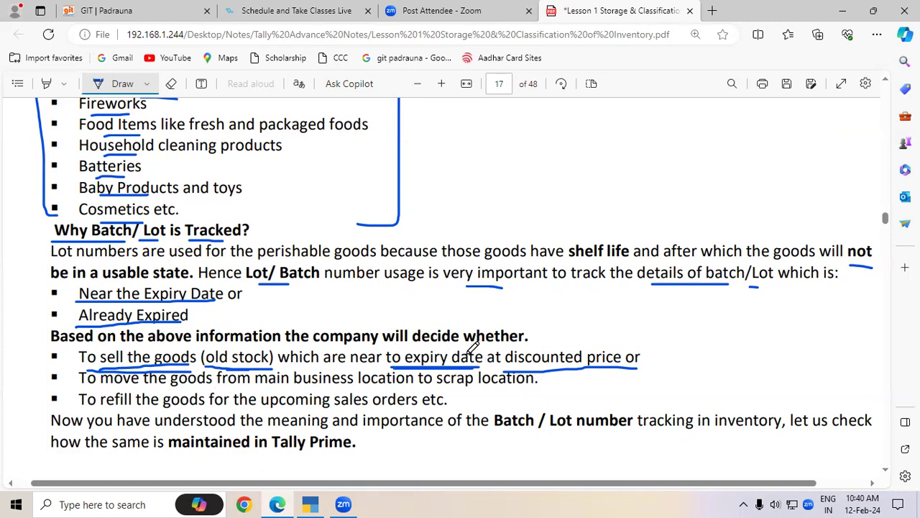
left_click_drag(507, 369, 631, 369)
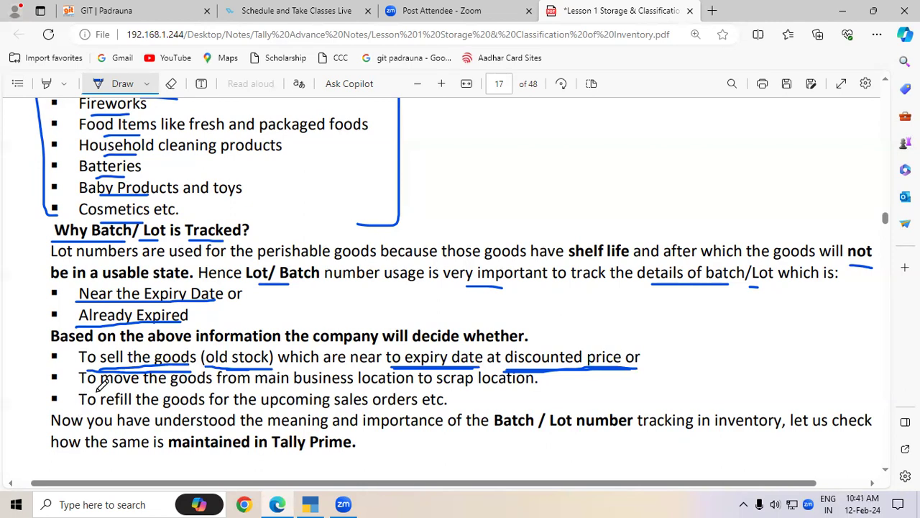
Underline the key phrases in the scrap-location and sales-order points and in the closing paragraph, through "maintained in Tally Prime"
left_click_drag(257, 386, 536, 387)
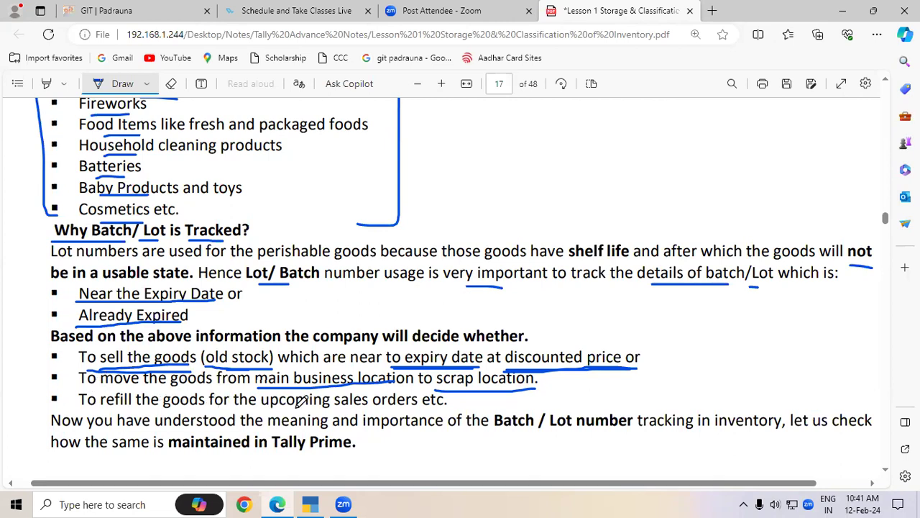
left_click_drag(260, 407, 412, 404)
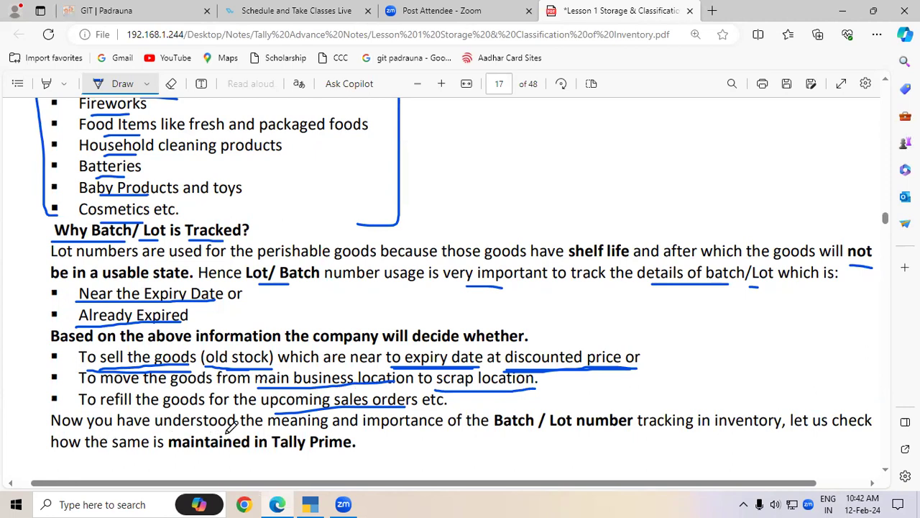
left_click_drag(287, 432, 421, 430)
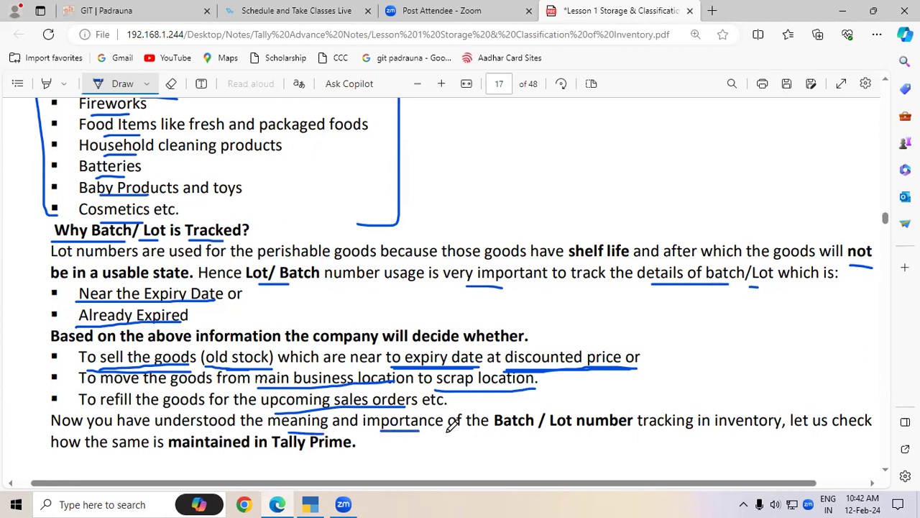
left_click_drag(493, 433, 532, 433)
left_click_drag(650, 434, 759, 432)
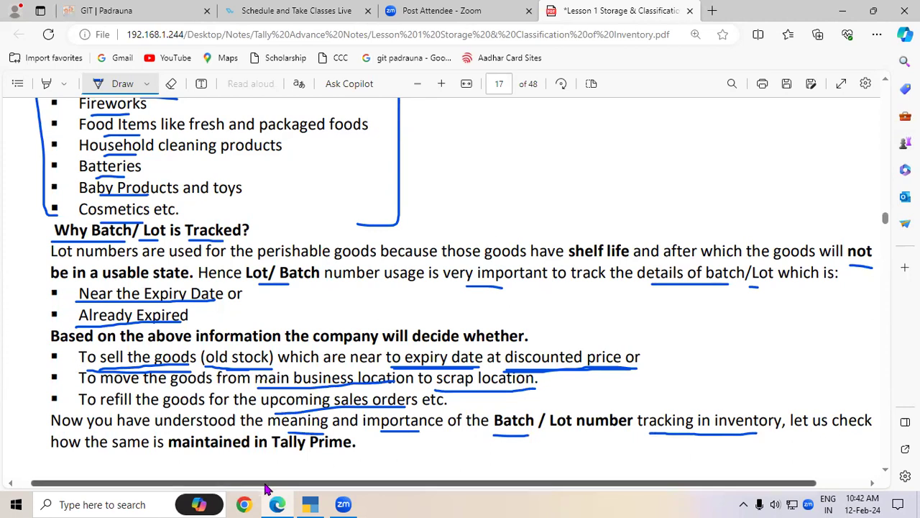
left_click_drag(171, 453, 351, 451)
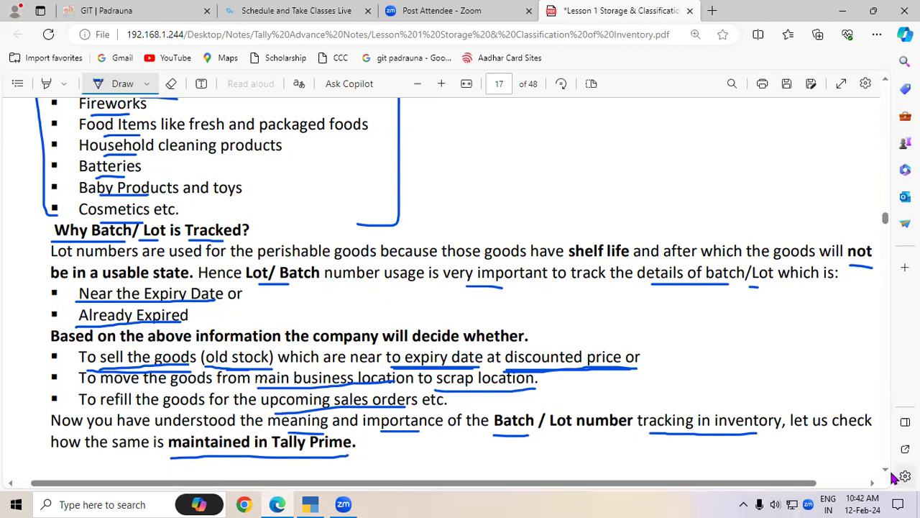
Go to section 1.5.1 on page 18 of the PDF and underline "Batches" in its heading
scroll(889, 475, "down", 5)
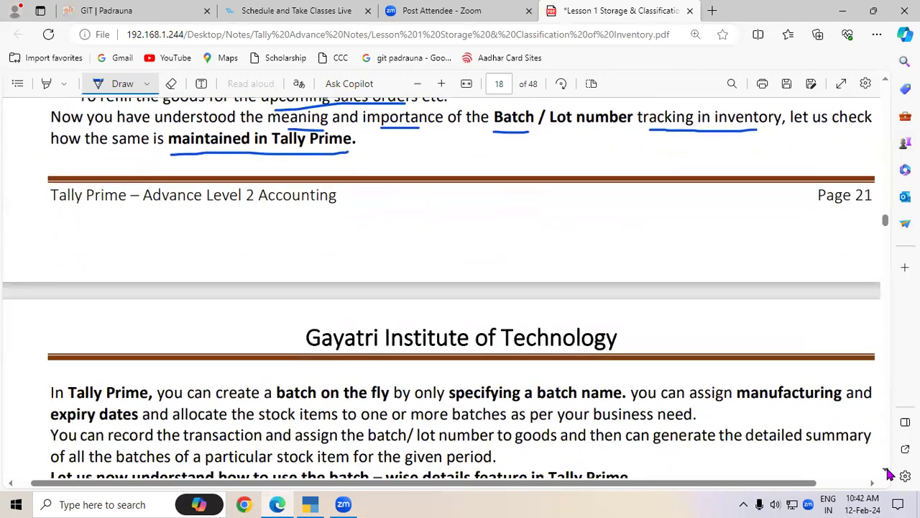
scroll(889, 475, "down", 5)
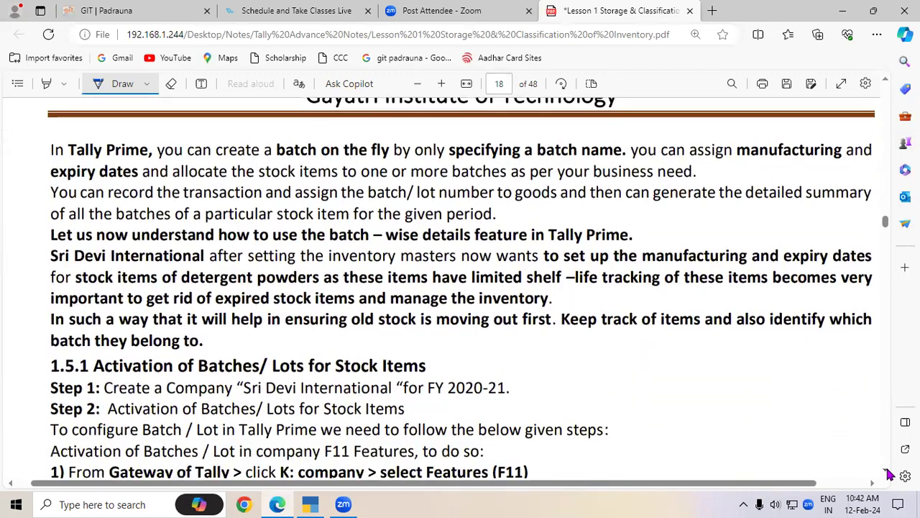
scroll(889, 474, "down", 2)
left_click_drag(204, 207, 256, 206)
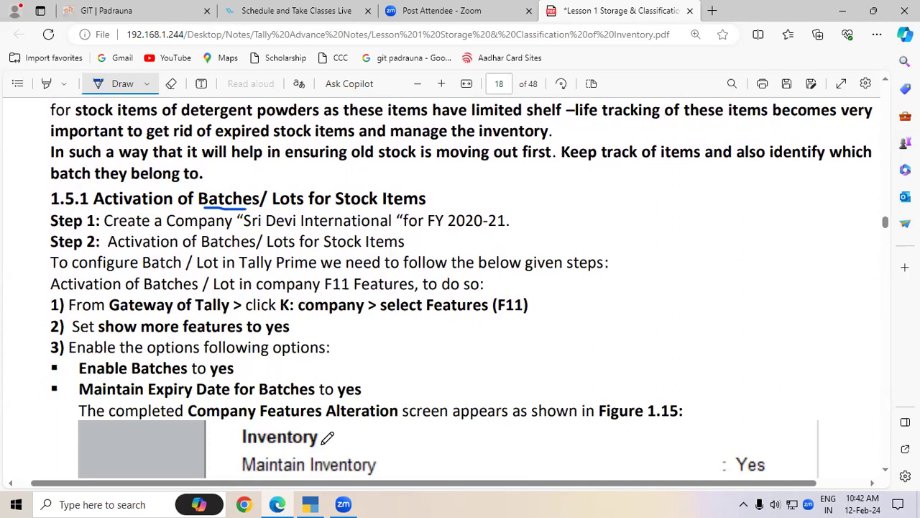
Switch to TallyPrime and set Enable Batches and Maintain Expiry Date for Batches to Yes in Sri Devi International's company features, saving the changes
left_click(311, 504)
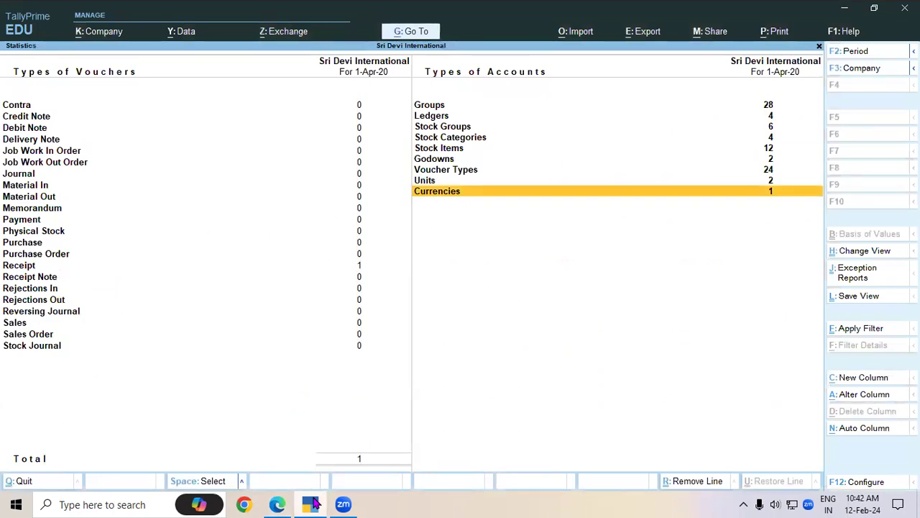
key("F11")
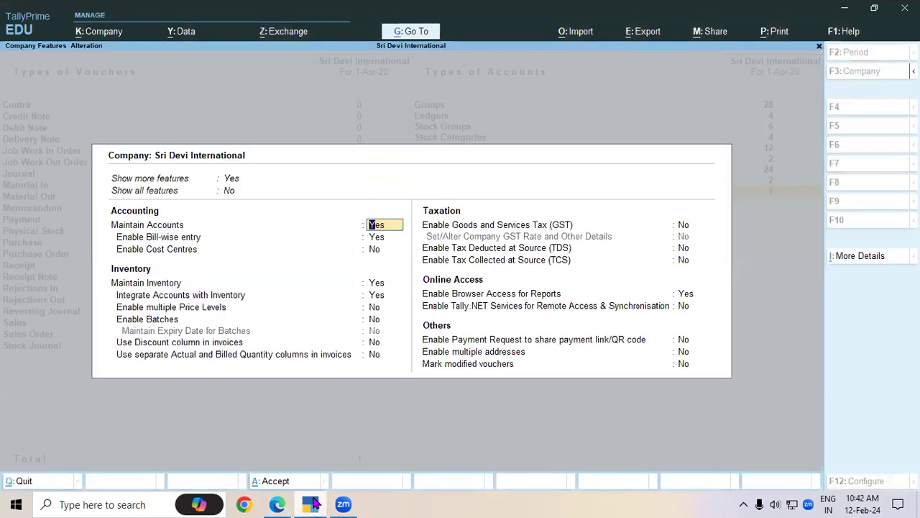
left_click(164, 324)
type("y")
key("Return")
type("y")
key("Return")
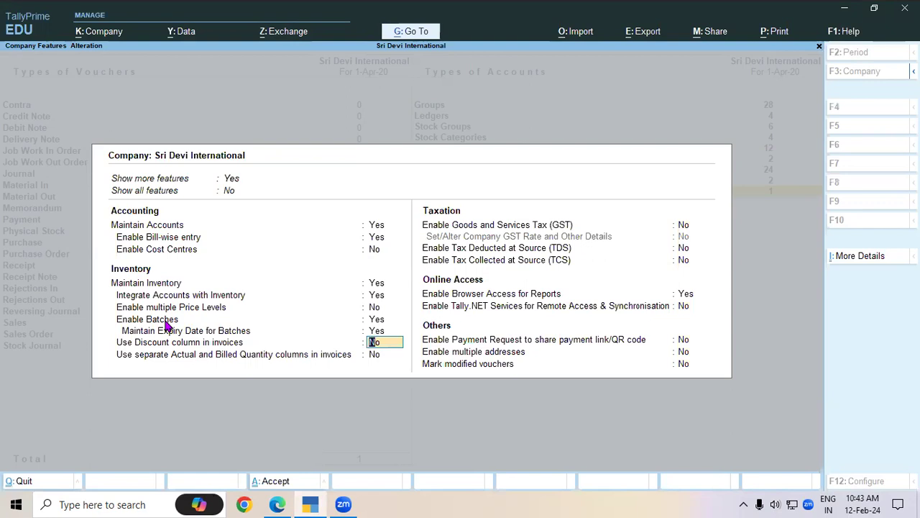
key("ctrl")
key("ctrl+a")
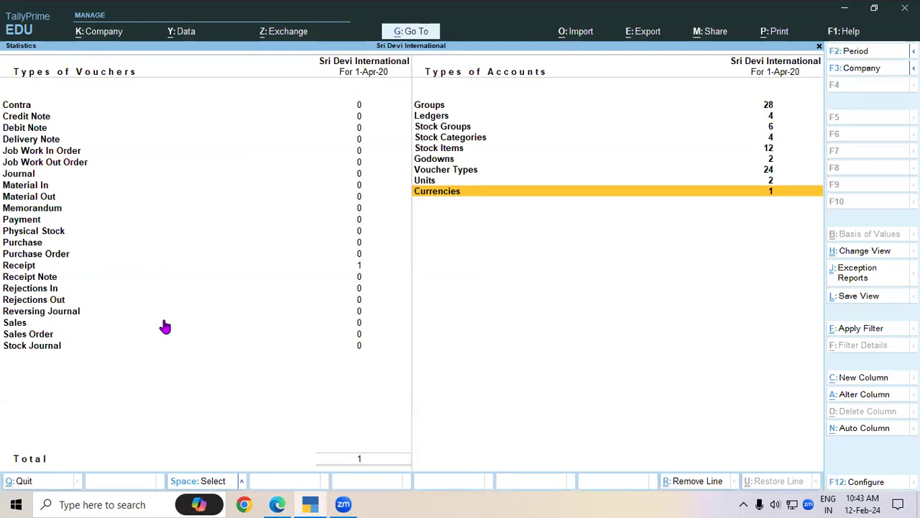
Switch to the lesson PDF in Edge and draw a bracket beside the four stock items listed for batch activation on page 18
left_click(274, 504)
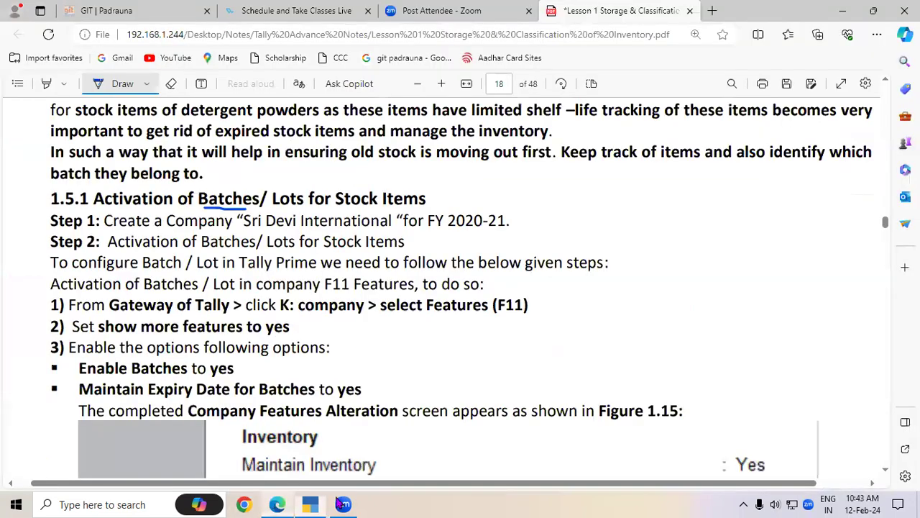
left_click(886, 471)
scroll(886, 471, "down", 4)
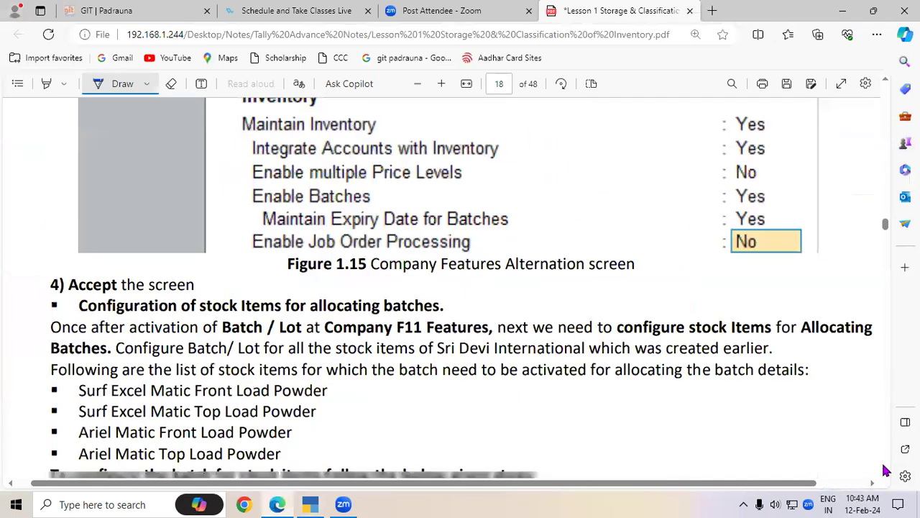
scroll(886, 471, "down", 3)
scroll(369, 240, "down", 1)
mouse_move(51, 163)
left_mouse_down()
mouse_move(34, 175)
mouse_move(34, 234)
mouse_move(51, 242)
left_mouse_up()
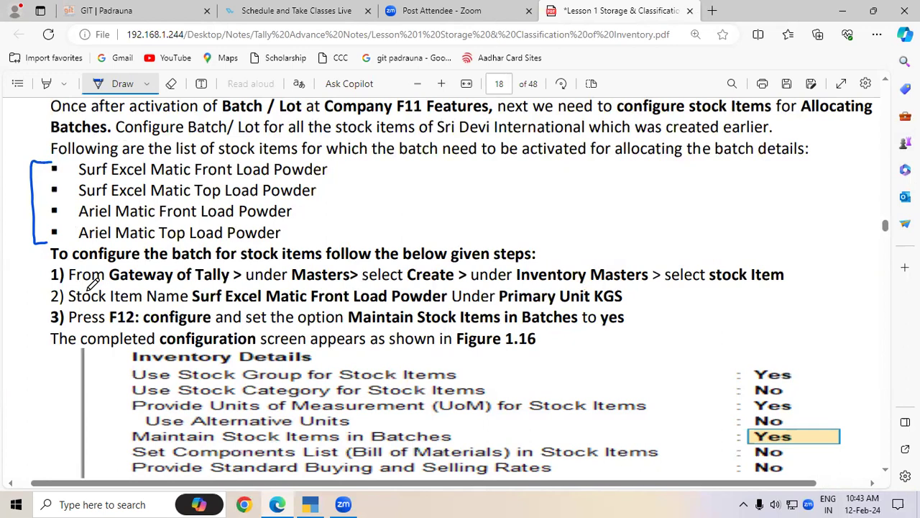
Switch to TallyPrime, leave the Statistics report and open the list of stock items for master alteration
left_click(311, 504)
key("Escape")
key("Escape")
key("n")
key("Down")
key("Return")
key("Down")
key("Down")
key("Down")
key("Down")
key("Down")
key("Down")
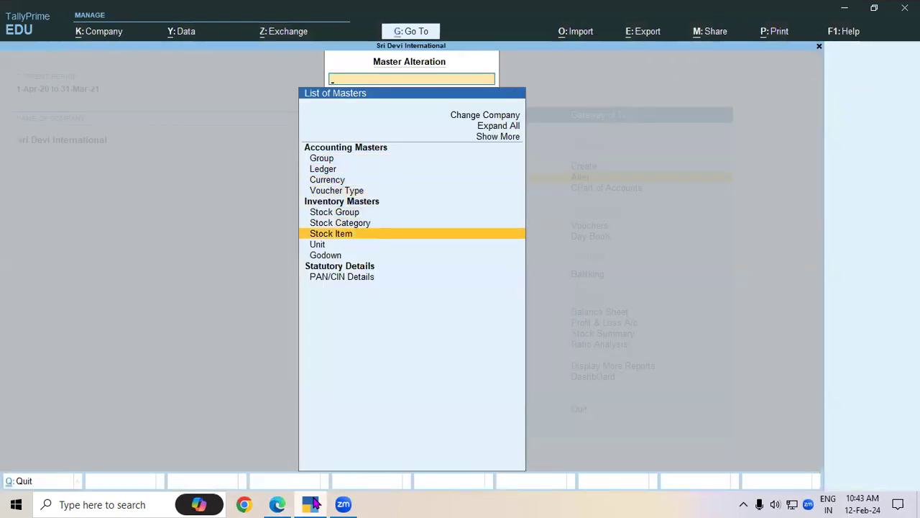
key("Return")
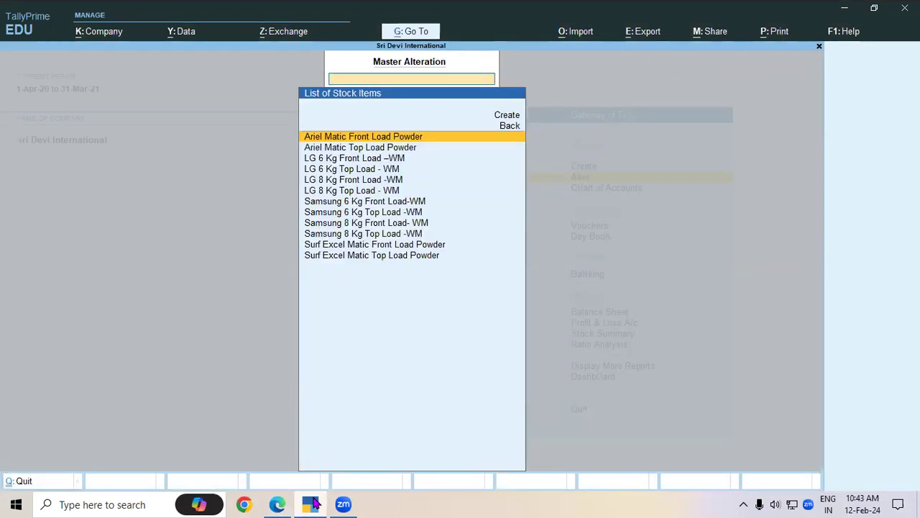
Underline "Front" in the first stock item of the PDF notes, and open Surf Excel Matic Front Load Powder for alteration in TallyPrime
left_click(313, 503)
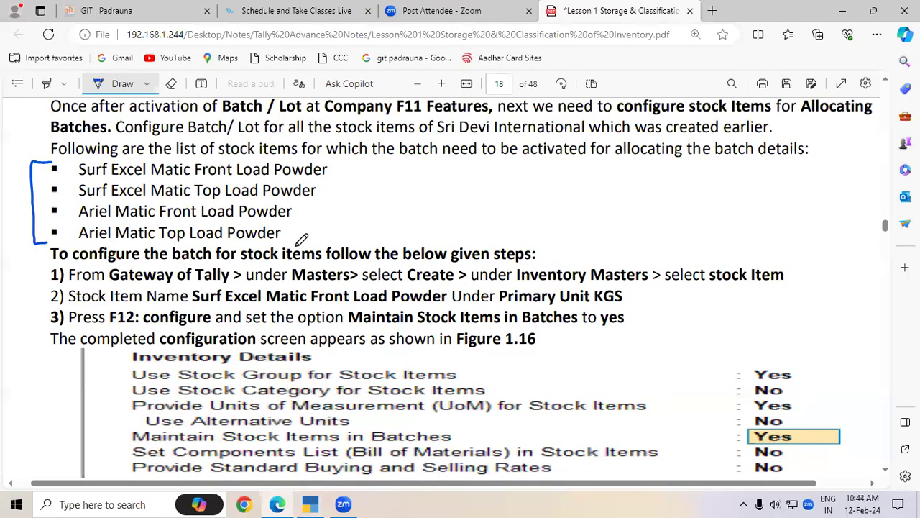
left_click_drag(190, 183, 232, 179)
key("alt+Tab")
key("Down")
key("Down")
key("Down")
key("Down")
key("Down")
key("Down")
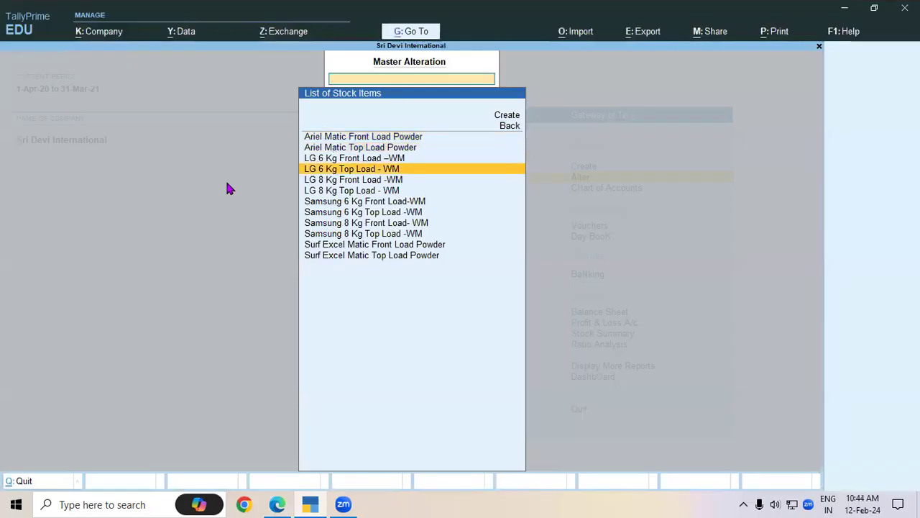
key("Down")
key("Down")
key("Down")
key("Down")
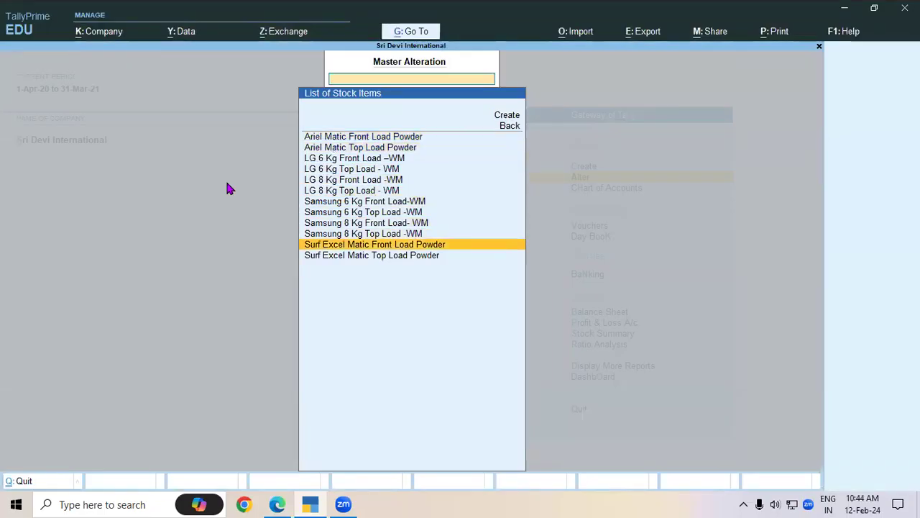
key("Return")
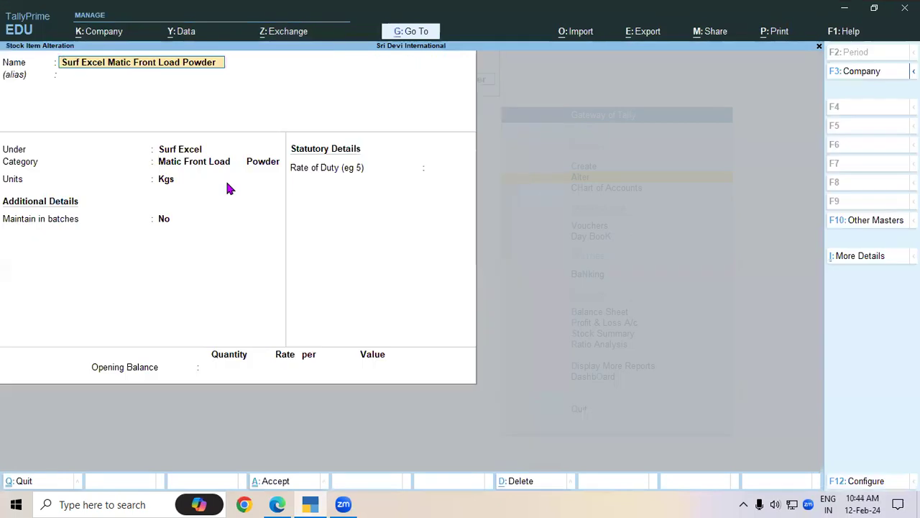
Set Maintain in batches, Track date of manufacturing and Use expiry dates to Yes for Surf Excel Matic Front Load Powder and save it
key("Return")
key("Return")
key("Return")
key("Return")
key("Return")
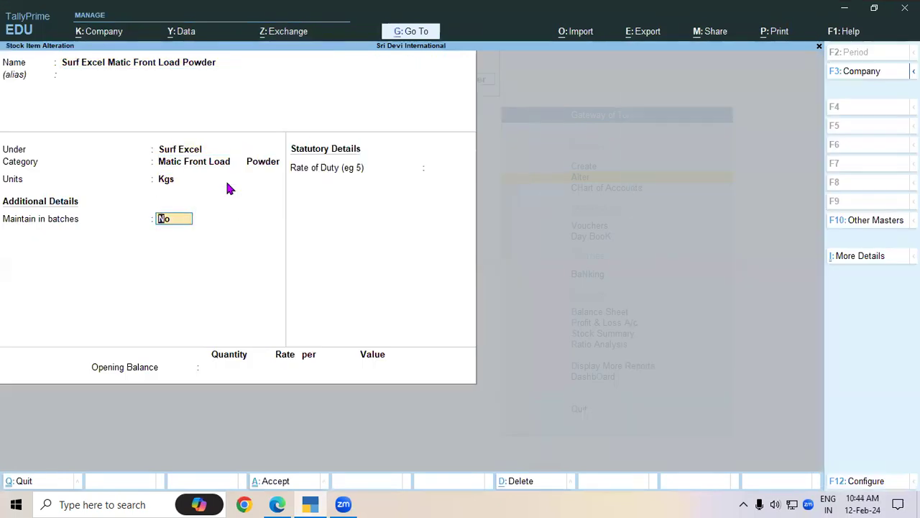
type("y")
key("Return")
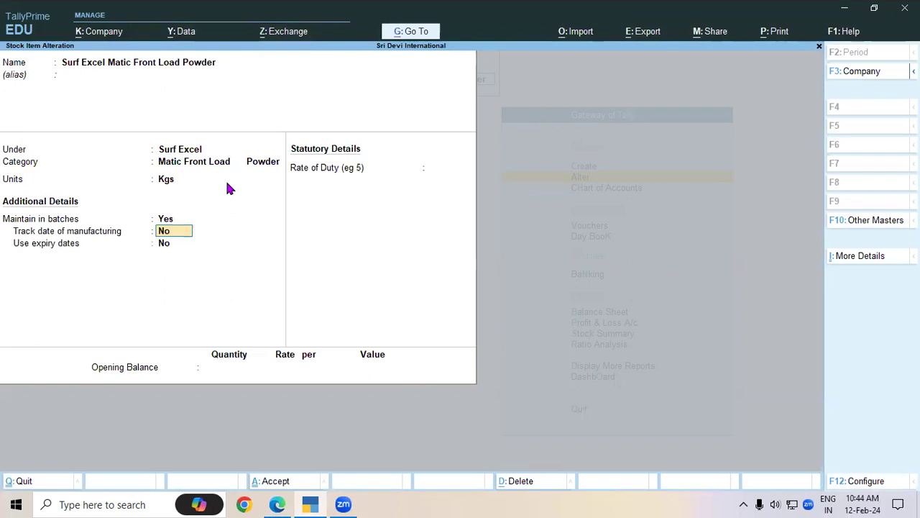
key("Return")
type("y")
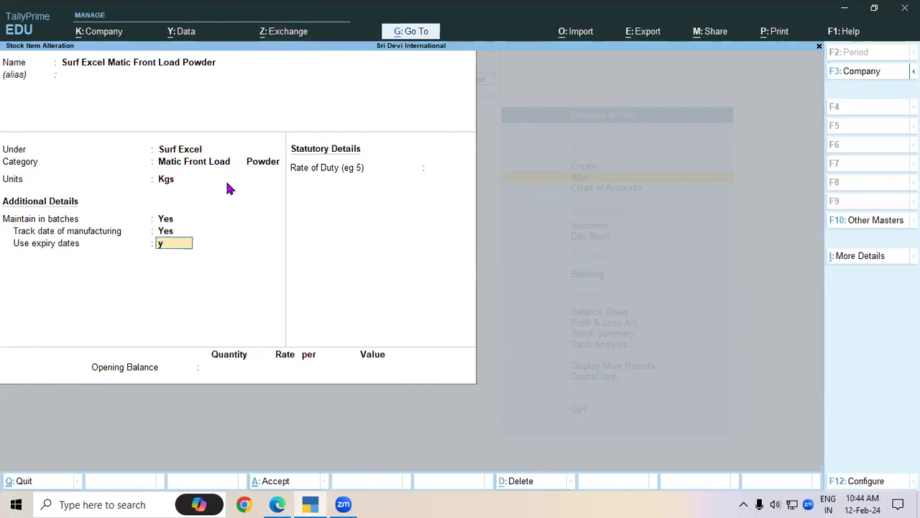
key("Return")
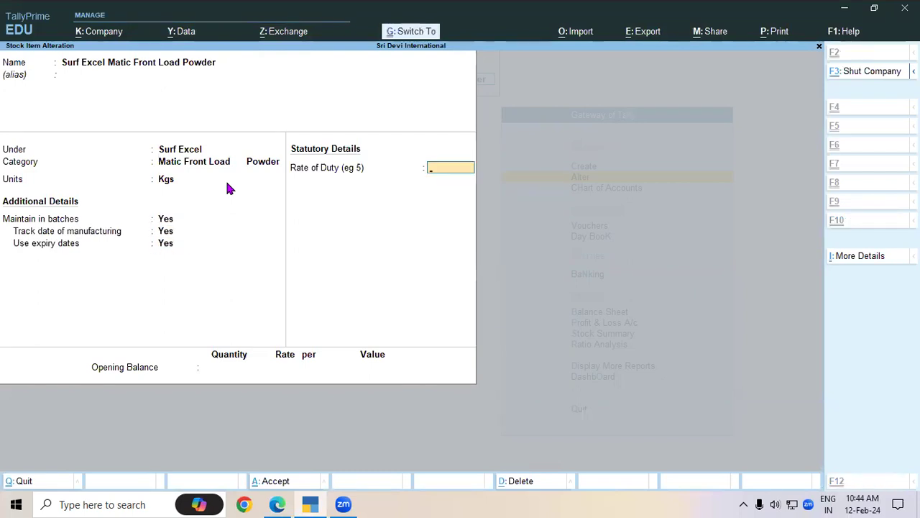
key("ctrl+a")
Underline "Top" in the second stock item of the PDF notes, and open Surf Excel Matic Top Load Powder for alteration in TallyPrime
key("alt+Tab")
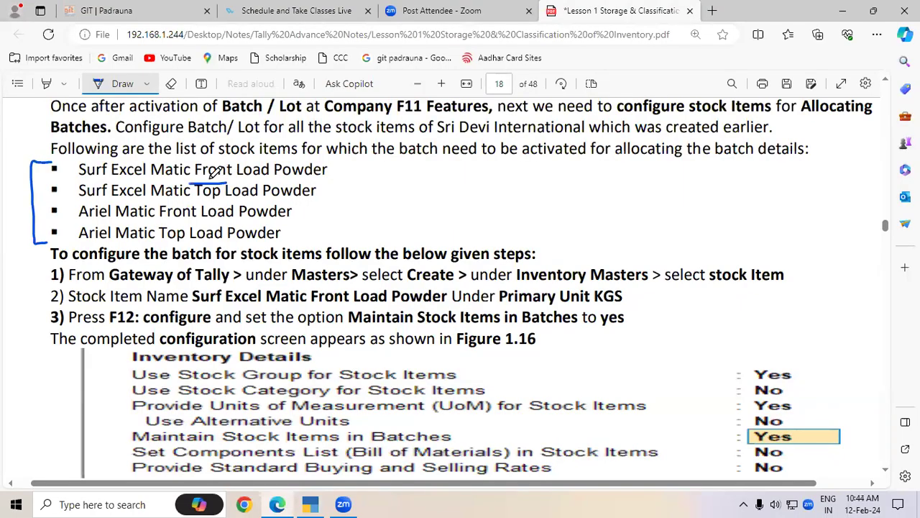
left_click_drag(193, 200, 221, 200)
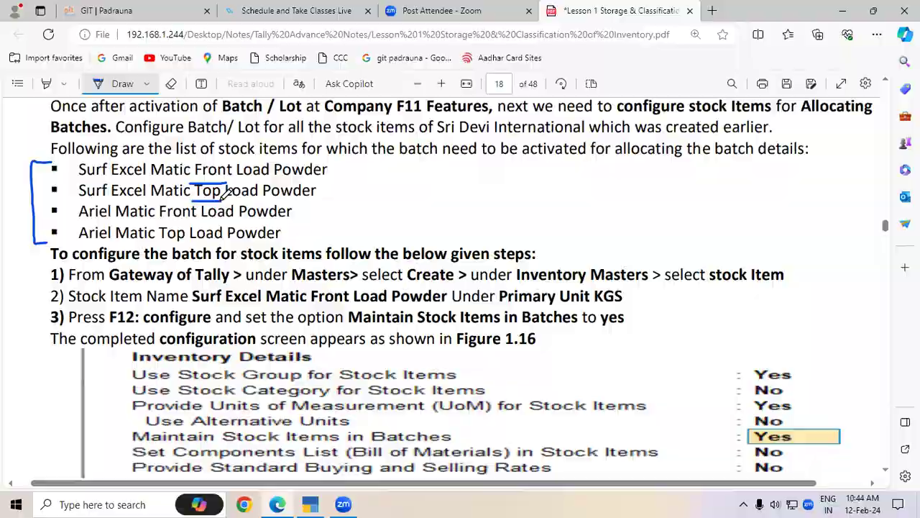
key("alt+Tab")
key("Down")
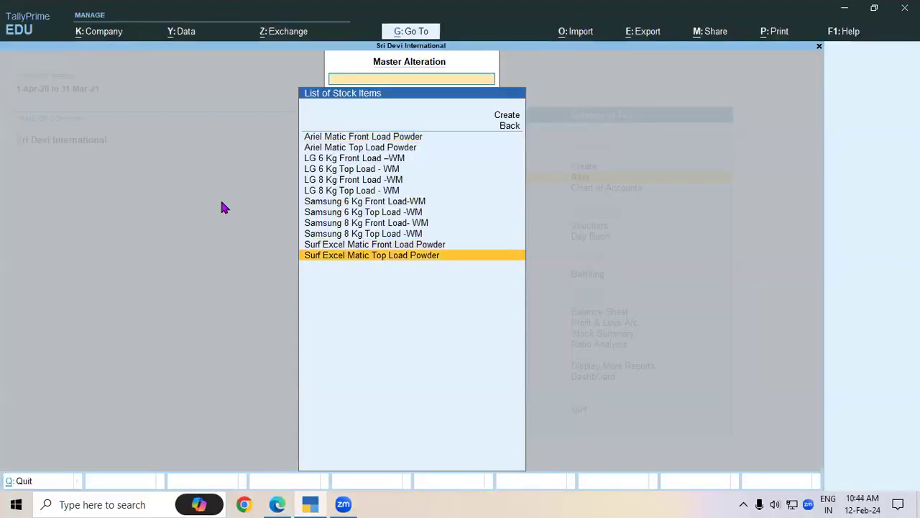
key("Return")
Set Maintain in batches, Track date of manufacturing and Use expiry dates to Yes for Surf Excel Matic Top Load Powder and save it
key("Return")
key("Return")
key("Return")
key("Return")
key("Return")
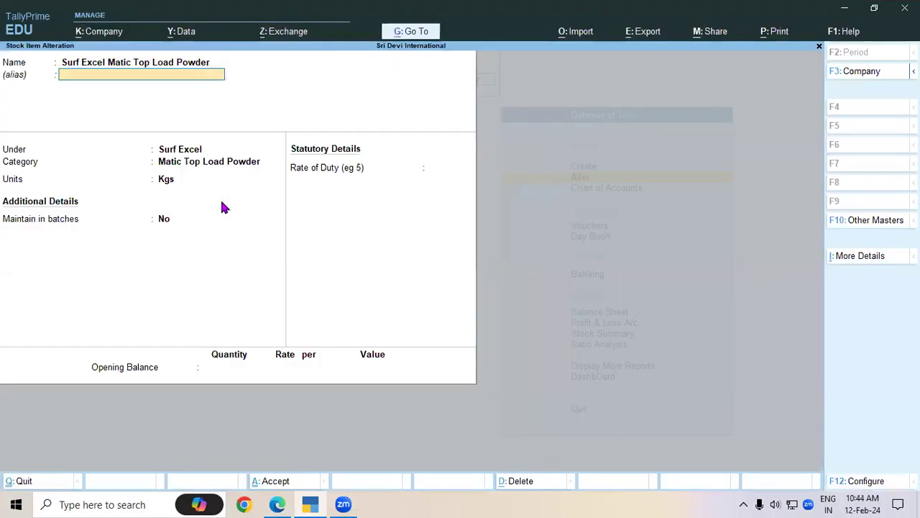
type("y")
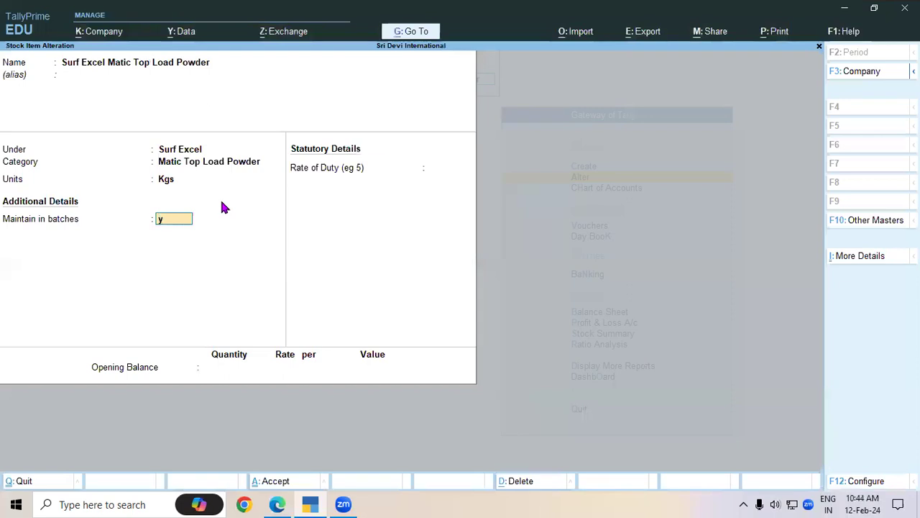
key("Return")
type("y")
key("Return")
type("y")
key("Return")
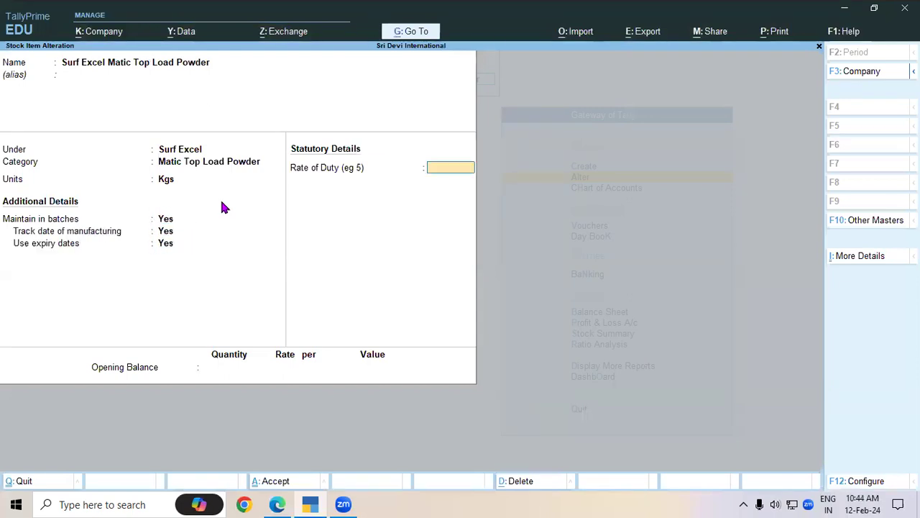
key("ctrl")
key("ctrl+a")
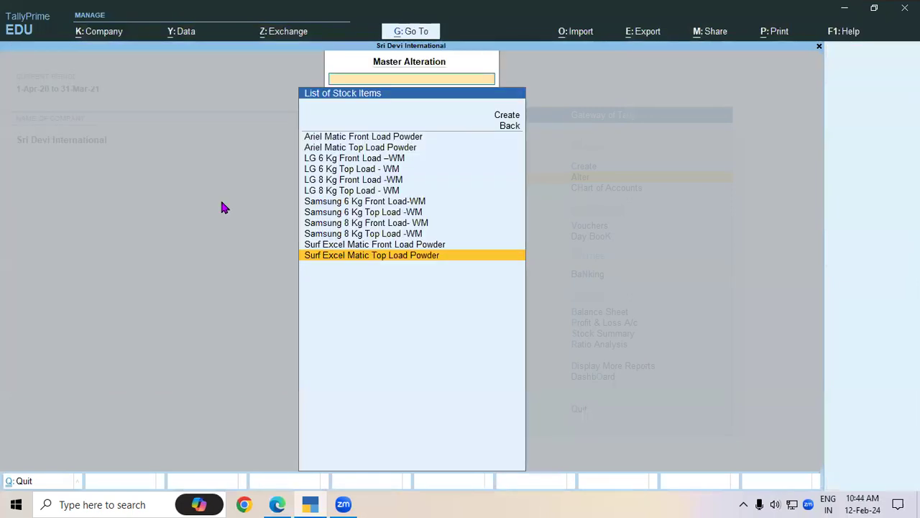
Check the stock item list in the PDF notes and open Ariel Matic Front Load Powder for alteration in TallyPrime
key("alt+Tab")
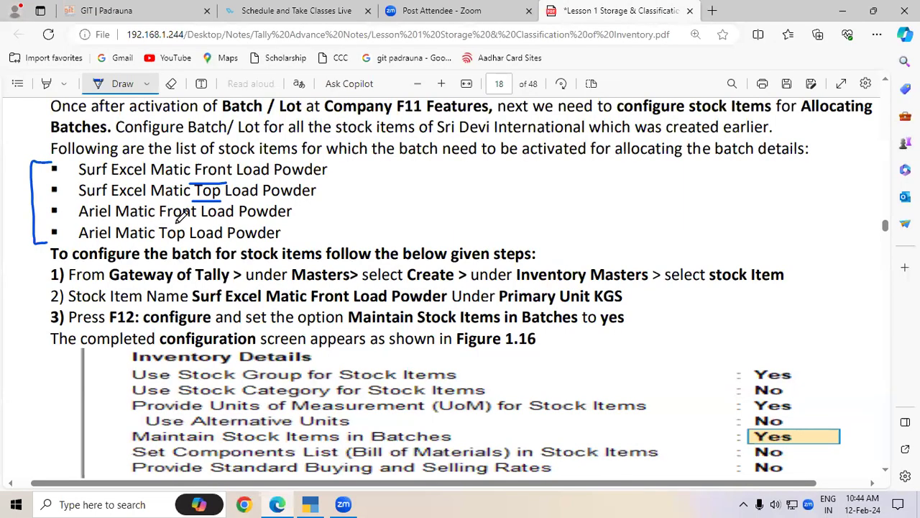
key("alt+Tab")
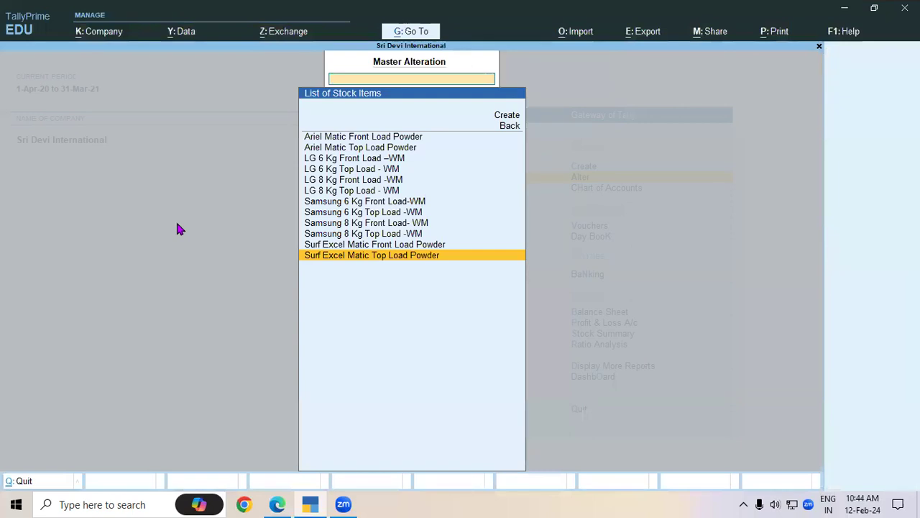
key("Up")
key("Up")
key("Up")
key("Up")
key("Up")
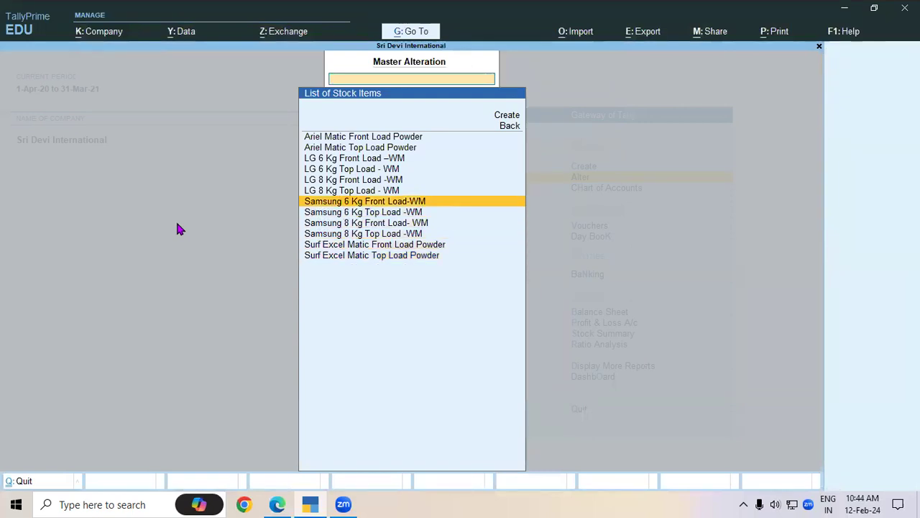
key("Up")
key("Up")
key("Up")
key("Up")
key("Up")
key("Up")
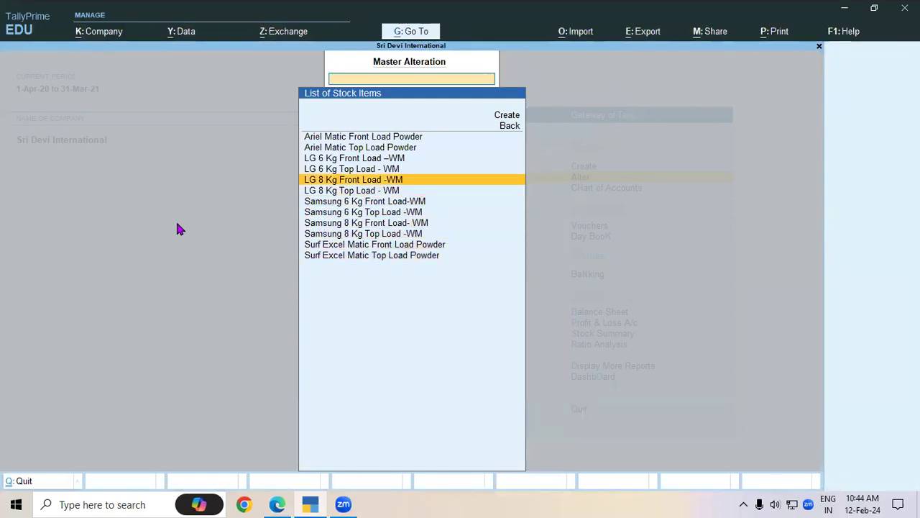
key("Return")
Set Maintain in batches, Track date of manufacturing and Use expiry dates to Yes for Ariel Matic Front Load Powder and save it
key("Return")
key("Return")
key("Return")
key("Return")
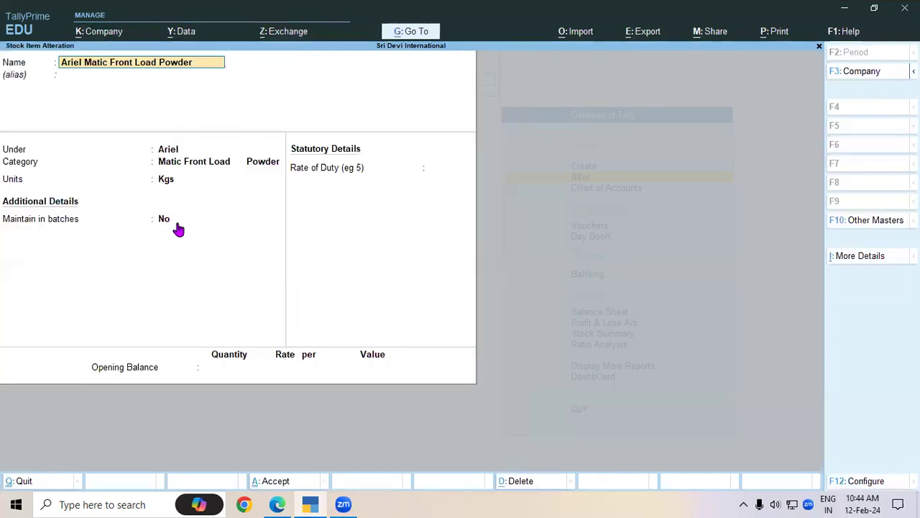
key("Return")
type("y")
key("Return")
type("y")
key("Return")
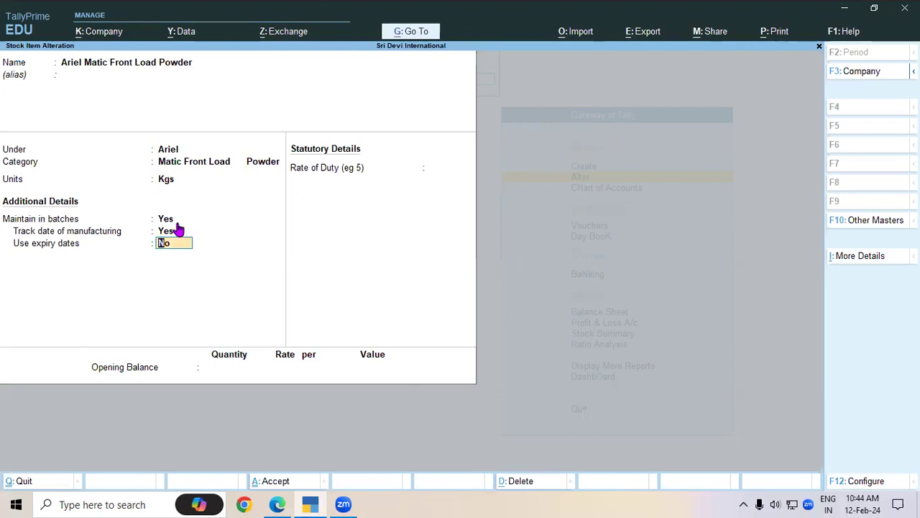
type("y")
key("Return")
type("y")
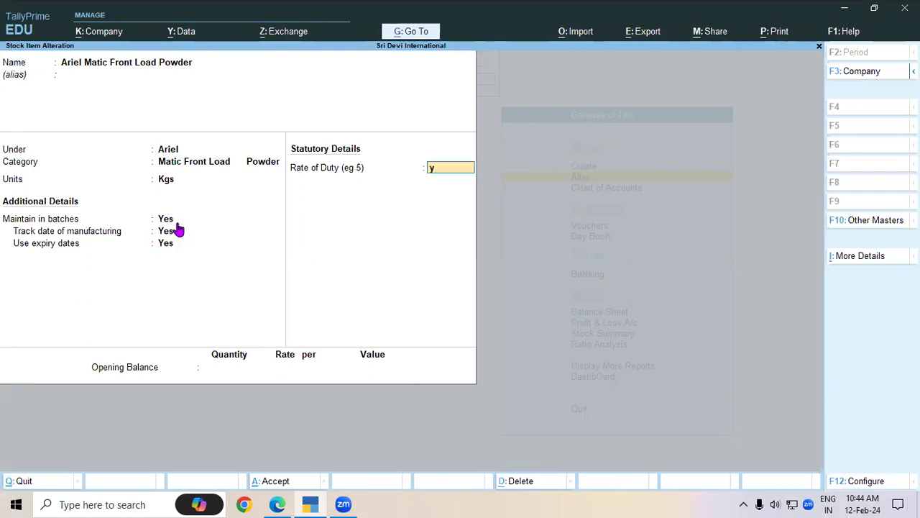
key("BackSpace")
key("Return")
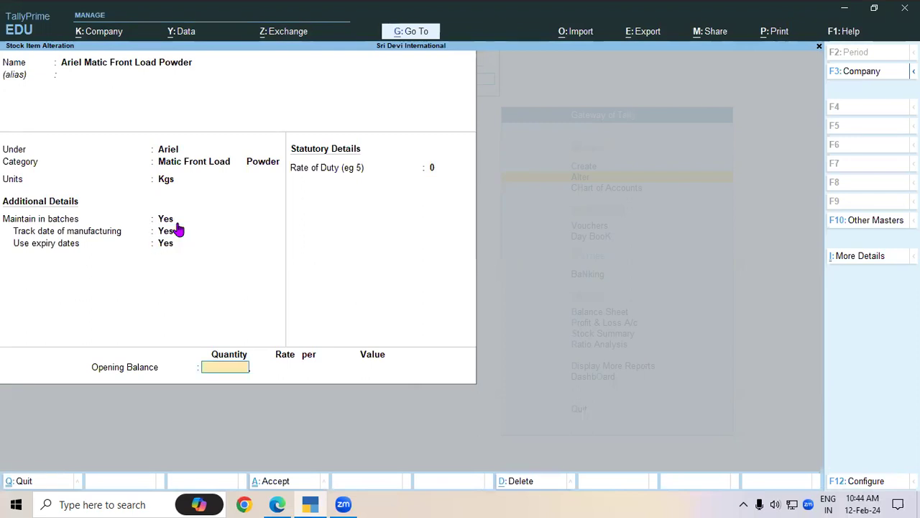
key("ctrl+a")
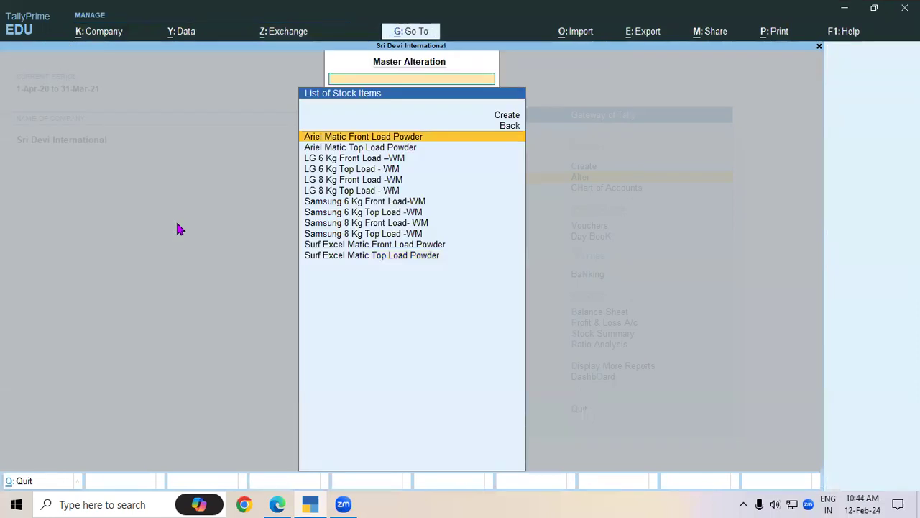
Alter Ariel Matic Top Load Powder, setting Maintain in batches, Track date of manufacturing and Use expiry dates to Yes, and save it
key("Down")
key("Return")
key("Return")
key("Return")
key("Return")
key("Return")
key("Return")
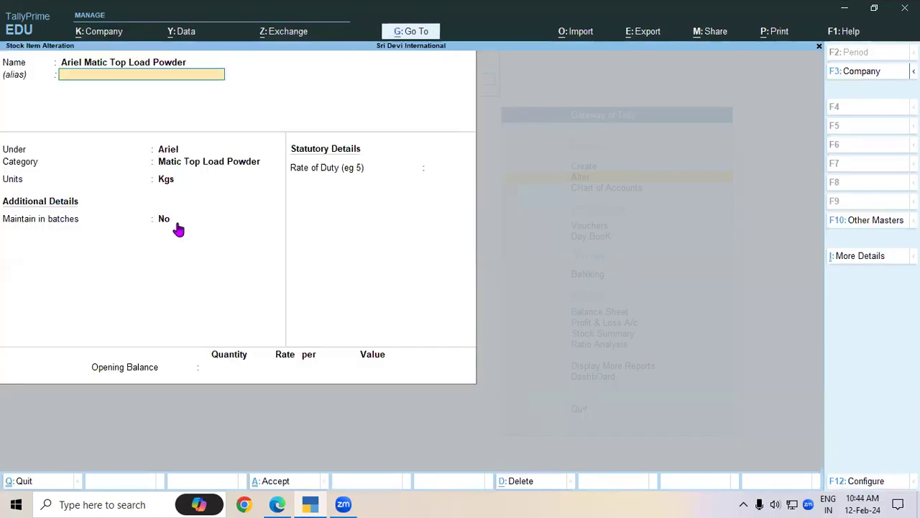
type("y")
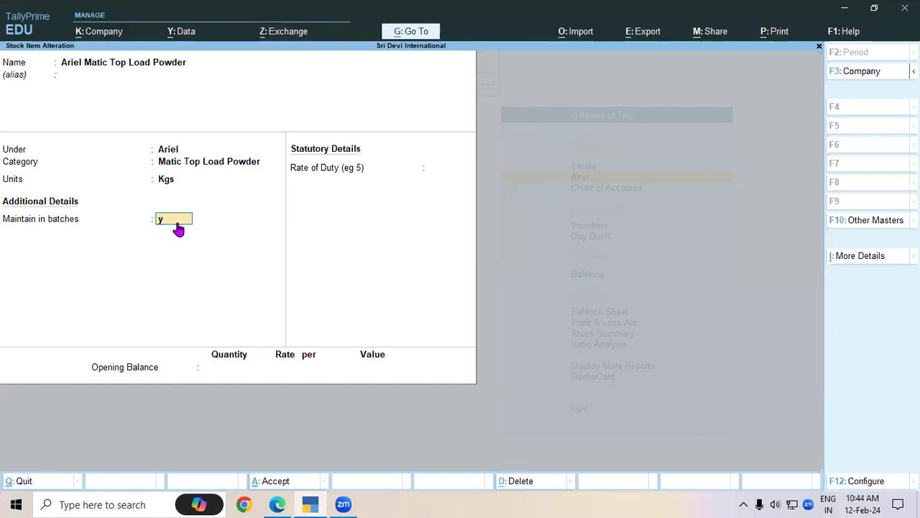
key("Return")
type("y")
key("Return")
type("y")
key("Return")
type("y")
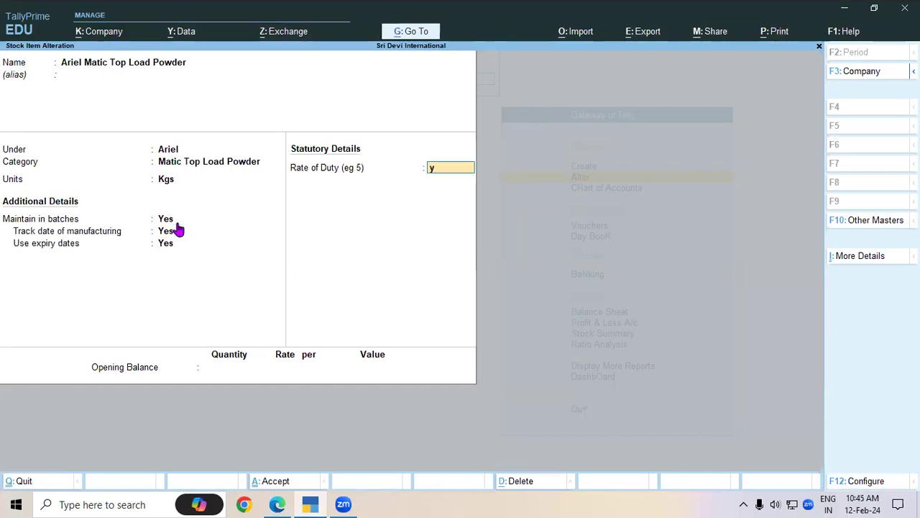
key("BackSpace")
key("ctrl+a")
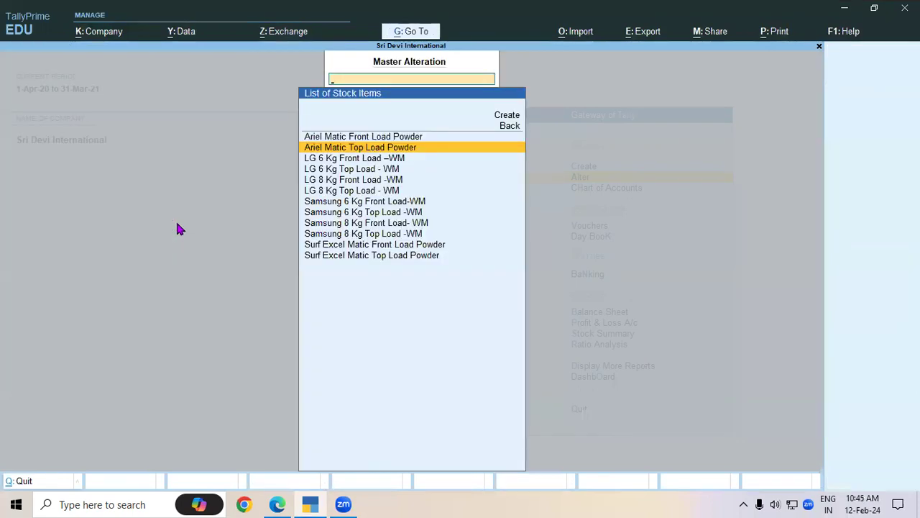
In the lesson PDF, go to section 1.5.1.1 on batch allocation and underline "Purchase Invoice" in its heading
left_click(278, 504)
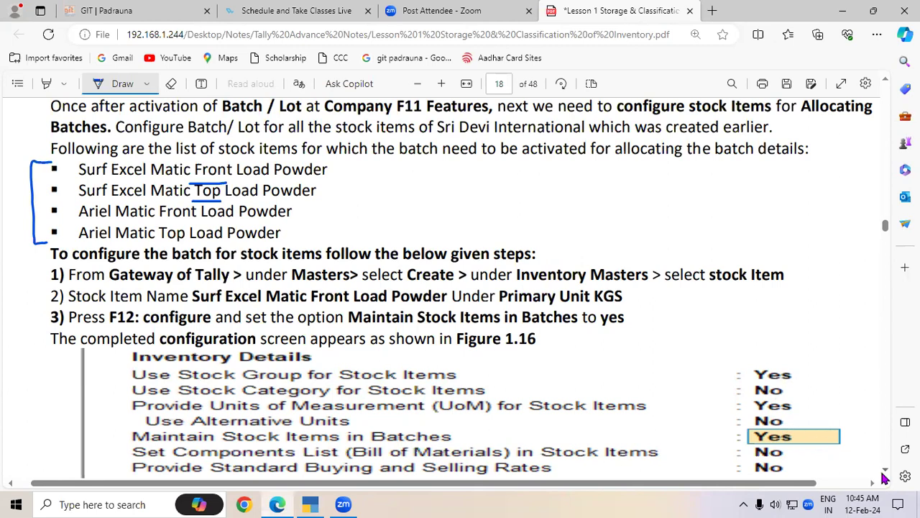
scroll(884, 474, "down", 6)
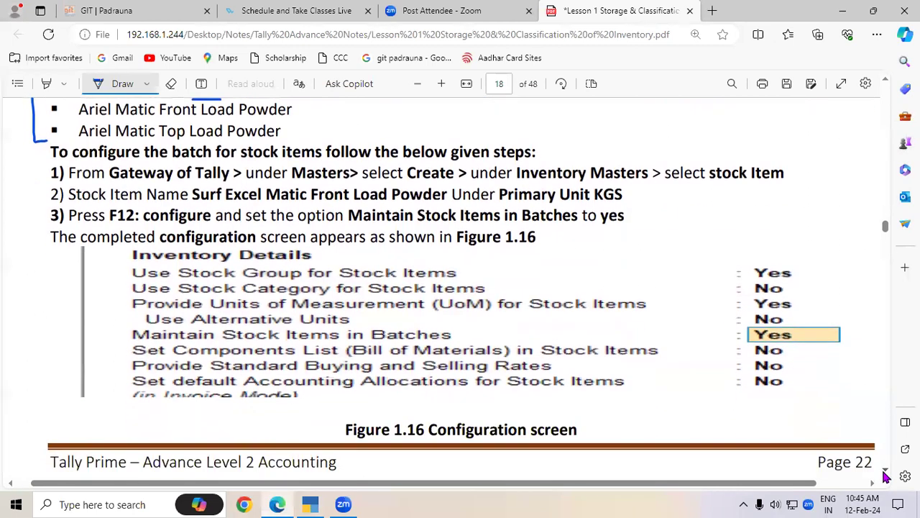
scroll(884, 474, "down", 8)
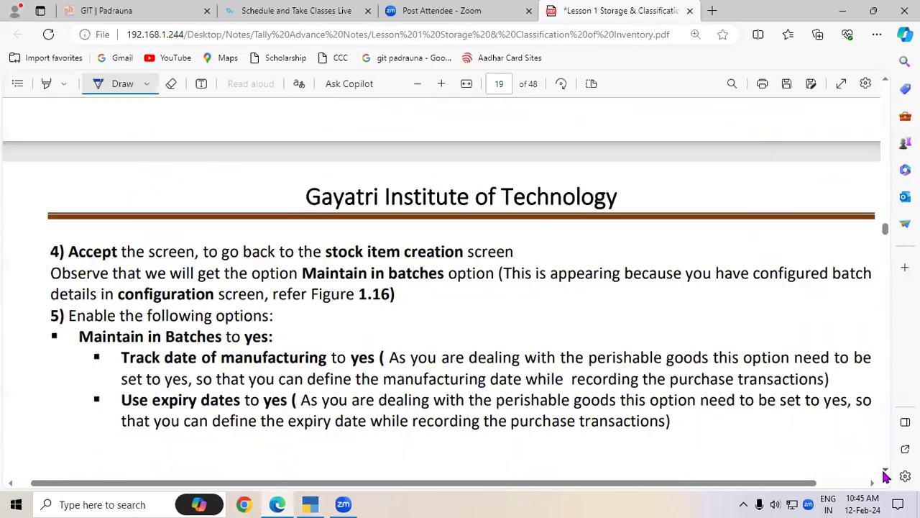
scroll(884, 474, "down", 8)
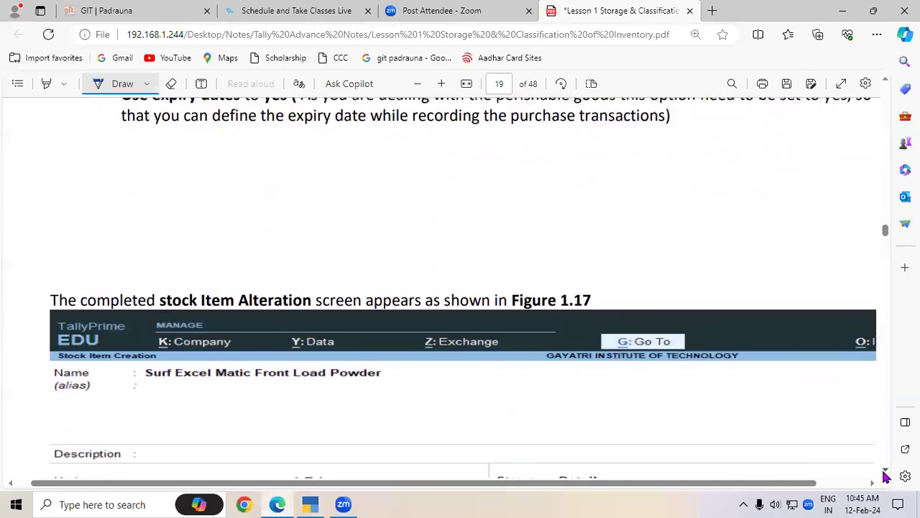
scroll(884, 475, "down", 7)
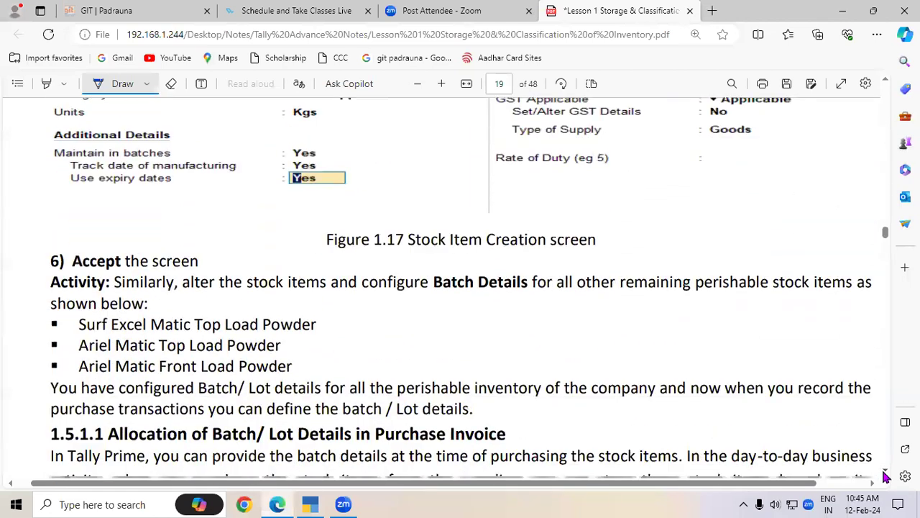
scroll(884, 474, "down", 4)
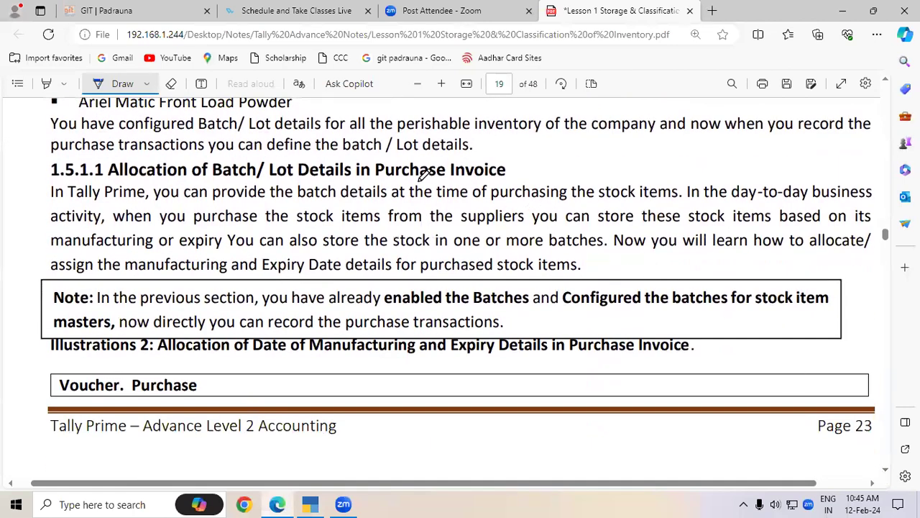
left_click_drag(374, 181, 509, 181)
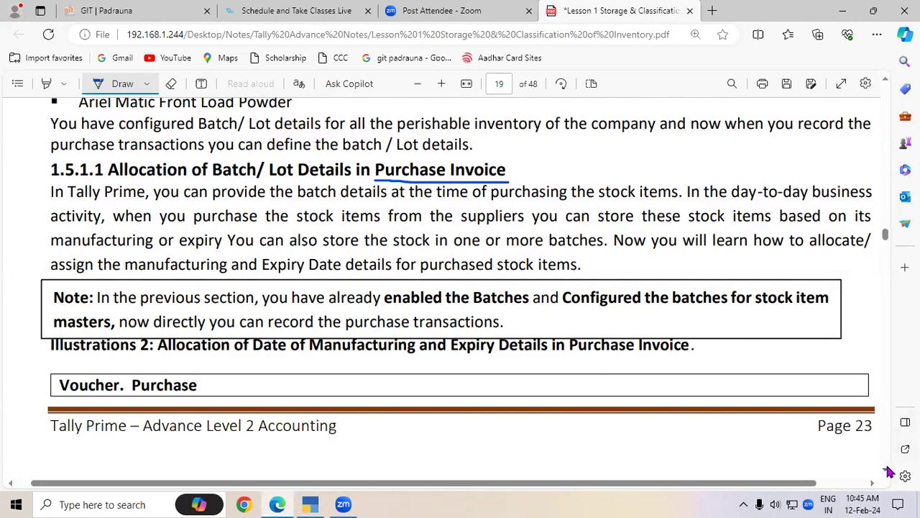
Underline "1st April 2020", "HUL Manufacturer" and "batches" in the purchase illustration above Table 1.16
scroll(888, 471, "down", 3)
scroll(888, 471, "down", 6)
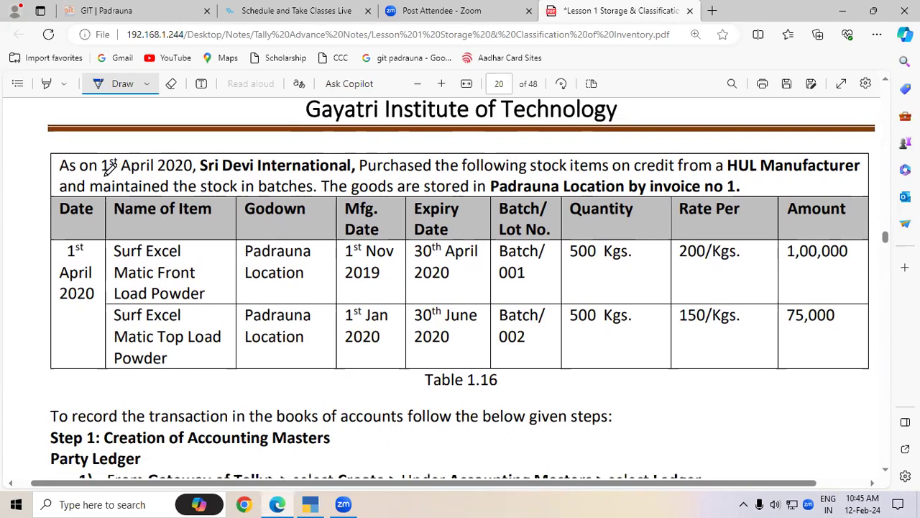
left_click_drag(103, 173, 191, 172)
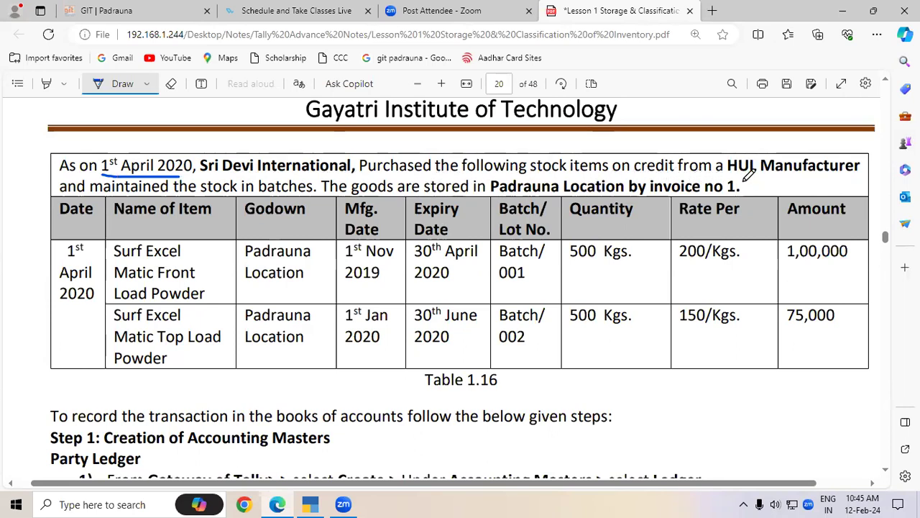
left_click_drag(727, 173, 845, 173)
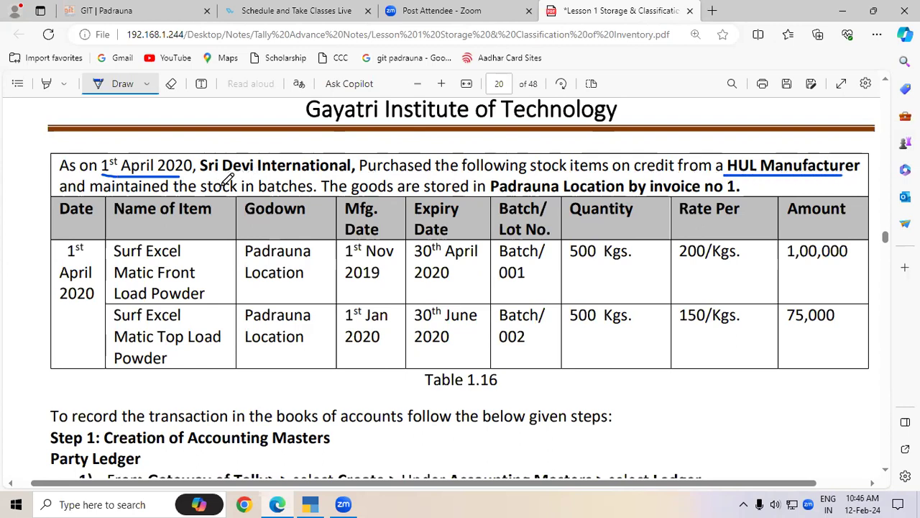
left_click_drag(260, 192, 313, 193)
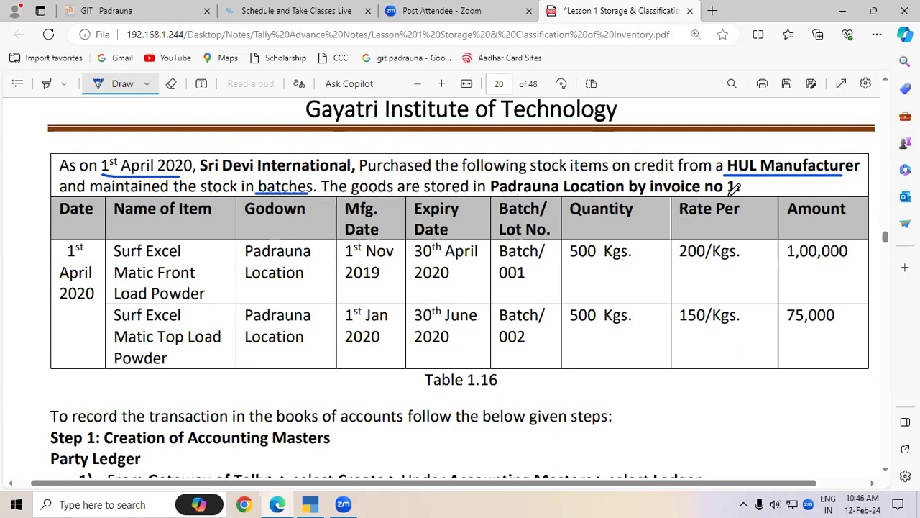
Switch to TallyPrime and start a purchase voucher with supplier invoice number 1 dated 1-Apr-20
left_click(310, 504)
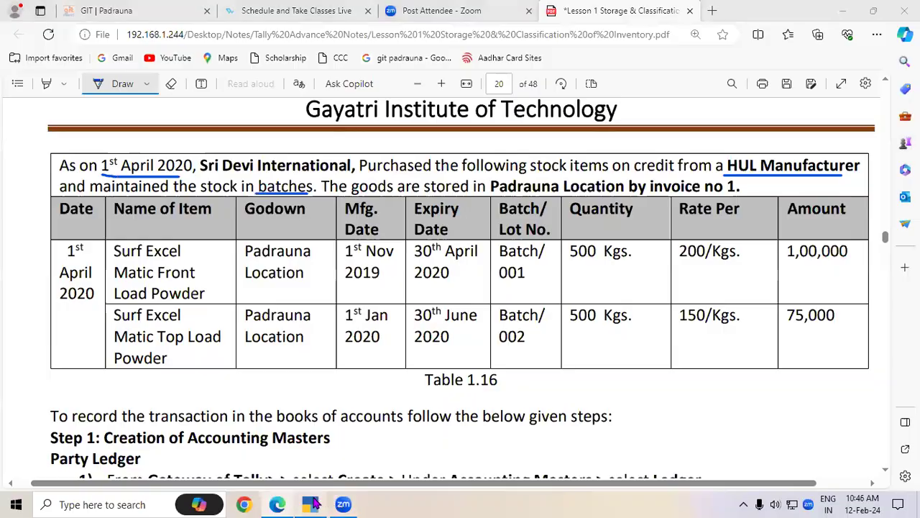
key("Escape")
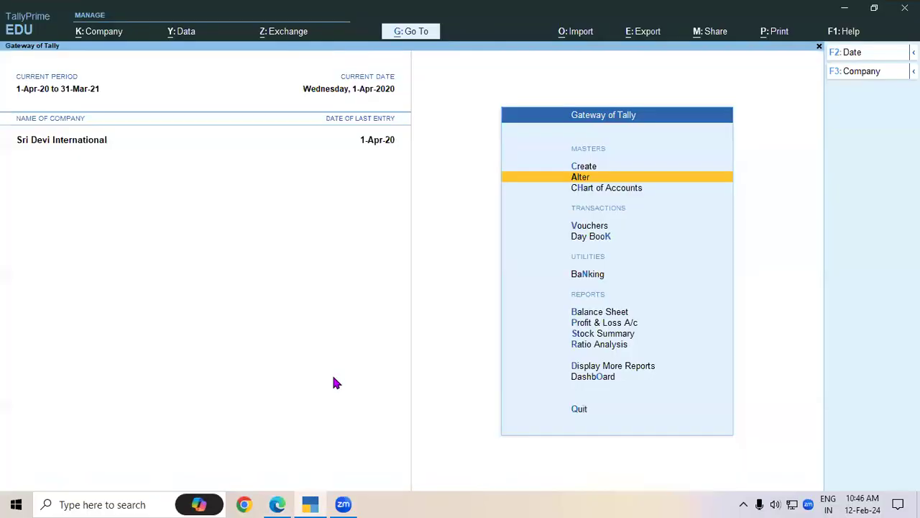
key("Down")
key("Down")
key("Down")
key("Up")
key("Return")
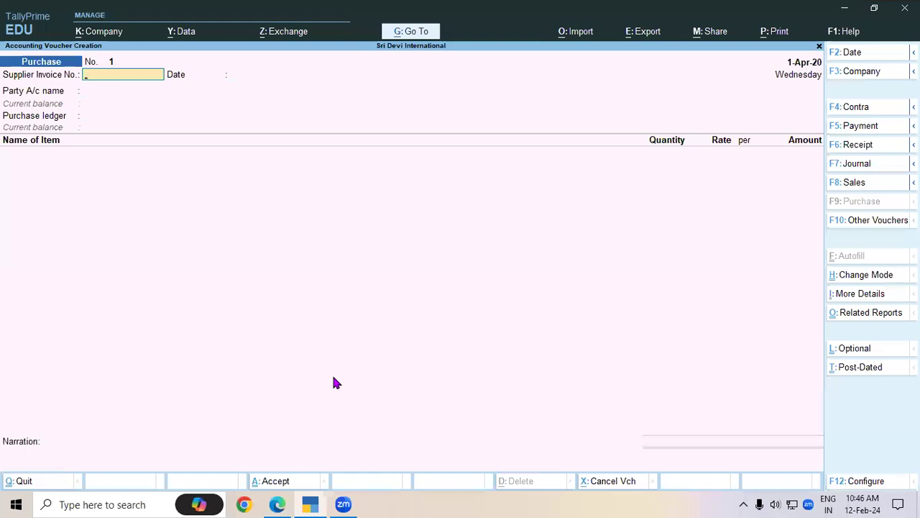
type("1")
key("Return")
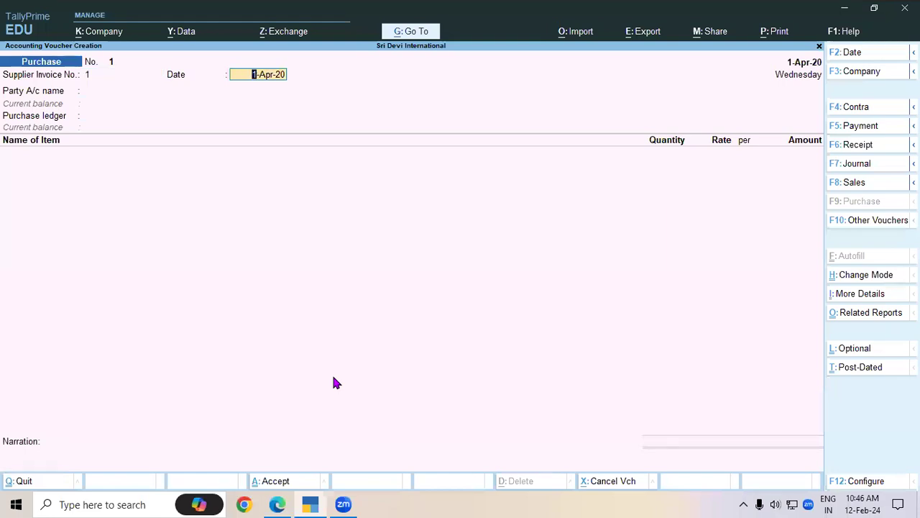
key("Return")
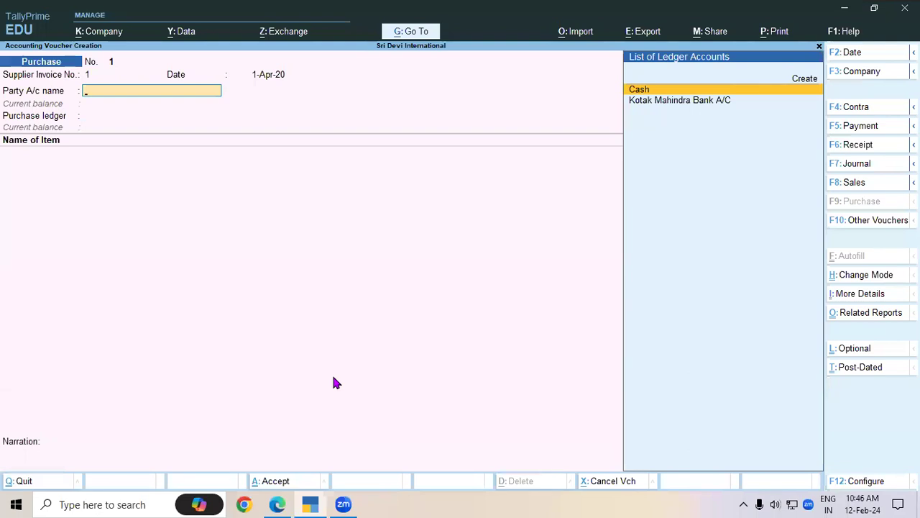
Start a new party ledger from the purchase voucher and copy the supplier name "HUL Manufacturer" from the PDF
key("alt+Tab")
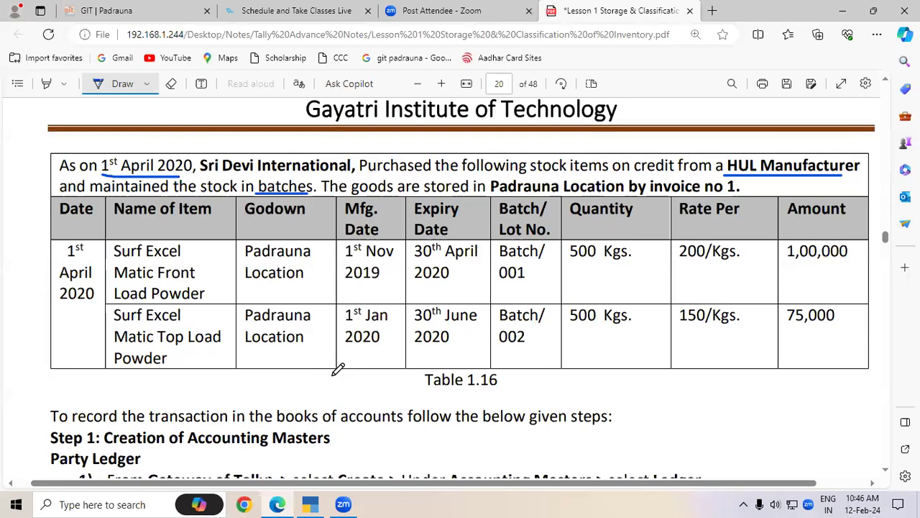
key("alt+Tab")
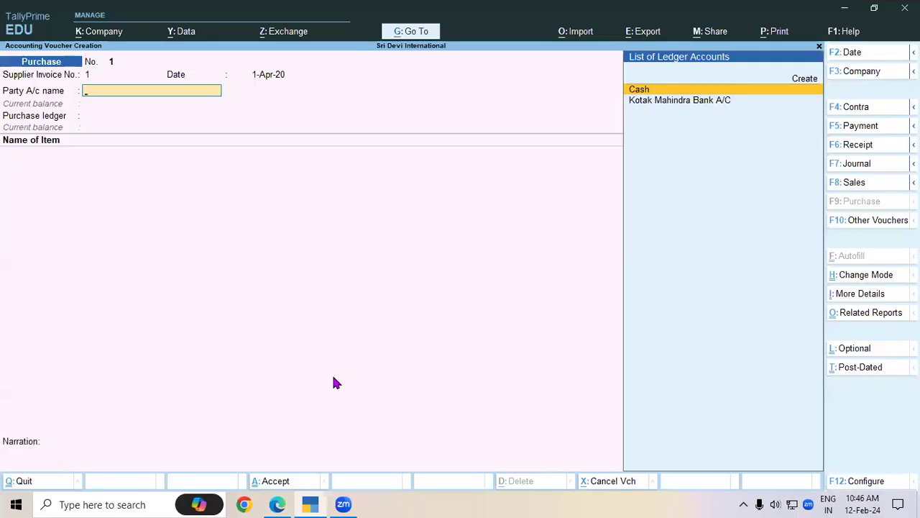
key("alt+c")
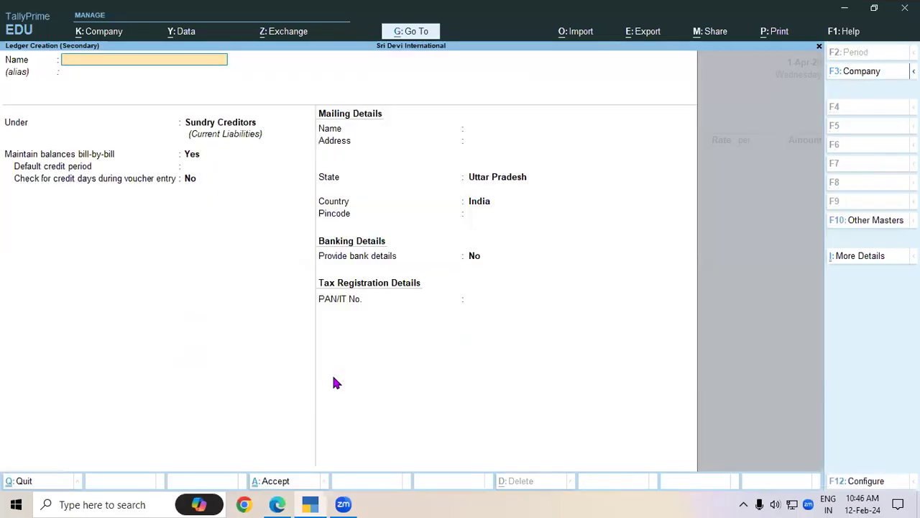
left_click(277, 504)
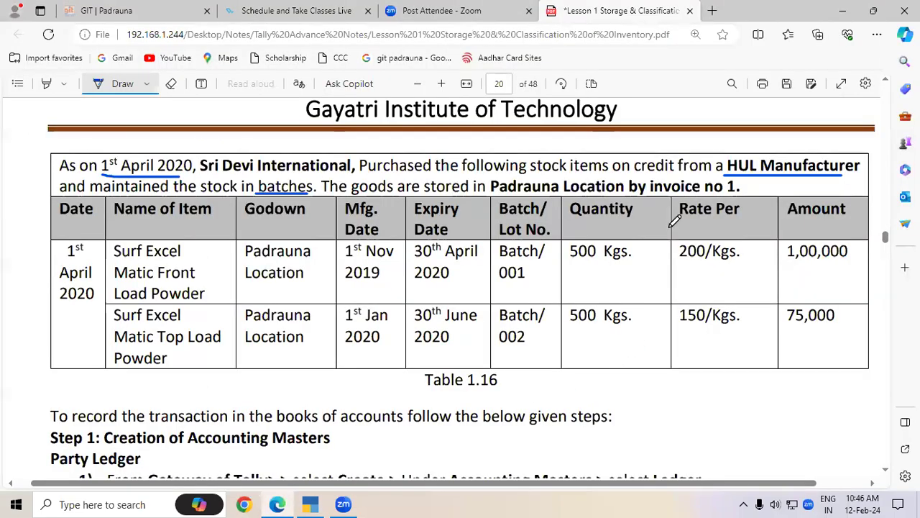
left_click(143, 86)
left_click_drag(733, 165, 861, 166)
key("ctrl+c")
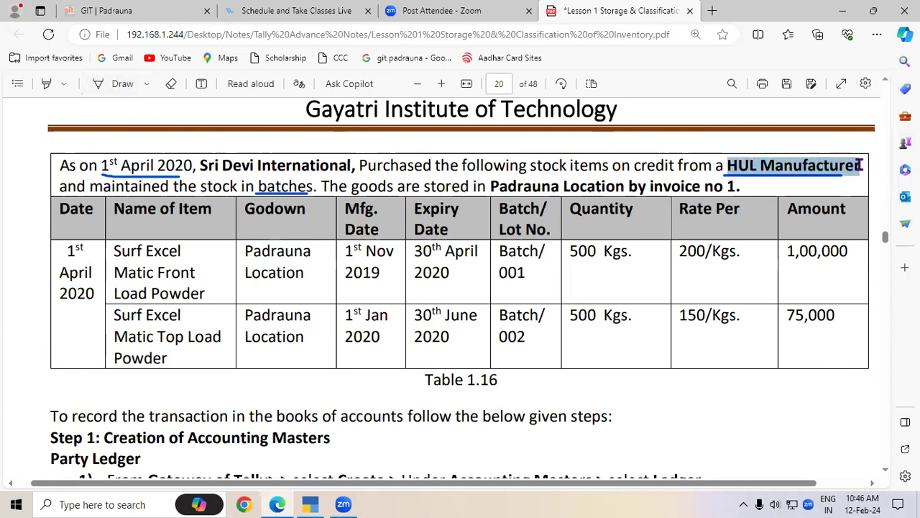
Create the party ledger HUL Manufacturer under Sundry Creditors in TallyPrime, keeping the default details, and save it
left_click(309, 504)
key("ctrl")
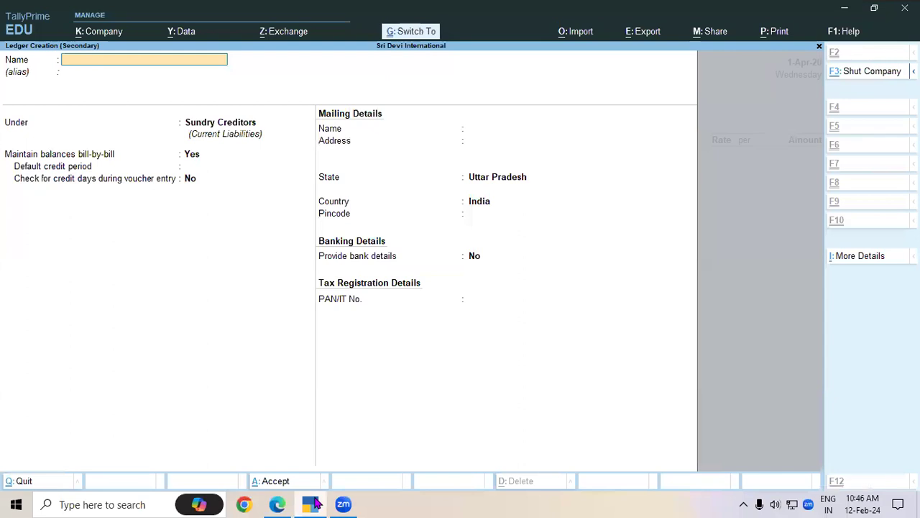
key("ctrl+v")
key("Return")
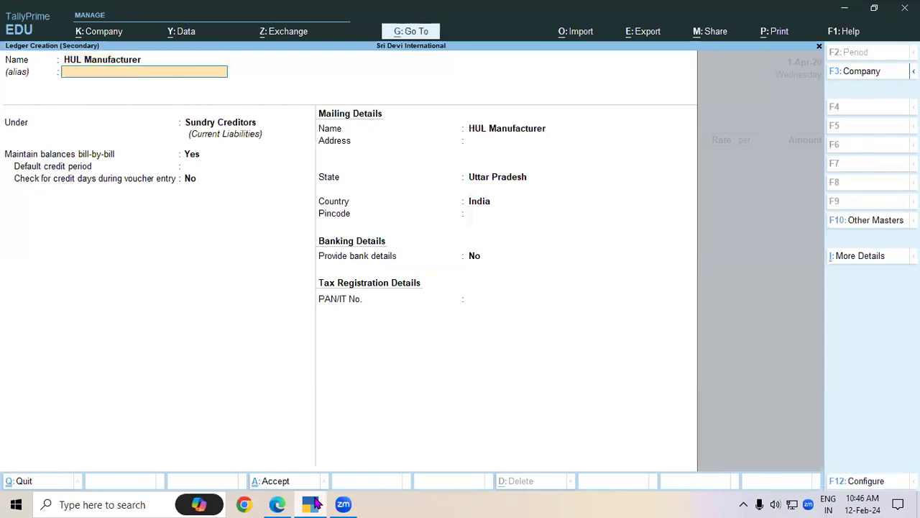
key("Return")
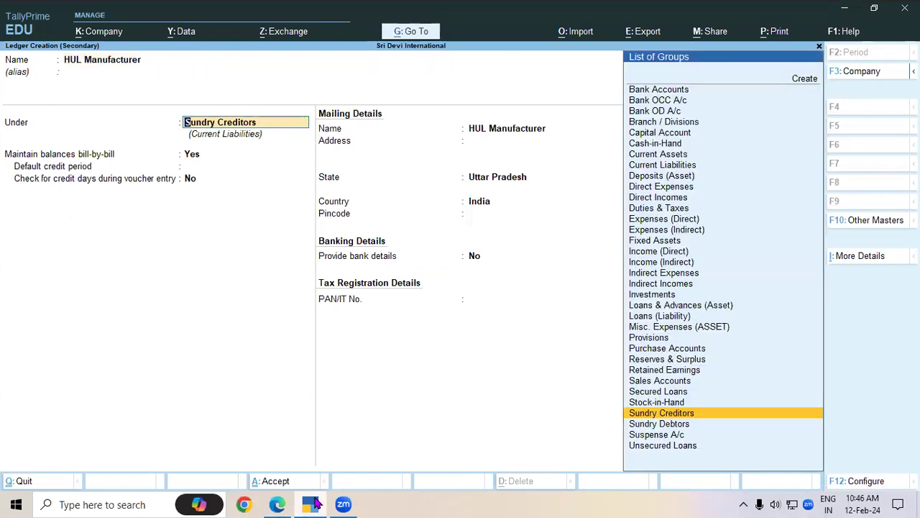
key("Return")
key("Return")
key("Return")
key("Return")
key("Return")
key("Return")
key("Return")
key("Return")
key("Return")
key("Return")
key("Return")
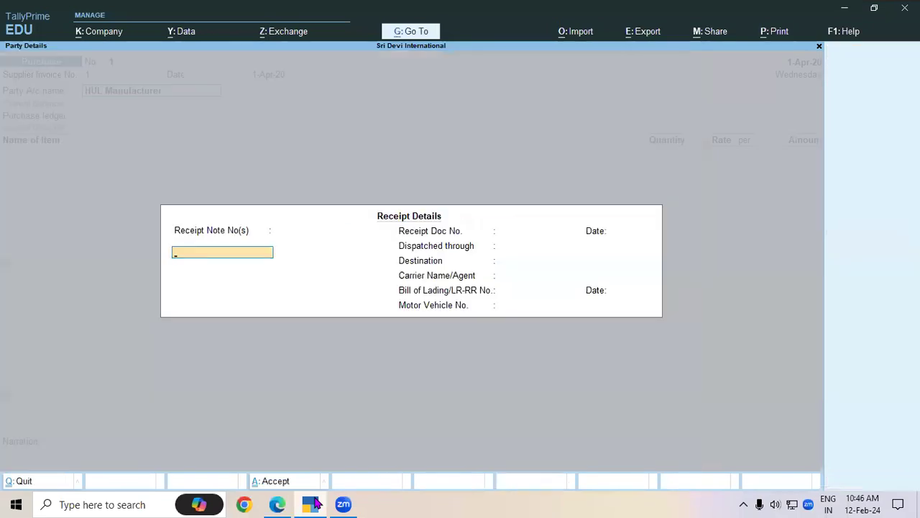
Accept the blank receipt details and the default party details for HUL Manufacturer
key("ctrl+a")
key("Return")
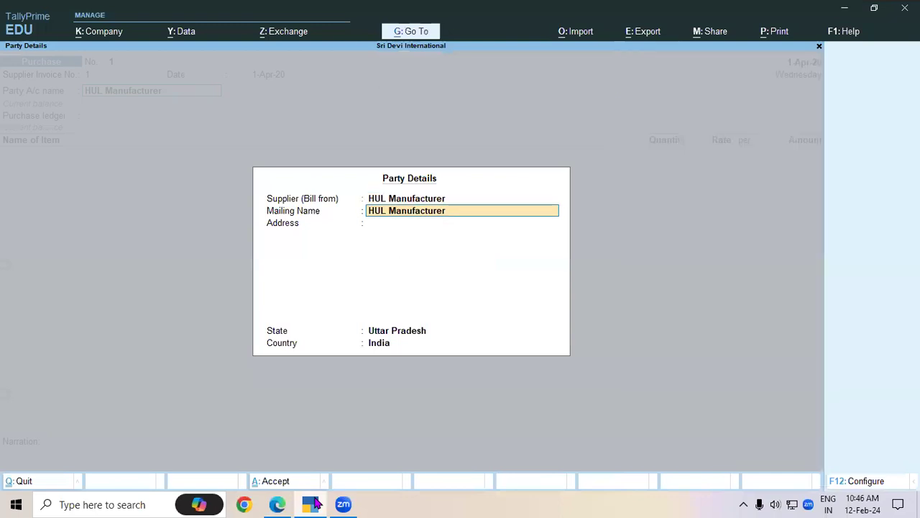
key("Return")
key("Return")
key("ctrl+a")
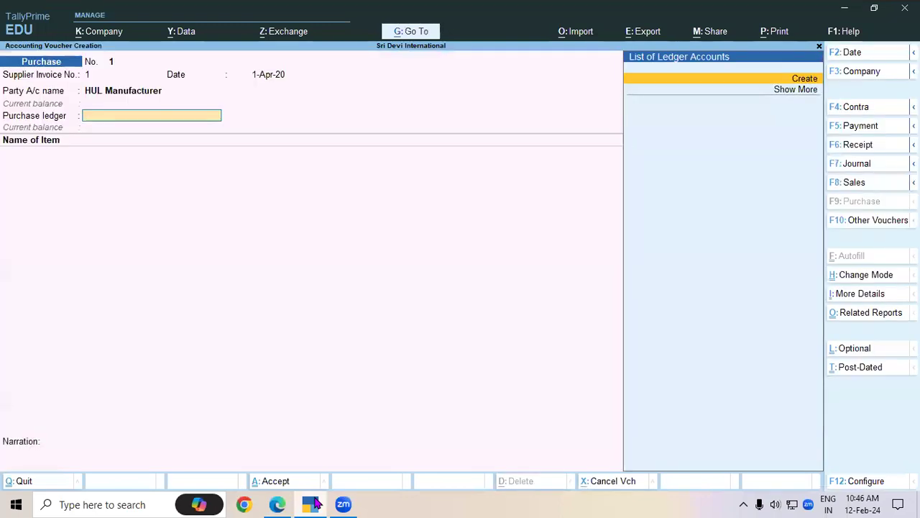
Create the purchase ledger Purchase A/c under Purchase Accounts for the voucher, and check the item table in the PDF notes
key("Return")
type("Pu")
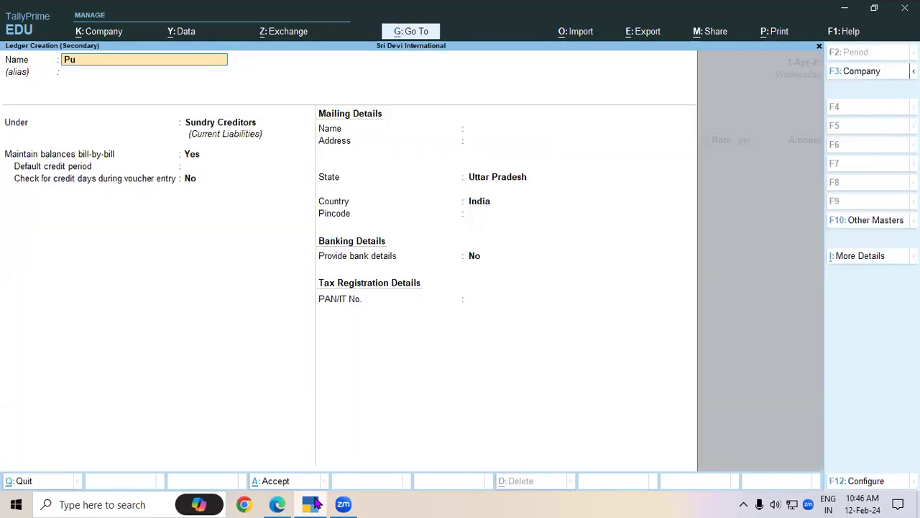
type("rchase A/c")
key("Return")
key("Return")
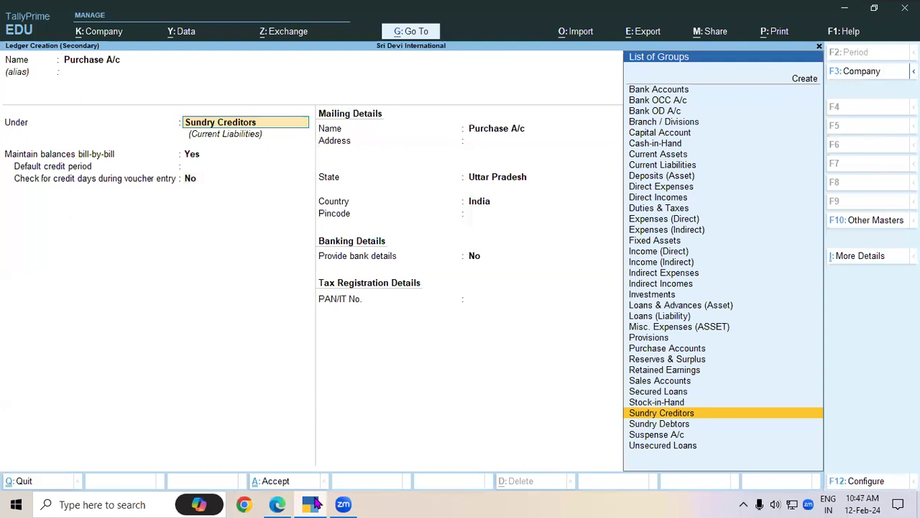
type("P")
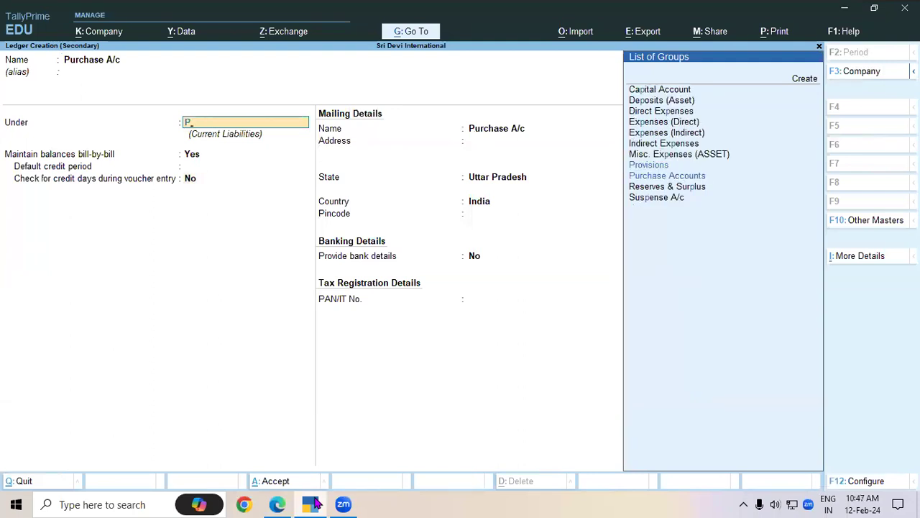
key("Down")
key("Down")
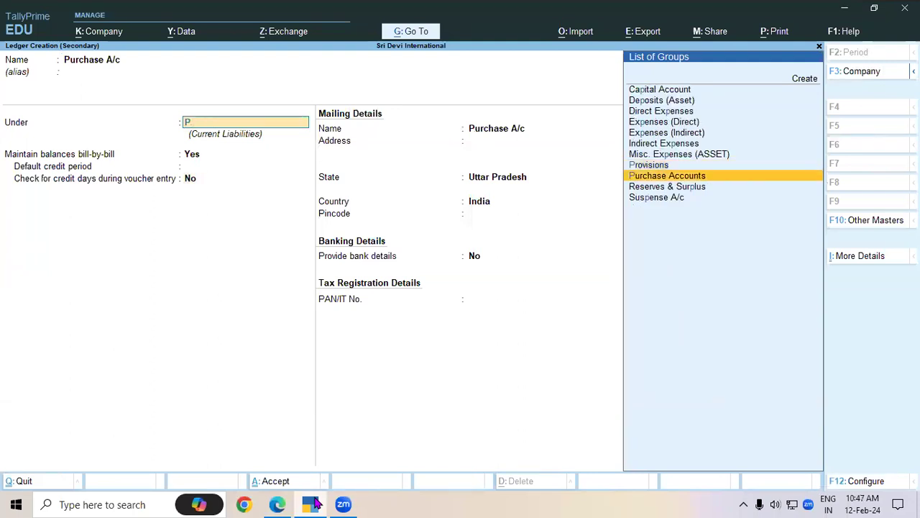
key("Return")
key("Return")
key("Return")
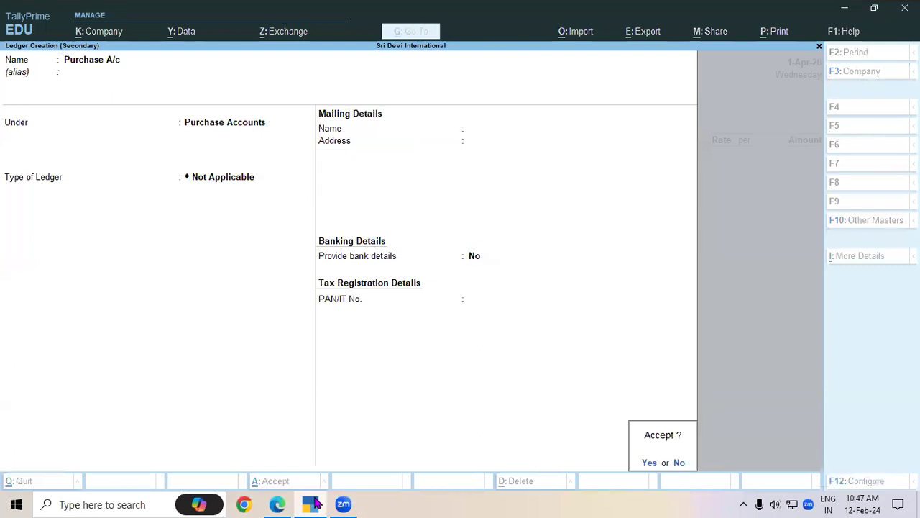
key("Return")
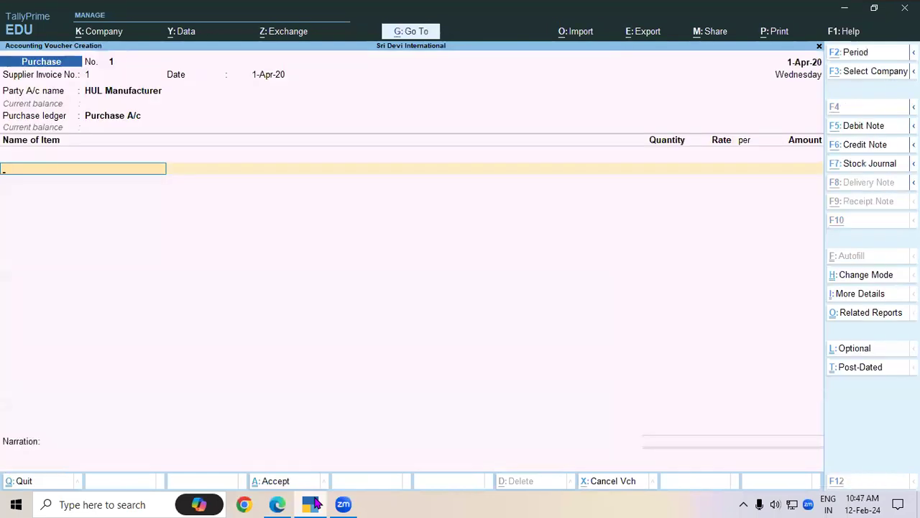
key("alt+Tab")
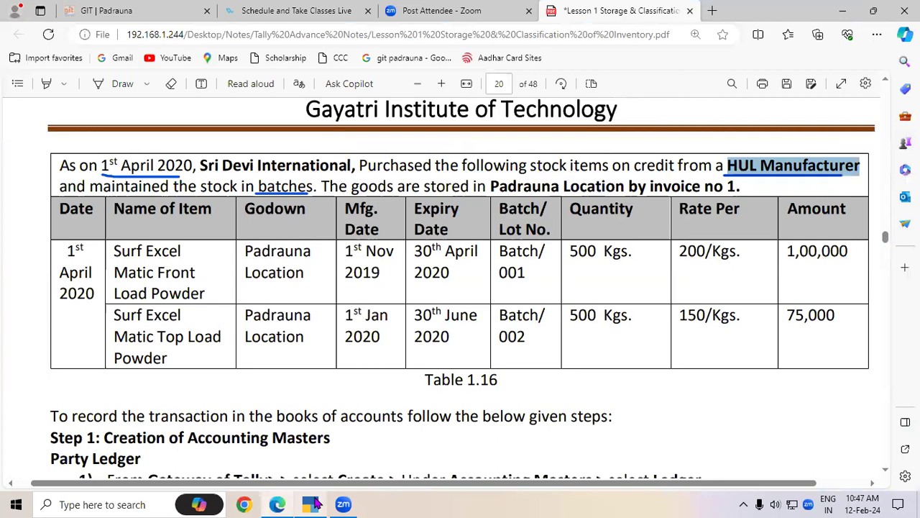
left_click(314, 504)
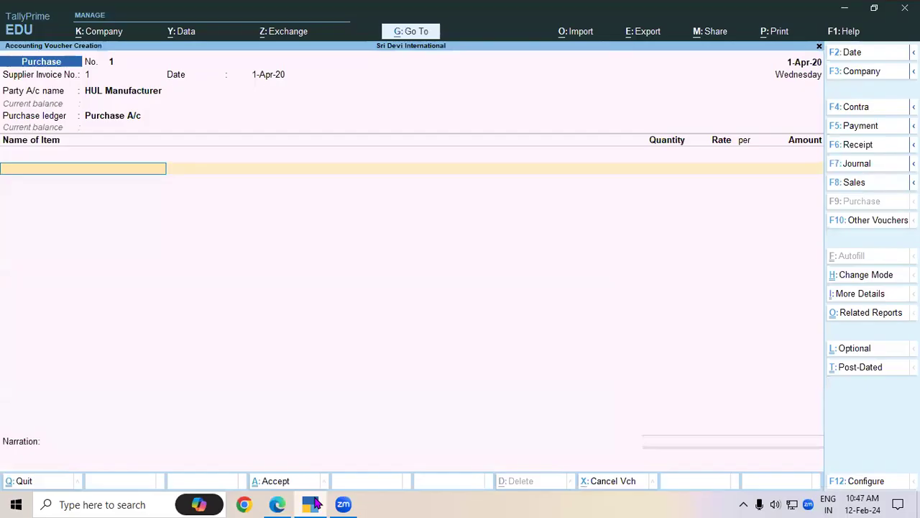
Add Surf Excel Matic Front Load Powder to the purchase voucher and allocate it to the Padrauna – UP godown
type("Su")
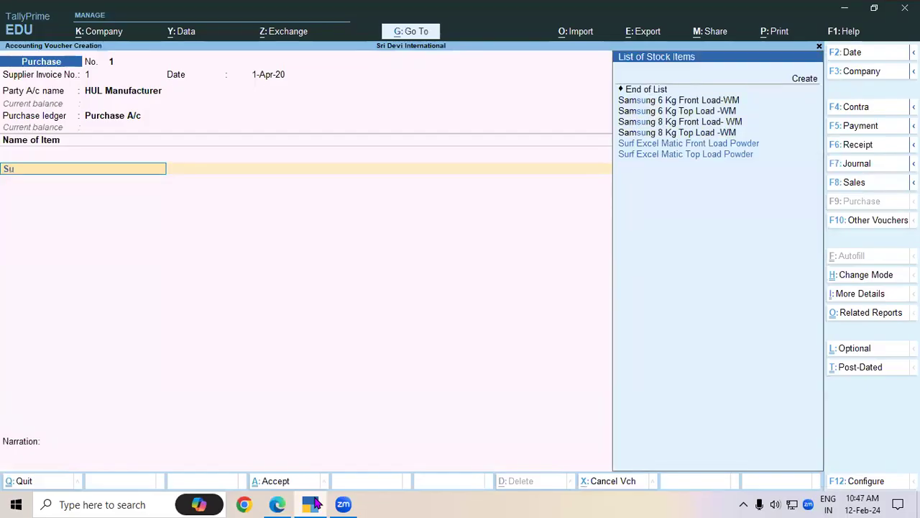
key("Return")
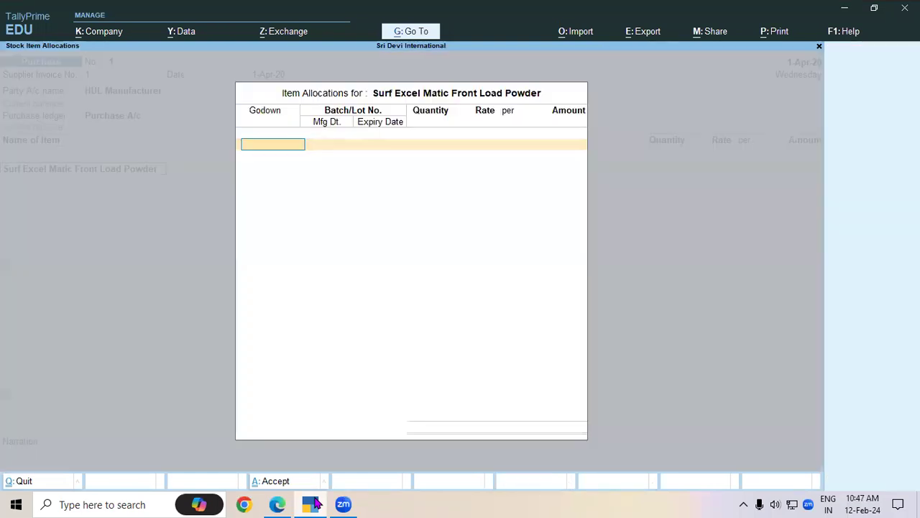
left_click(314, 503)
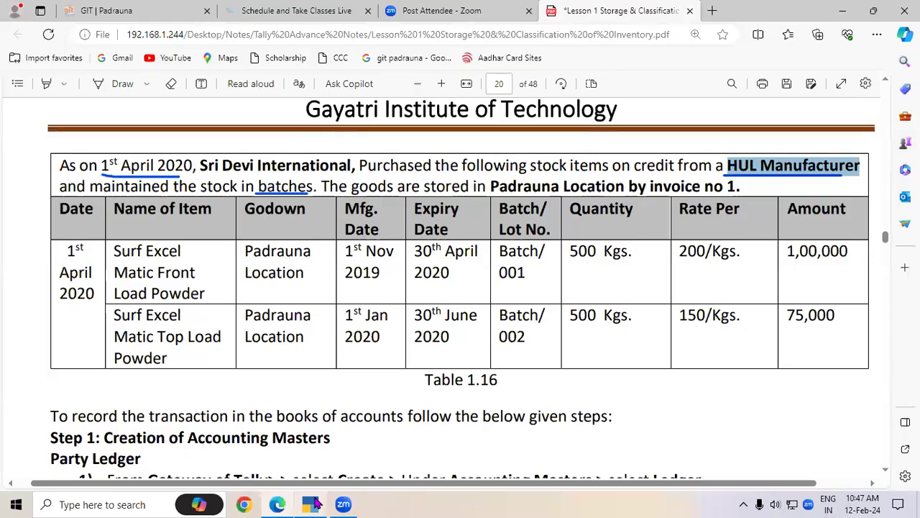
left_click(315, 503)
key("Down")
key("Down")
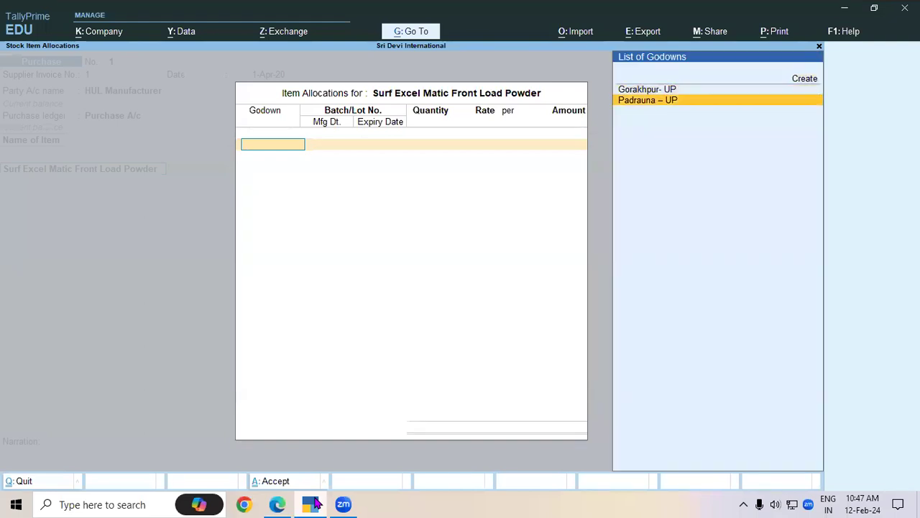
key("Return")
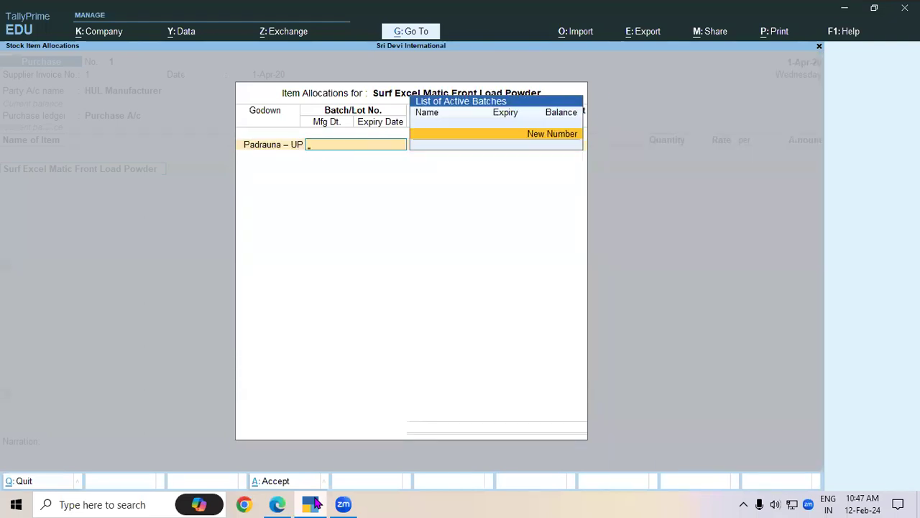
Assign the new batch number Batch/001 from the PDF table to the Front Load Powder allocation, without spaces in it
key("Return")
left_click(315, 503)
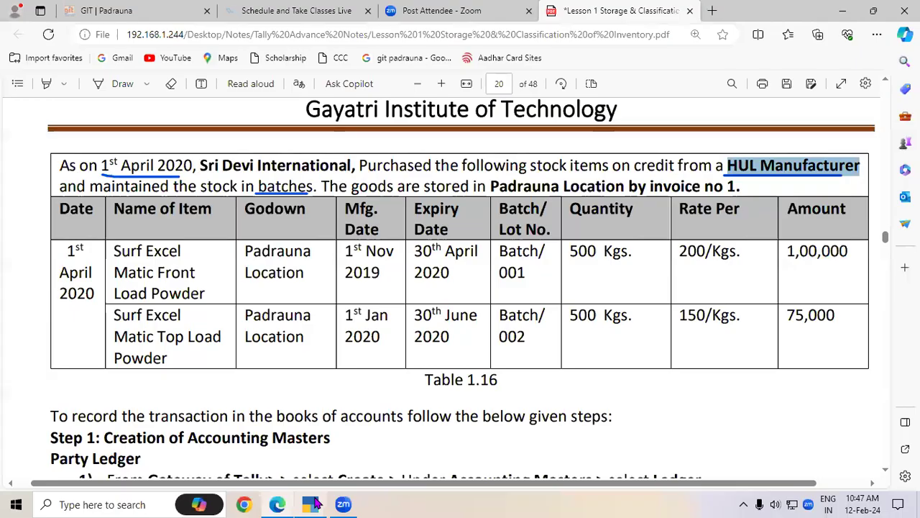
left_click(204, 291)
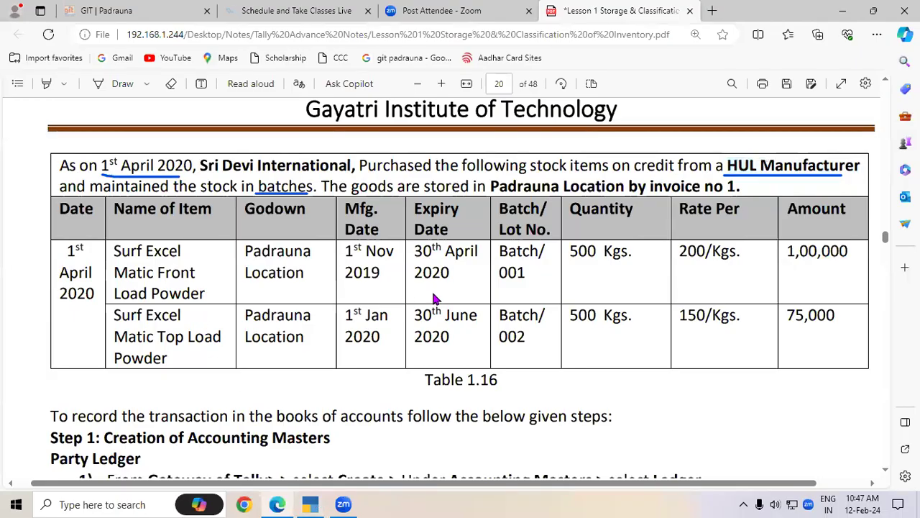
left_click_drag(505, 256, 526, 271)
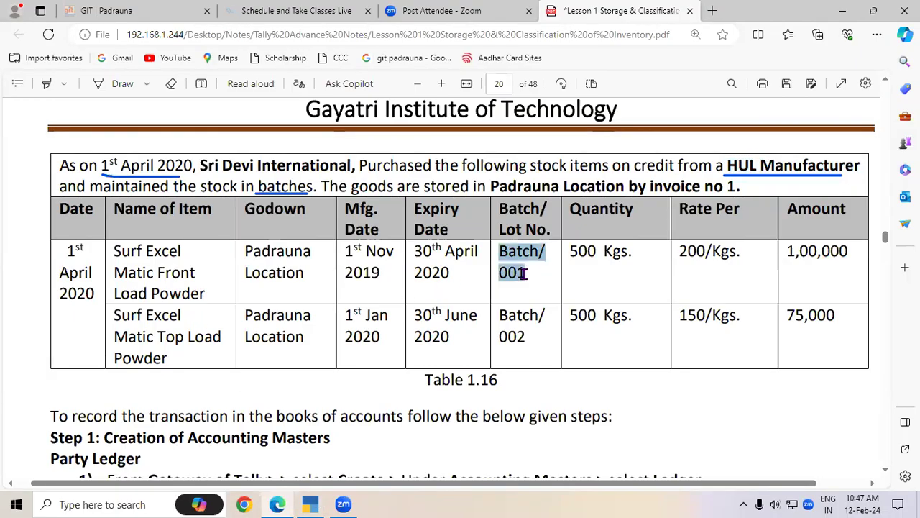
left_click(310, 504)
key("ctrl+alt+v")
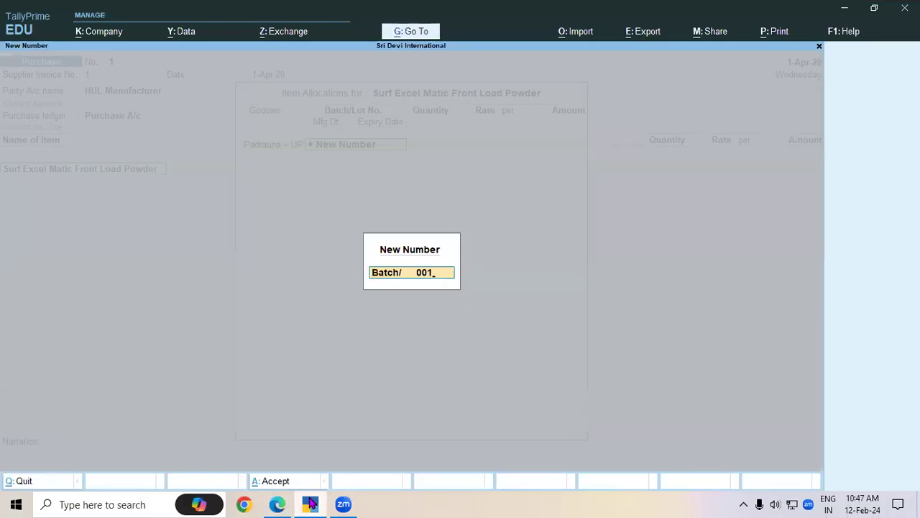
key("Left")
key("Left")
key("Left")
key("BackSpace")
key("BackSpace")
key("BackSpace")
key("BackSpace")
key("BackSpace")
key("Return")
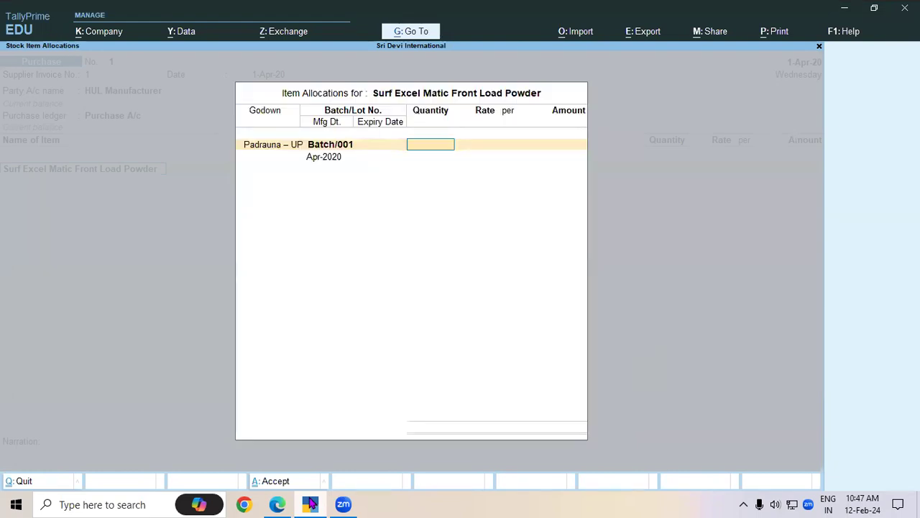
Enter a quantity of 500 Kgs at a rate of 200 per Kg for Batch/001, checking the PDF table
left_click(310, 504)
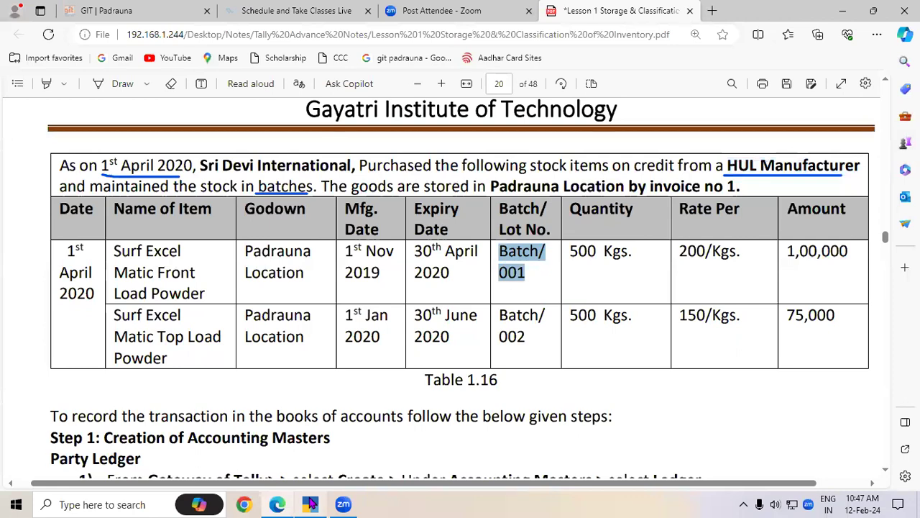
left_click(310, 504)
type("500")
key("Return")
type("200")
key("Return")
key("Return")
key("Return")
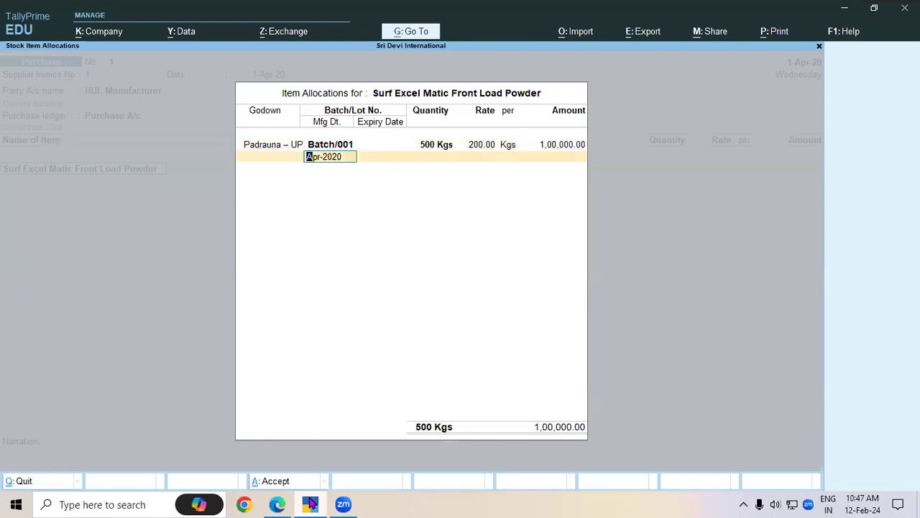
Set Batch/001's manufacturing date to Nov-2019 and expiry date to 30-Apr-20 per the PDF, and finish the item allocation
left_click(310, 504)
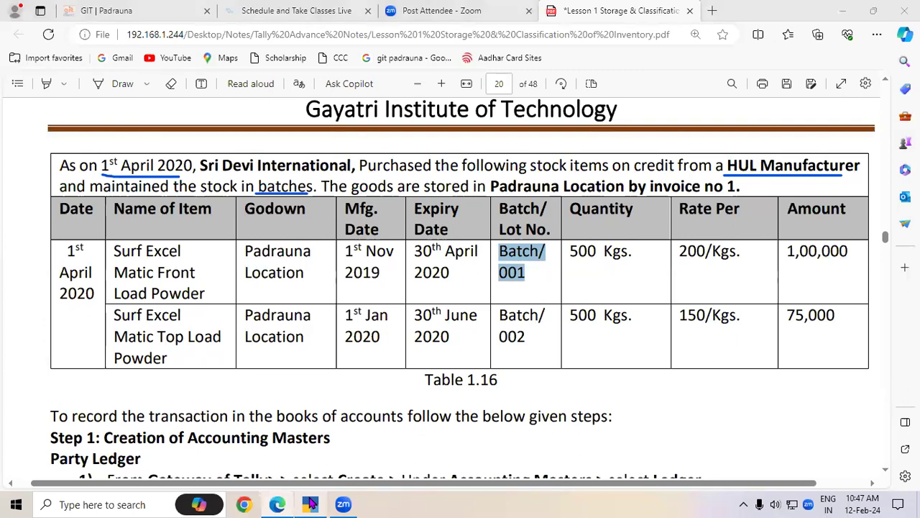
left_click(309, 504)
type("nov")
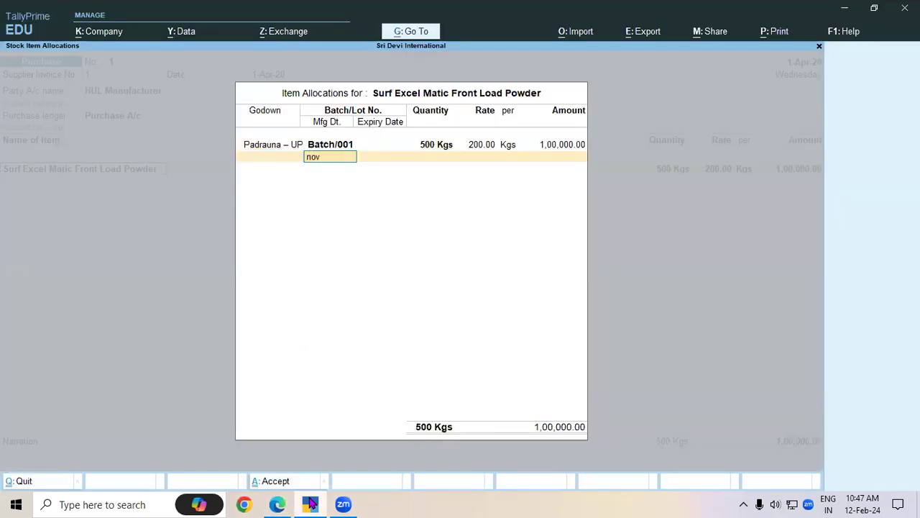
type("-19")
key("Return")
left_click(309, 504)
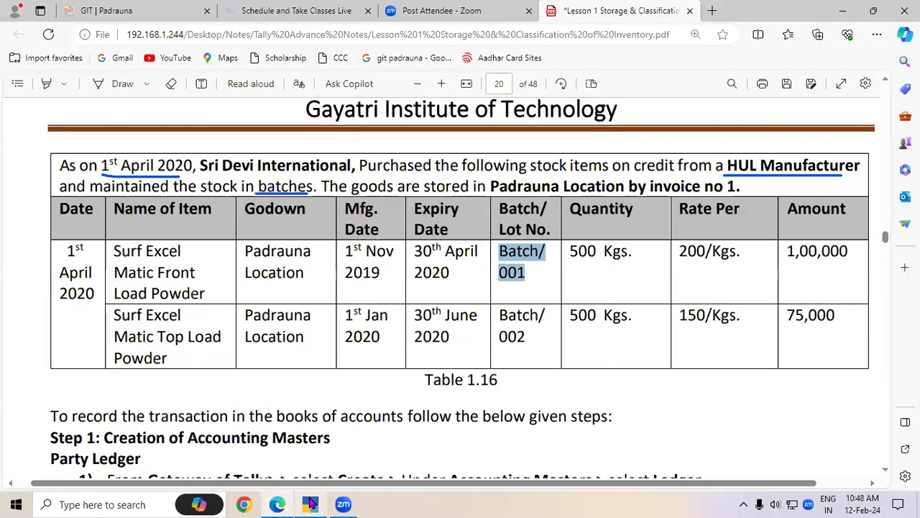
left_click(310, 504)
type("apr-20")
key("Return")
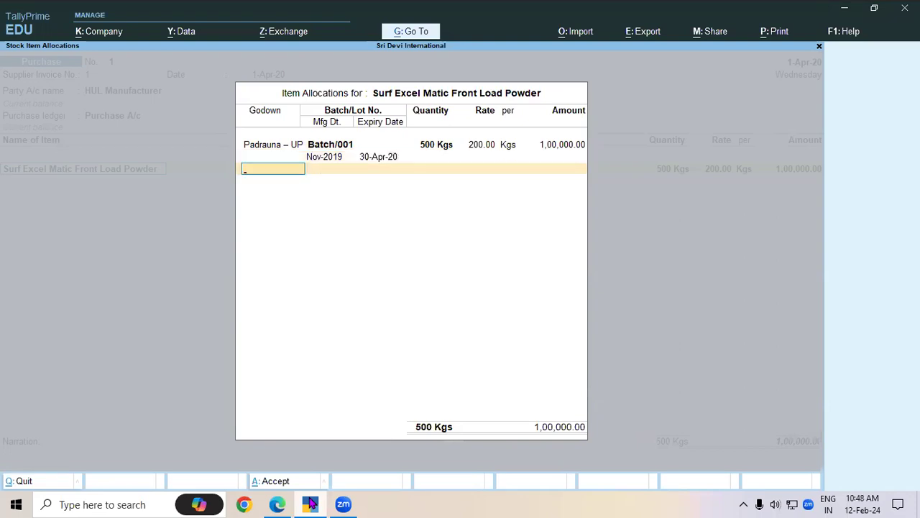
key("Return")
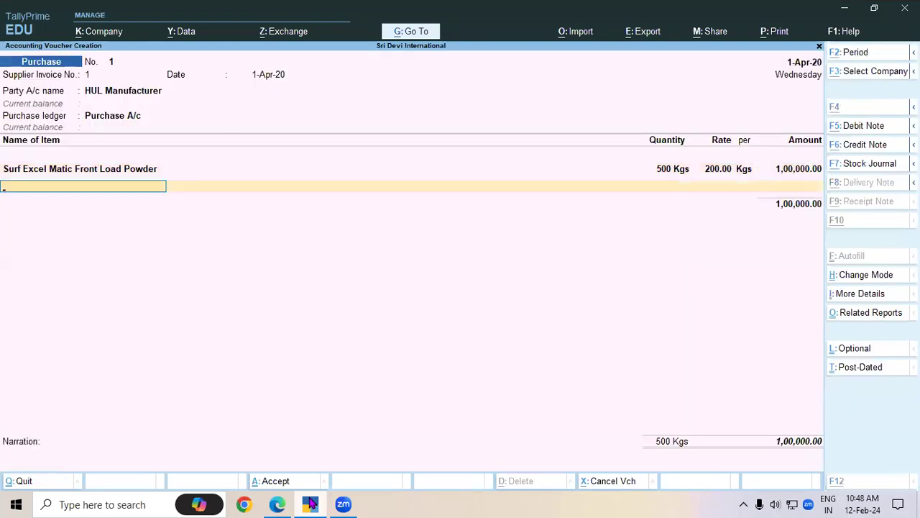
Add Surf Excel Matic Top Load Powder as the second voucher item and allocate it to the Padrauna – UP godown
key("alt+Tab")
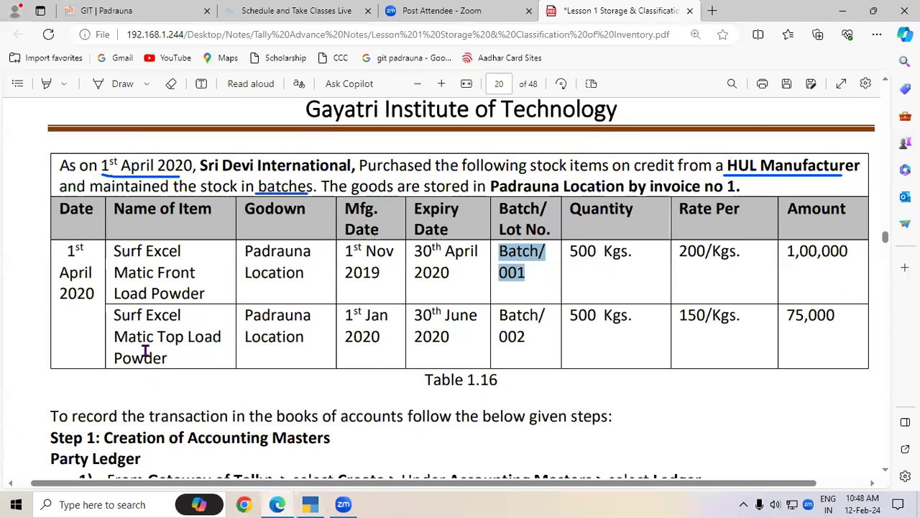
key("alt+Tab")
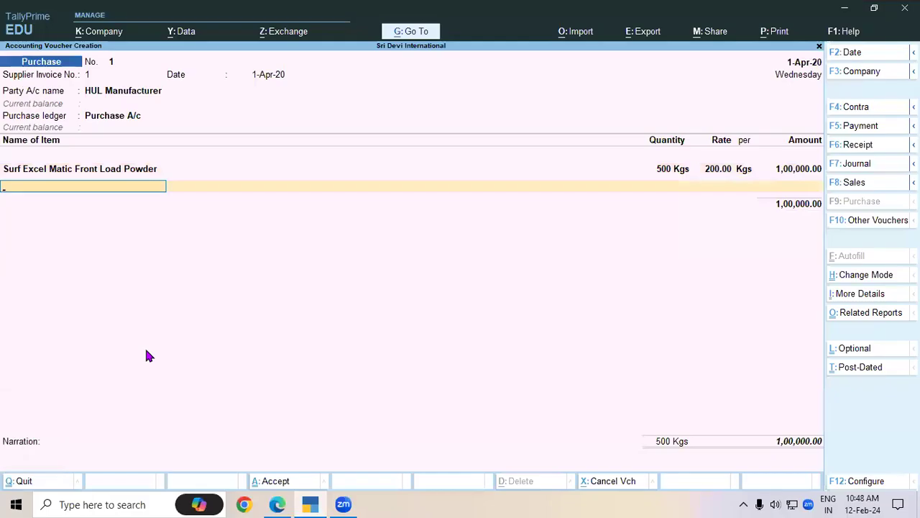
type("Su")
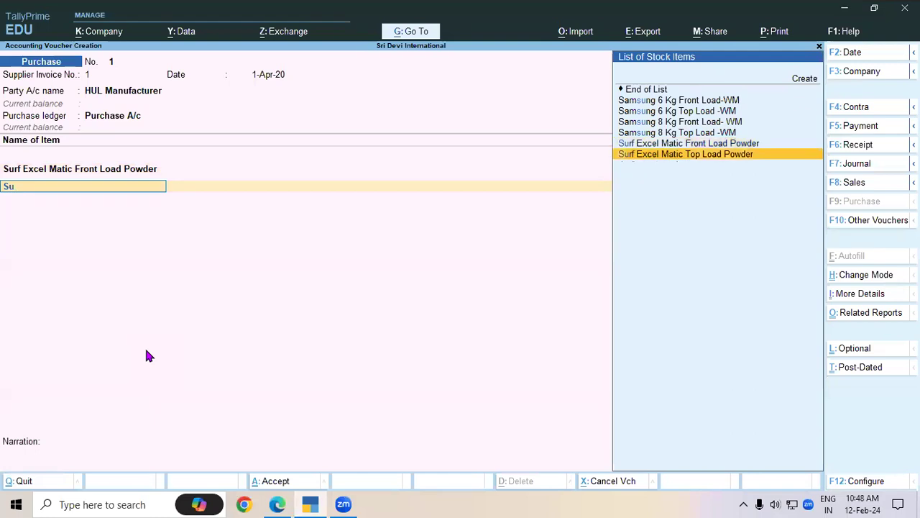
key("Return")
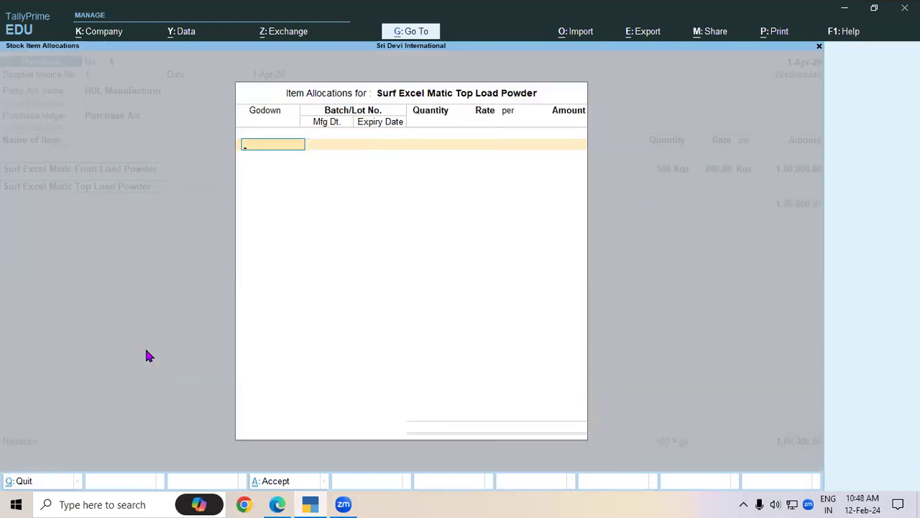
key("Down")
key("Down")
key("Return")
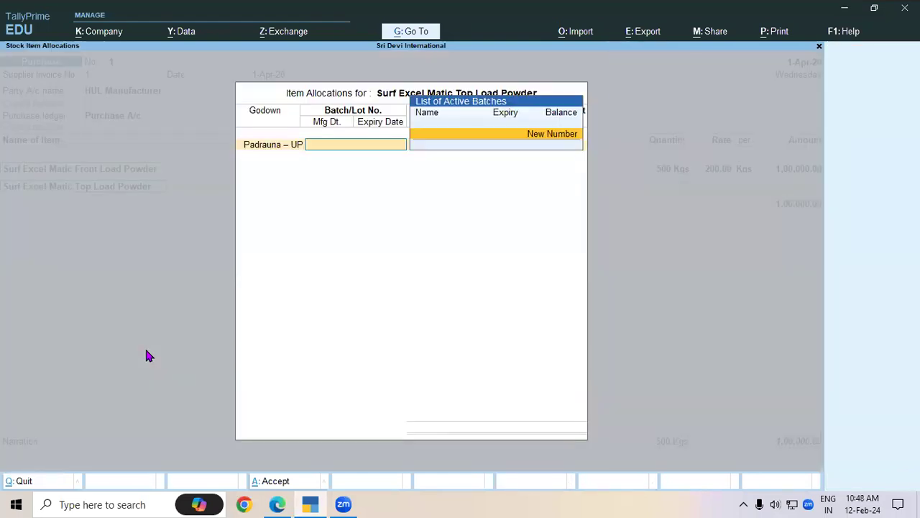
Assign the new batch number Batch/002 from the PDF table to the Top Load Powder allocation
key("Return")
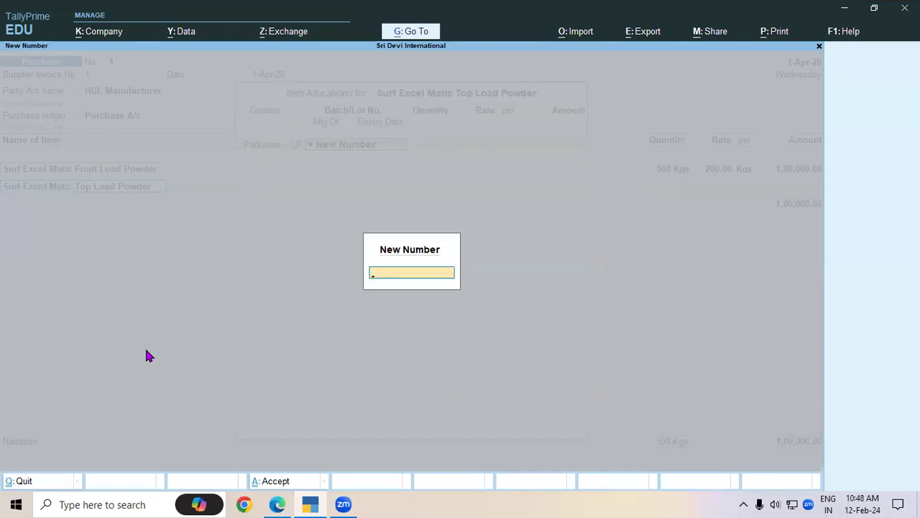
key("alt+Tab")
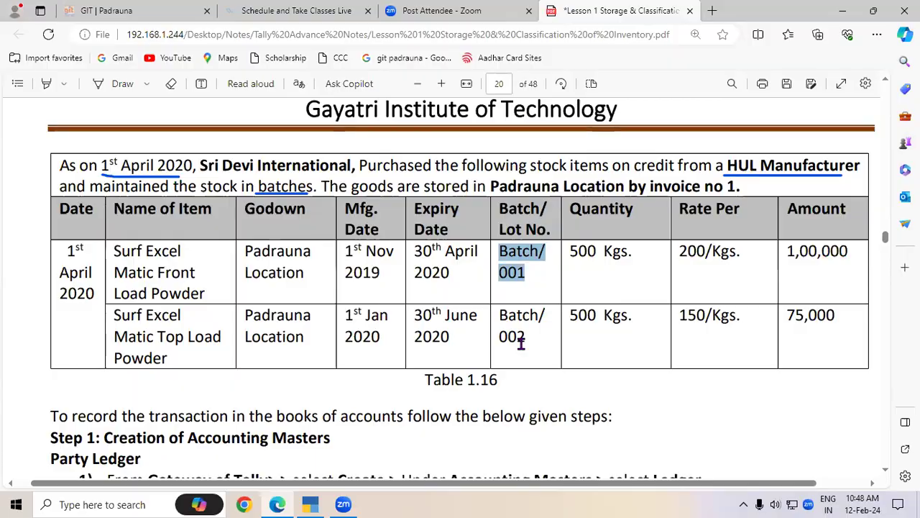
key("alt+Tab")
type("Ba")
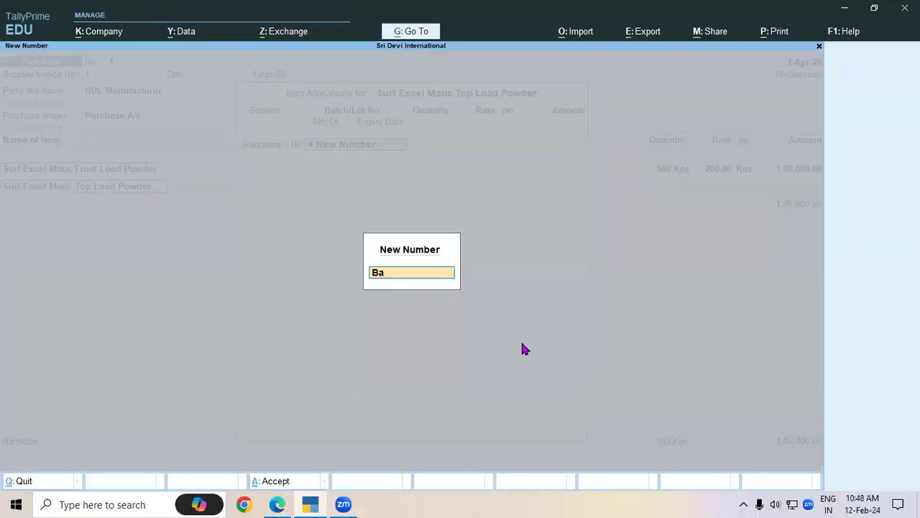
type("tch/002")
key("Return")
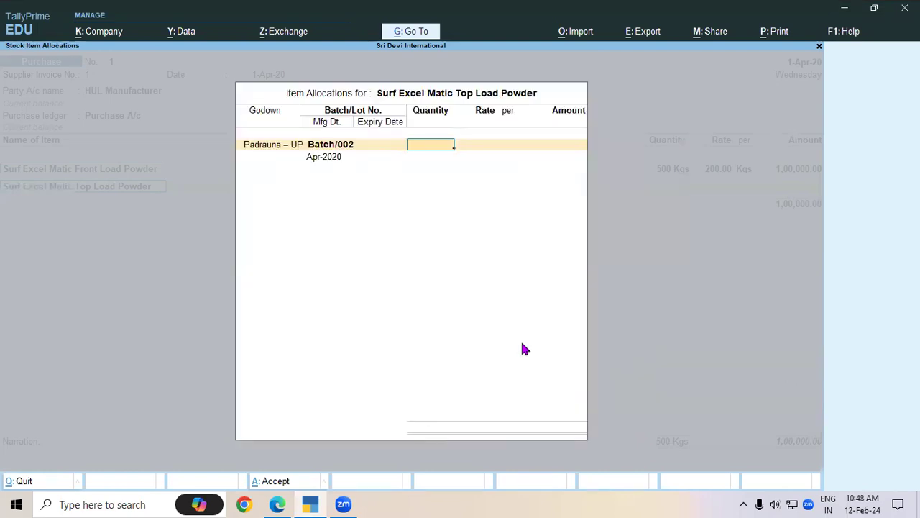
Enter a quantity of 500 Kgs at a rate of 150 per Kg for Batch/002, checking the PDF table
key("alt+Tab")
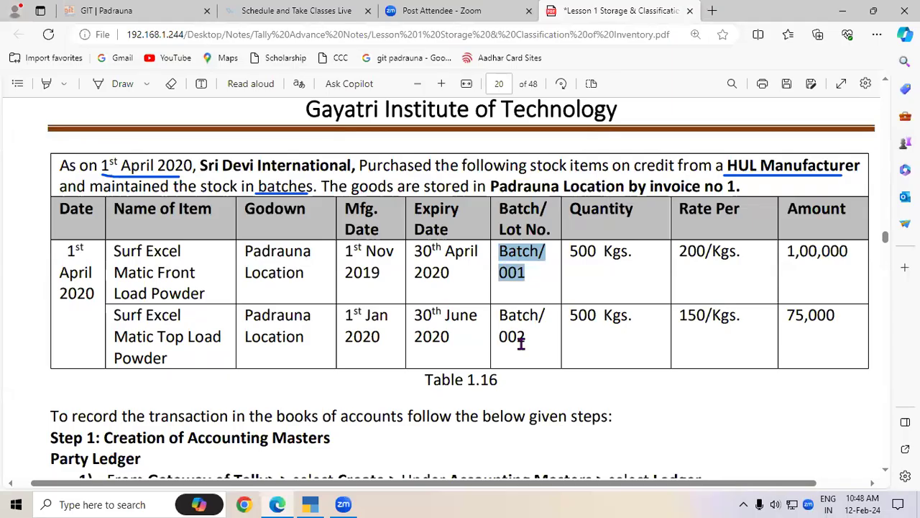
key("alt+Tab")
key("Return")
key("Return")
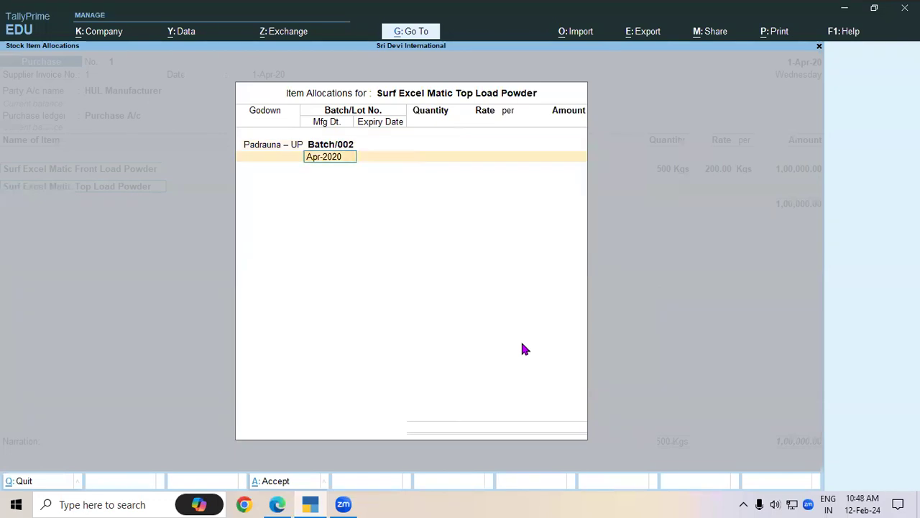
type("500")
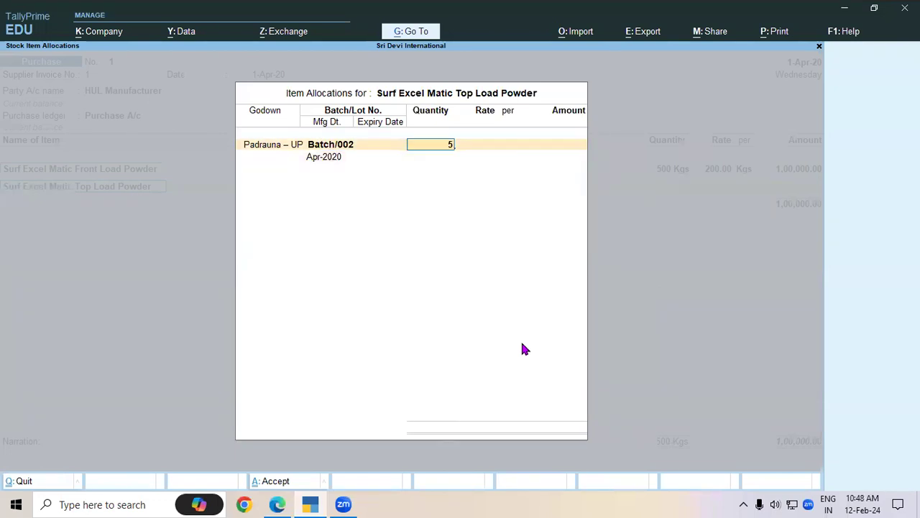
key("Return")
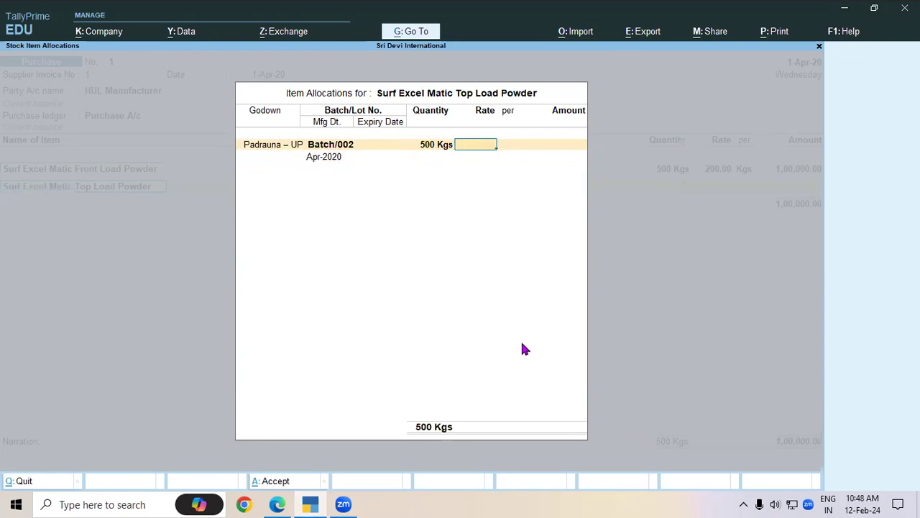
key("alt+Tab")
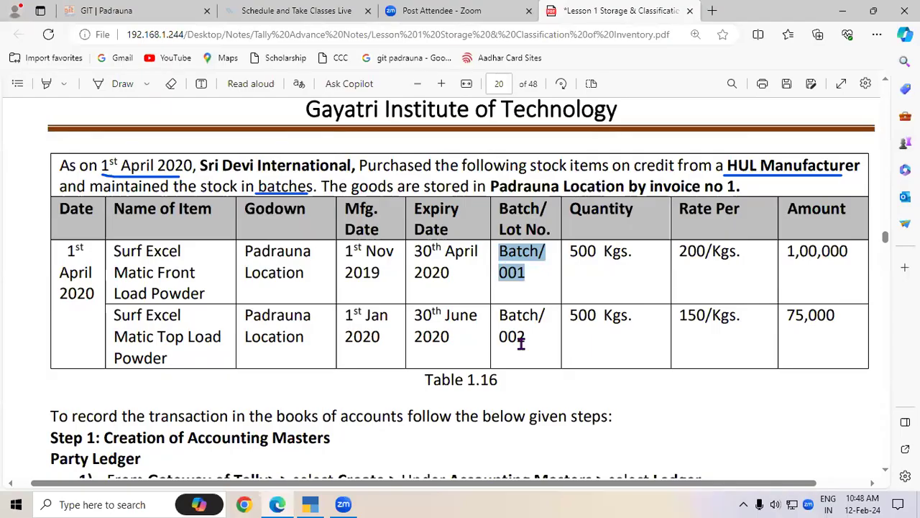
key("alt+Tab")
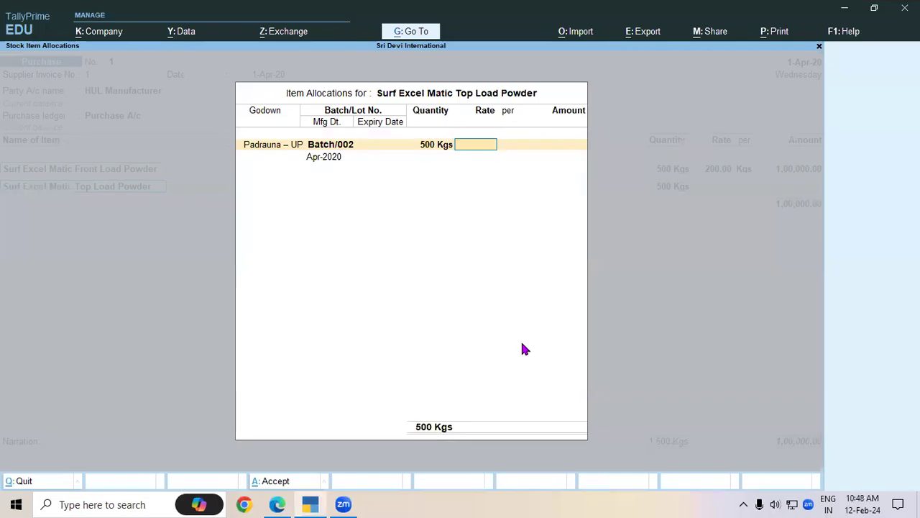
type("150")
key("Return")
key("Return")
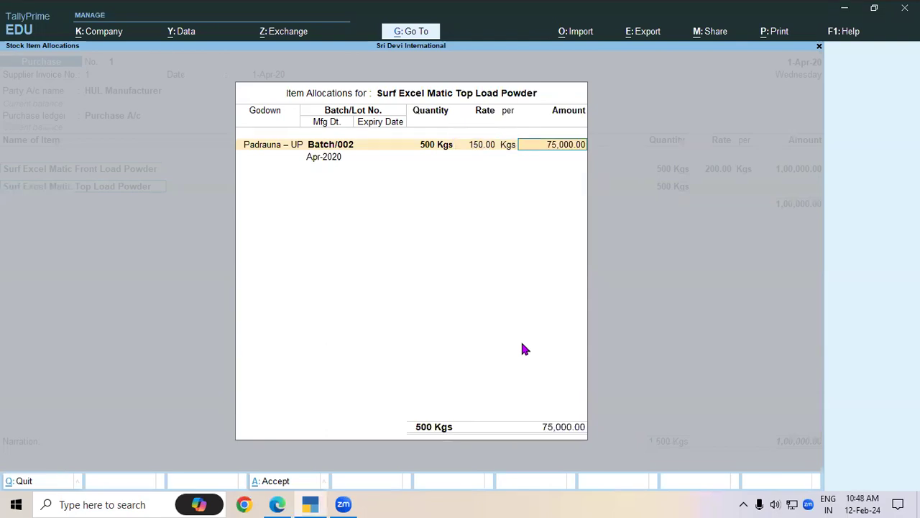
key("Return")
Set Batch/002's manufacturing date to Jan-2020 and its expiry date to Jun-20, checking both dates in the PDF table
key("alt+Tab")
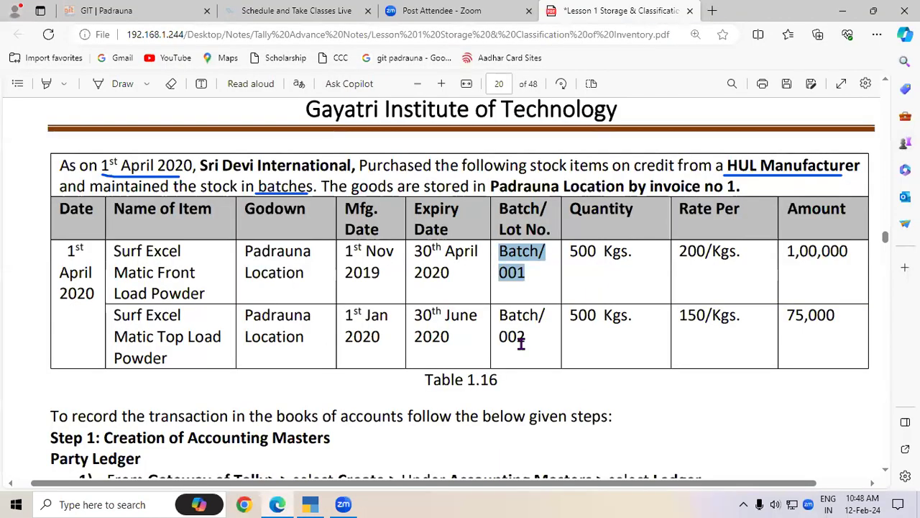
left_click(363, 338)
left_click_drag(416, 317, 449, 341)
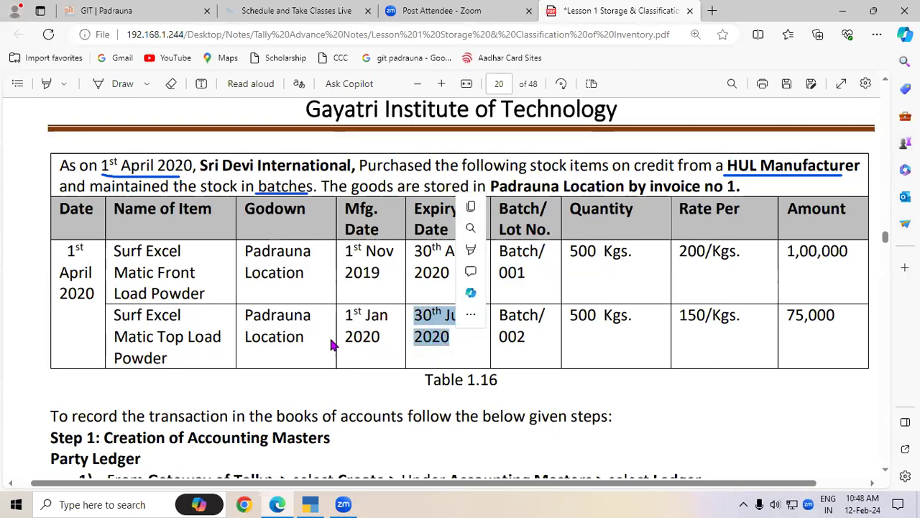
key("alt+Tab")
key("BackSpace")
type("jan-20")
key("Return")
type("j")
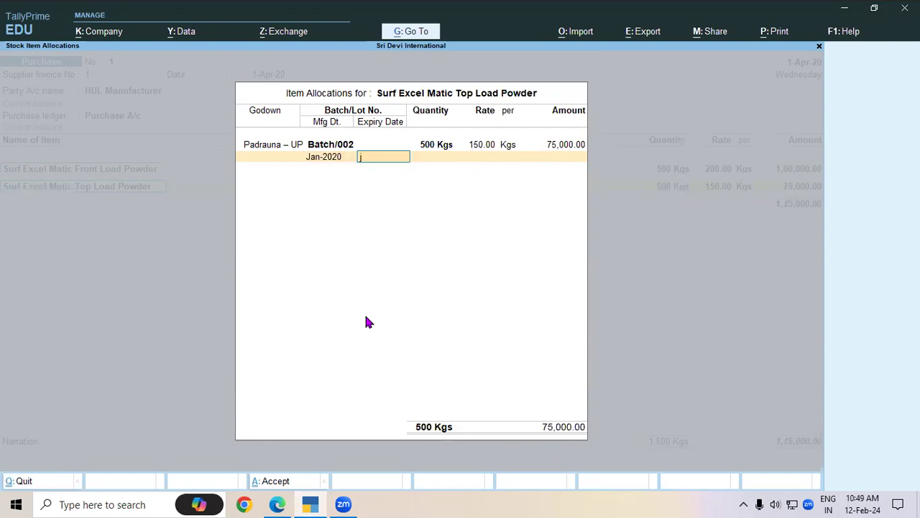
type("un-20")
key("Return")
Finish the Top Load Powder item allocation and save the HUL Manufacturer purchase voucher
key("Return")
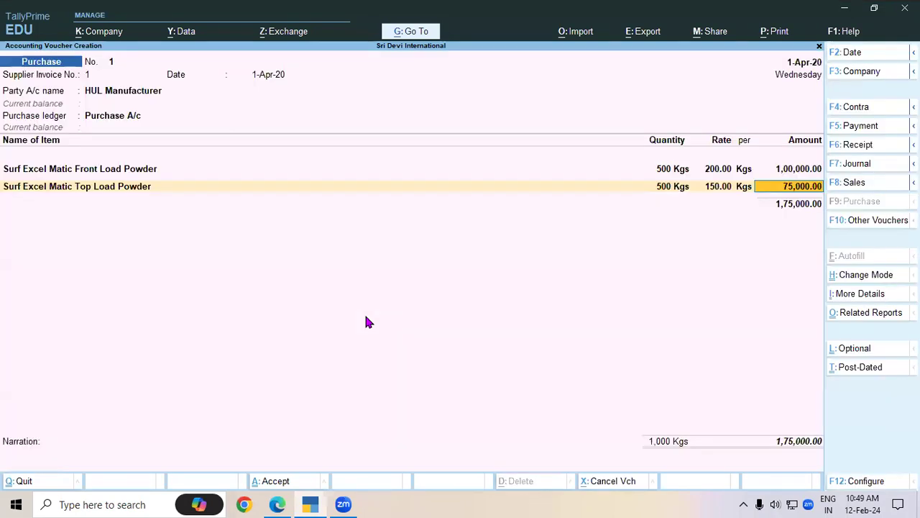
key("Return")
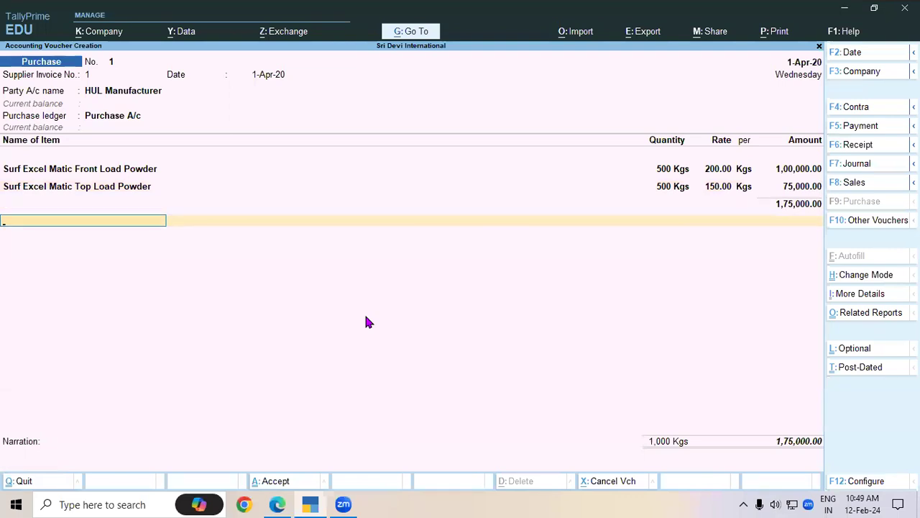
left_click(276, 483)
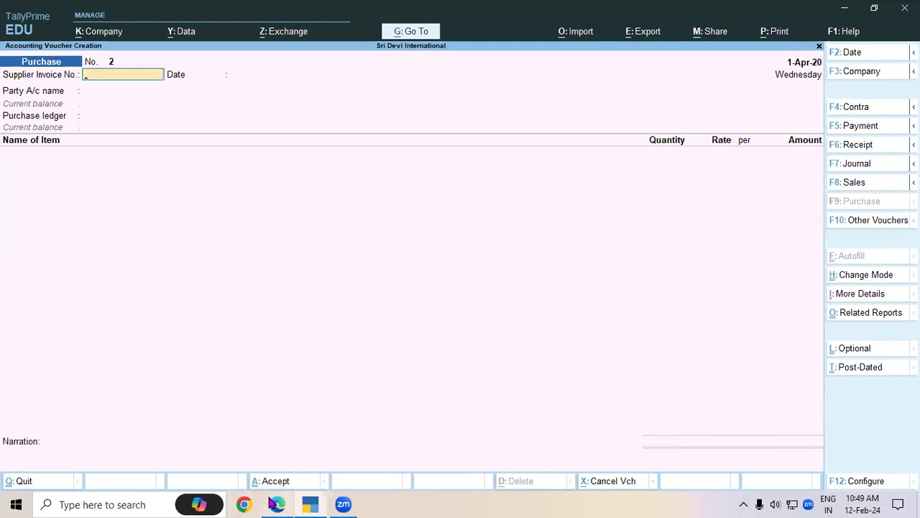
Switch to the lesson PDF in Edge and review the remaining voucher steps and the purchase activity for supplier invoice no. 5
left_click(277, 504)
scroll(886, 476, "down", 10)
scroll(886, 476, "down", 10)
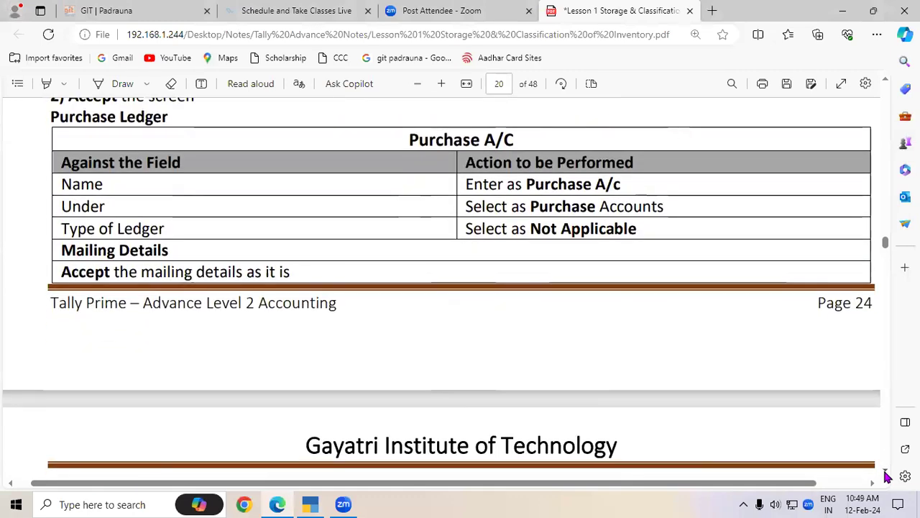
scroll(886, 476, "down", 10)
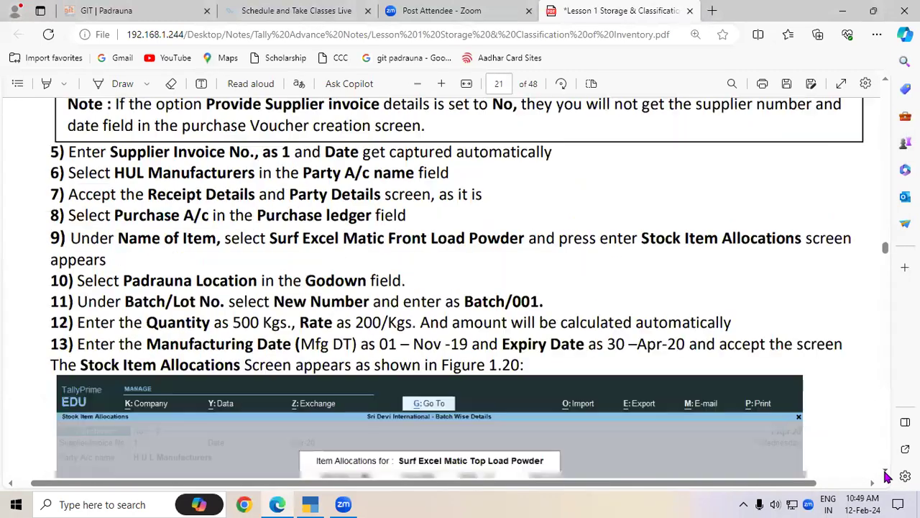
scroll(885, 476, "down", 10)
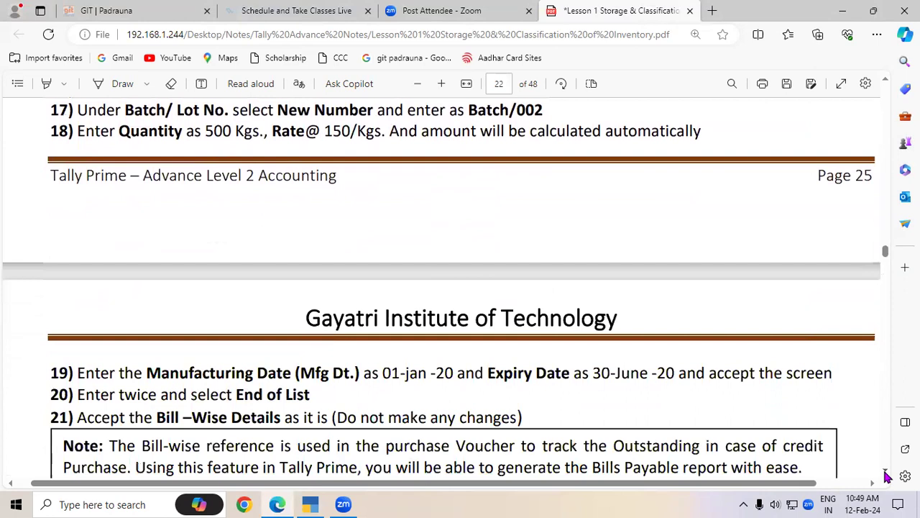
scroll(885, 476, "down", 4)
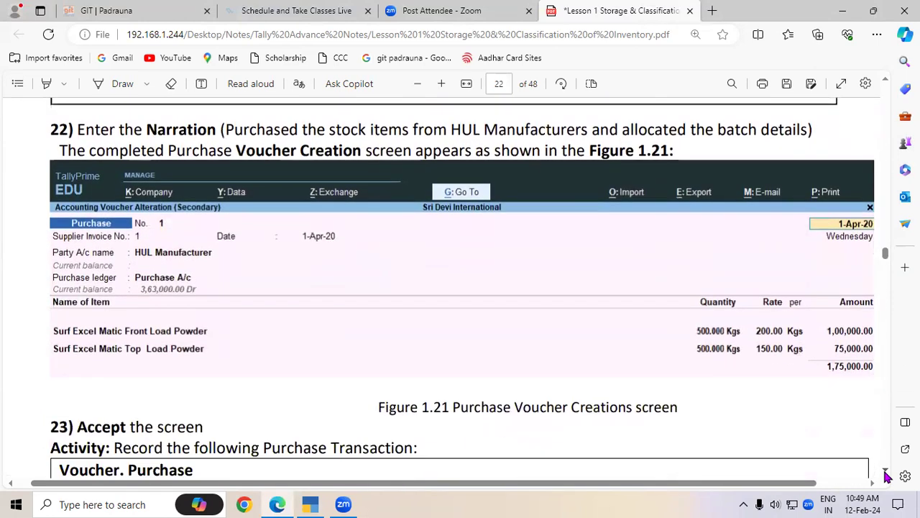
left_click(884, 80)
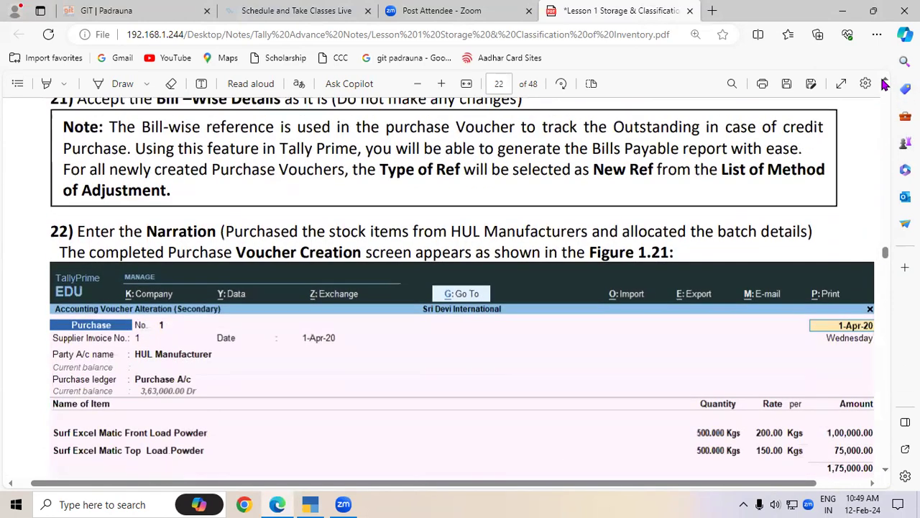
left_click(885, 469)
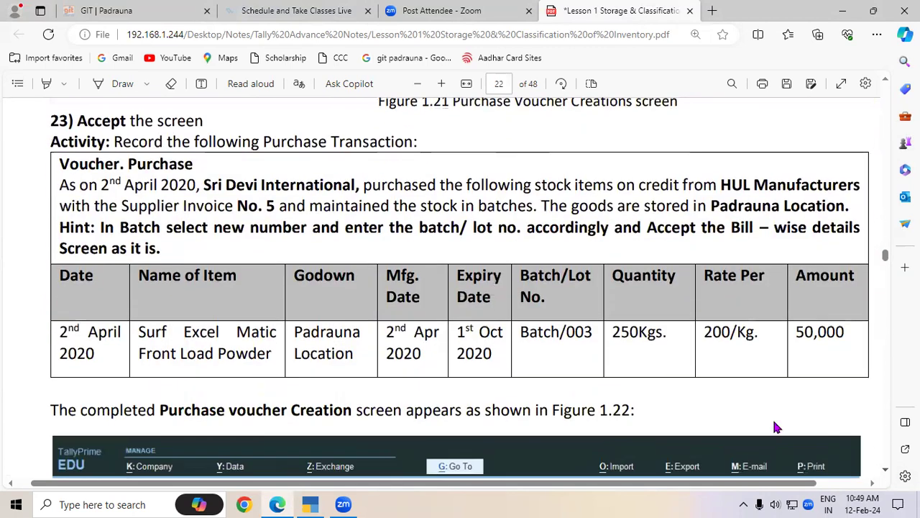
left_click_drag(265, 205, 274, 205)
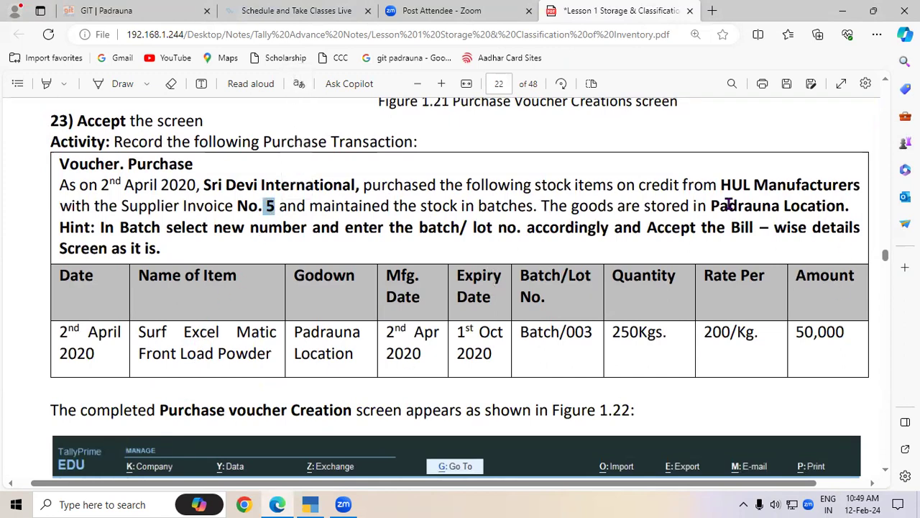
Switch to TallyPrime and enter supplier invoice no. 5 dated 1-Apr-20 with HUL Manufacturer as the party account
key("alt+Tab")
type("5")
key("Return")
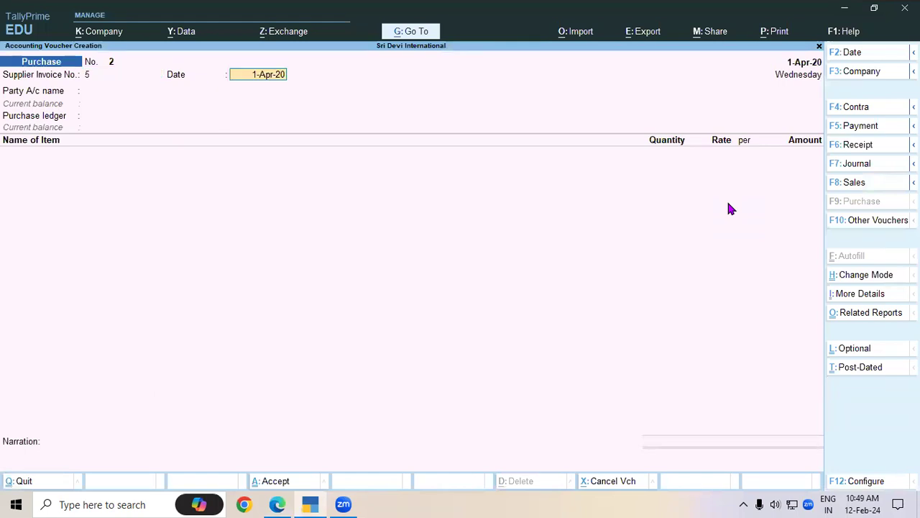
key("Return")
key("Down")
key("Return")
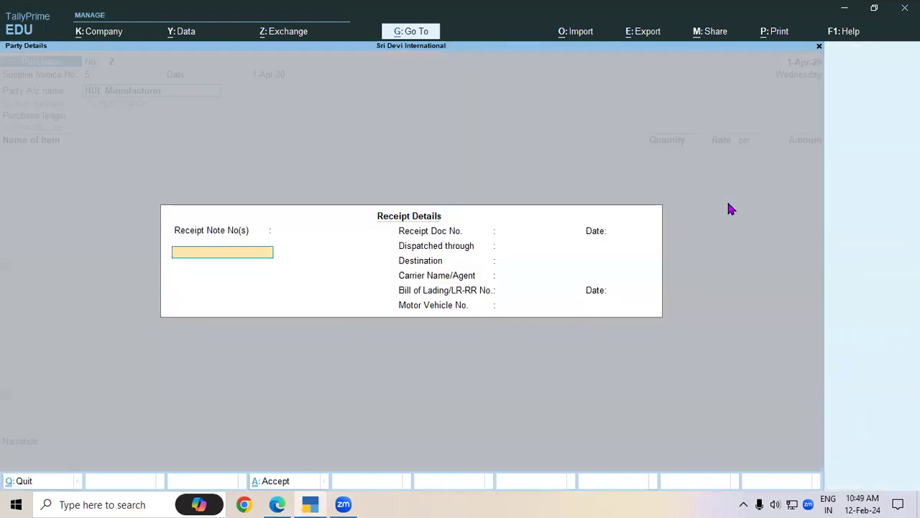
Accept the receipt and party details as they are and choose Purchase A/c as the purchase ledger
key("ctrl+a")
key("Return")
key("Return")
key("ctrl+a")
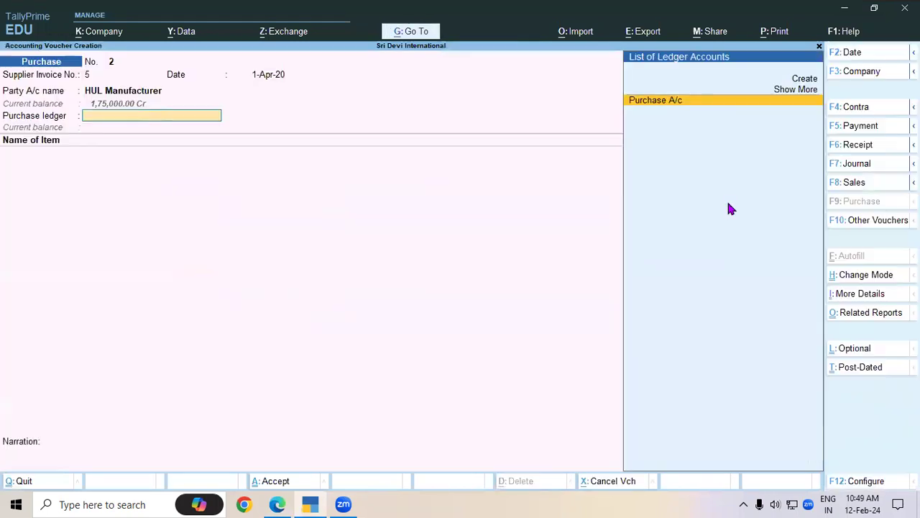
key("Return")
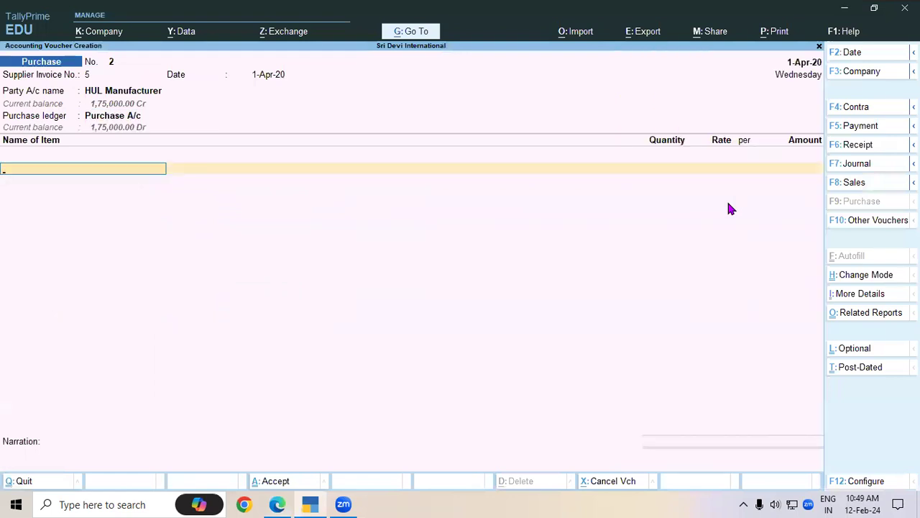
Add Surf Excel Matic Front Load Powder from the PDF activity as the voucher item and allocate it to the Padrauna – UP godown
key("alt+Tab")
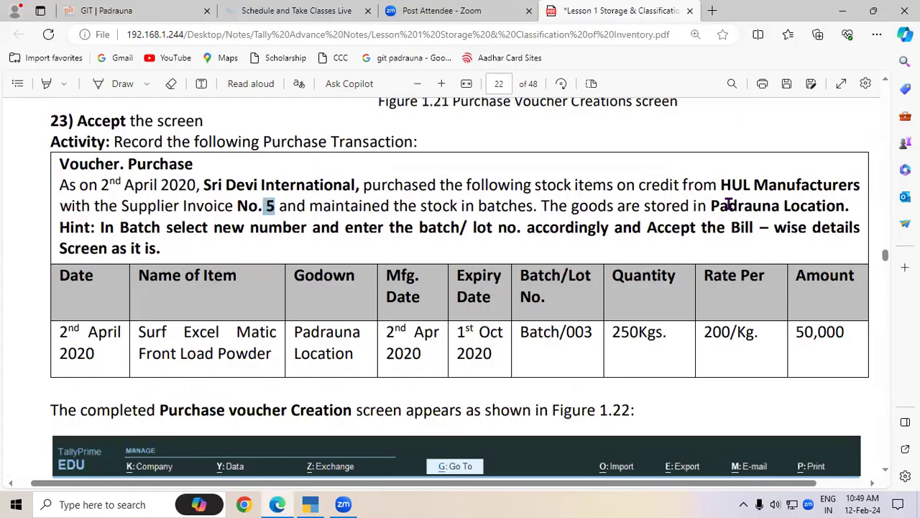
key("alt+Tab")
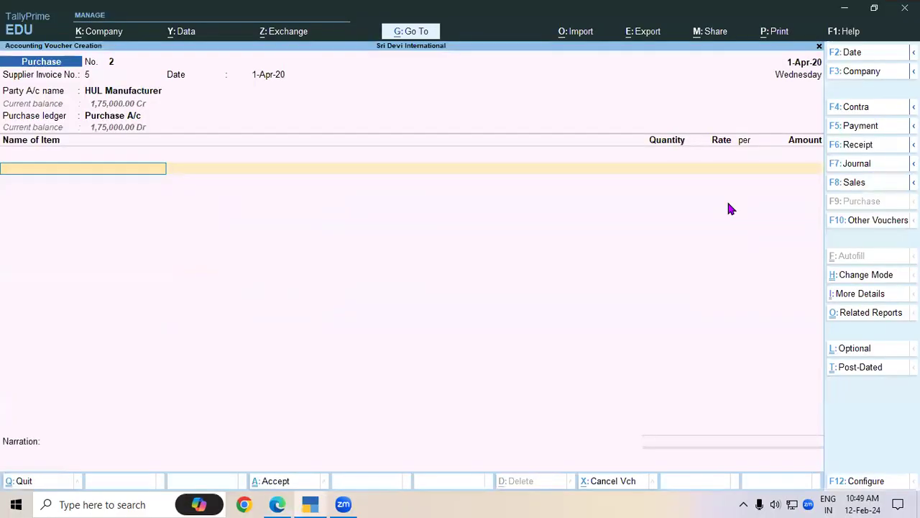
type("Su")
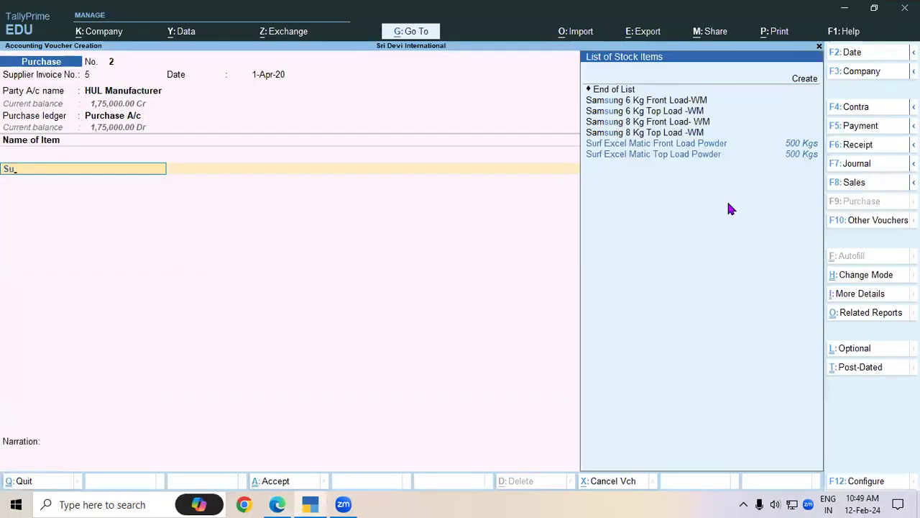
key("Return")
key("alt+Tab")
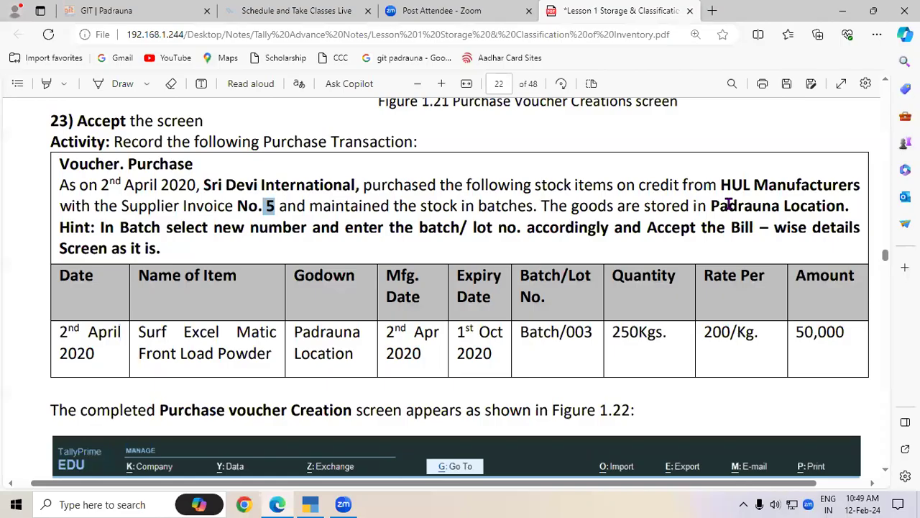
key("alt+Tab")
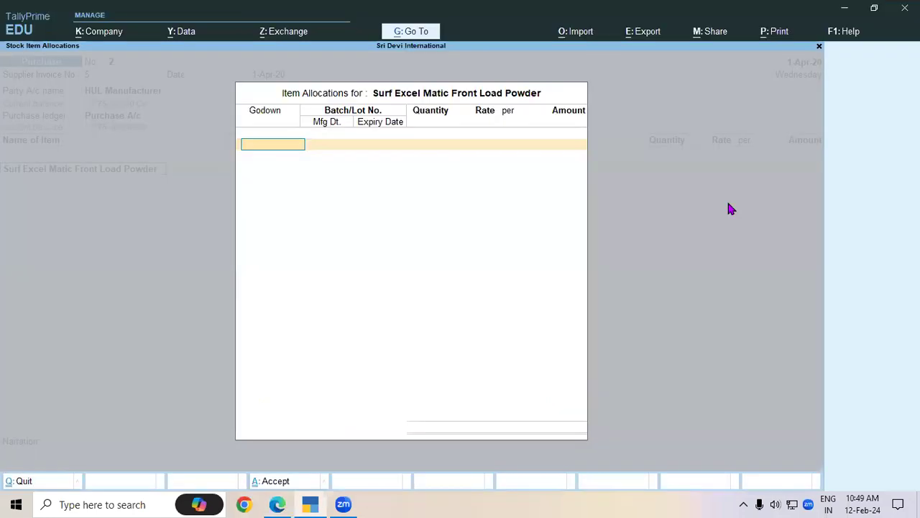
type("Pa")
key("Return")
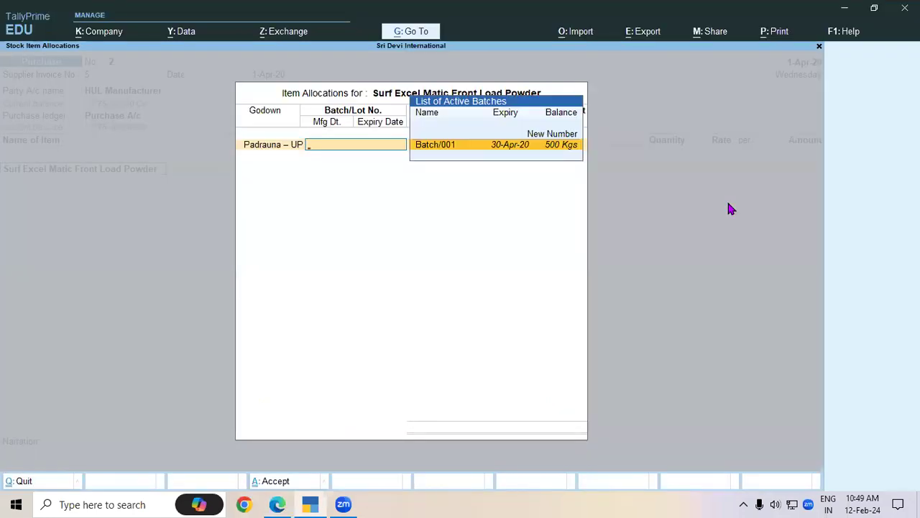
Assign the new batch number Batch/003 from the PDF activity table to the Front Load Powder allocation
key("alt+Tab")
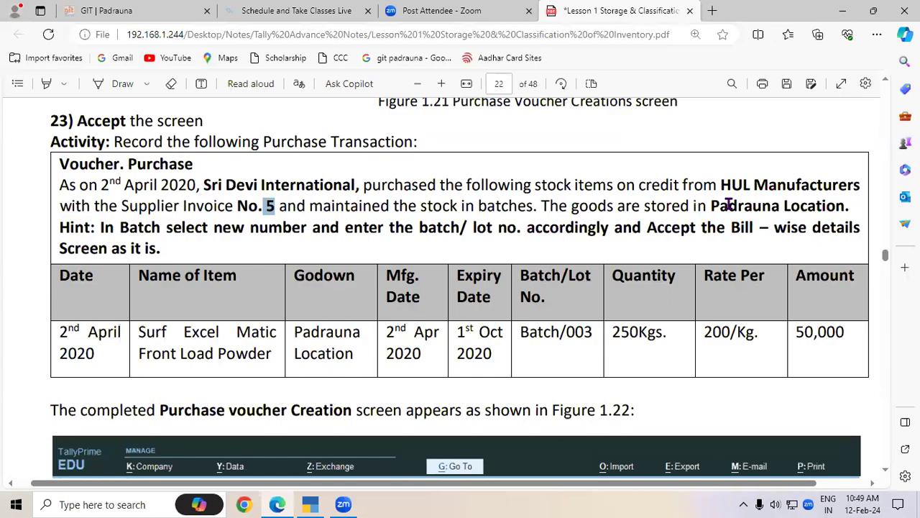
key("alt+Tab")
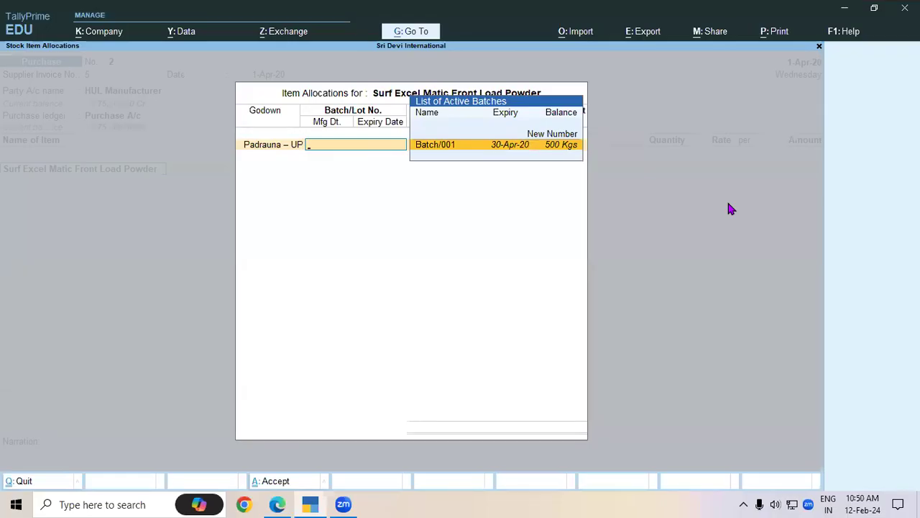
key("Up")
key("Return")
type("Ba")
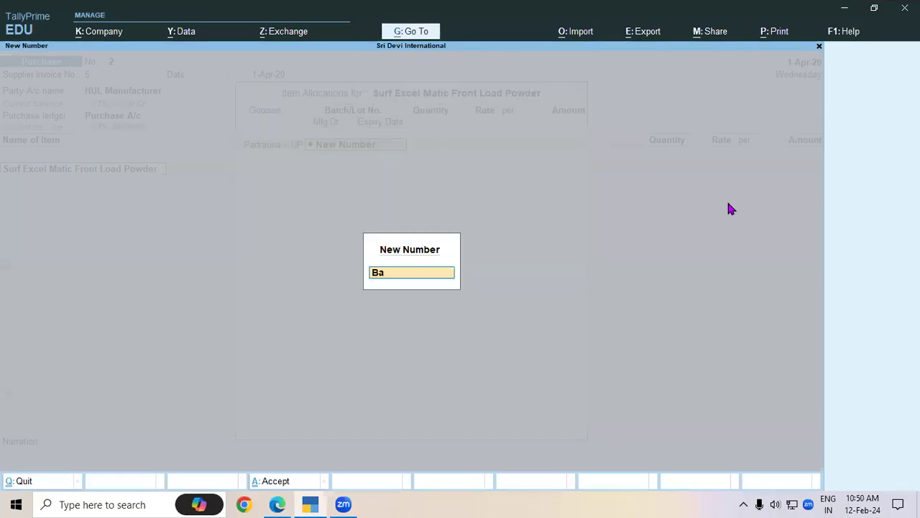
type("tch/003")
key("Return")
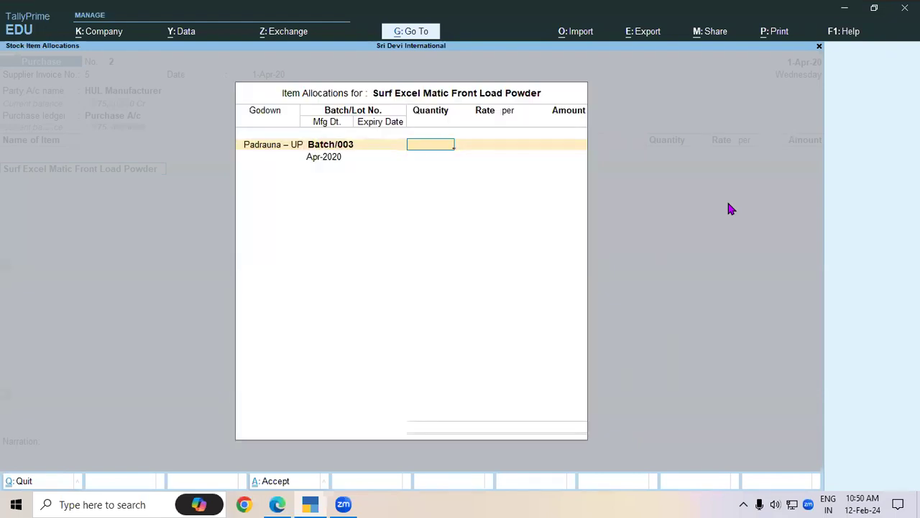
Enter a quantity of 250 Kgs at a rate of 200 per Kg for Batch/003, checking the PDF table
key("alt+Tab")
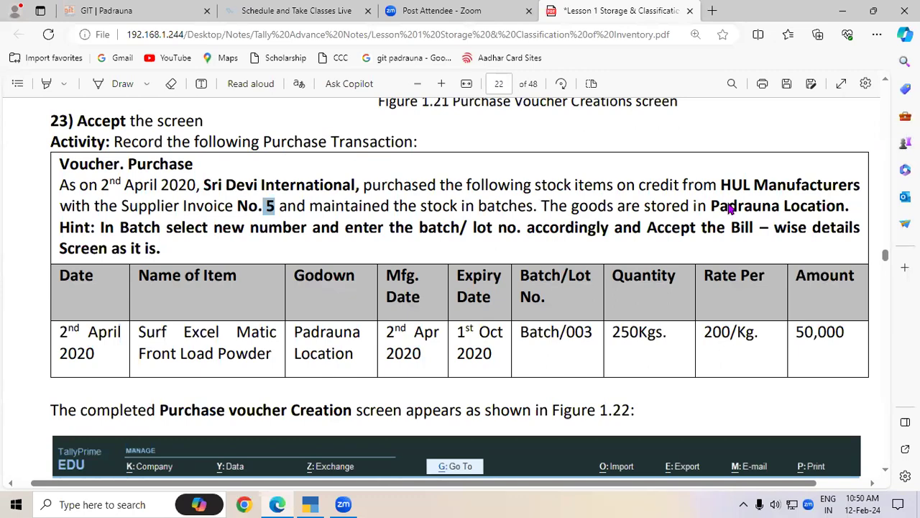
key("alt+Tab")
type("250")
key("Return")
type("200")
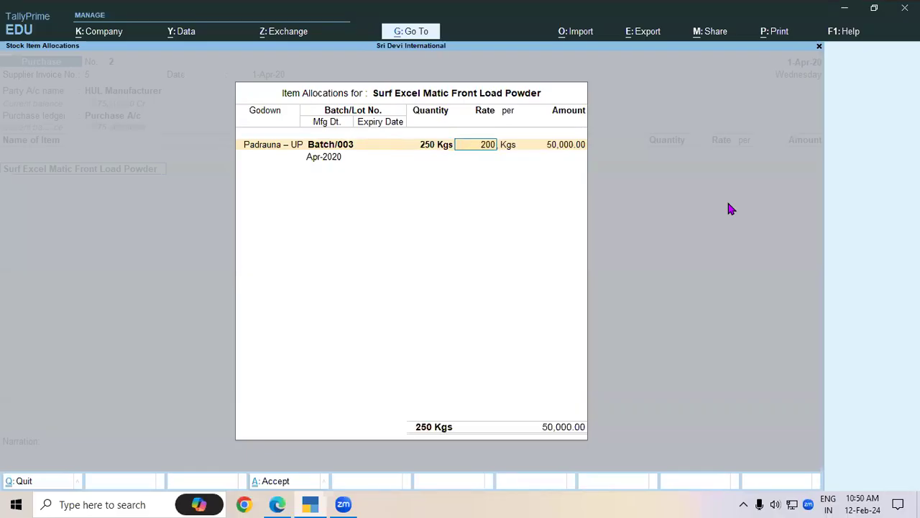
key("Return")
key("Return")
key("Return")
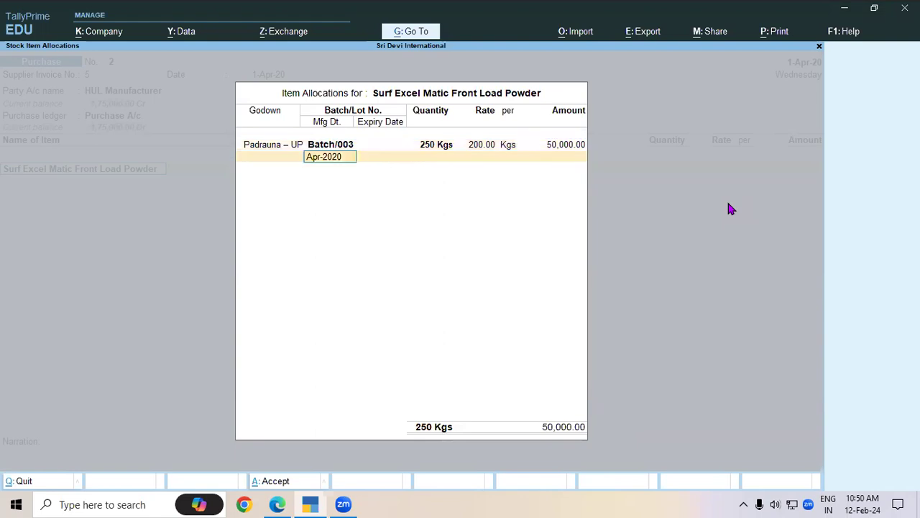
Keep Apr-2020 as Batch/003's manufacturing date, set its expiry to Oct-20, finish the item allocation and check the PDF activity
key("alt+Tab")
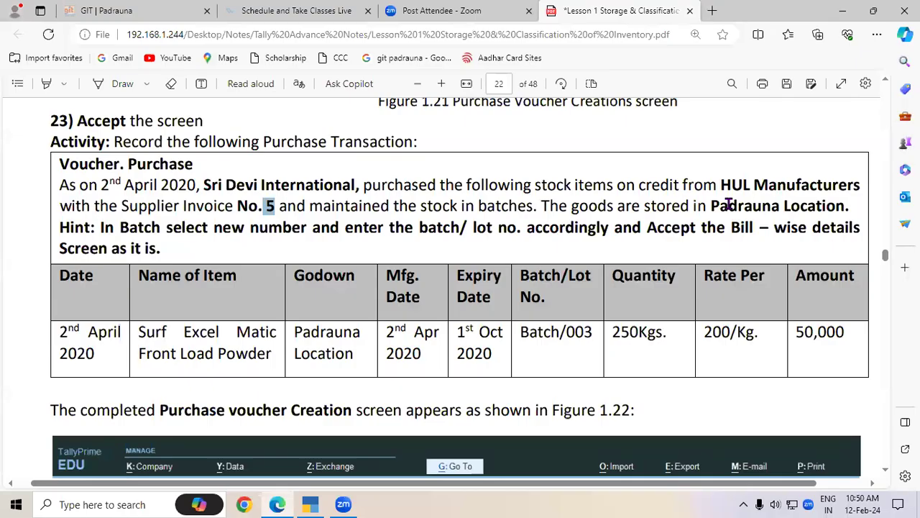
key("alt+Tab")
key("Return")
type("oct")
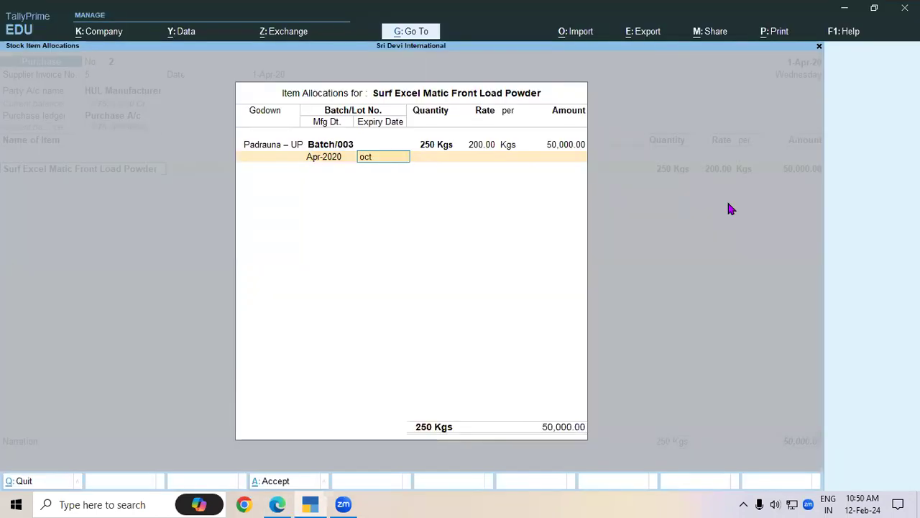
type("-20")
key("Return")
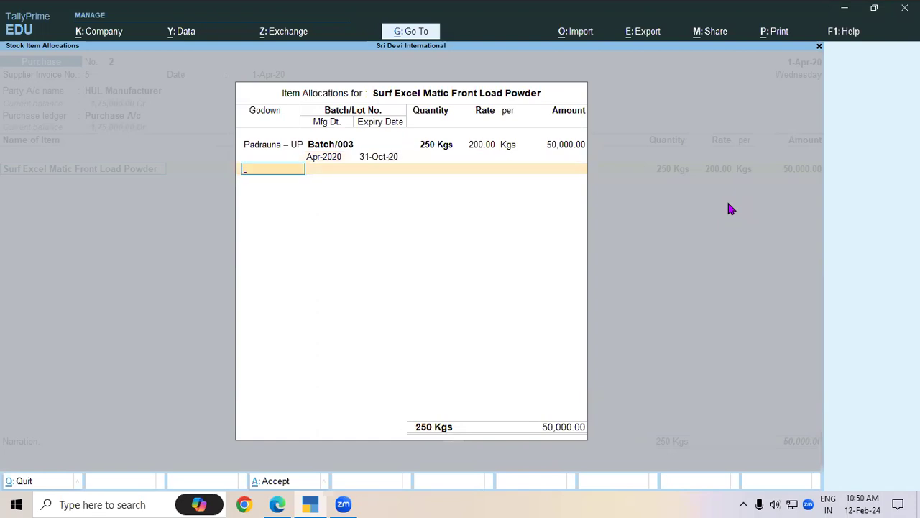
key("Return")
key("Return")
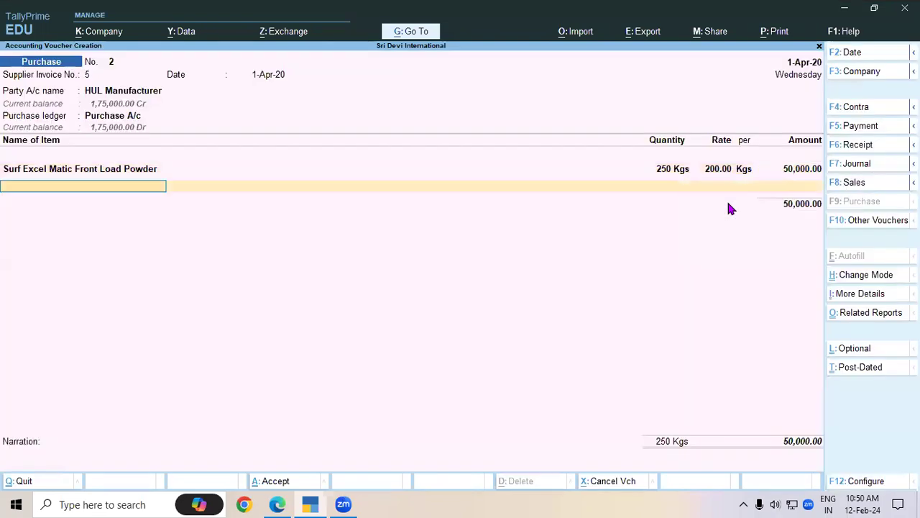
key("alt+Tab")
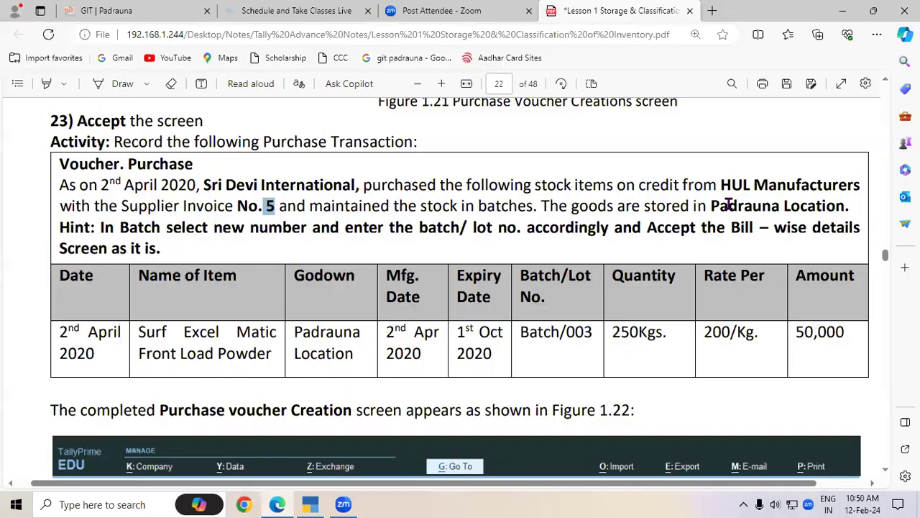
Finish the item list of the HUL Manufacturer invoice 5 purchase, keep the bill-wise details, leave the narration blank and save the voucher
key("alt+Tab")
key("Return")
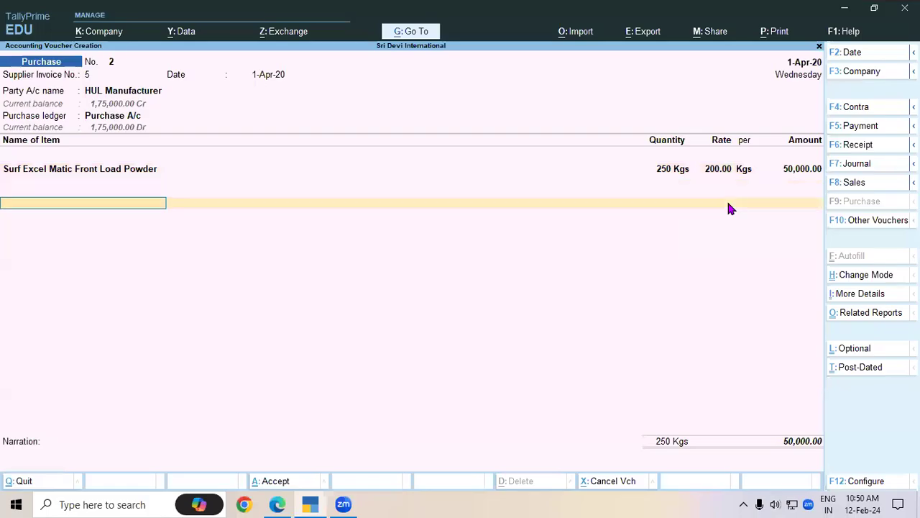
key("Return")
key("Return")
type("5")
key("Return")
key("Return")
key("Return")
key("Return")
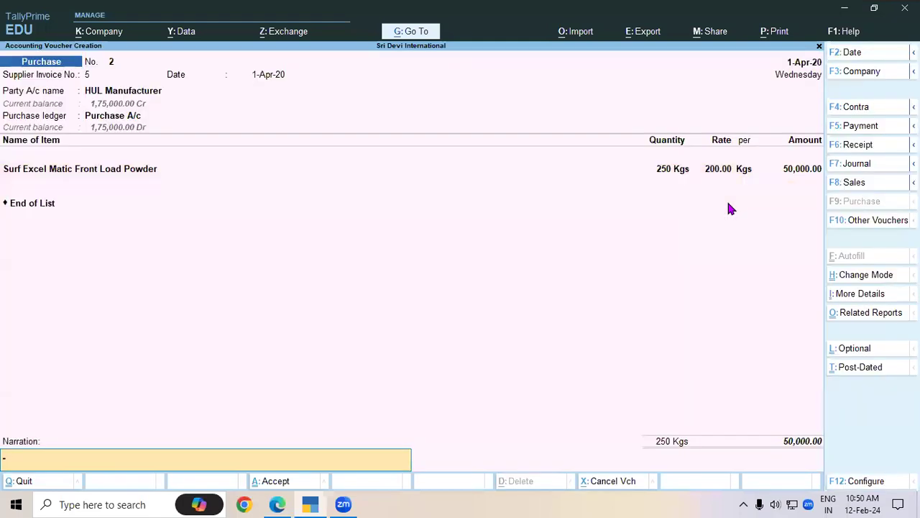
key("Return")
key("Return")
Find the Kesari Trader purchase activity in the lesson PDF and enter supplier invoice number 7 on the new purchase voucher, keeping its date
key("alt+Tab")
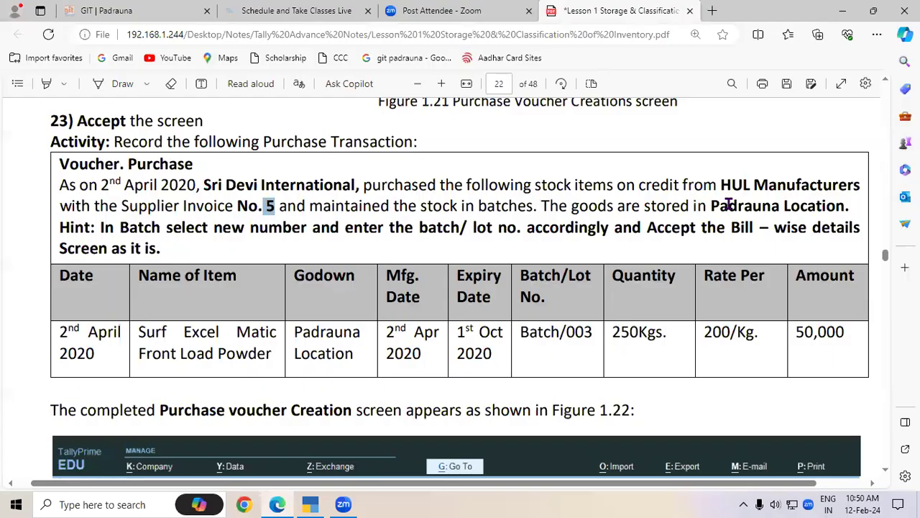
left_click(887, 472)
left_click(886, 472)
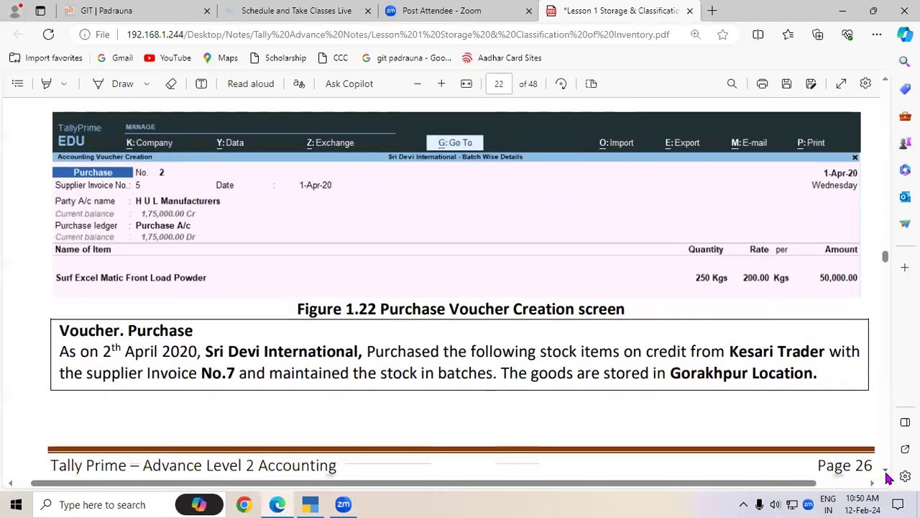
left_click(887, 474)
left_click(886, 475)
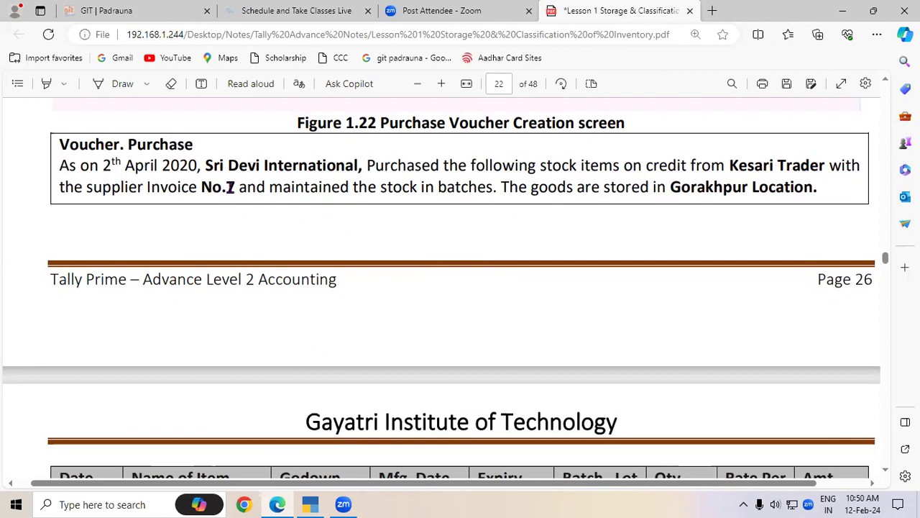
key("alt+Tab")
type("7")
key("Return")
key("Return")
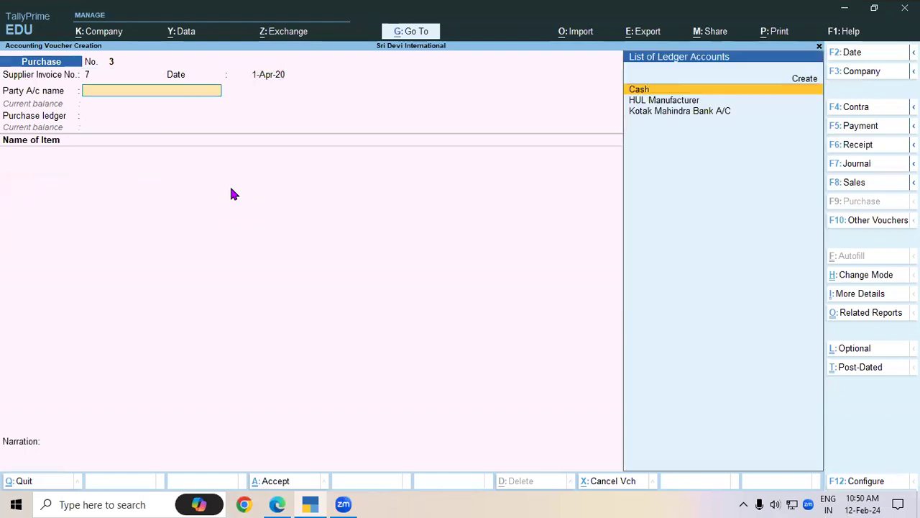
Create a party ledger named Kesari Trader, taken from the PDF, under Sundry Creditors with the remaining details left at their defaults
key("alt+c")
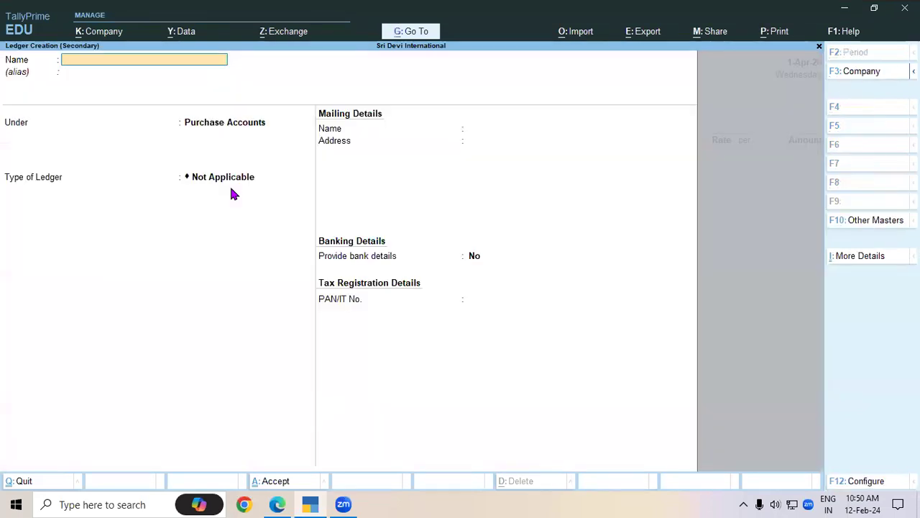
left_click(277, 504)
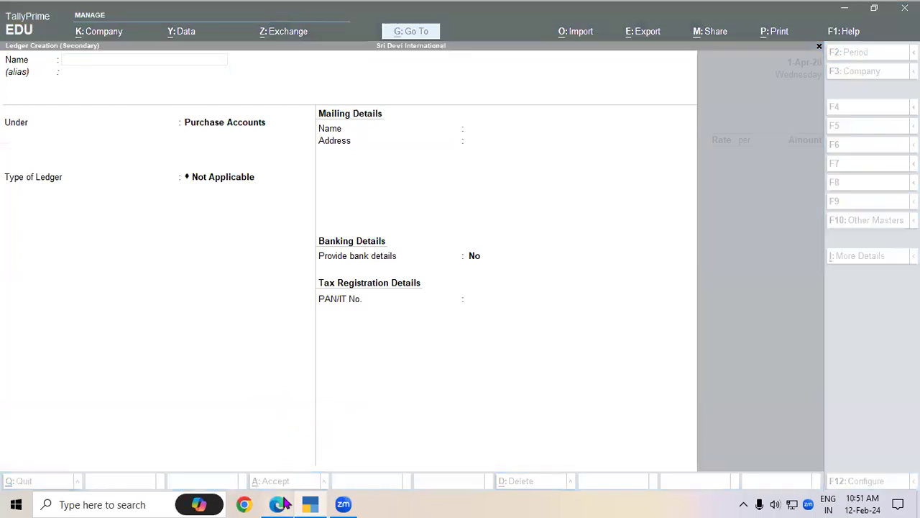
left_click_drag(731, 162, 827, 166)
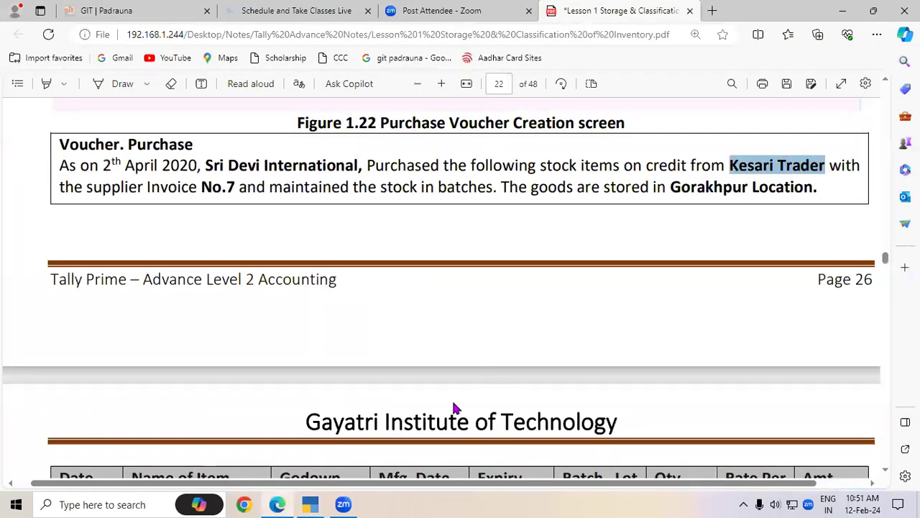
left_click(310, 504)
key("ctrl+alt+v")
key("Return")
type("Sun")
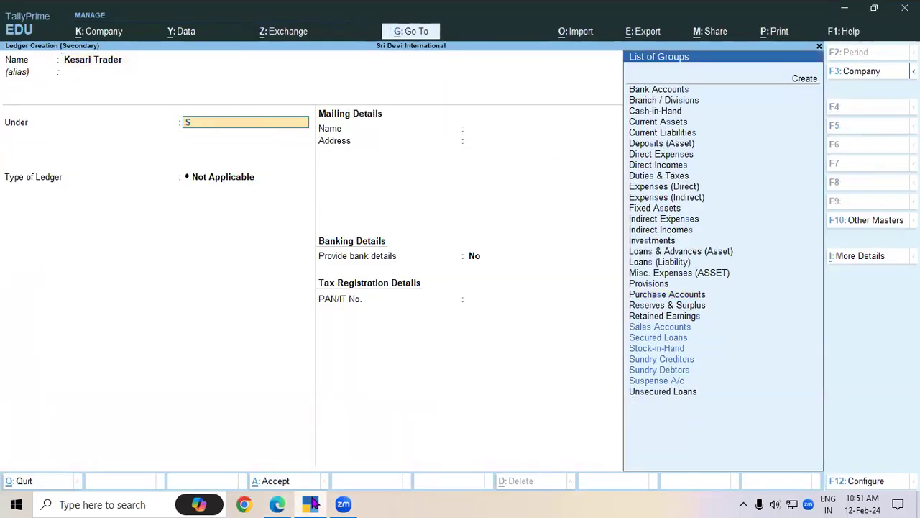
key("Return")
key("Return")
key("Return")
key("Return")
key("Return")
key("Return")
key("Return")
key("Return")
key("Return")
key("Return")
Accept the receipt and party details for Kesari Trader unchanged and choose Purchase A/c as the purchase ledger
key("Return")
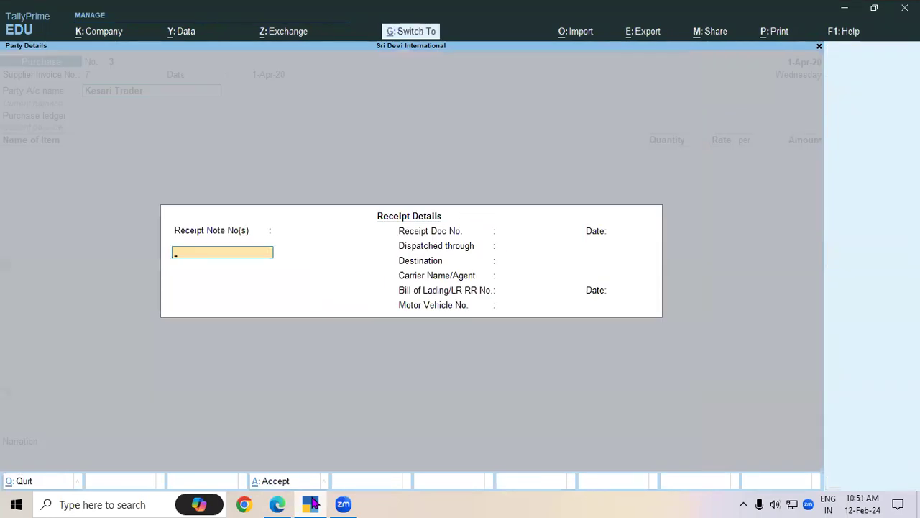
key("ctrl+a")
key("Return")
key("Return")
key("Return")
key("Return")
key("Return")
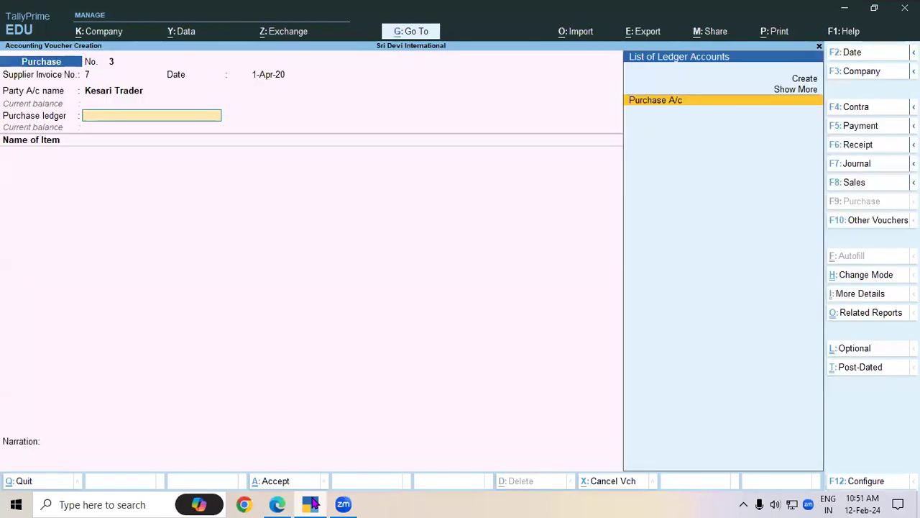
key("alt+Tab")
key("alt+Tab")
key("Return")
Add Ariel Matic Front Load Powder from the PDF activity table as the first item and allocate it to the Gorakhpur- UP godown
key("alt+Tab")
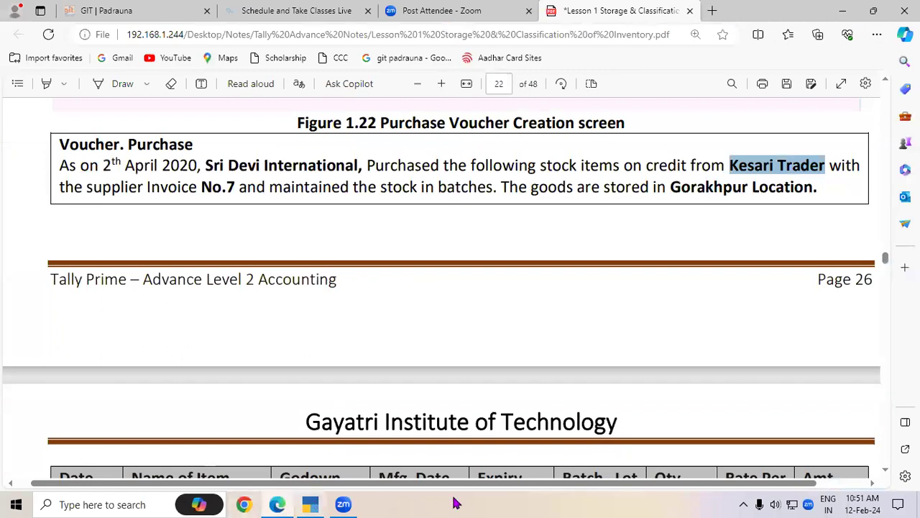
left_click(886, 472)
scroll(887, 474, "down", 4)
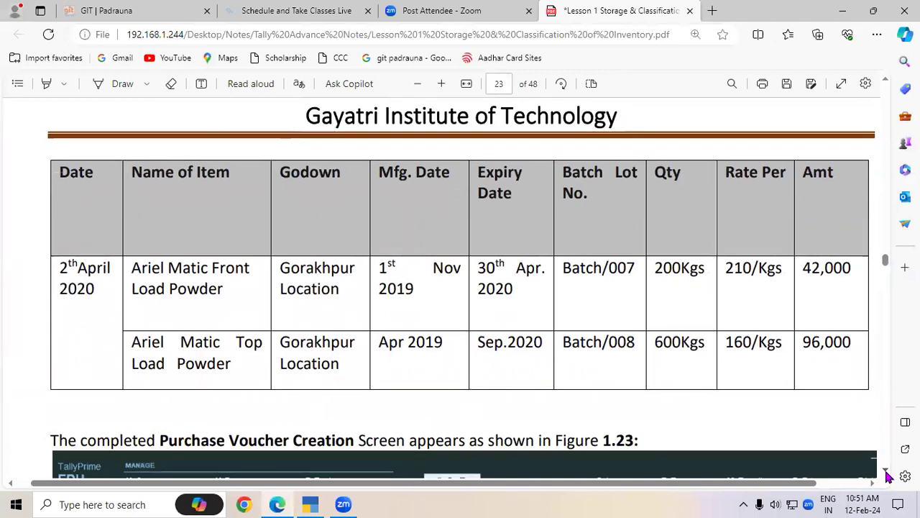
key("alt+Tab")
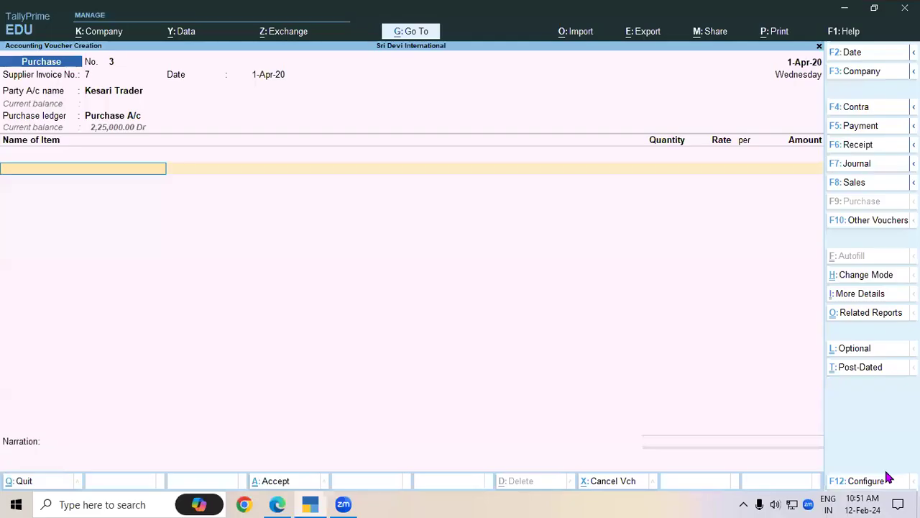
type("A")
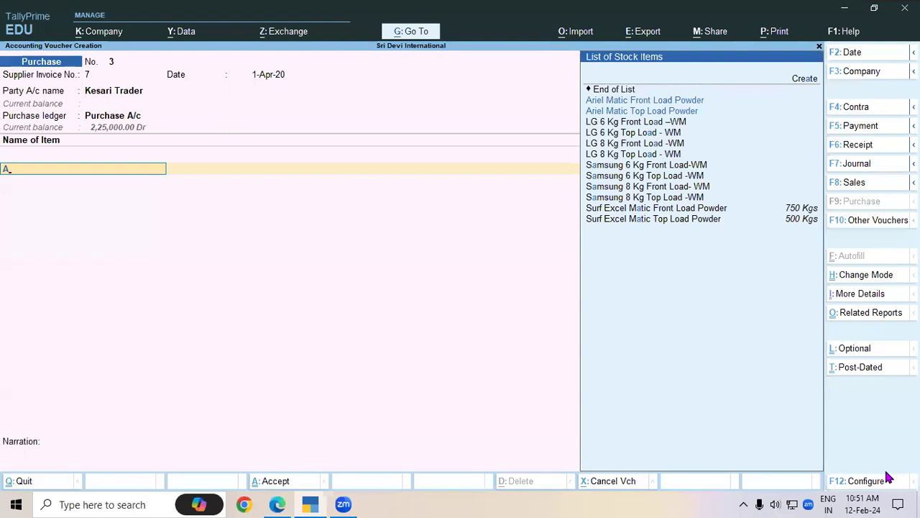
key("Return")
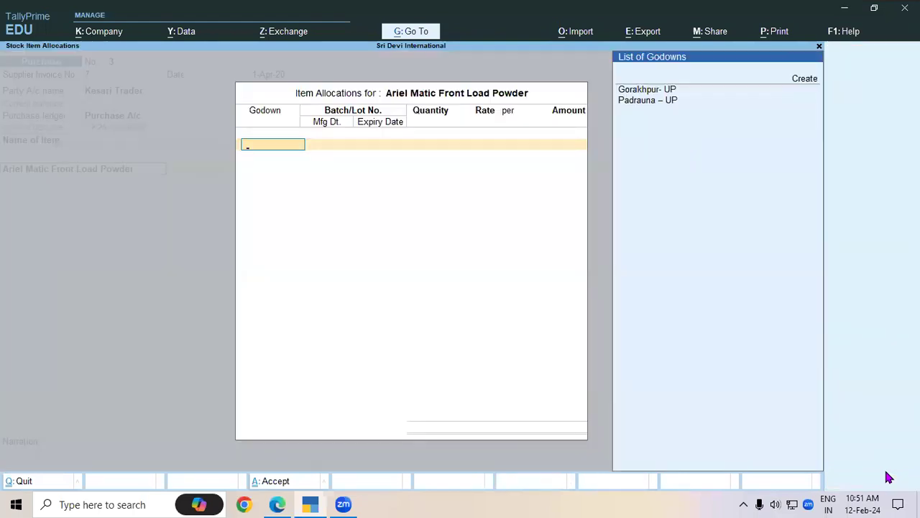
key("alt+Tab")
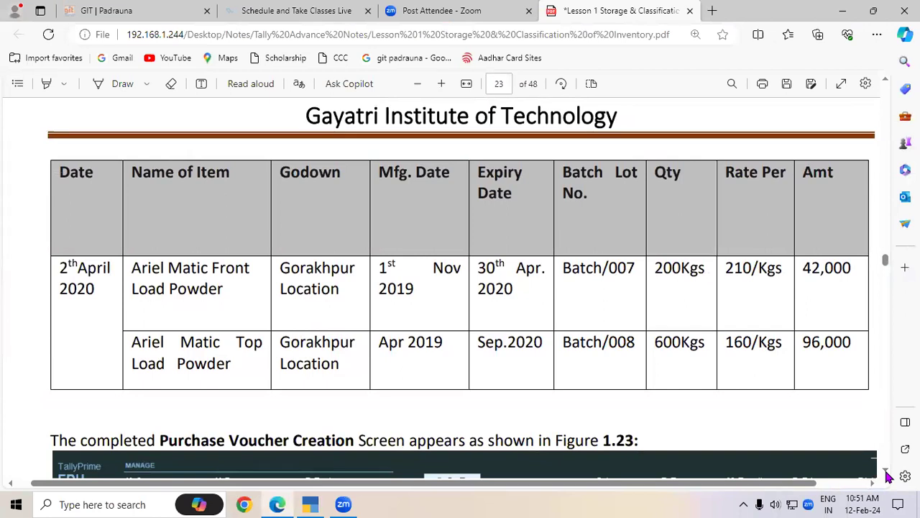
key("alt+Tab")
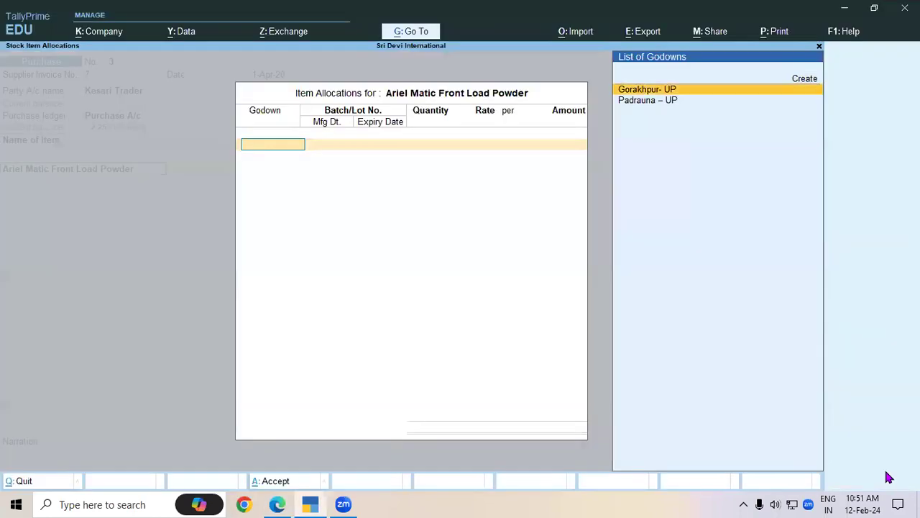
key("Return")
Assign the new batch number Batch/007 from the PDF table to the Ariel Matic Front Load Powder allocation
key("Return")
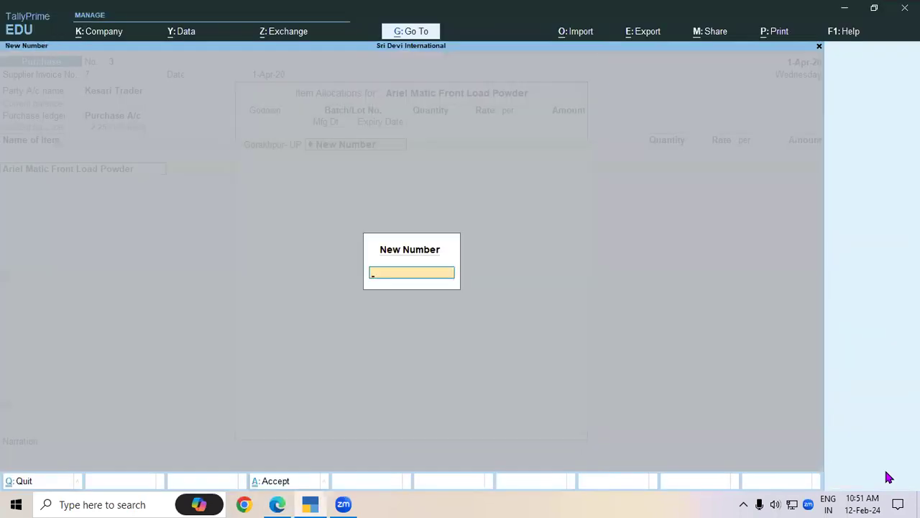
key("alt+Tab")
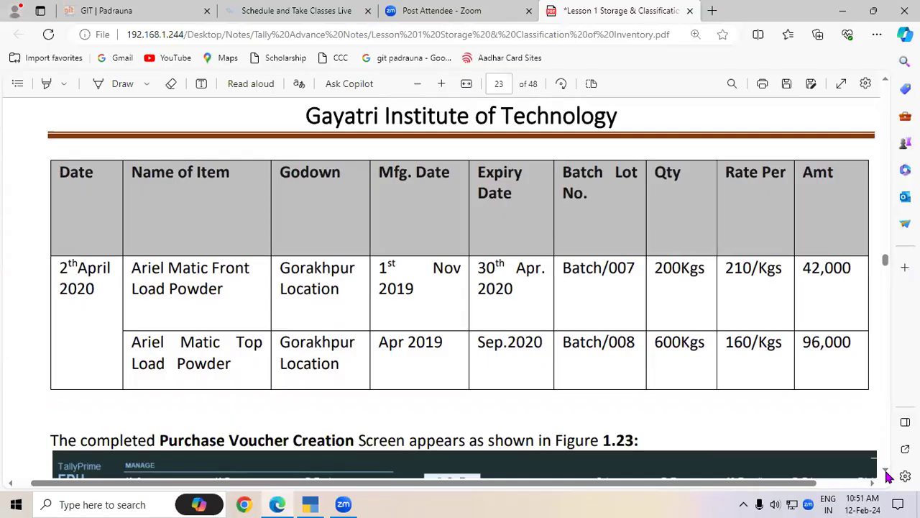
key("alt+Tab")
type("Batch/")
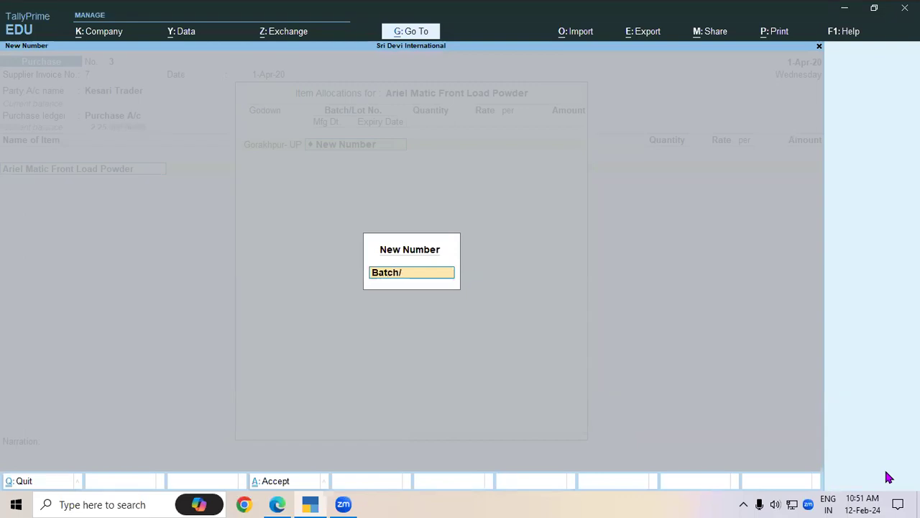
type("007")
key("Return")
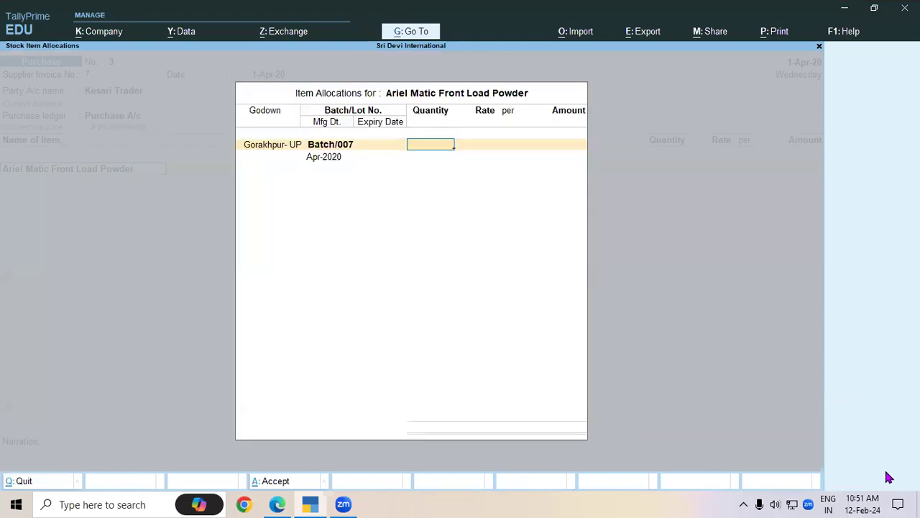
Enter a quantity of 200 Kgs at a rate of 210 per Kg for Batch/007, checking the PDF table
key("alt+Tab")
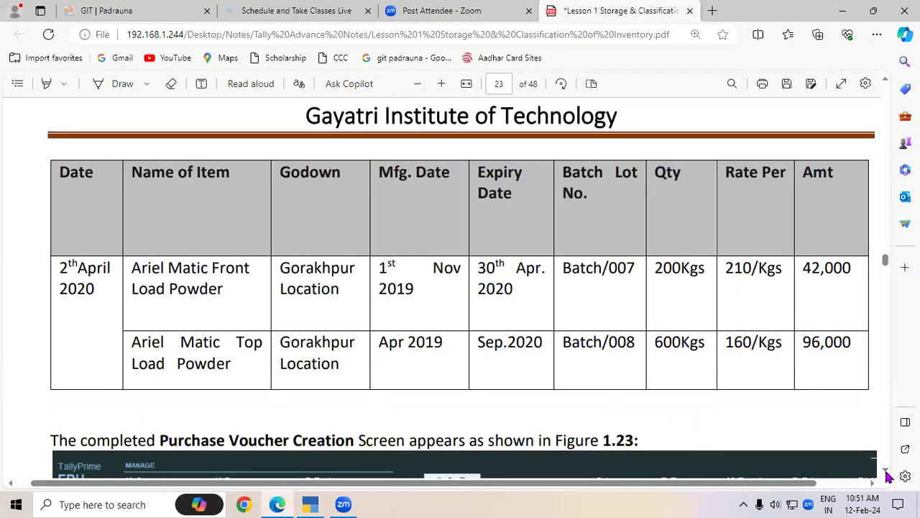
key("alt+Tab")
type("200")
key("Return")
type("210")
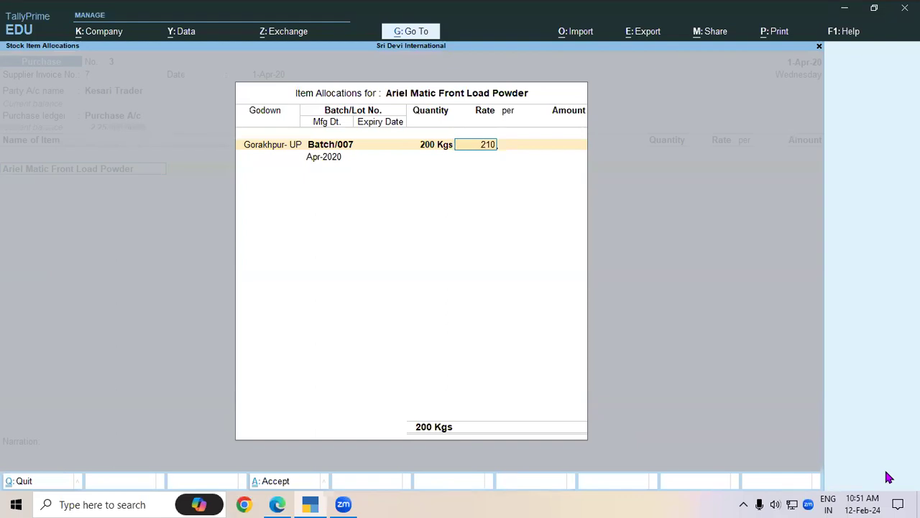
key("Return")
key("Return")
key("Return")
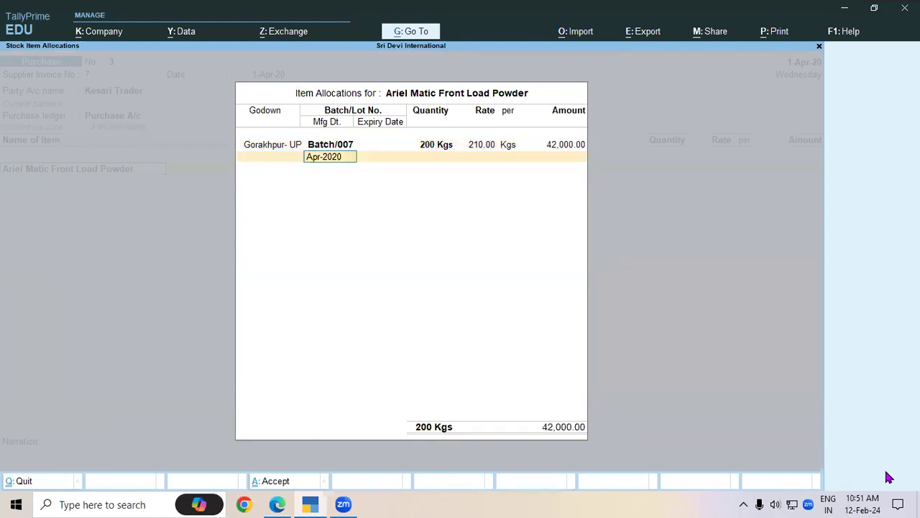
Set Batch/007's manufacturing date to Nov-19 and its expiry to Apr-20 per the PDF table, then finish the item allocation
key("alt+Tab")
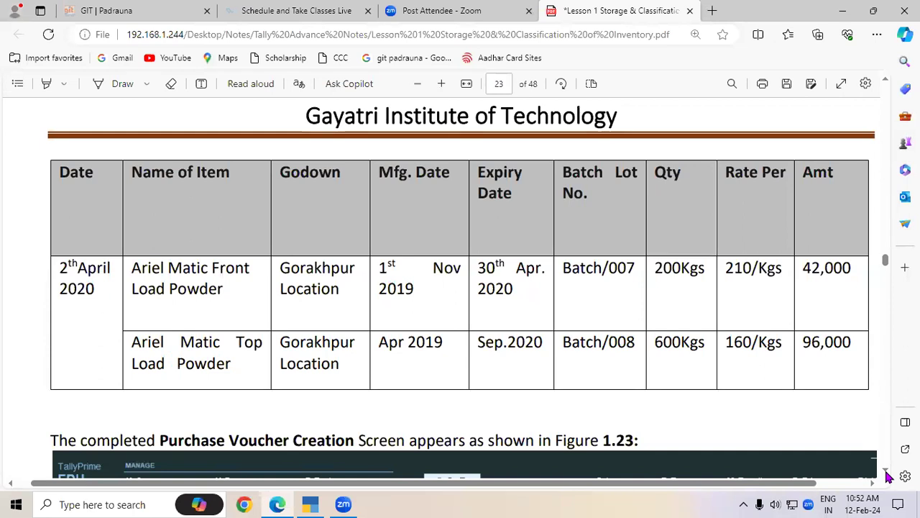
key("alt+Tab")
type("nov-19")
key("Return")
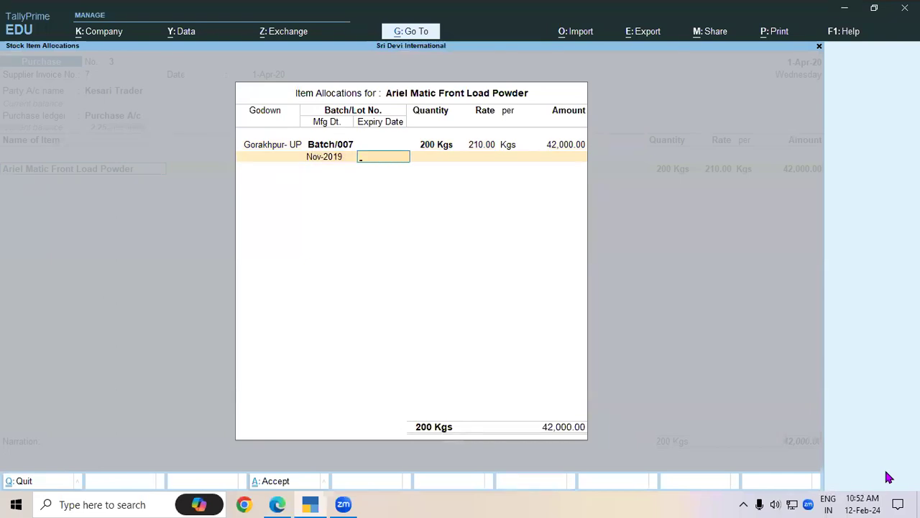
key("alt+Tab")
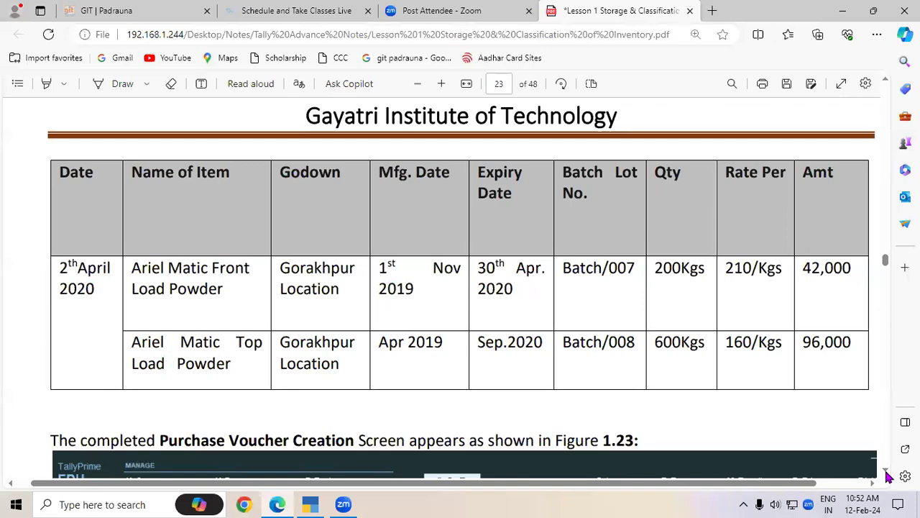
key("alt+Tab")
type("ap")
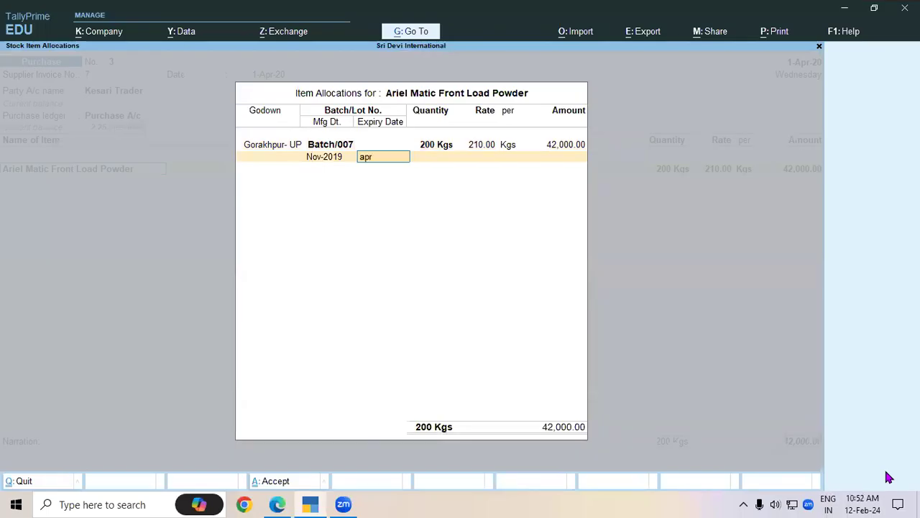
type("r-20")
key("Return")
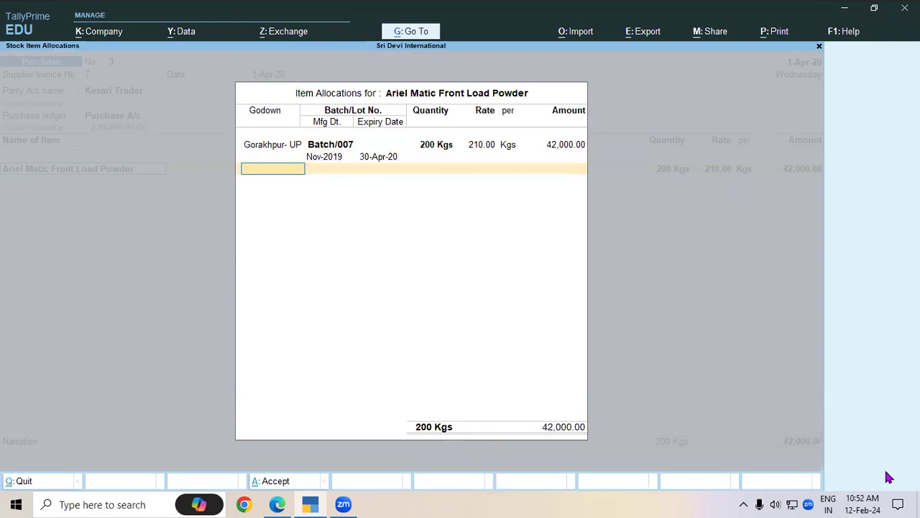
key("Return")
key("Return")
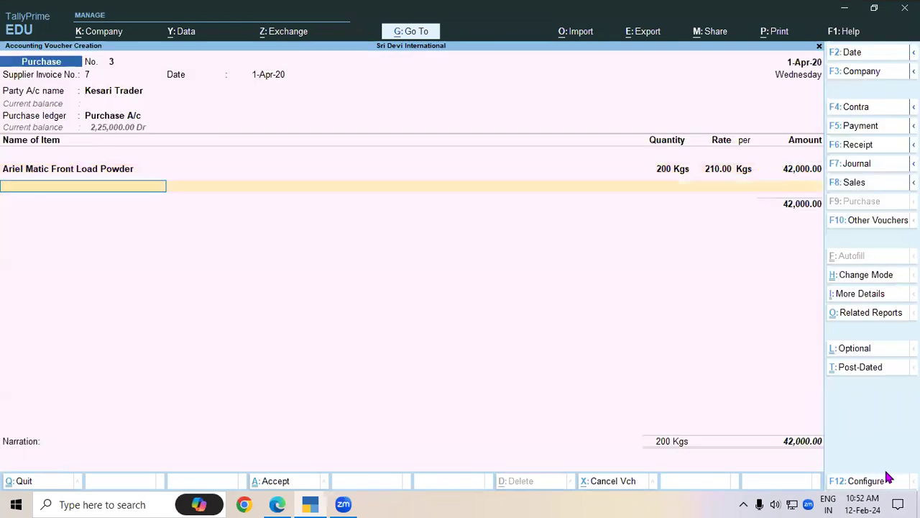
Add Ariel Matic Top Load Powder from the PDF table as the second item and allocate it to the Gorakhpur- UP godown
key("alt+Tab")
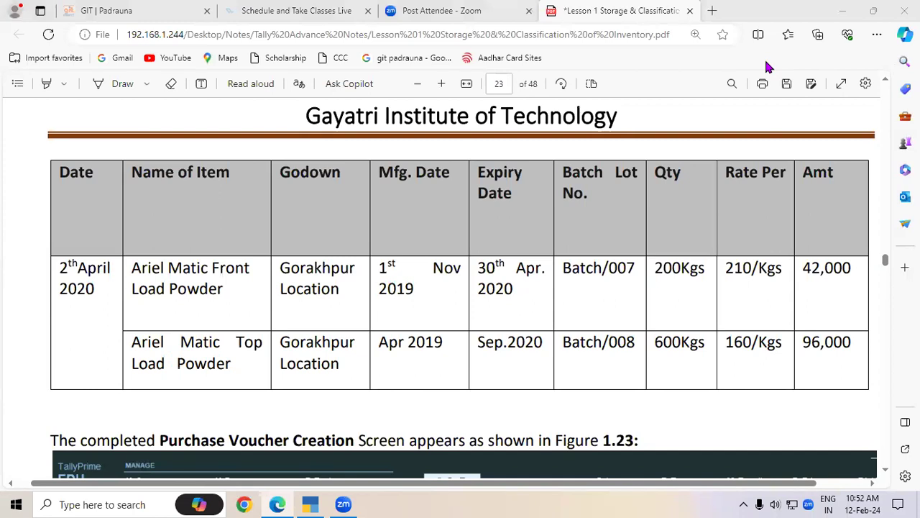
left_click(172, 363)
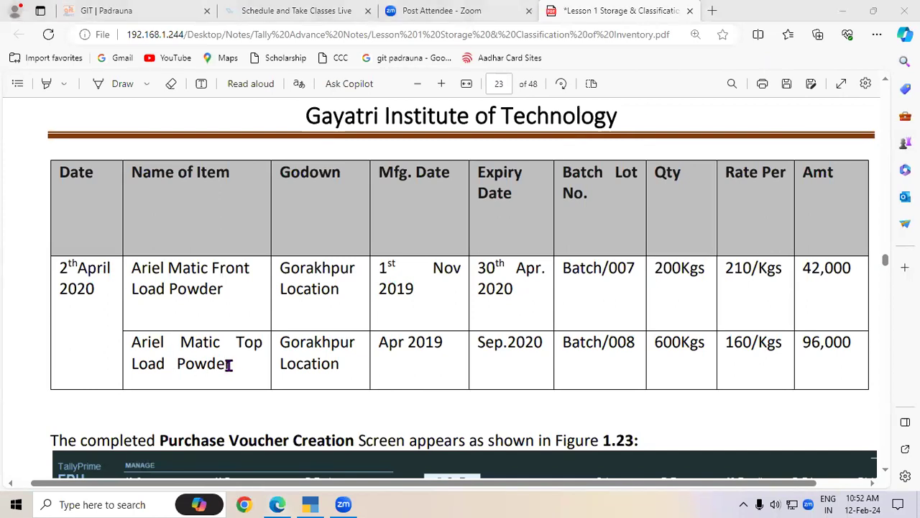
left_click(310, 504)
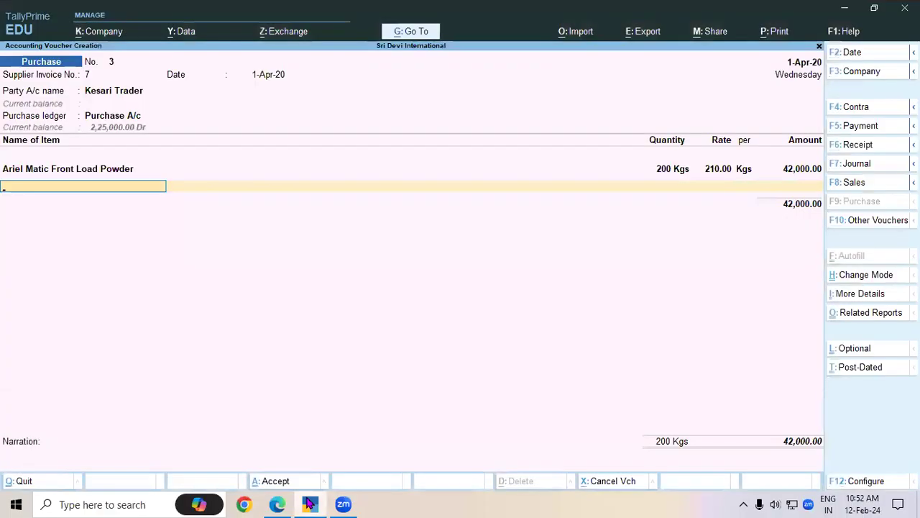
type("Ar")
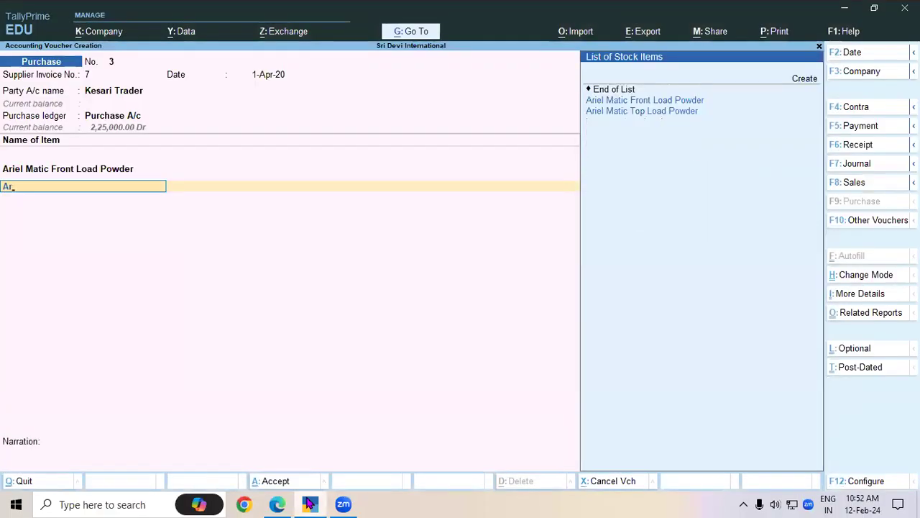
key("Down")
key("Return")
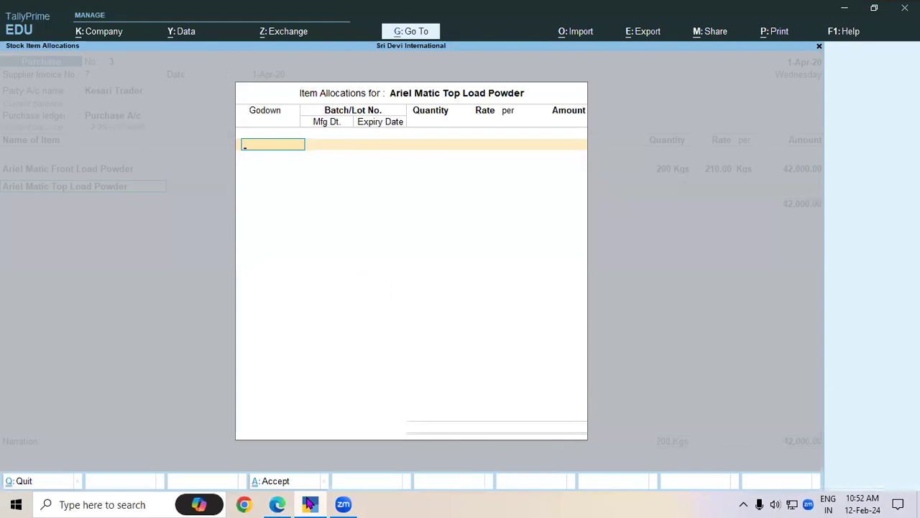
key("Return")
left_click(309, 503)
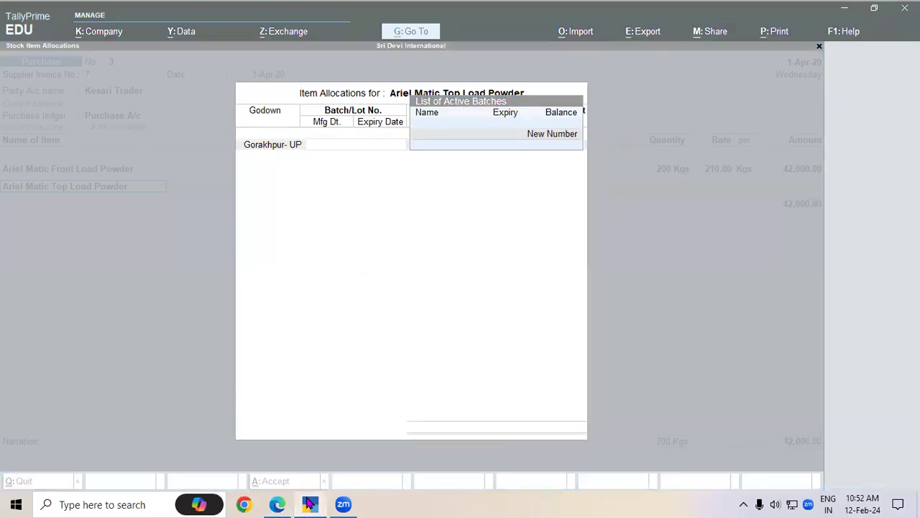
Assign the new batch number Batch/008, copied from the PDF table, to the Ariel Matic Top Load Powder allocation
key("Return")
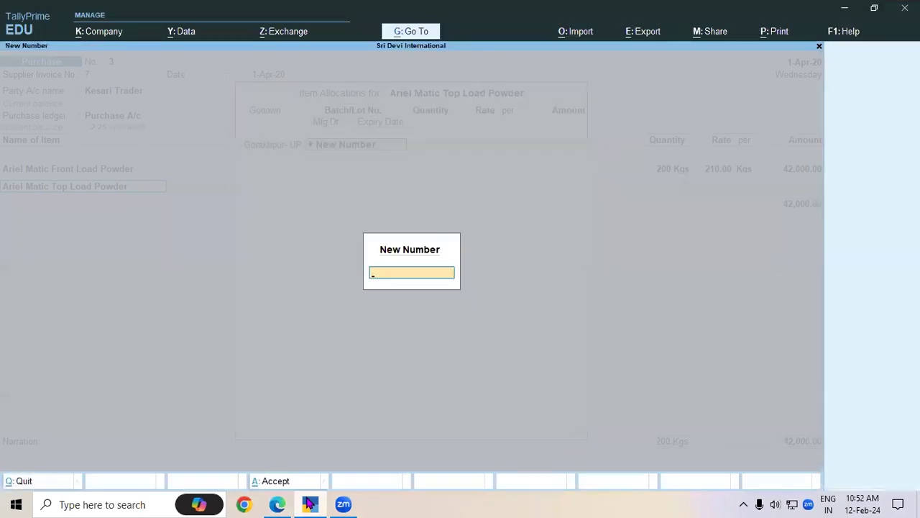
left_click(277, 504)
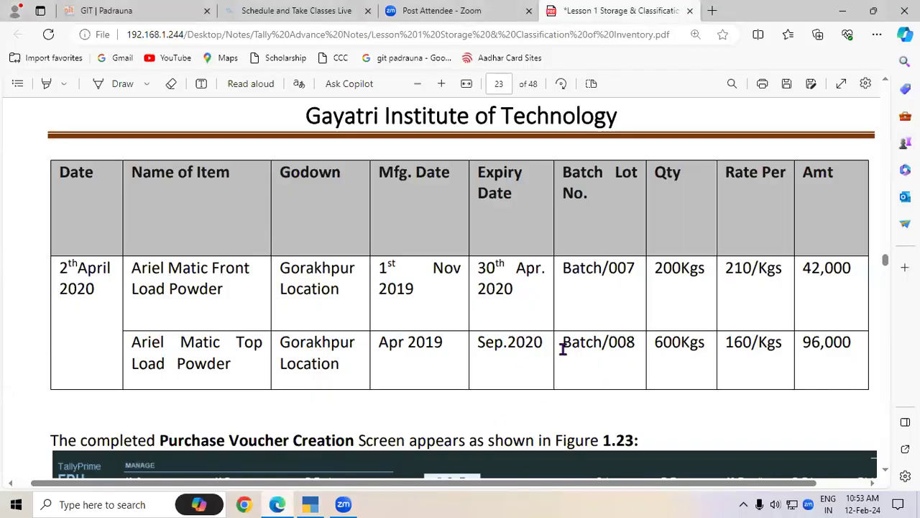
left_click_drag(563, 345, 634, 351)
key("ctrl+c")
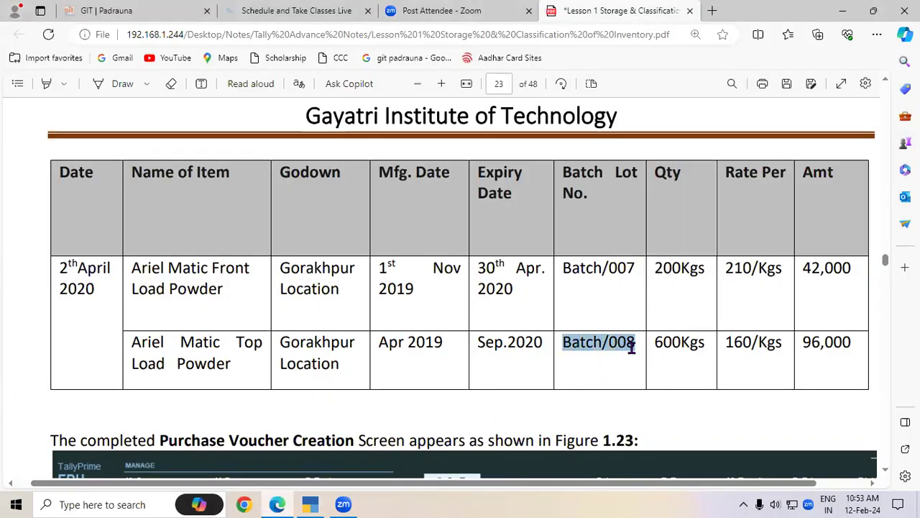
left_click(316, 505)
key("ctrl")
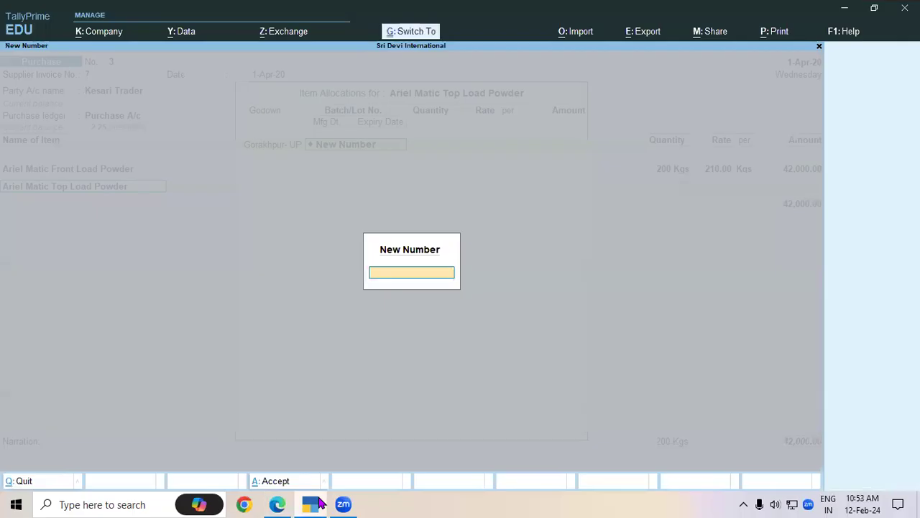
key("ctrl+v")
key("Return")
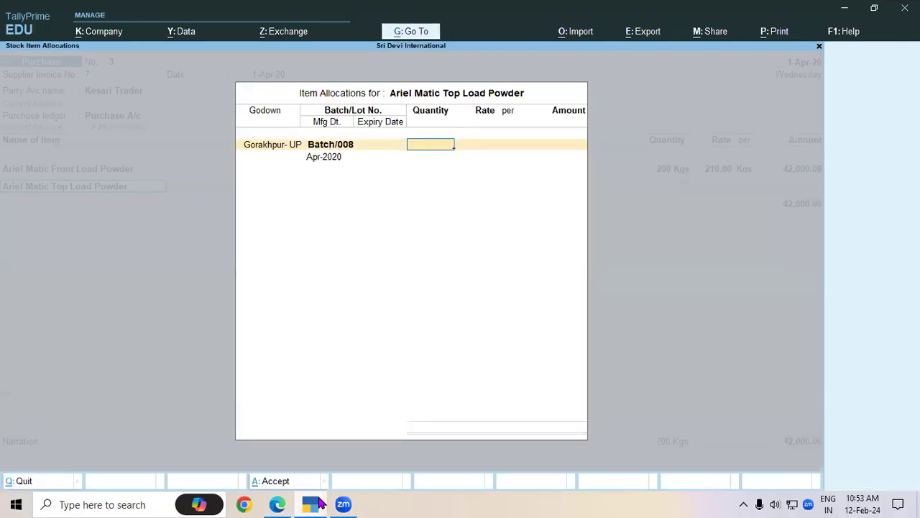
Enter a quantity of 600 Kgs at a rate of 160 per Kg for Batch/008, checking the PDF table
left_click(320, 505)
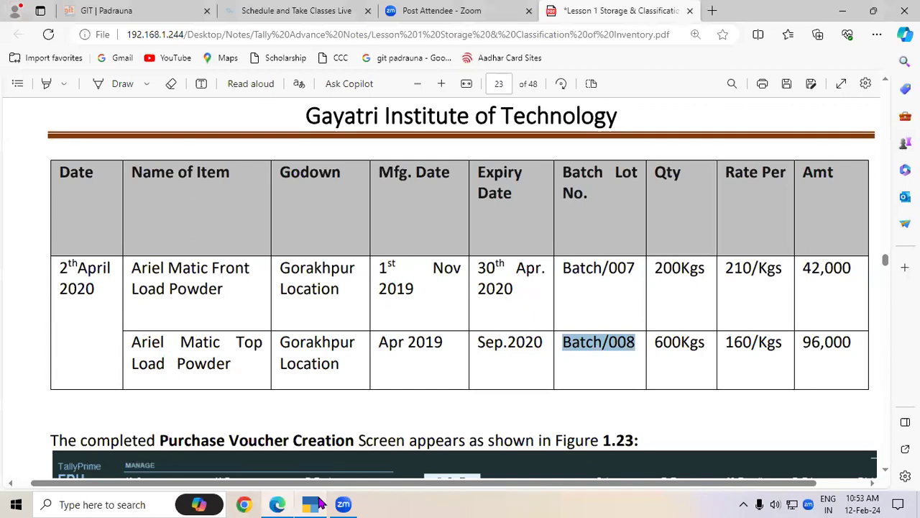
left_click(320, 505)
type("600")
key("Return")
type("160")
key("Return")
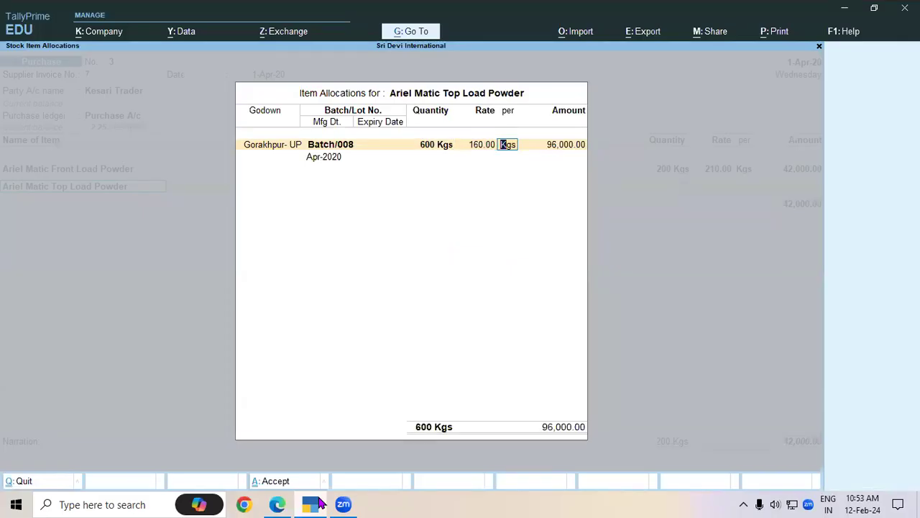
key("Return")
key("Return")
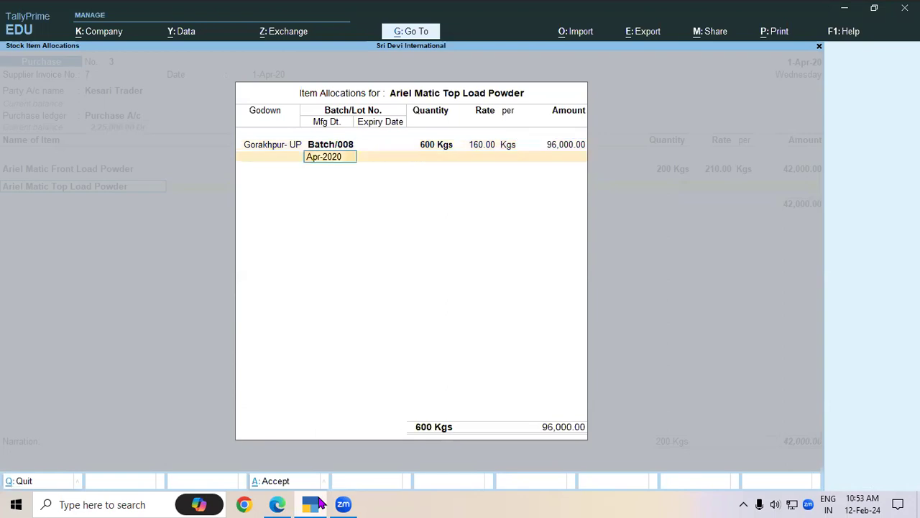
Set Batch/008's manufacturing date to Apr-19 and its expiry to Sep-20 per the PDF table, and finish the item allocation
left_click(319, 505)
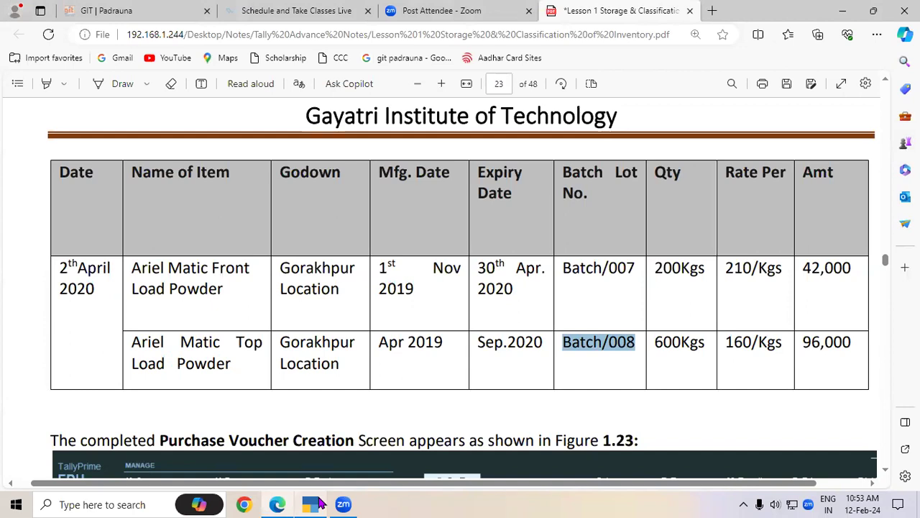
left_click(320, 505)
type("apr-19")
key("Return")
type("sep-20")
key("Return")
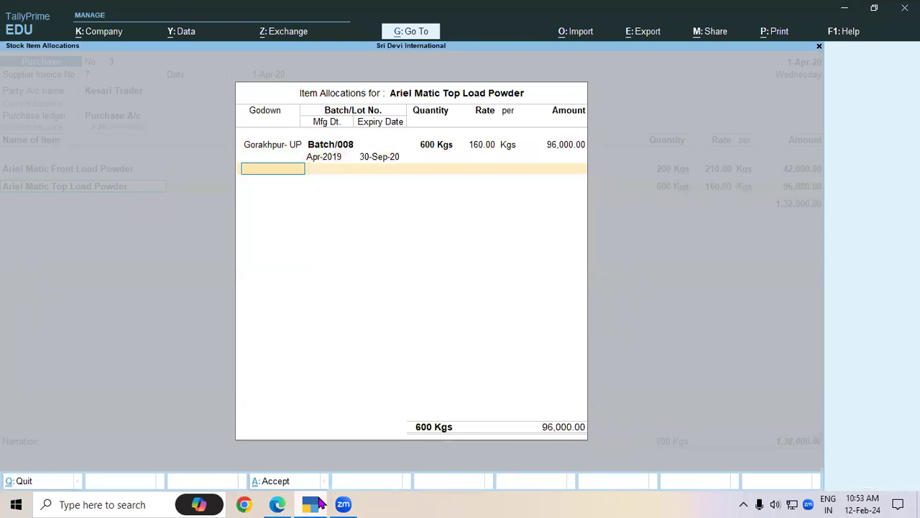
left_click(320, 506)
left_click(320, 505)
key("Return")
key("Return")
End the item list, accept the New Ref bill-wise details for Kesari Trader, and save the purchase voucher without a narration
key("alt+Tab")
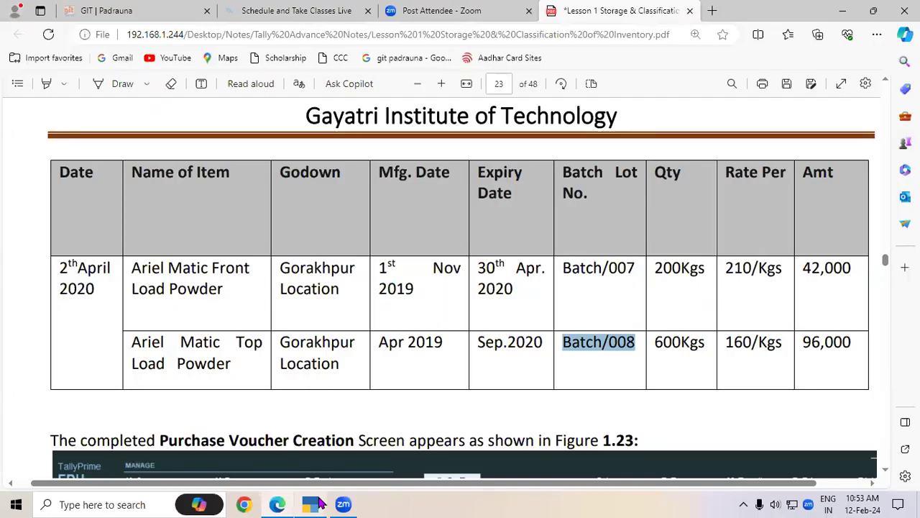
left_click(320, 505)
key("Return")
key("Return")
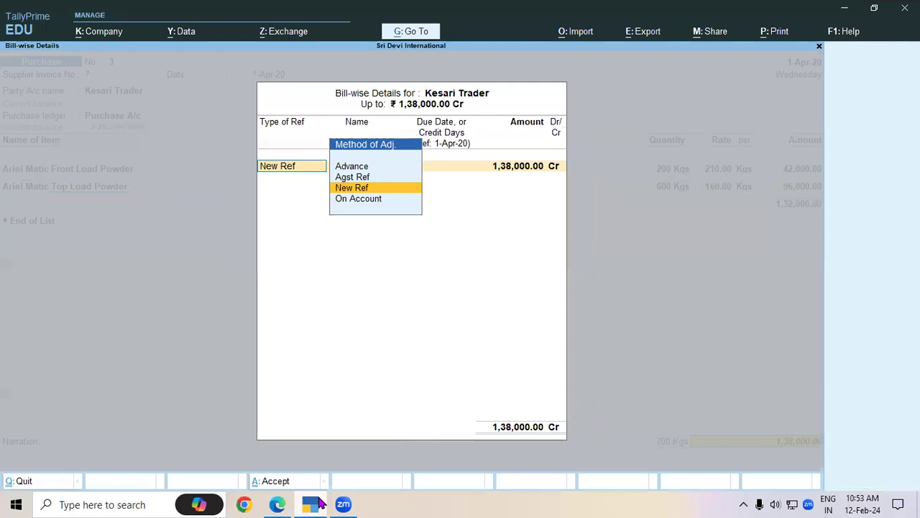
key("Return")
key("Return")
key("Return")
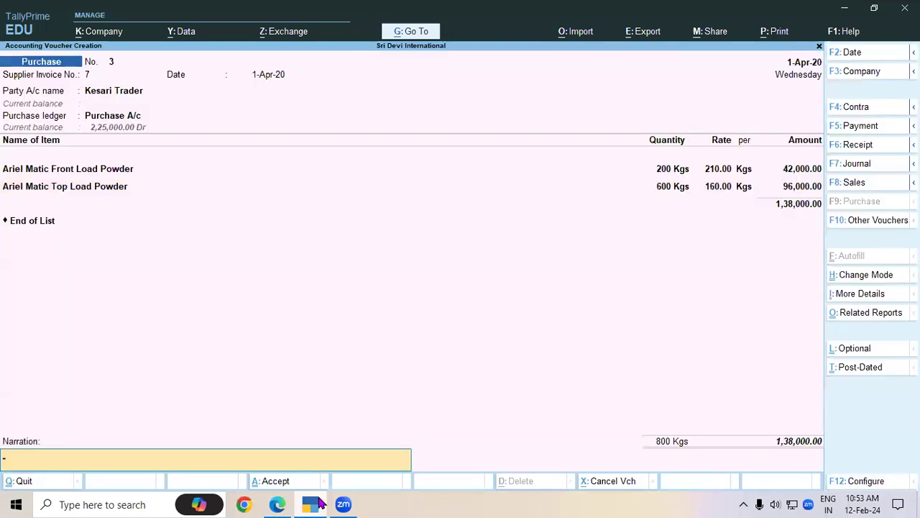
key("Return")
key("Return")
Find the batch-checking instructions after Figure 1.23 in the lesson PDF and open the Batch Summary report in TallyPrime
key("alt+Tab")
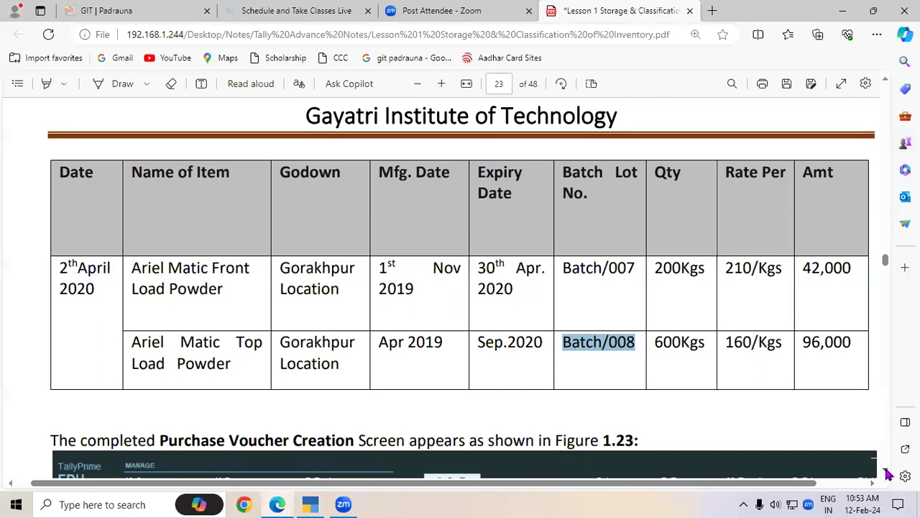
scroll(889, 475, "down", 4)
scroll(889, 474, "down", 1)
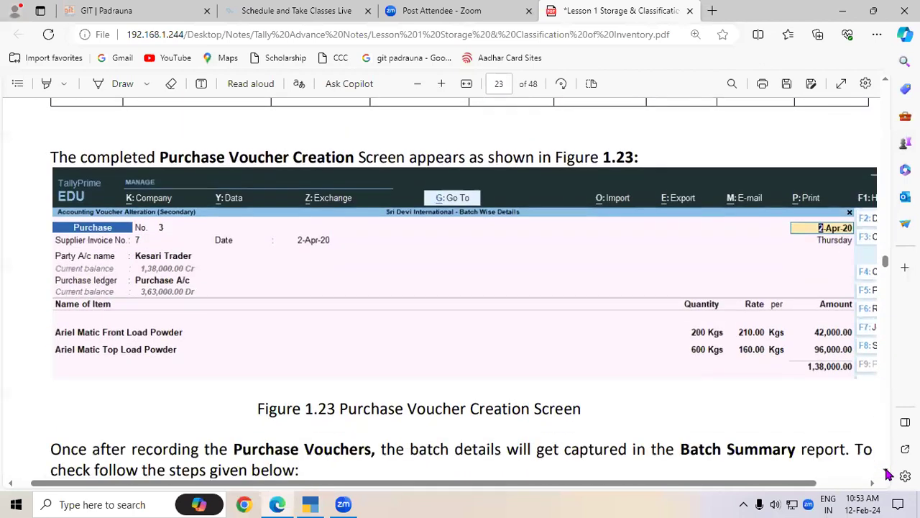
scroll(888, 474, "down", 4)
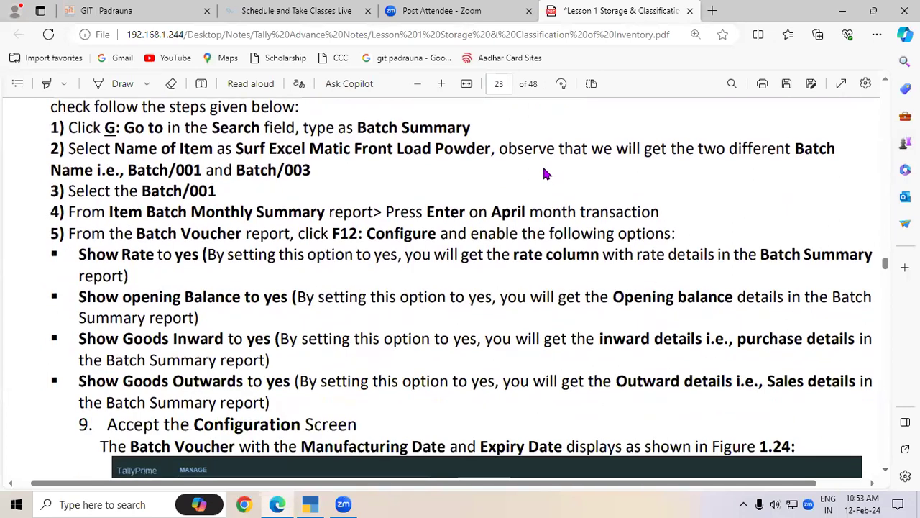
left_click_drag(358, 127, 472, 127)
key("alt+Tab")
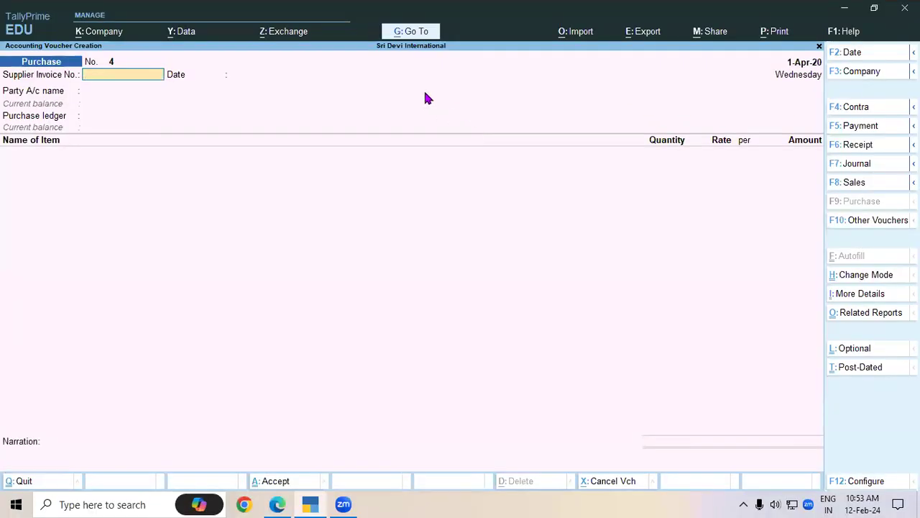
key("alt+g")
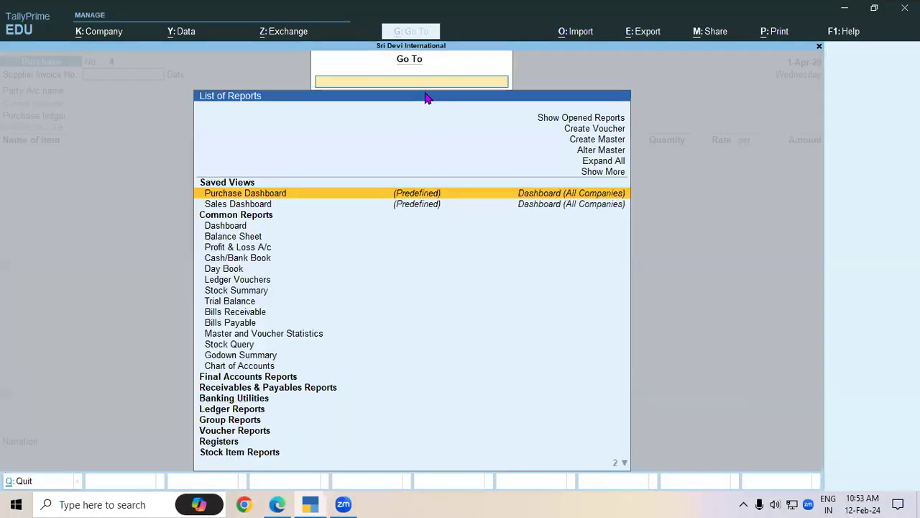
type("Batch")
key("Down")
key("Down")
key("Return")
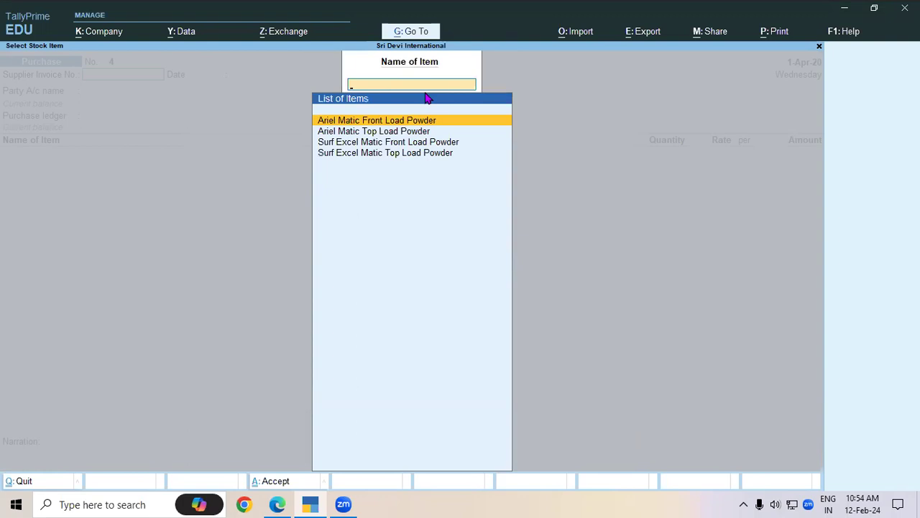
Check the PDF for the required stock item and display the batch summary of Surf Excel Matic Front Load Powder
key("alt+Tab")
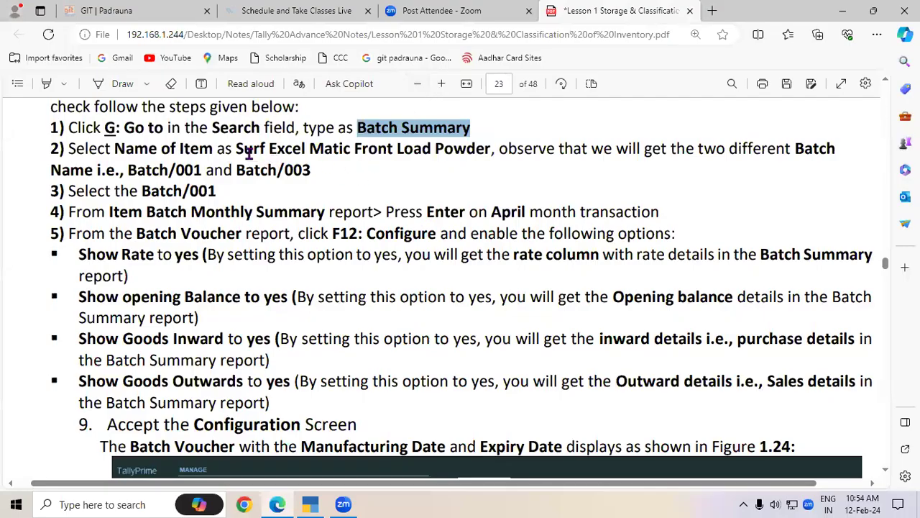
key("alt+Tab")
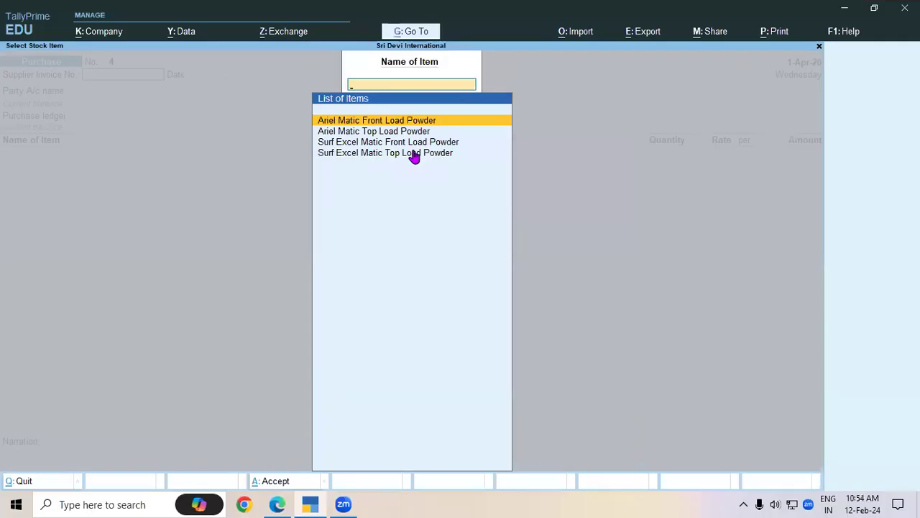
key("Up")
key("Return")
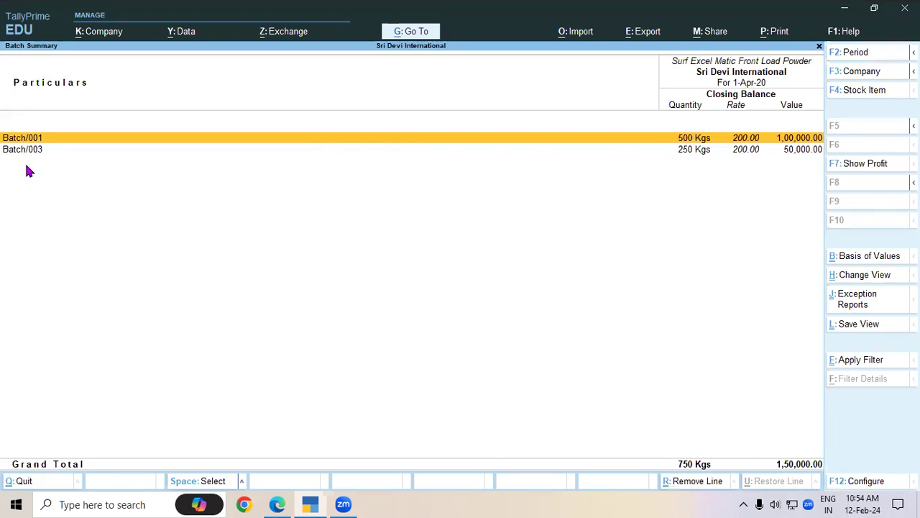
In the report configuration, enable showing the manufacturing date, the expiry date of batches and the number of days for expiry
left_click(880, 484)
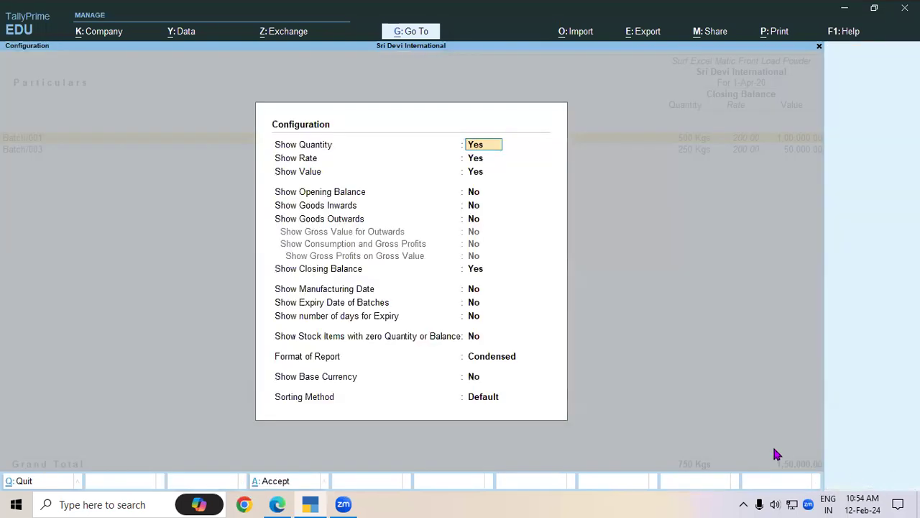
left_click(474, 294)
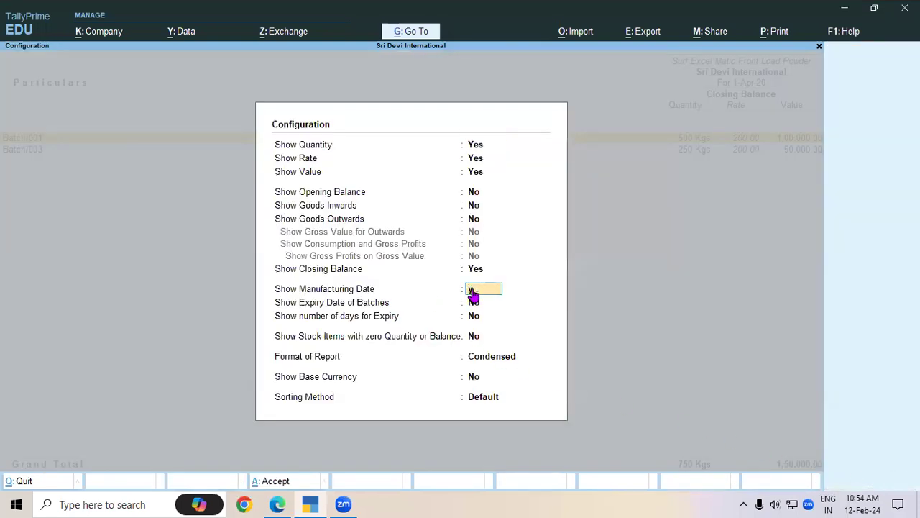
type("yyy")
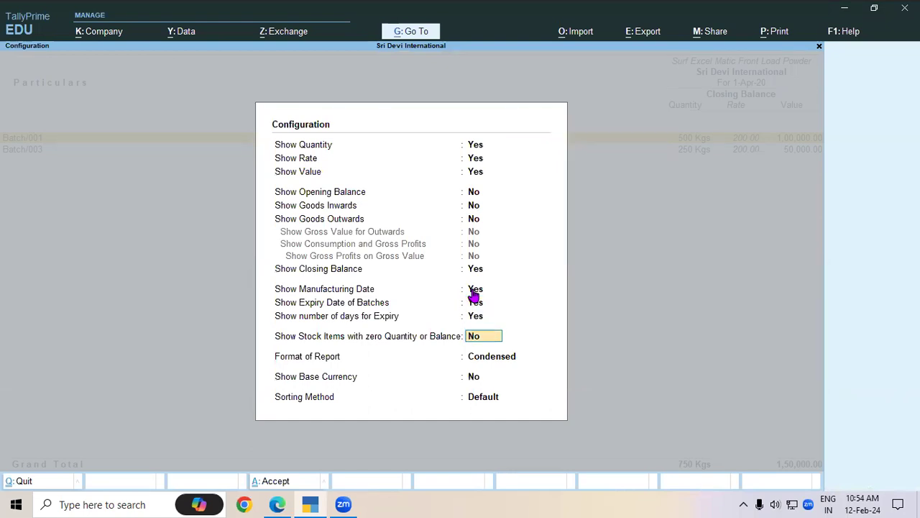
Enable showing the opening balance, goods inwards and goods outwards, and accept the report configuration
left_click(478, 193)
type("y")
key("Return")
type("y")
key("Return")
type("y")
key("Return")
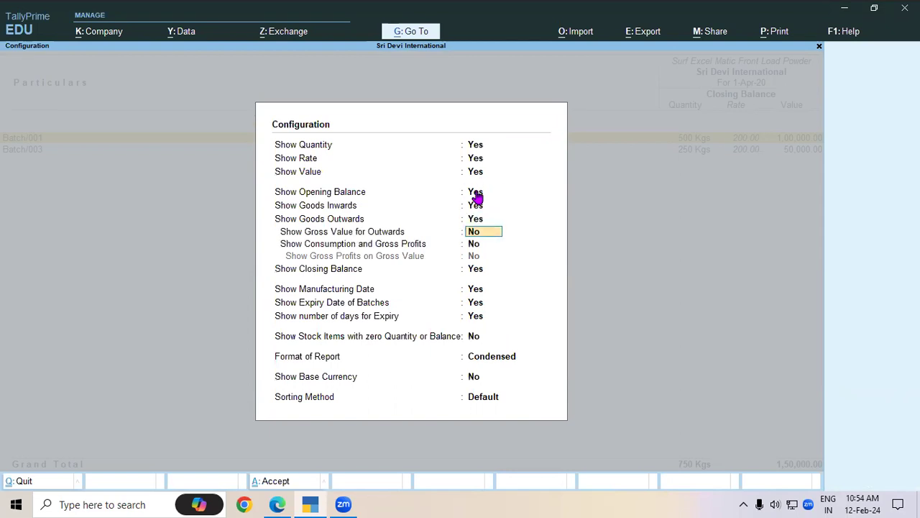
key("ctrl+a")
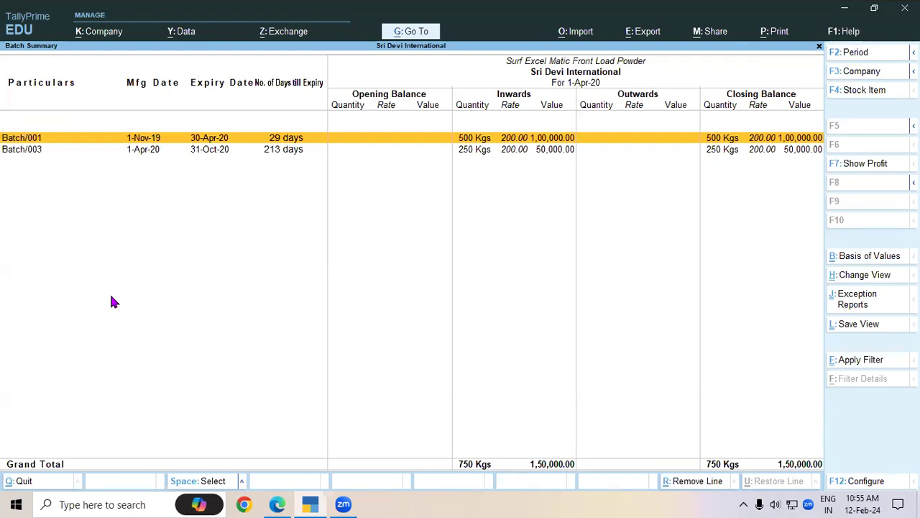
Drill down from Batch/001 through its monthly summary to the April batch vouchers
key("Return")
key("Return")
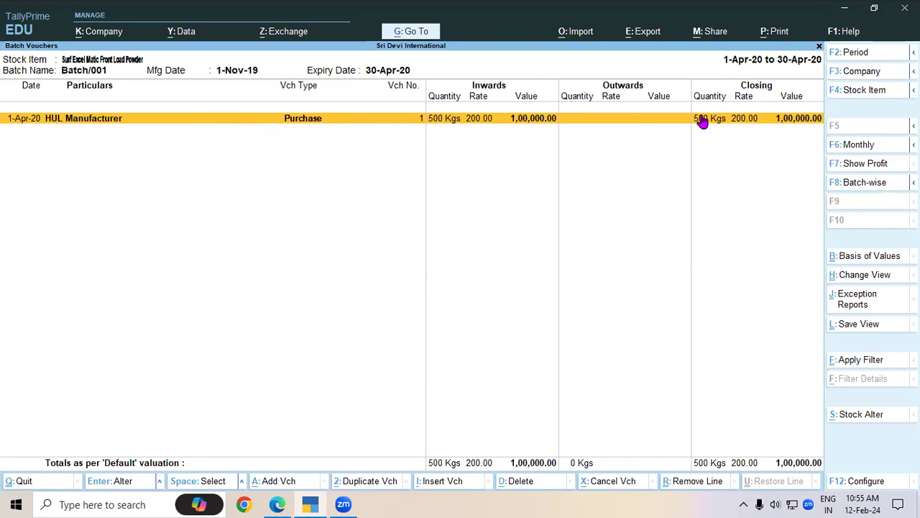
Go to section 1.5.1.2 of the lesson PDF and select its heading text "Selling of stock Items from Batch/Lot"
left_click(288, 501)
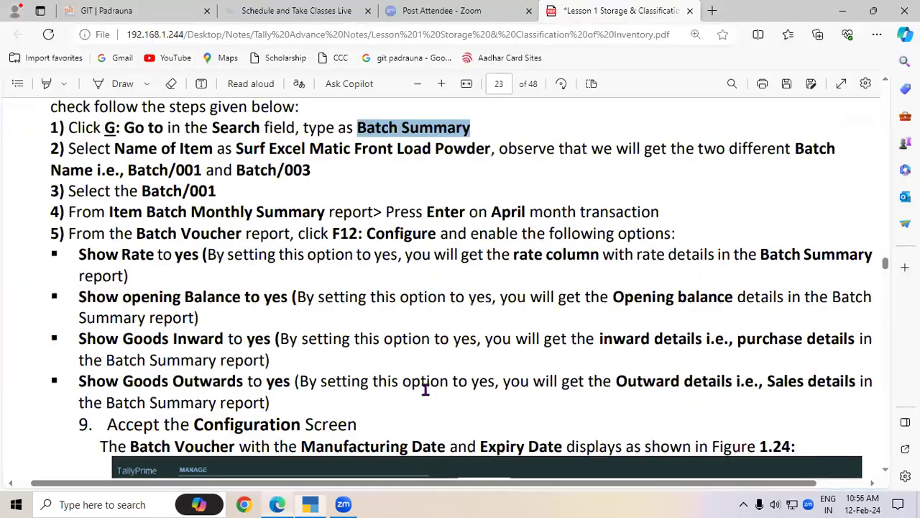
scroll(887, 474, "down", 9)
scroll(889, 475, "down", 10)
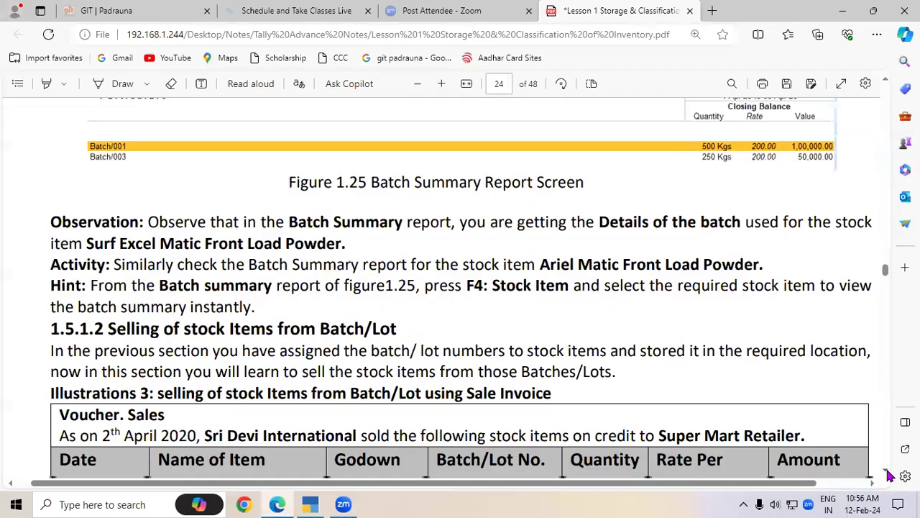
scroll(888, 475, "down", 4)
left_click_drag(109, 154, 399, 157)
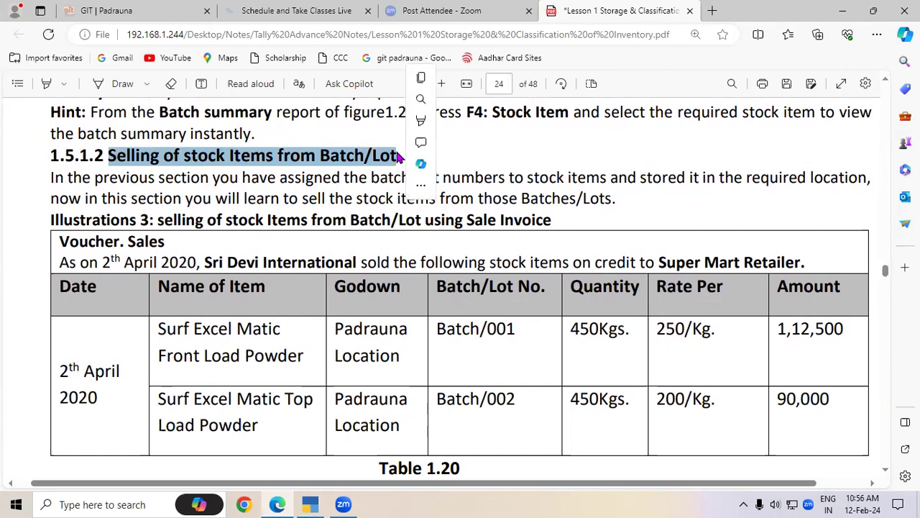